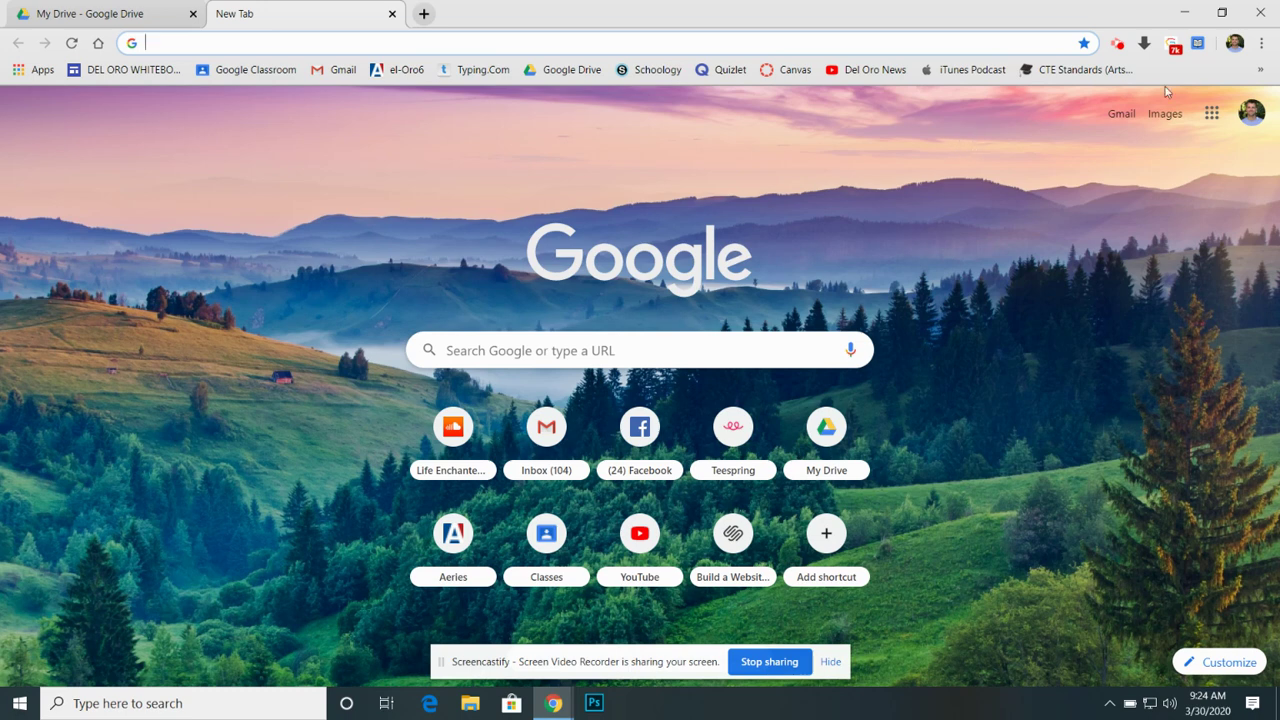
Step: Open Google Sheets from the Google apps list
{"action": "left_click", "coordinate": [1211, 113]}
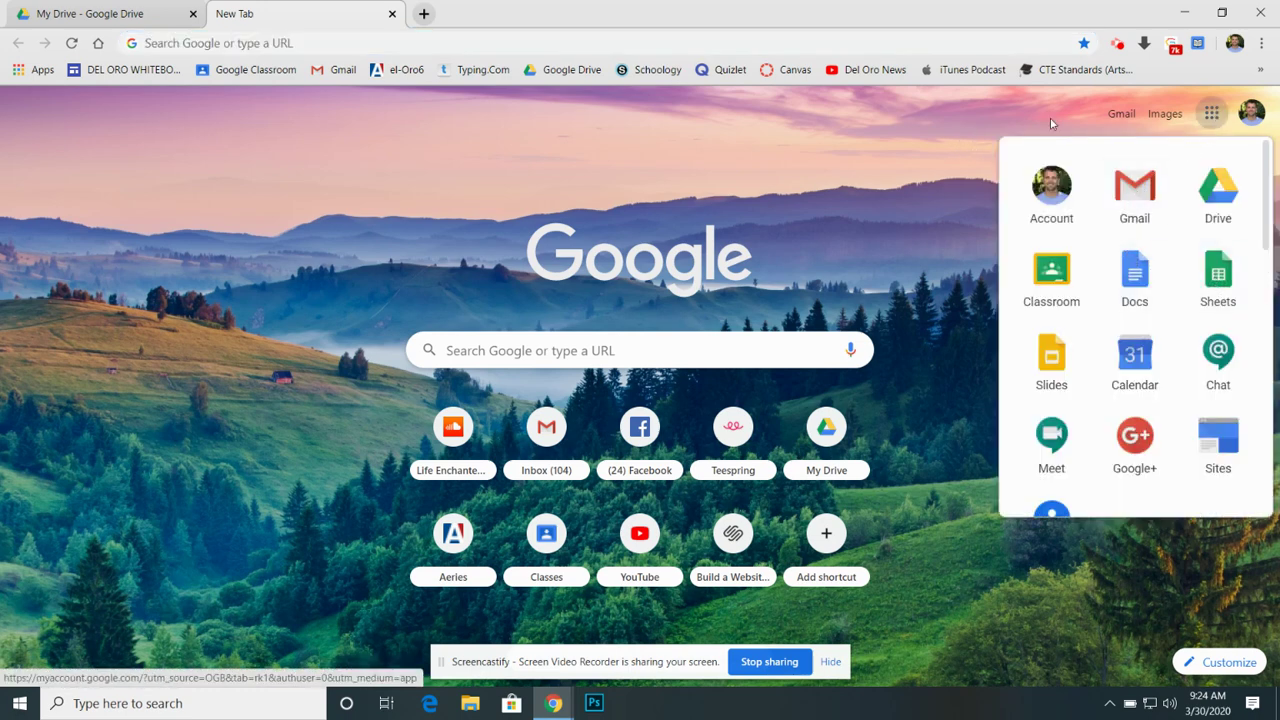
{"action": "left_click", "coordinate": [1211, 116]}
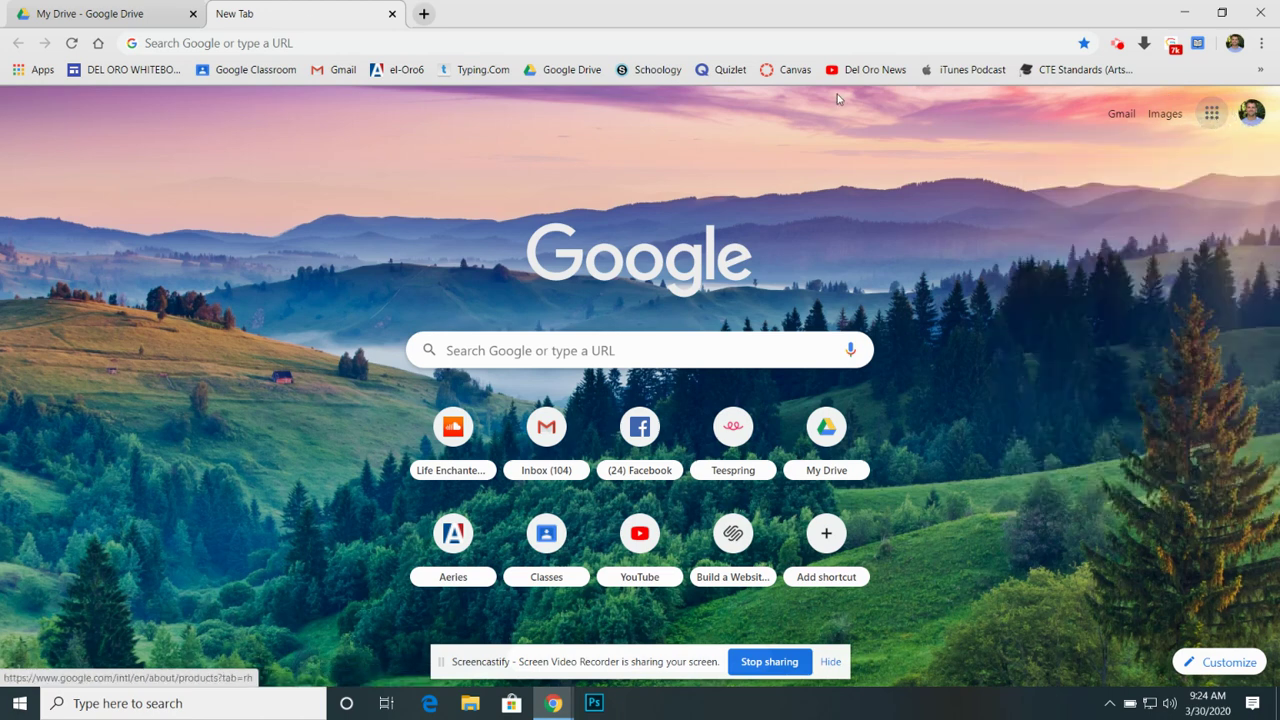
{"action": "left_click", "coordinate": [1213, 114]}
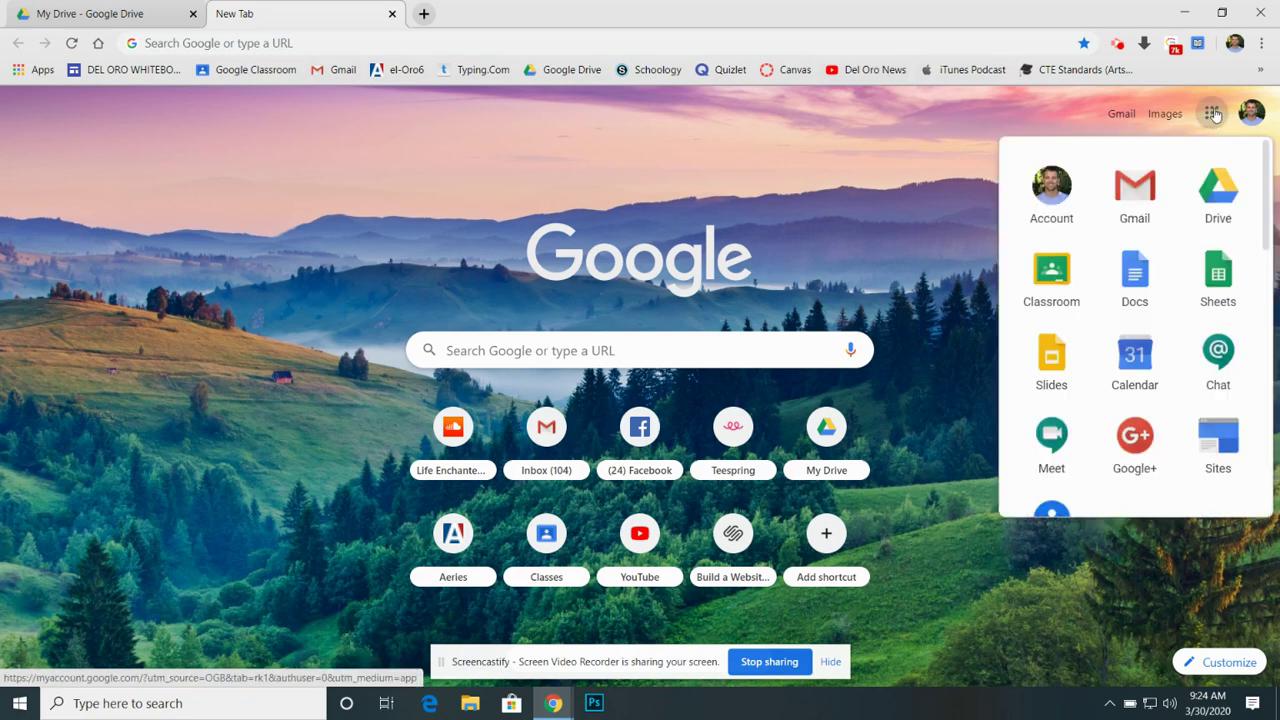
{"action": "left_click", "coordinate": [1220, 280]}
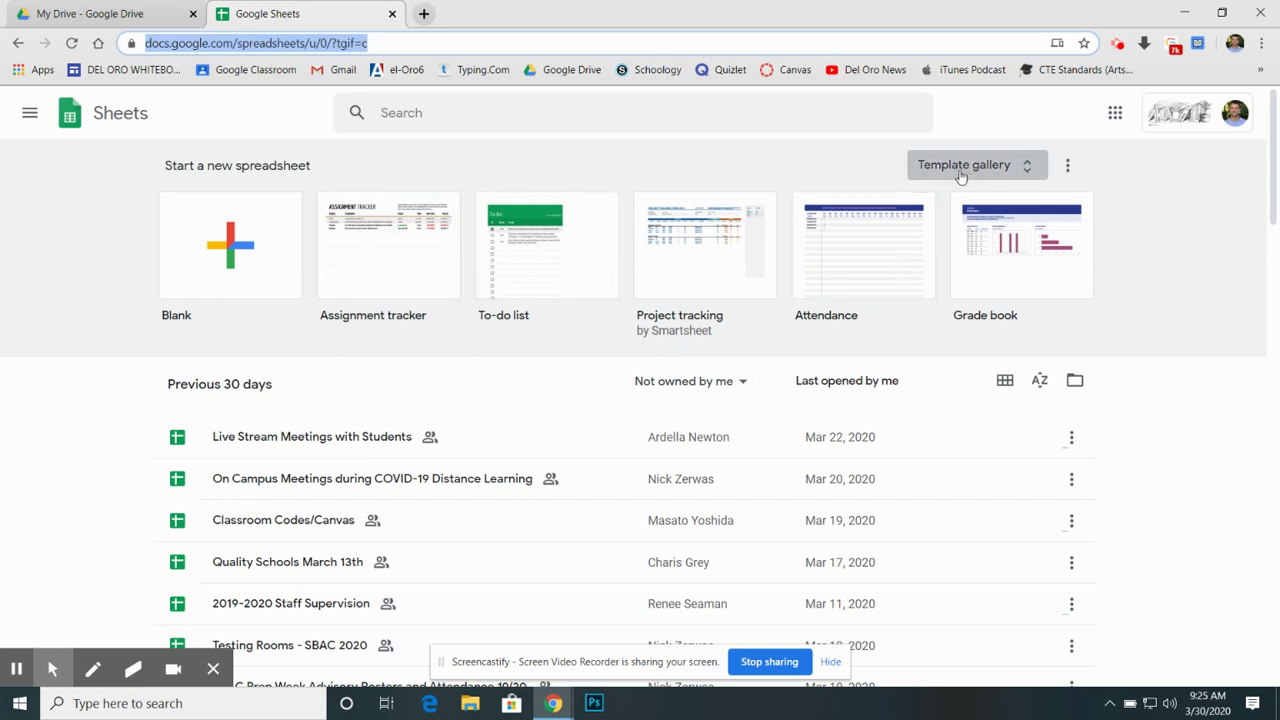
Step: Browse the spreadsheet template gallery, examining the Education, Personal, Work and Project management templates
{"action": "left_click", "coordinate": [956, 167]}
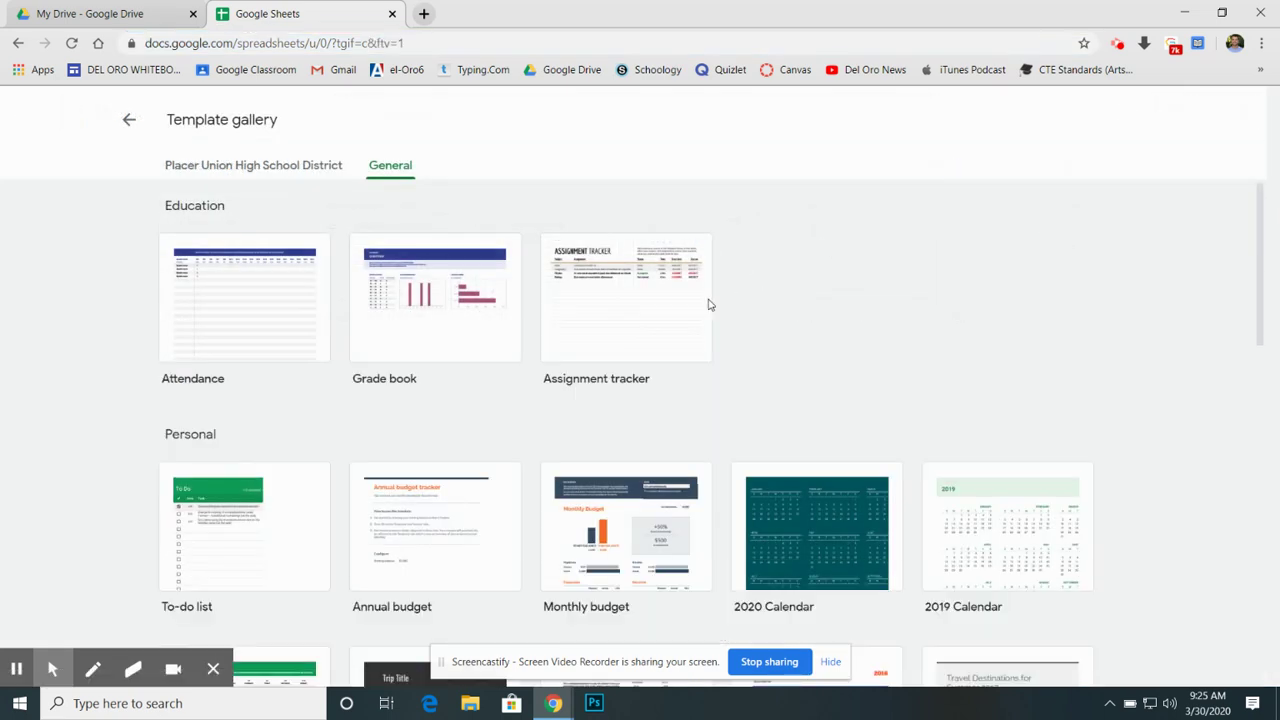
{"action": "scroll", "coordinate": [666, 326], "scroll_direction": "down", "scroll_amount": 2}
{"action": "scroll", "coordinate": [666, 326], "scroll_direction": "up", "scroll_amount": 1}
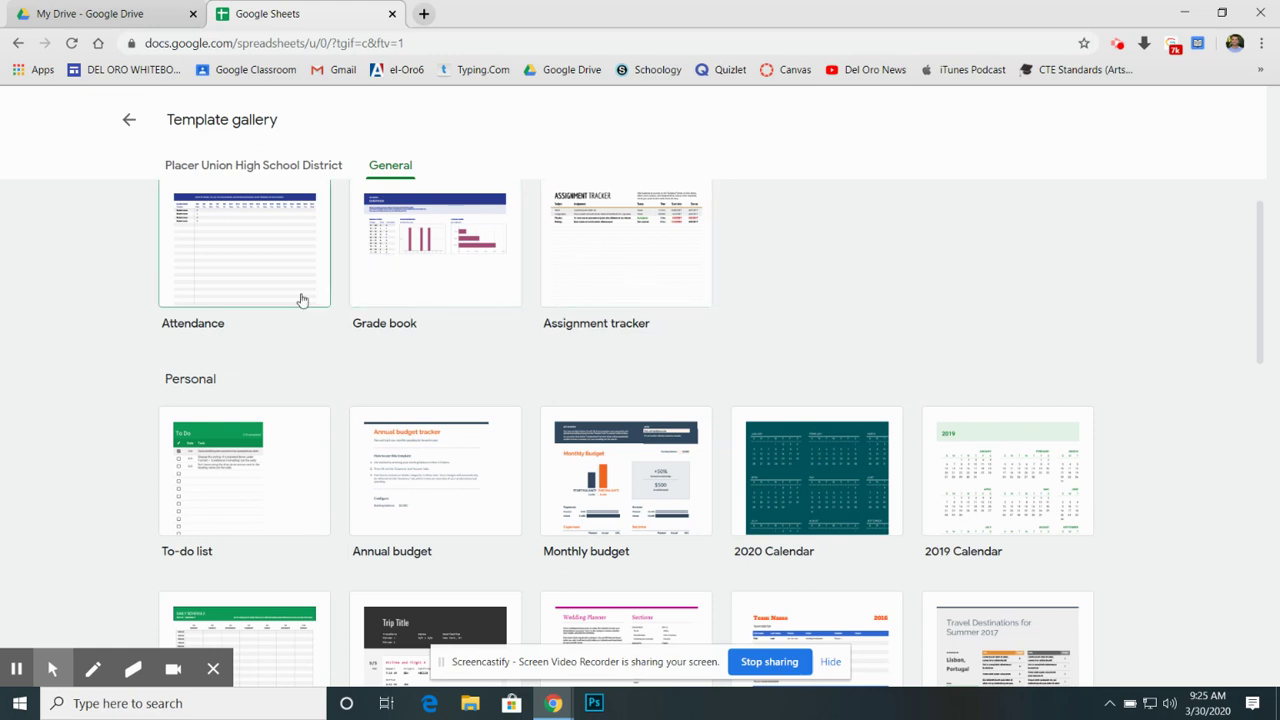
{"action": "scroll", "coordinate": [305, 322], "scroll_direction": "down", "scroll_amount": 1}
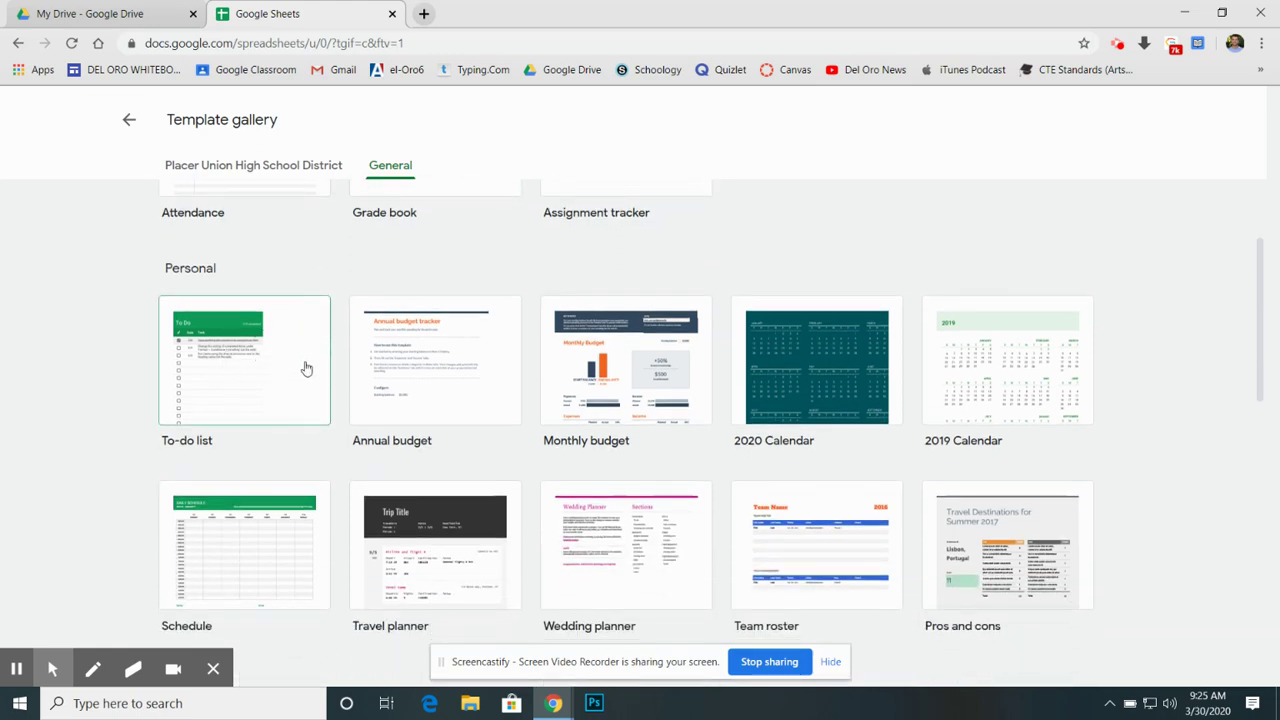
{"action": "scroll", "coordinate": [575, 225], "scroll_direction": "down", "scroll_amount": 1}
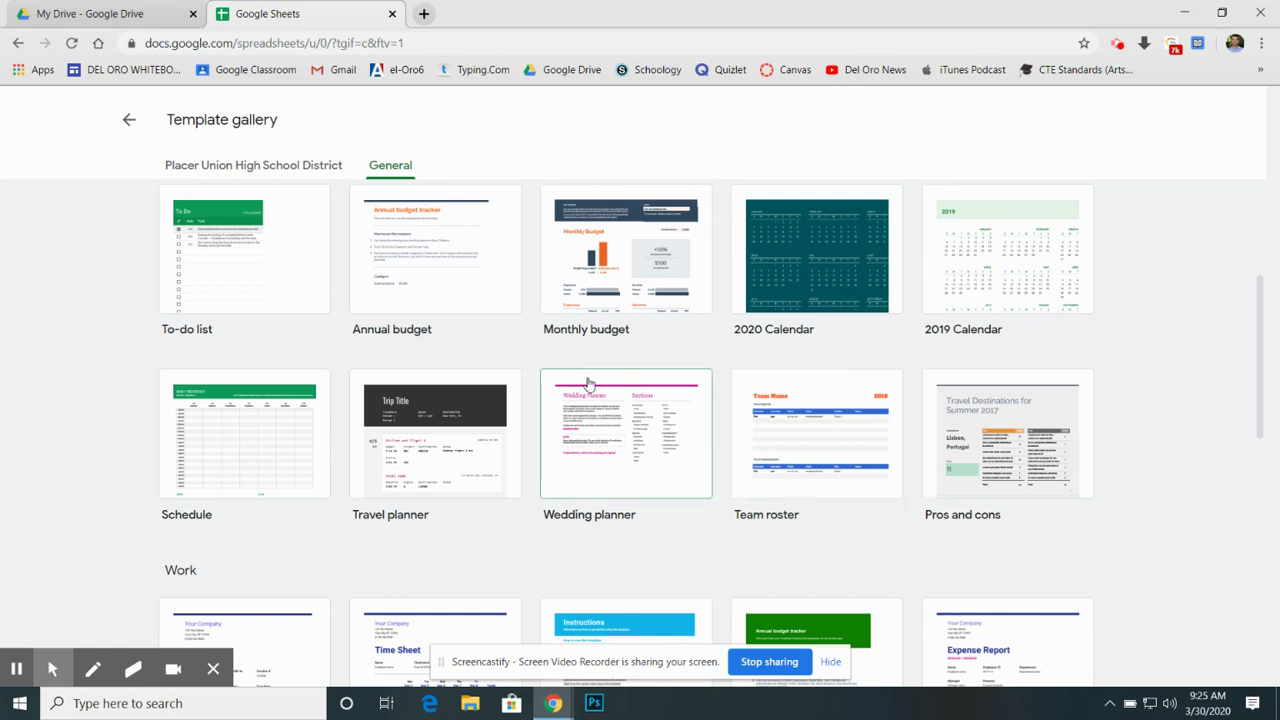
{"action": "scroll", "coordinate": [445, 430], "scroll_direction": "down", "scroll_amount": 1}
{"action": "scroll", "coordinate": [709, 431], "scroll_direction": "down", "scroll_amount": 1}
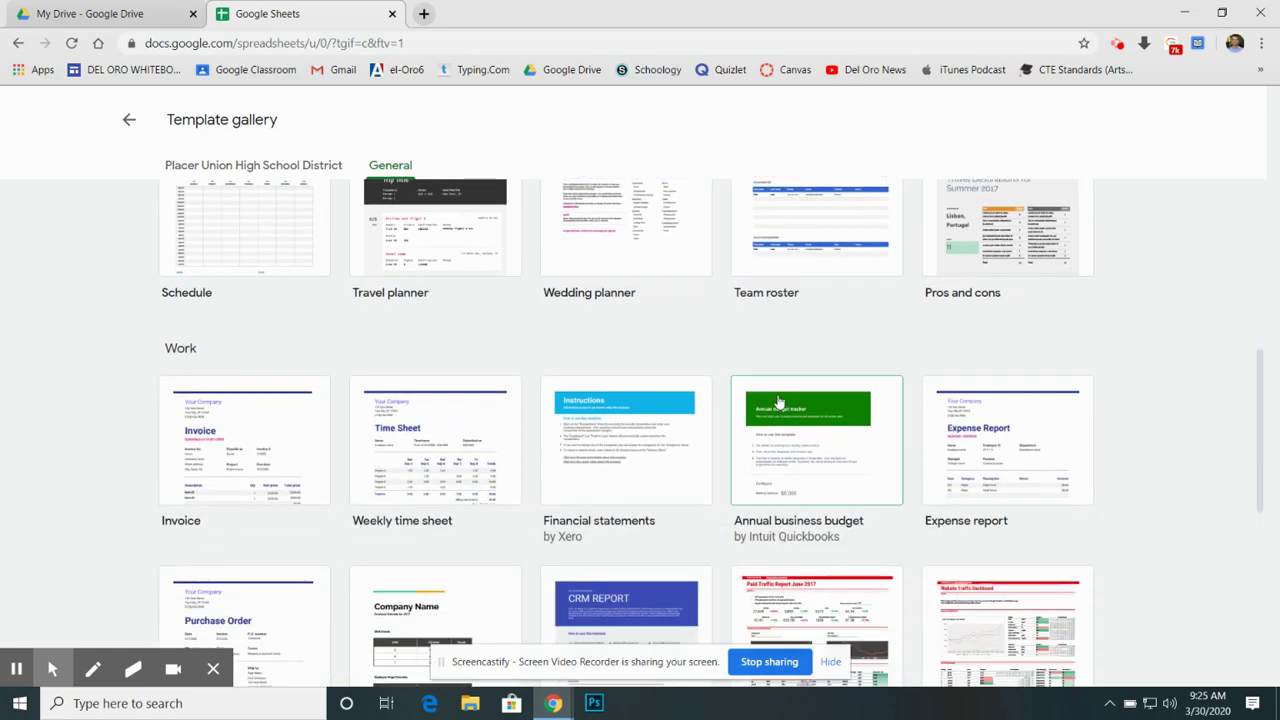
{"action": "scroll", "coordinate": [686, 484], "scroll_direction": "down", "scroll_amount": 3}
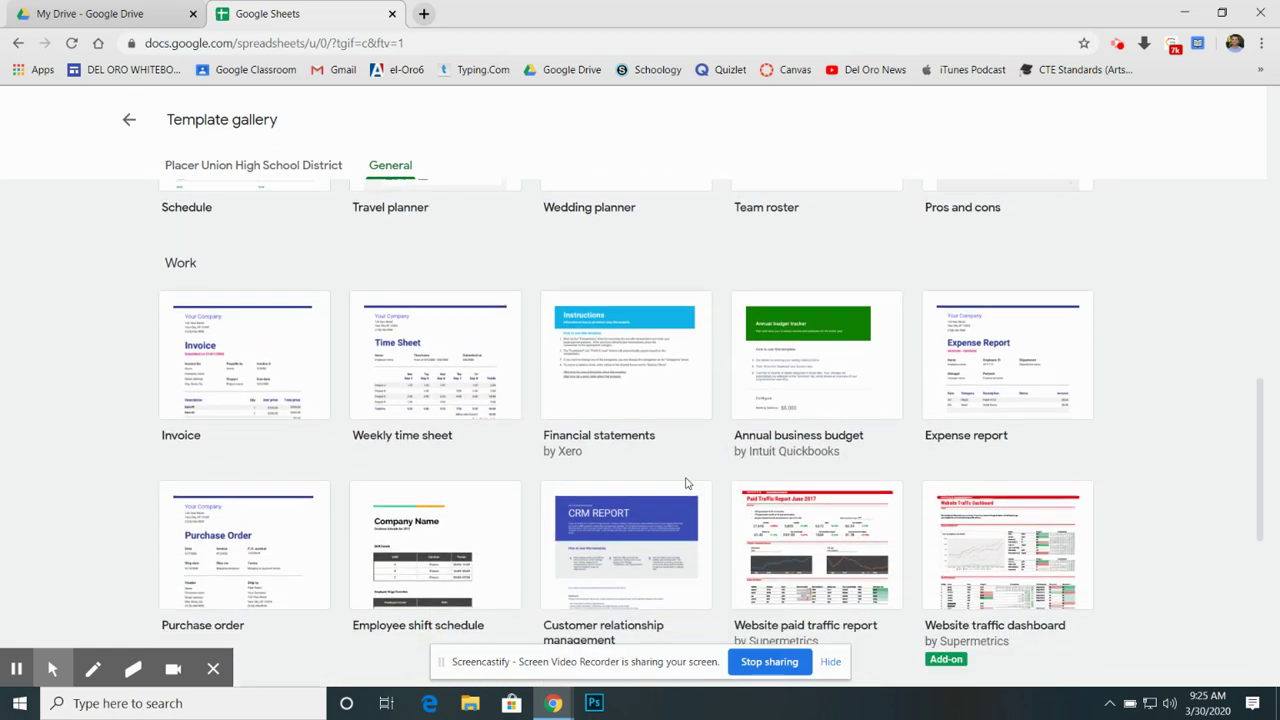
{"action": "scroll", "coordinate": [686, 484], "scroll_direction": "down", "scroll_amount": 2}
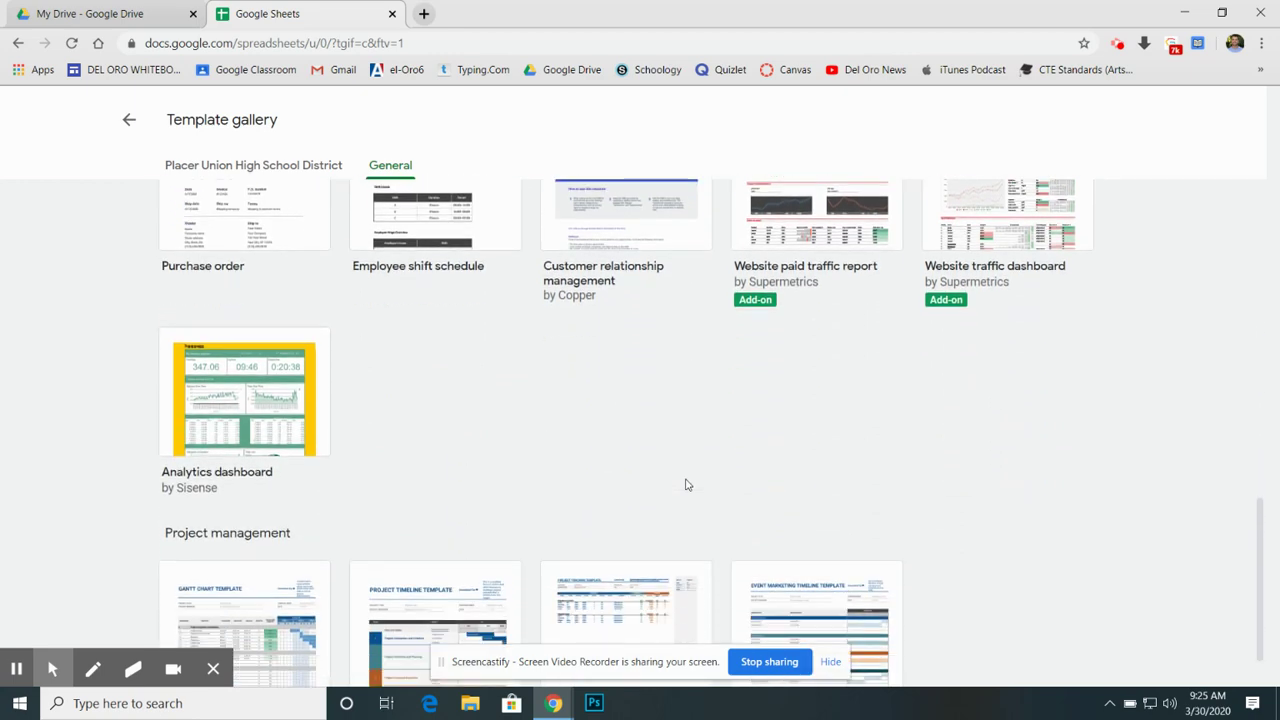
{"action": "scroll", "coordinate": [686, 484], "scroll_direction": "up", "scroll_amount": 6}
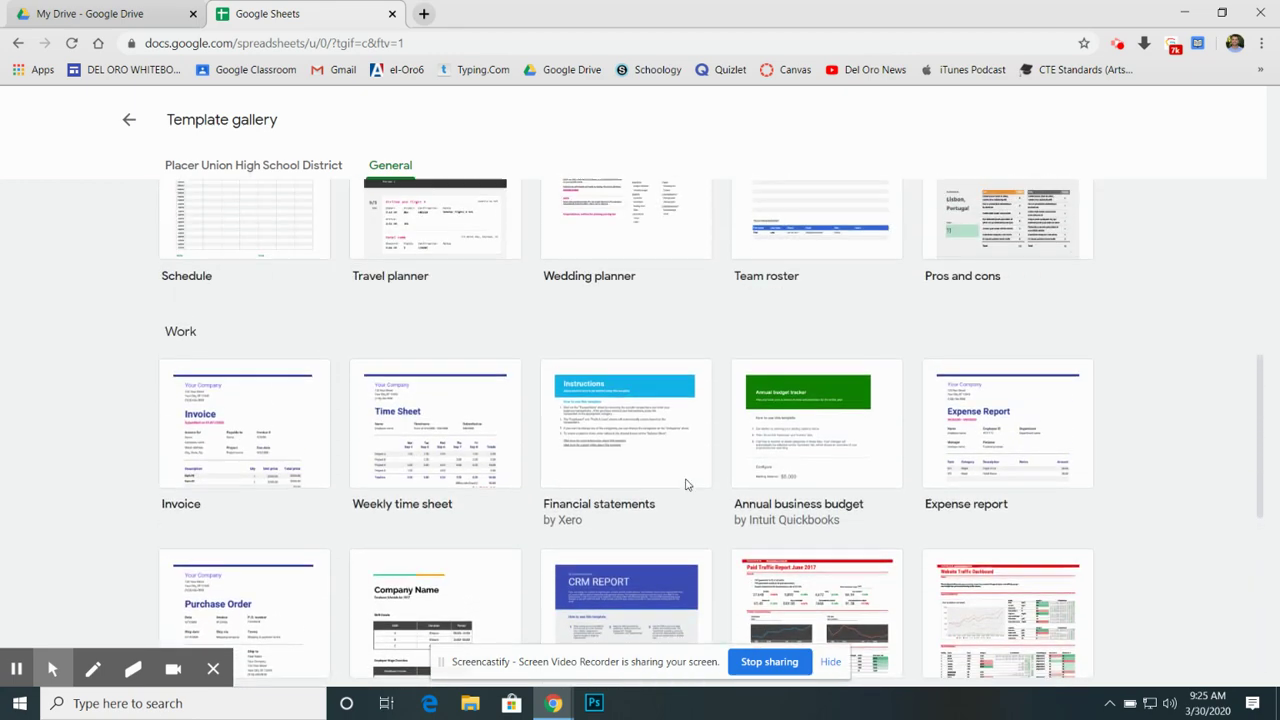
{"action": "scroll", "coordinate": [637, 422], "scroll_direction": "up", "scroll_amount": 4}
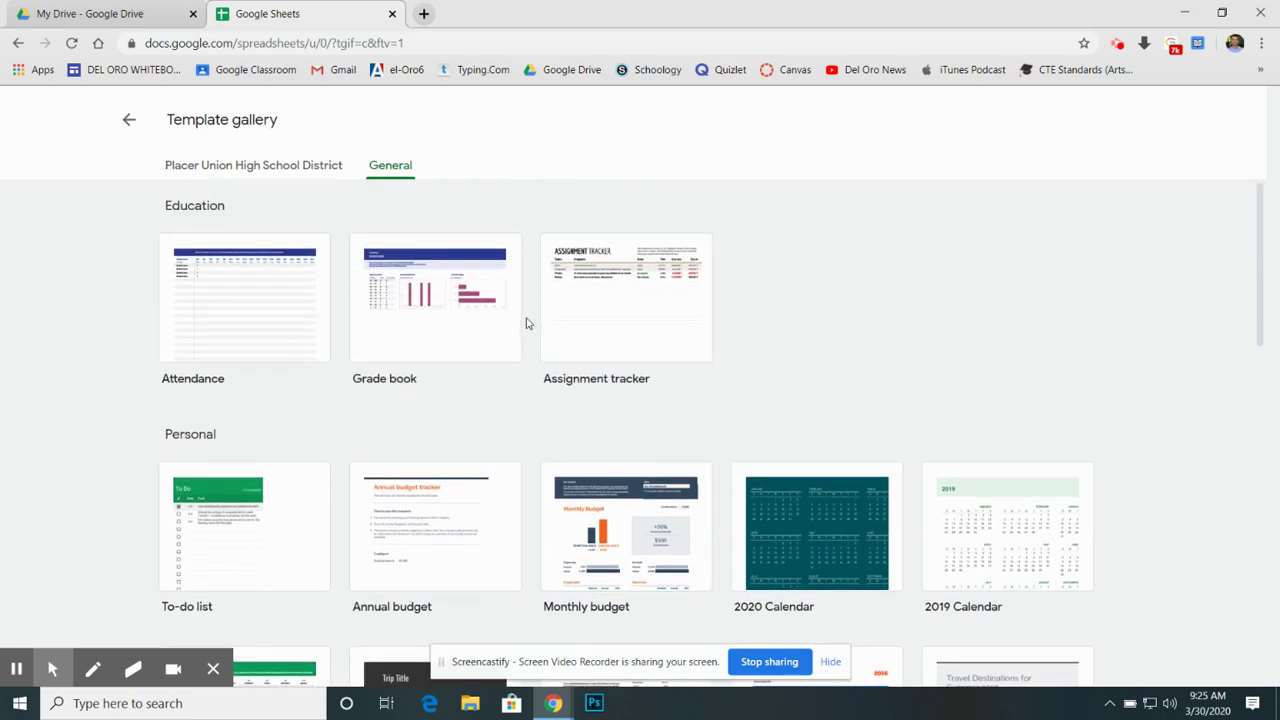
Step: Leave the template gallery and create a new blank spreadsheet
{"action": "left_click", "coordinate": [129, 121]}
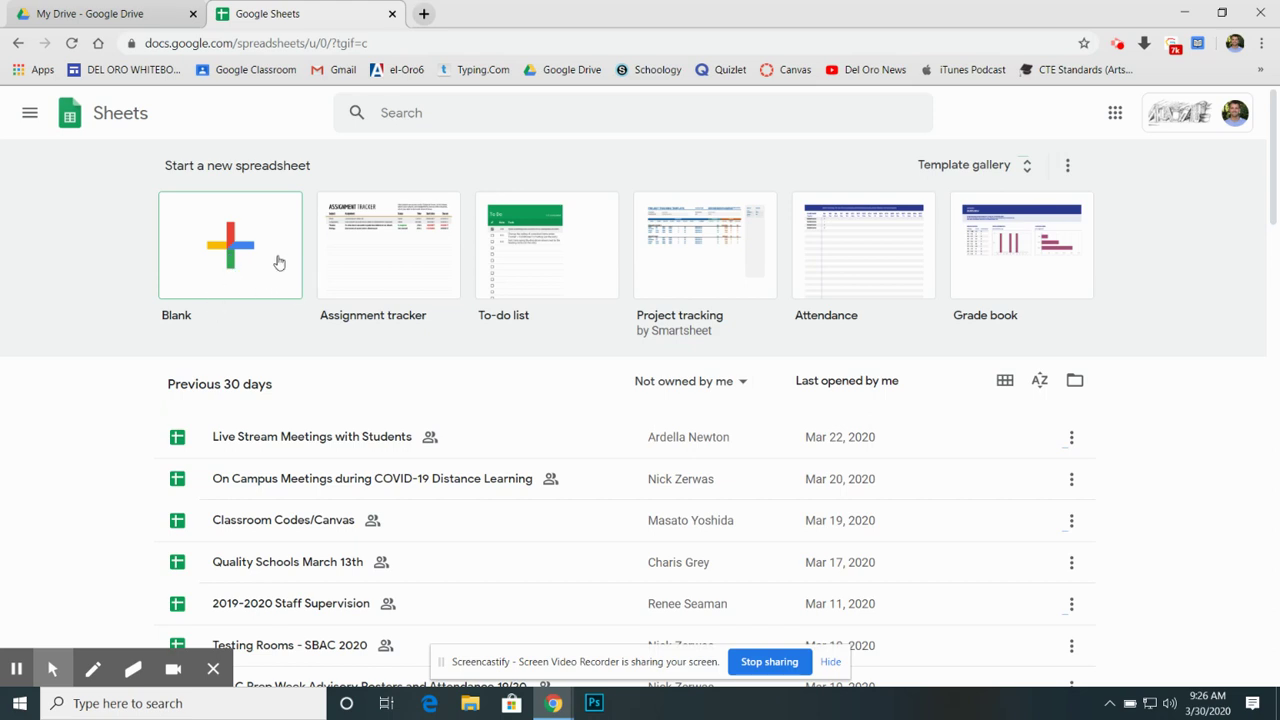
{"action": "left_click", "coordinate": [235, 282]}
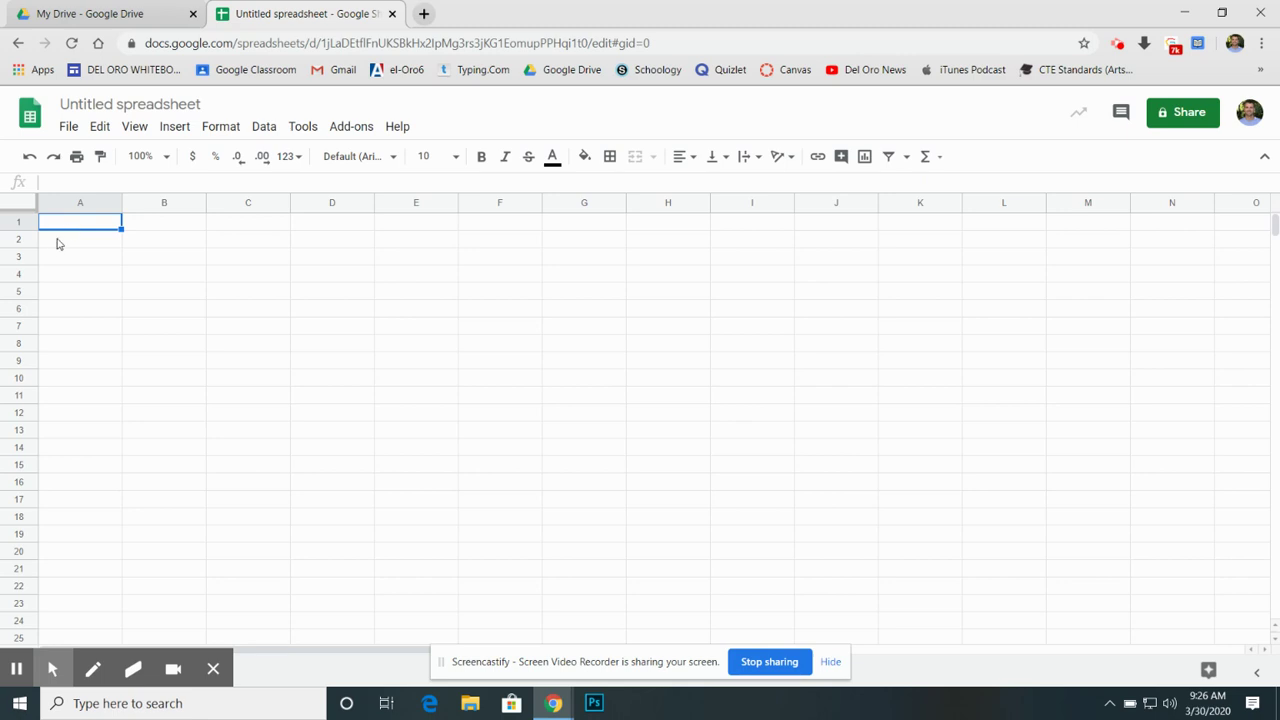
{"action": "left_click", "coordinate": [140, 226]}
{"action": "left_click", "coordinate": [82, 226]}
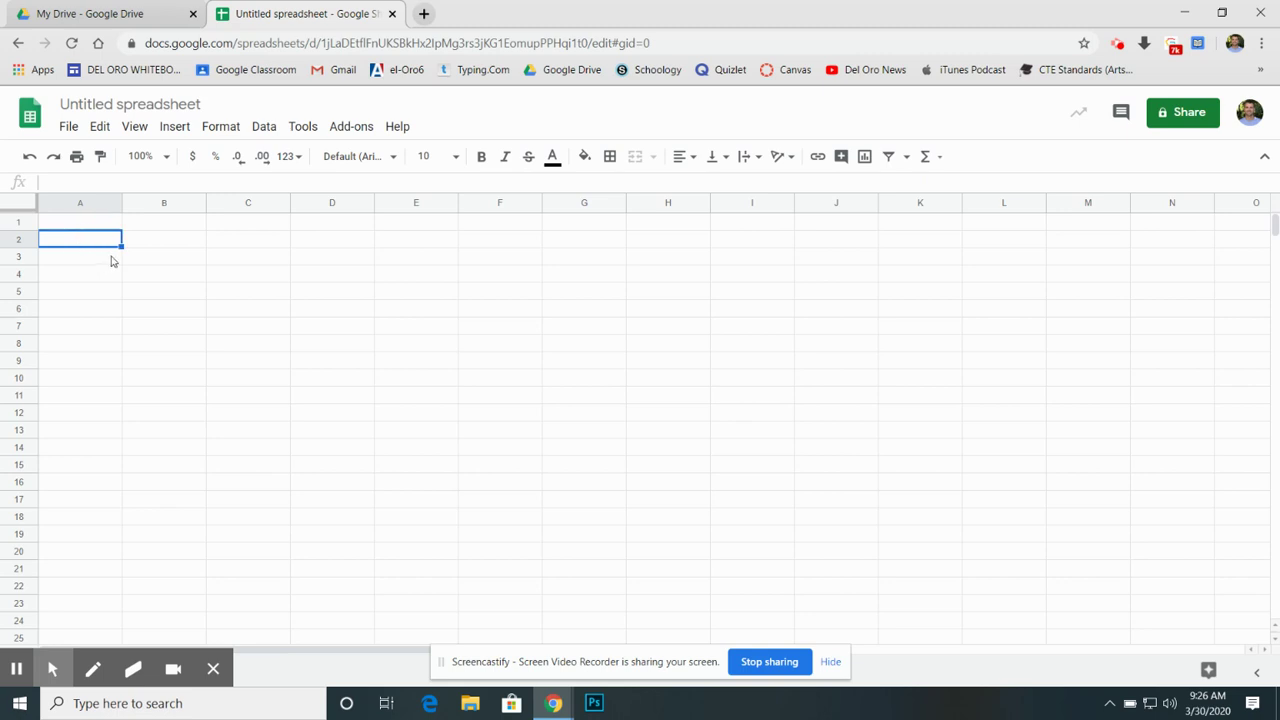
{"action": "left_click", "coordinate": [160, 240]}
{"action": "left_click", "coordinate": [240, 247]}
{"action": "left_click", "coordinate": [249, 264]}
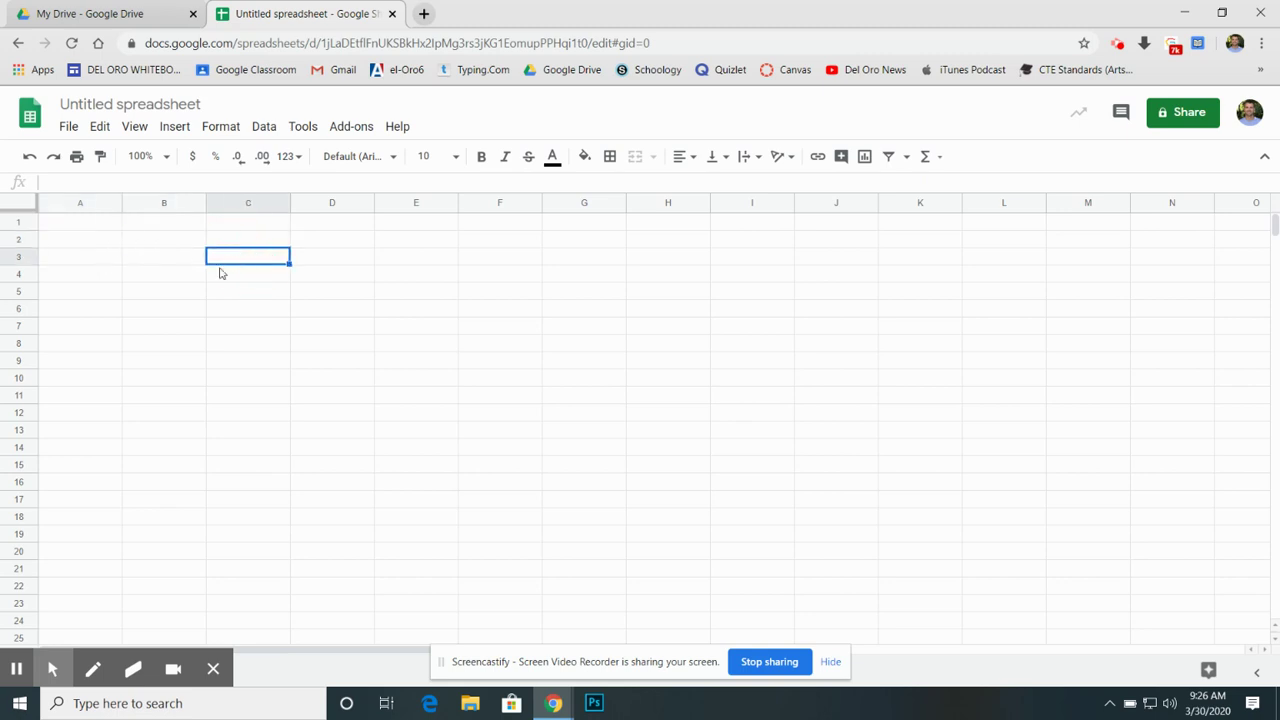
{"action": "left_click", "coordinate": [146, 260]}
{"action": "left_click", "coordinate": [82, 262]}
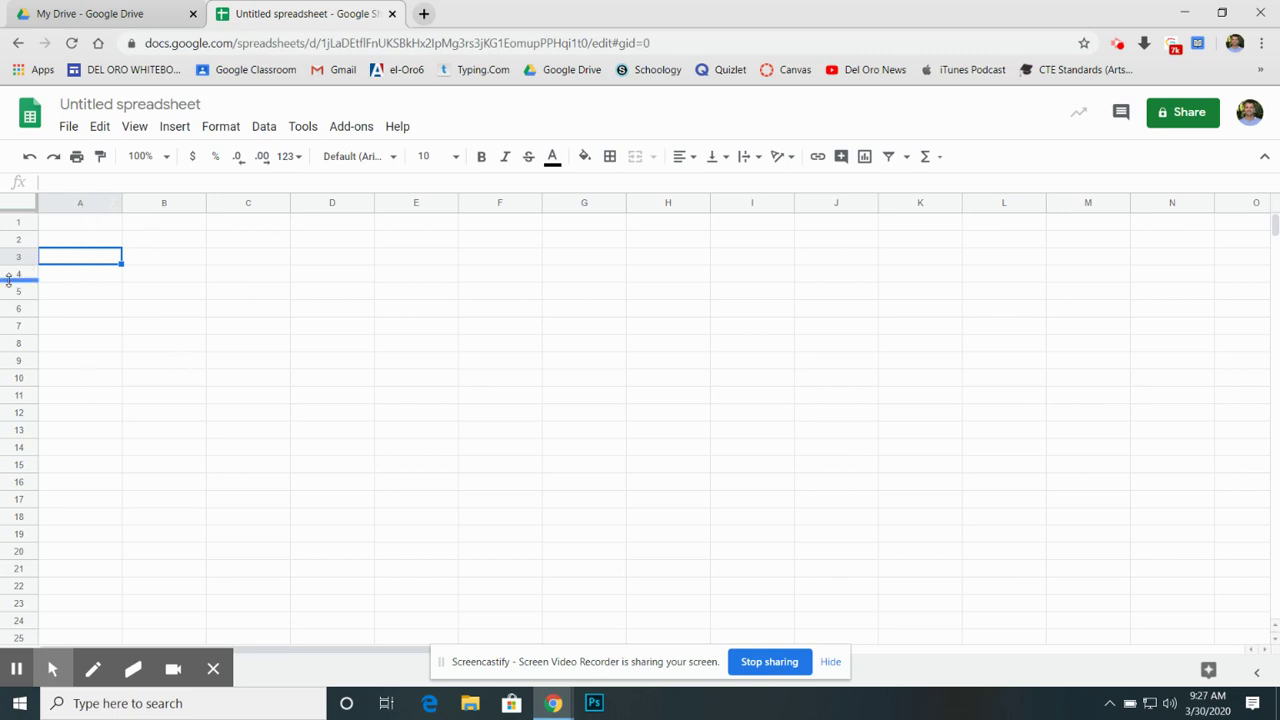
{"action": "left_click", "coordinate": [264, 259]}
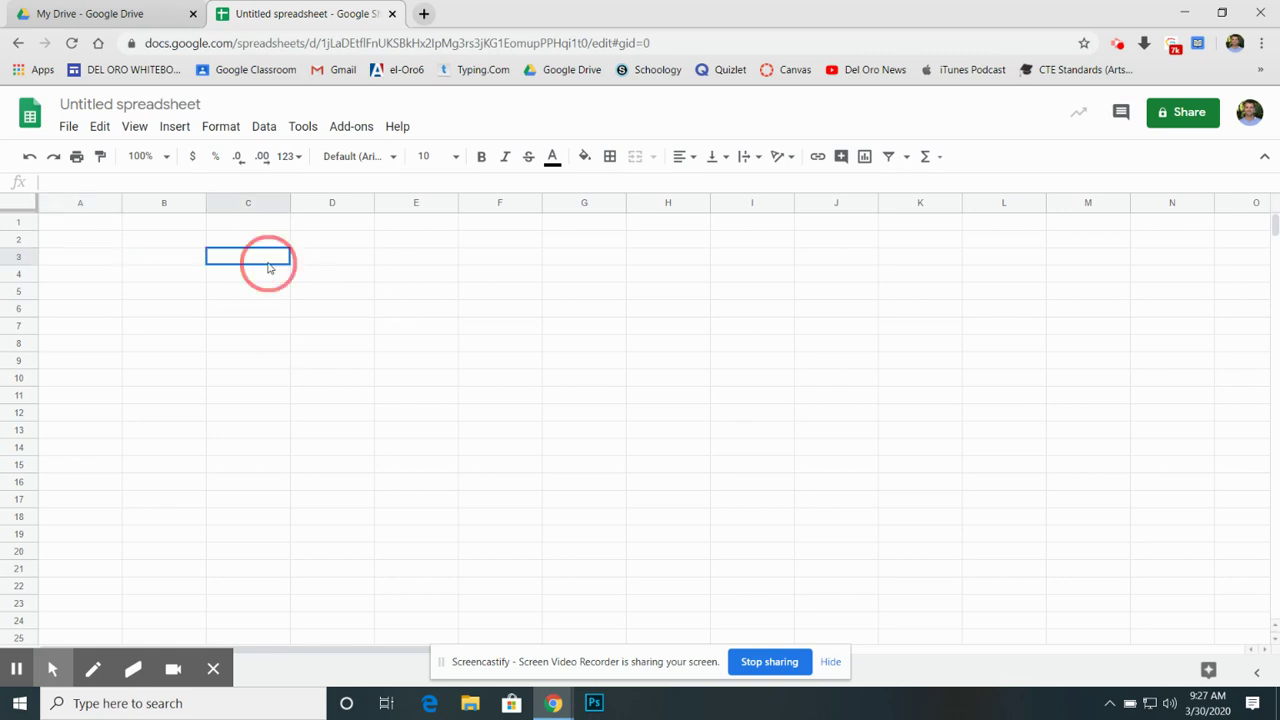
{"action": "left_click", "coordinate": [330, 222]}
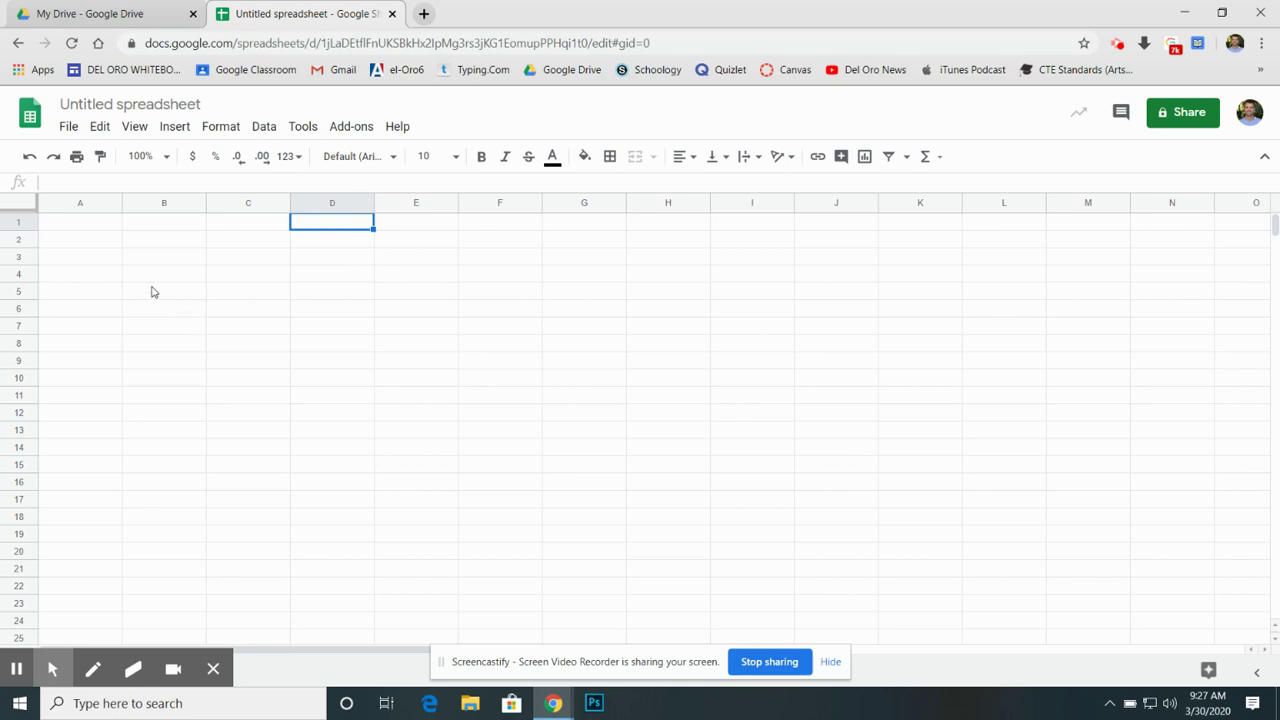
{"action": "left_click_drag", "start_coordinate": [83, 224], "coordinate": [403, 366]}
{"action": "left_click", "coordinate": [398, 400]}
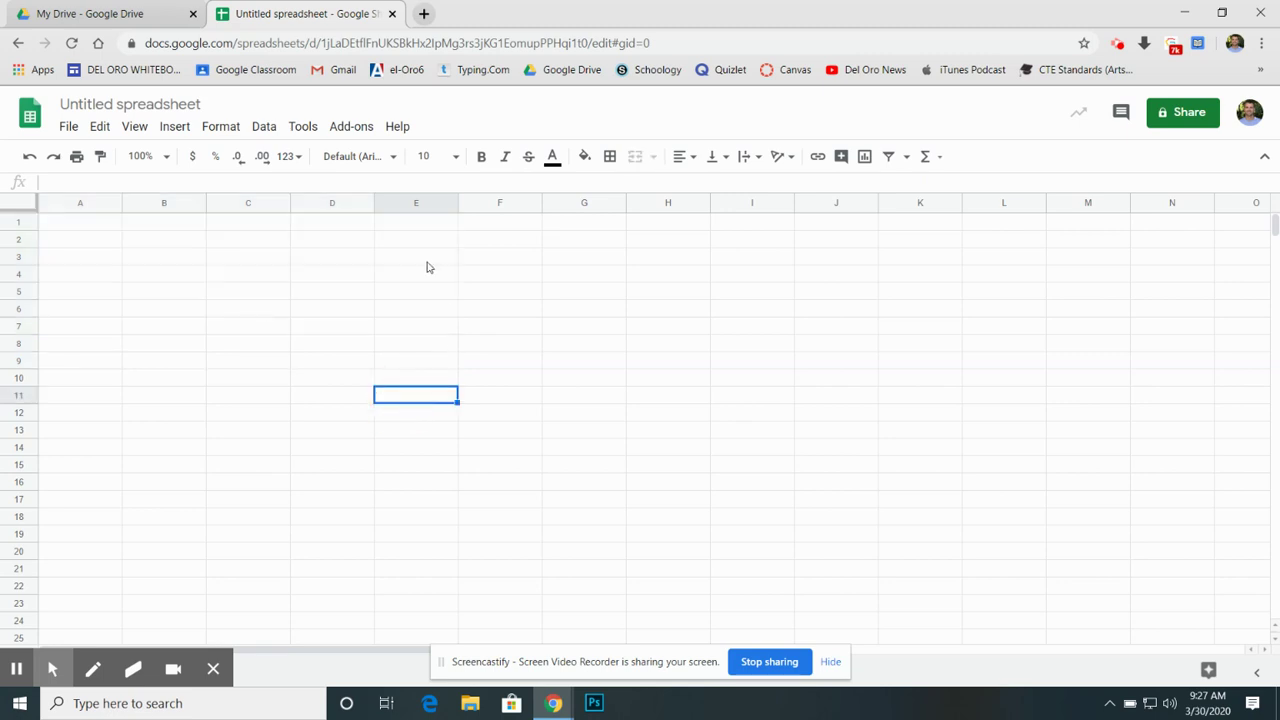
{"action": "left_click", "coordinate": [411, 206]}
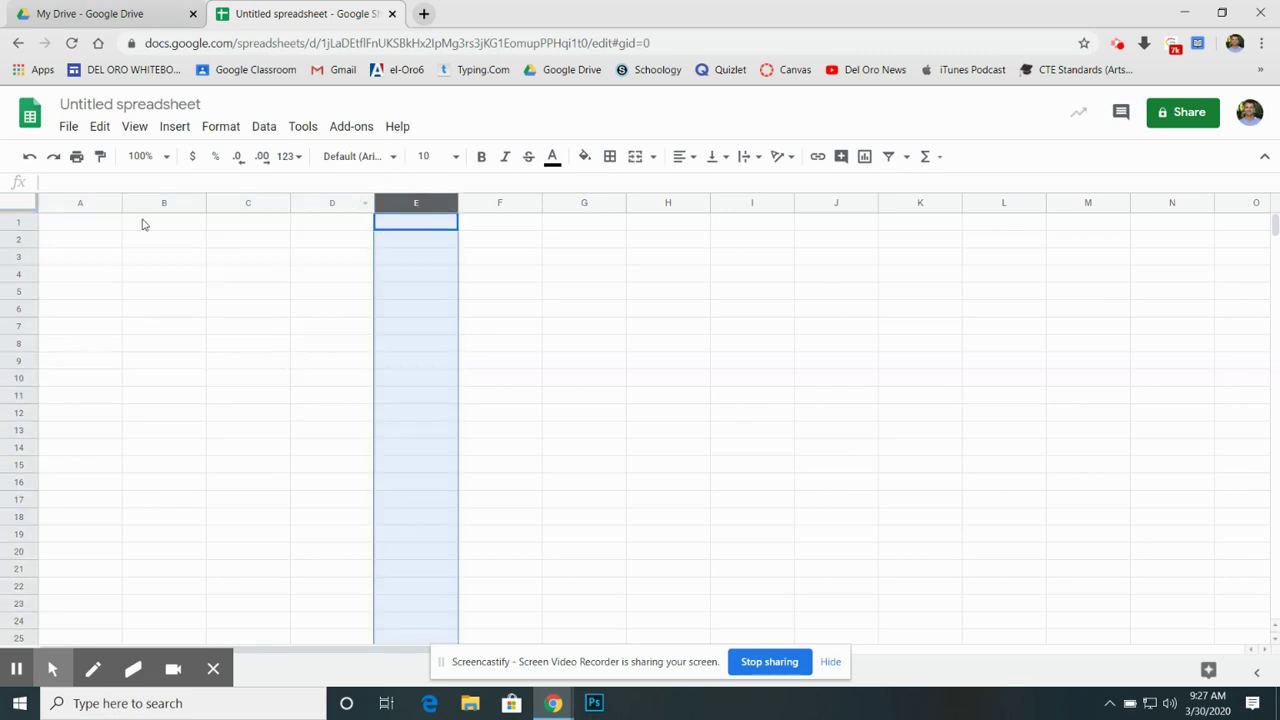
{"action": "left_click", "coordinate": [20, 224]}
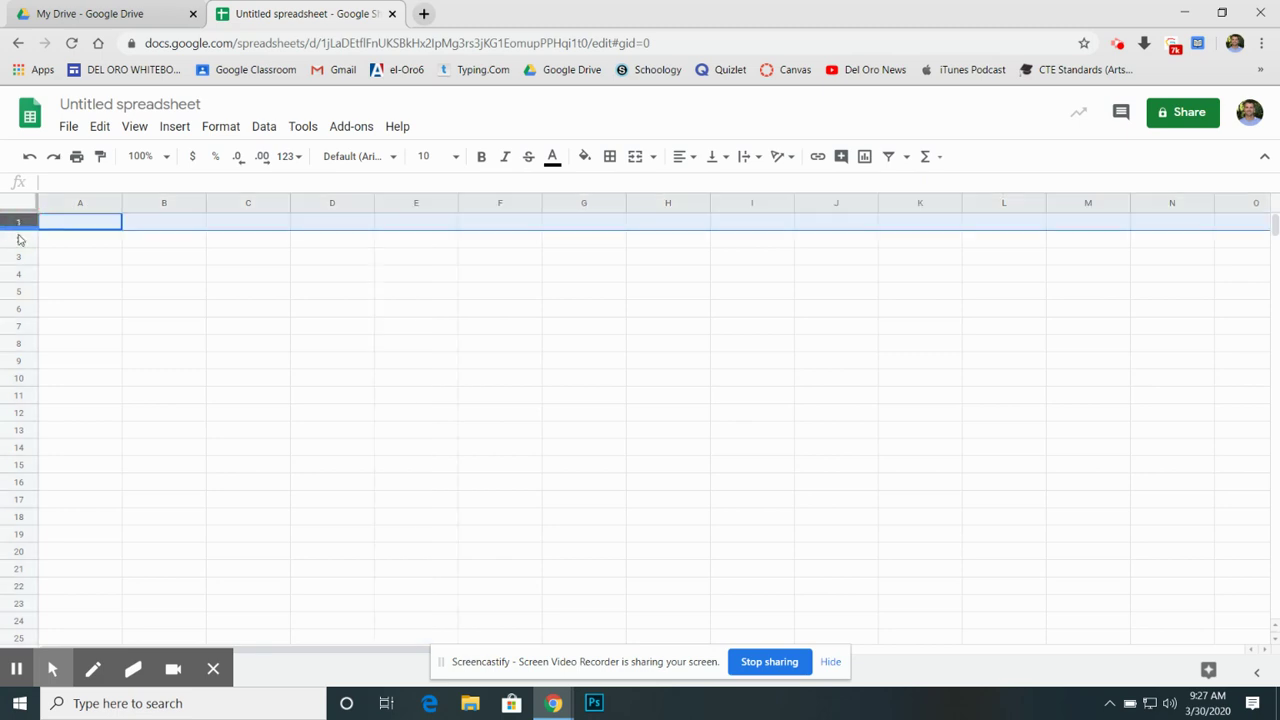
{"action": "left_click", "coordinate": [300, 328]}
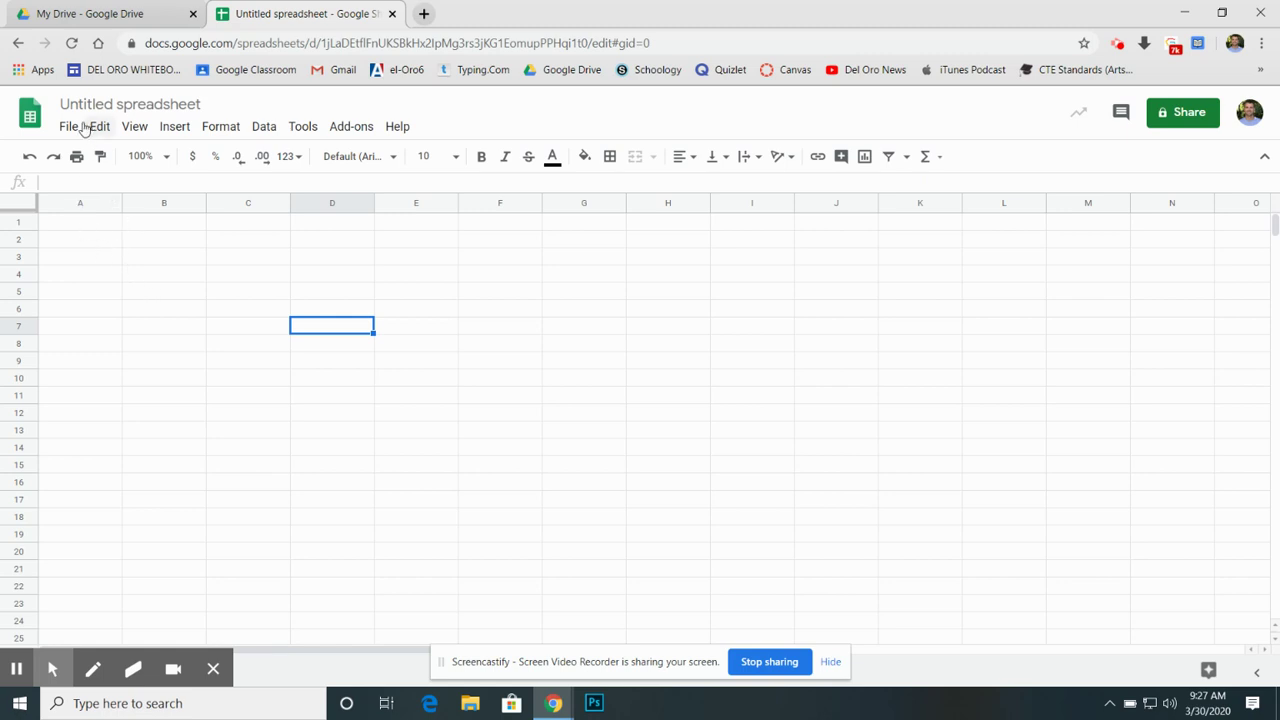
Step: Enter the column headings "Player" in cell A1 and "Jersey Number" in cell B1
{"action": "left_click", "coordinate": [78, 228]}
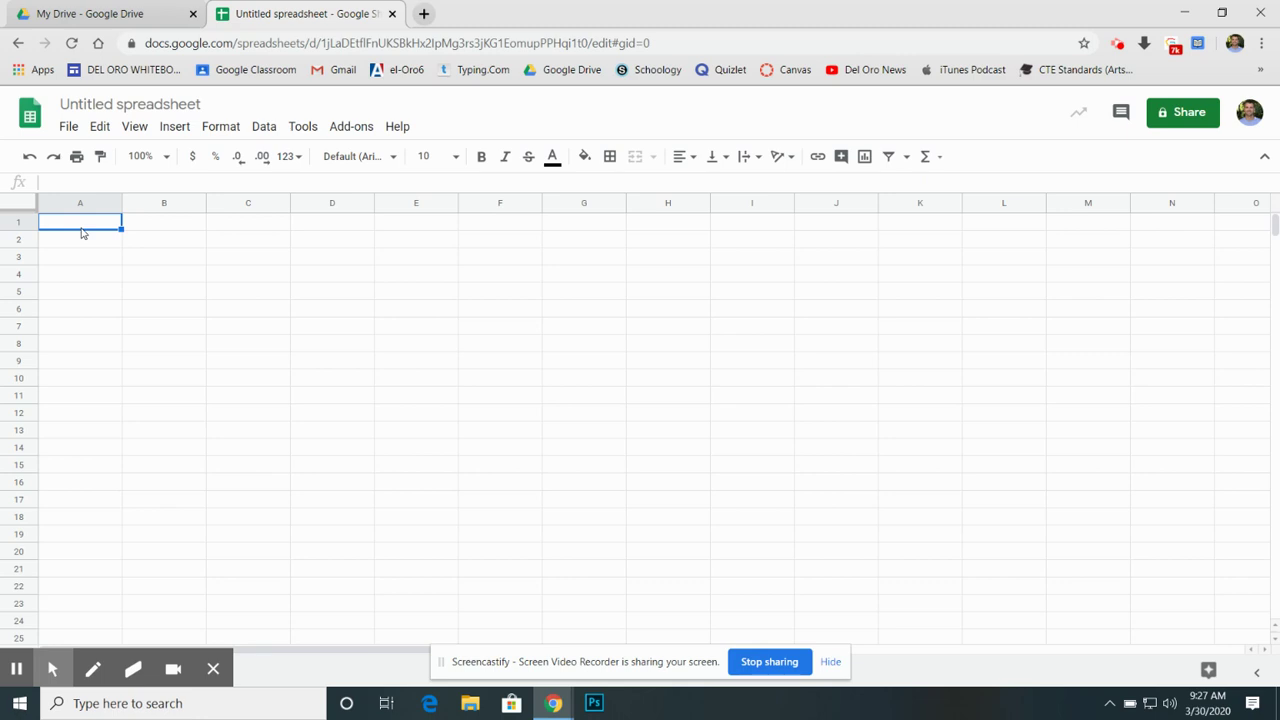
{"action": "type", "text": "Player"}
{"action": "left_click", "coordinate": [88, 222]}
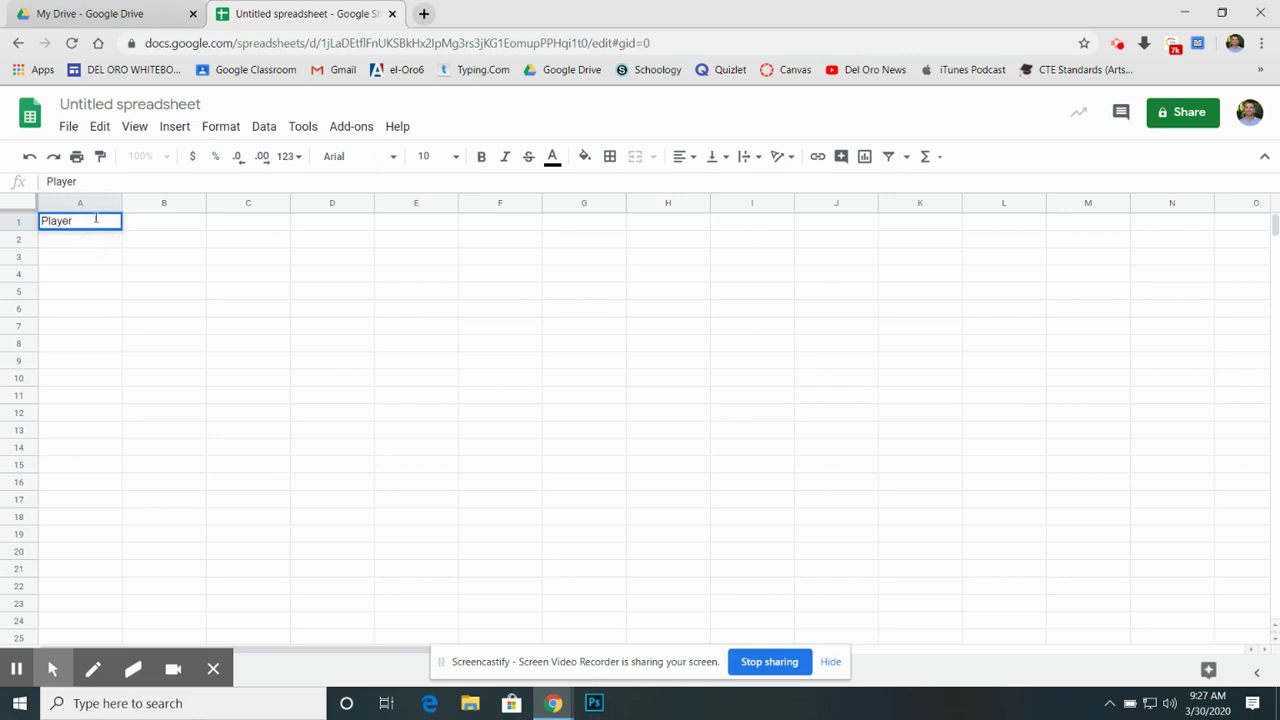
{"action": "left_click", "coordinate": [153, 230]}
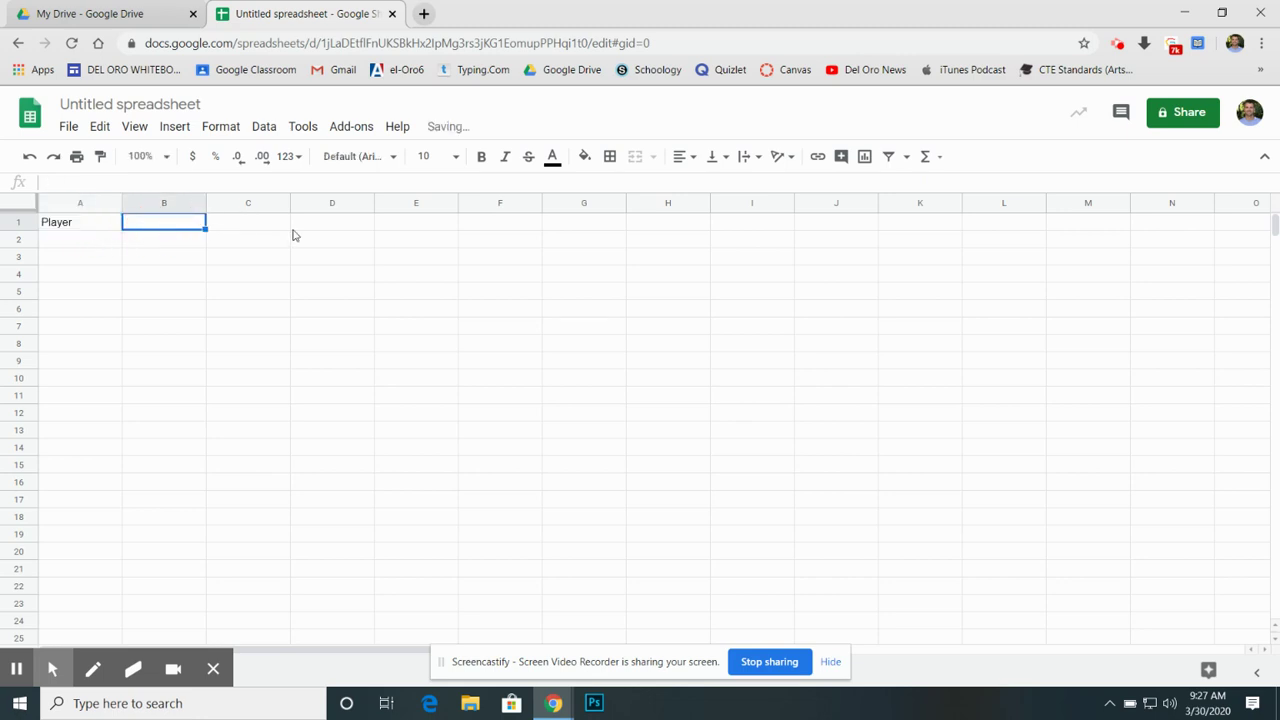
{"action": "type", "text": "Jersey Number"}
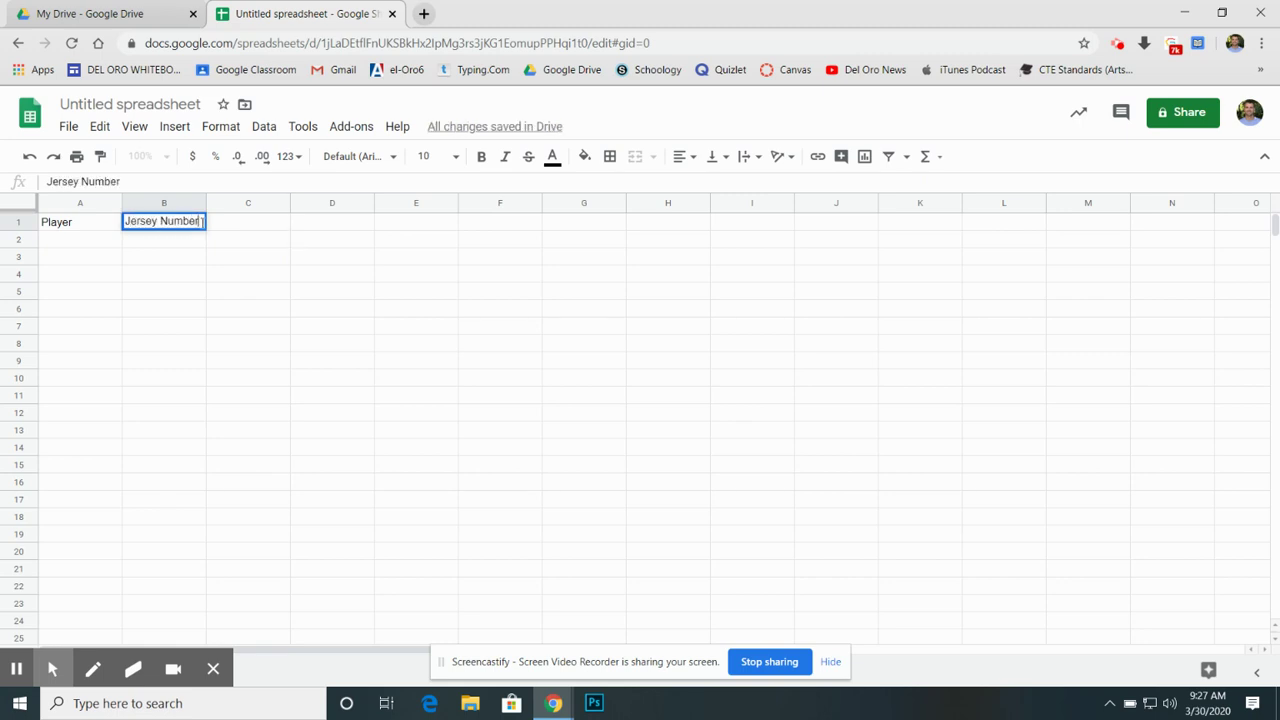
Step: Enter the headings "Height", "Weight" and "Salary" in cells C1, D1 and E1
{"action": "left_click", "coordinate": [235, 228]}
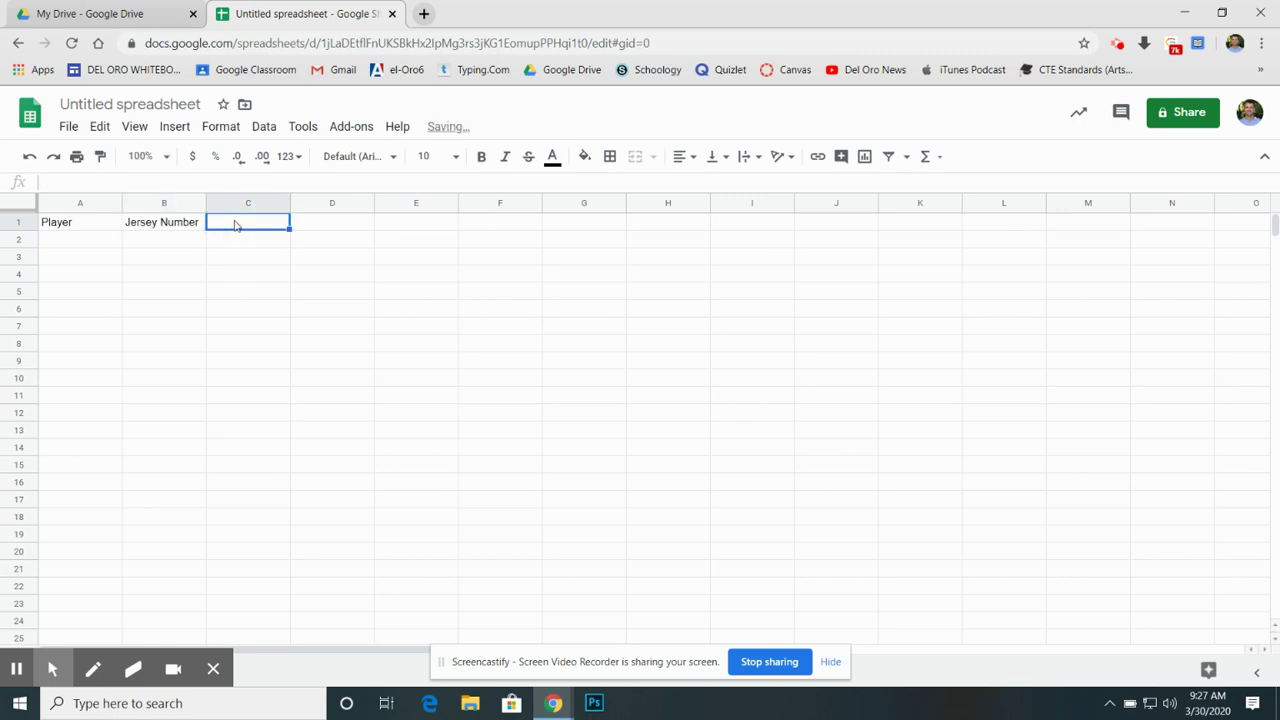
{"action": "type", "text": "Height"}
{"action": "left_click", "coordinate": [322, 224]}
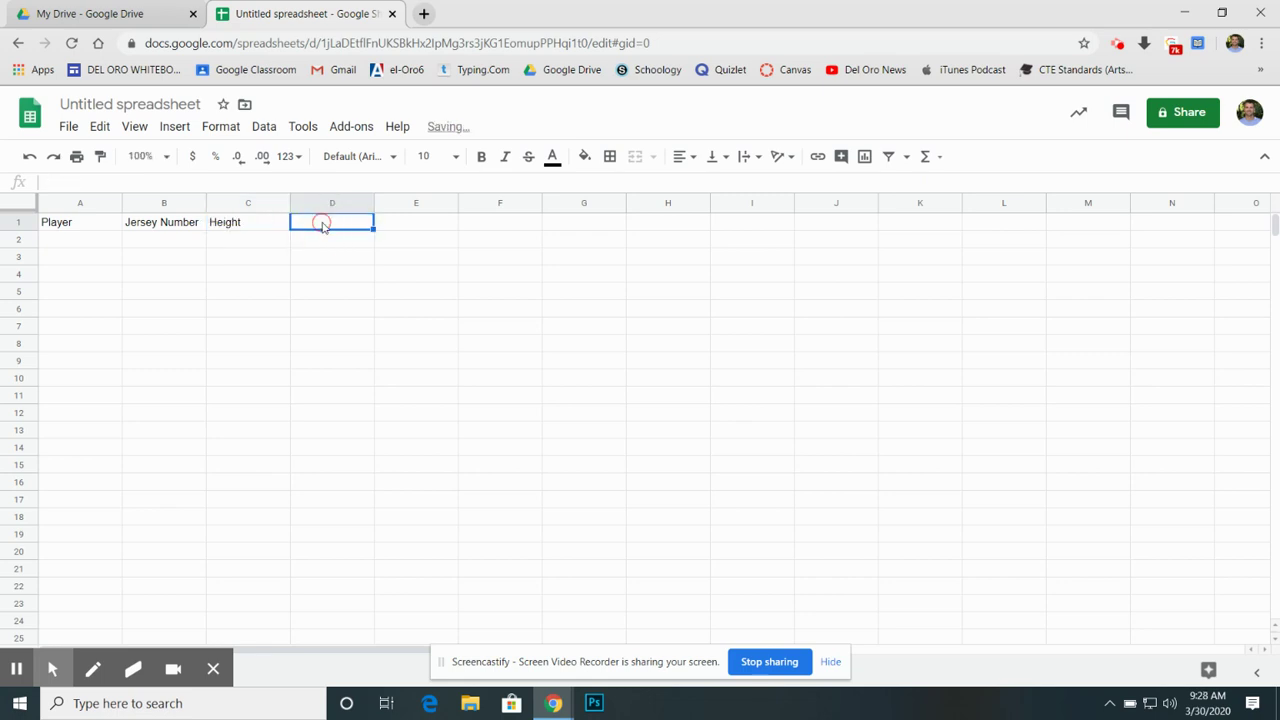
{"action": "type", "text": "Weight"}
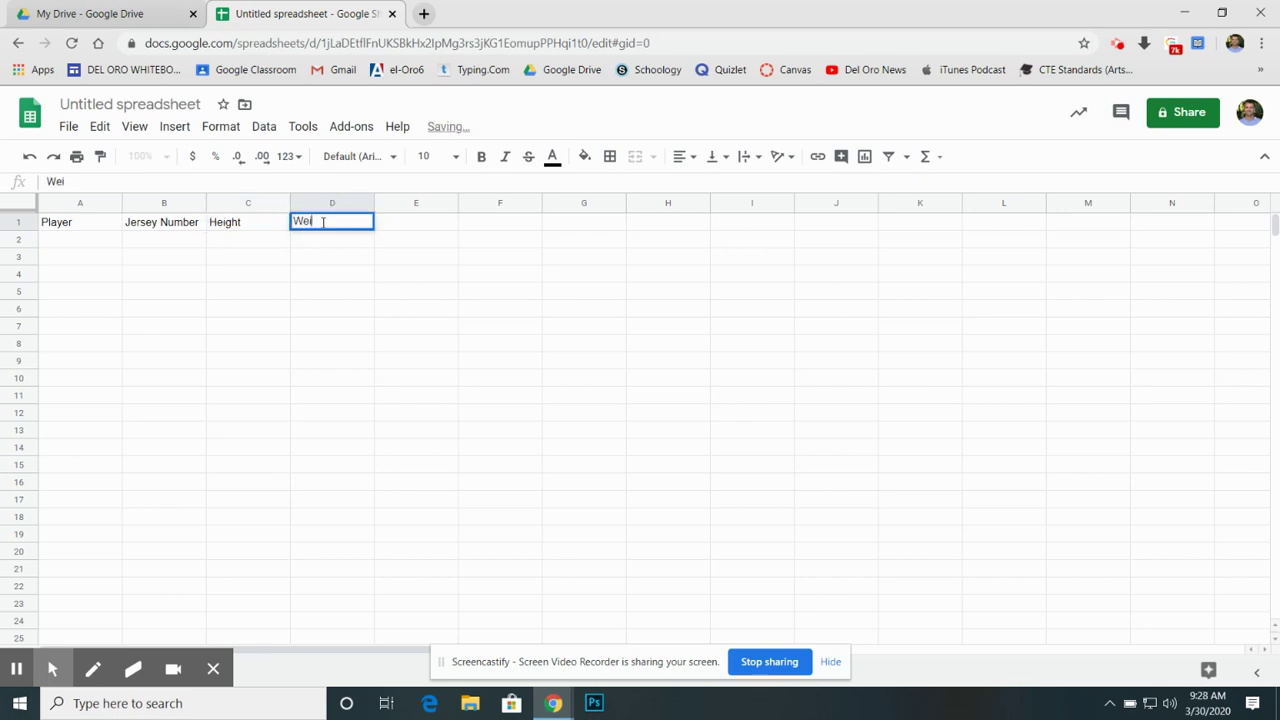
{"action": "left_click", "coordinate": [382, 230]}
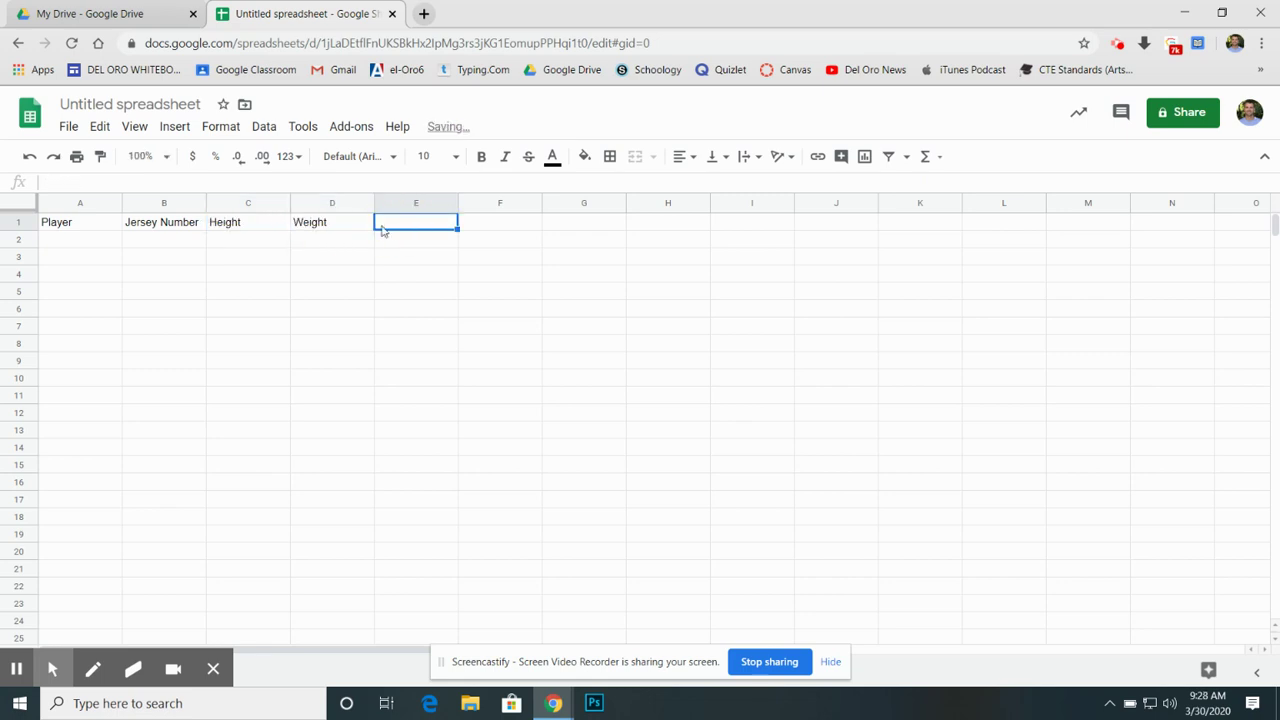
{"action": "type", "text": "Salary"}
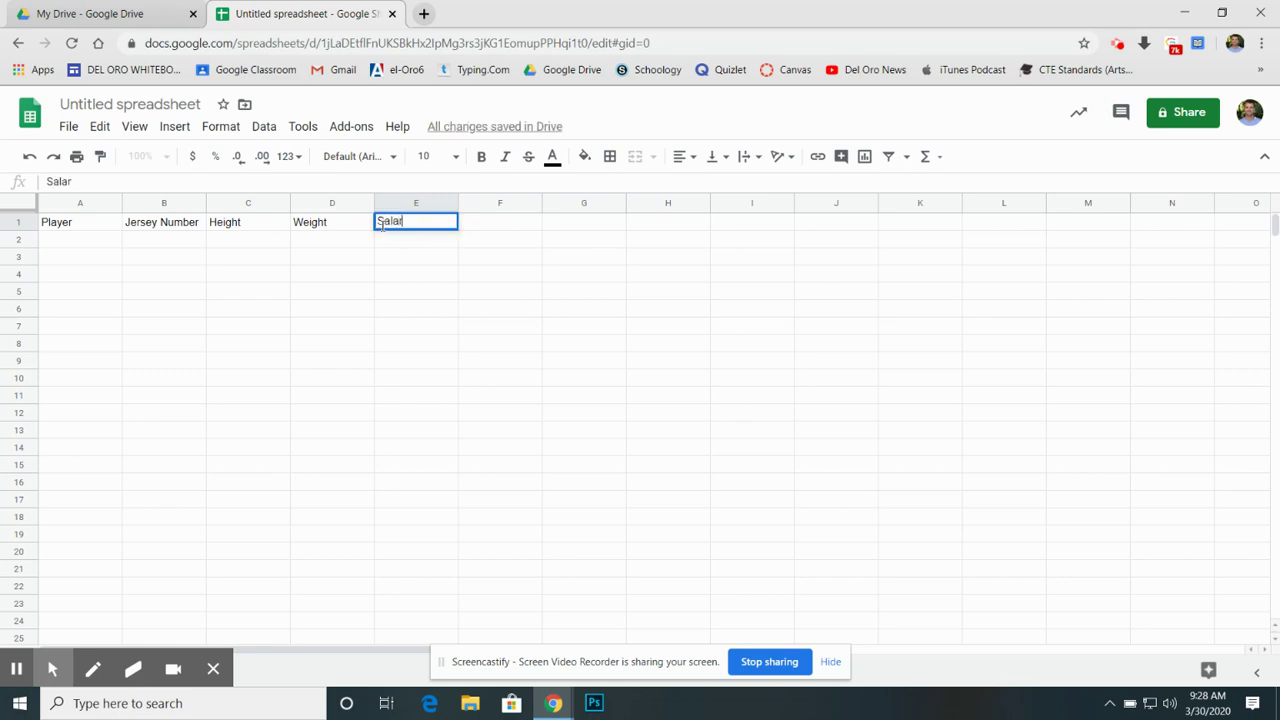
{"action": "left_click", "coordinate": [362, 259]}
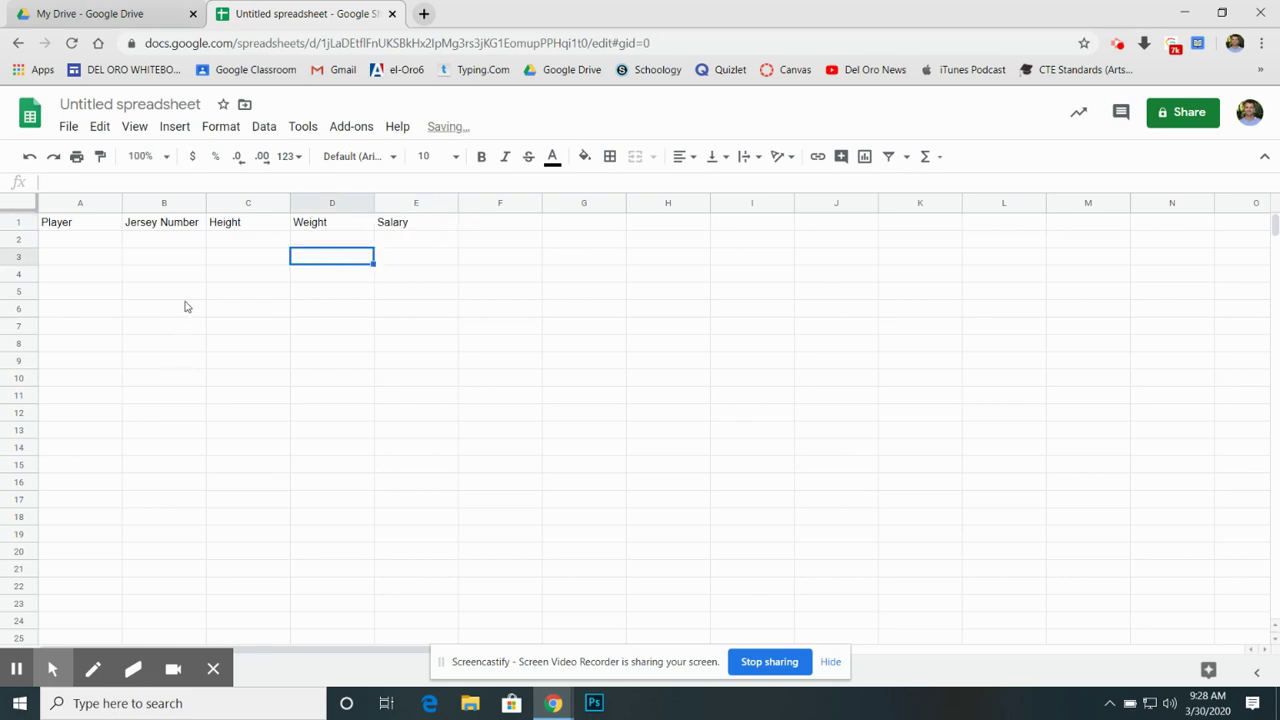
{"action": "left_click", "coordinate": [348, 294]}
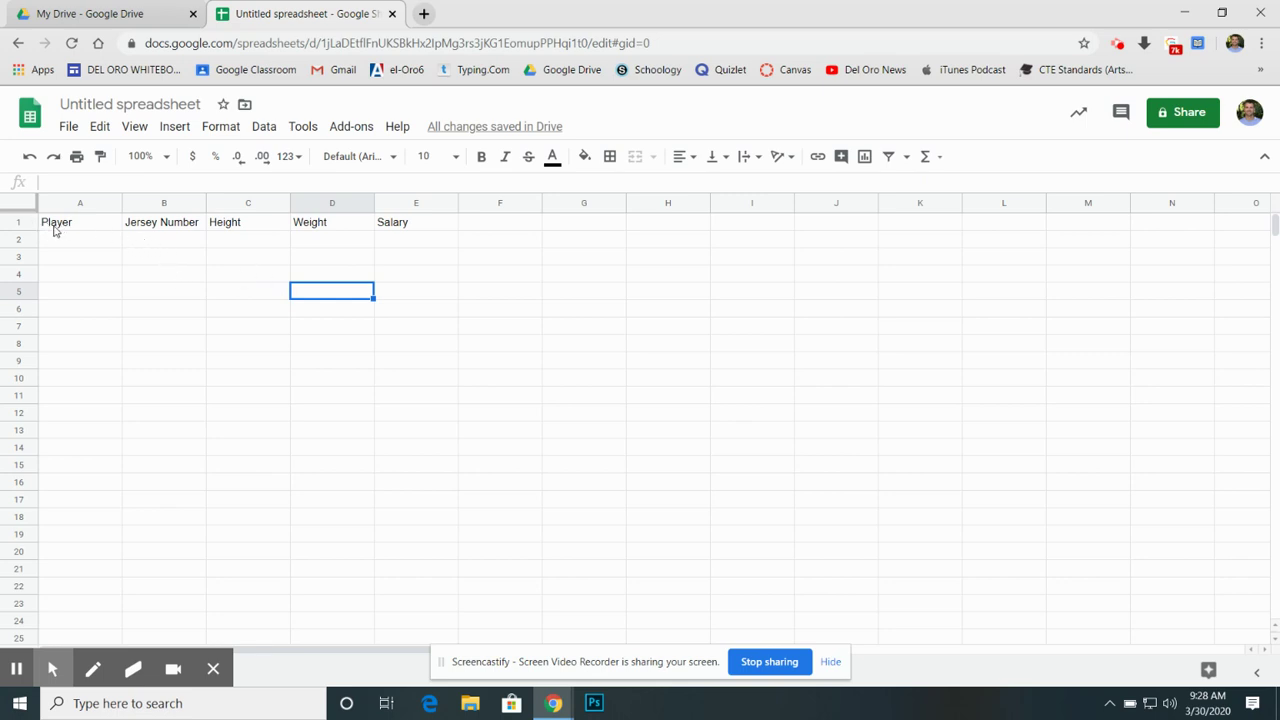
Step: Make the headings in cells A1 to E1 bold and center them horizontally
{"action": "left_click_drag", "start_coordinate": [55, 228], "coordinate": [427, 232]}
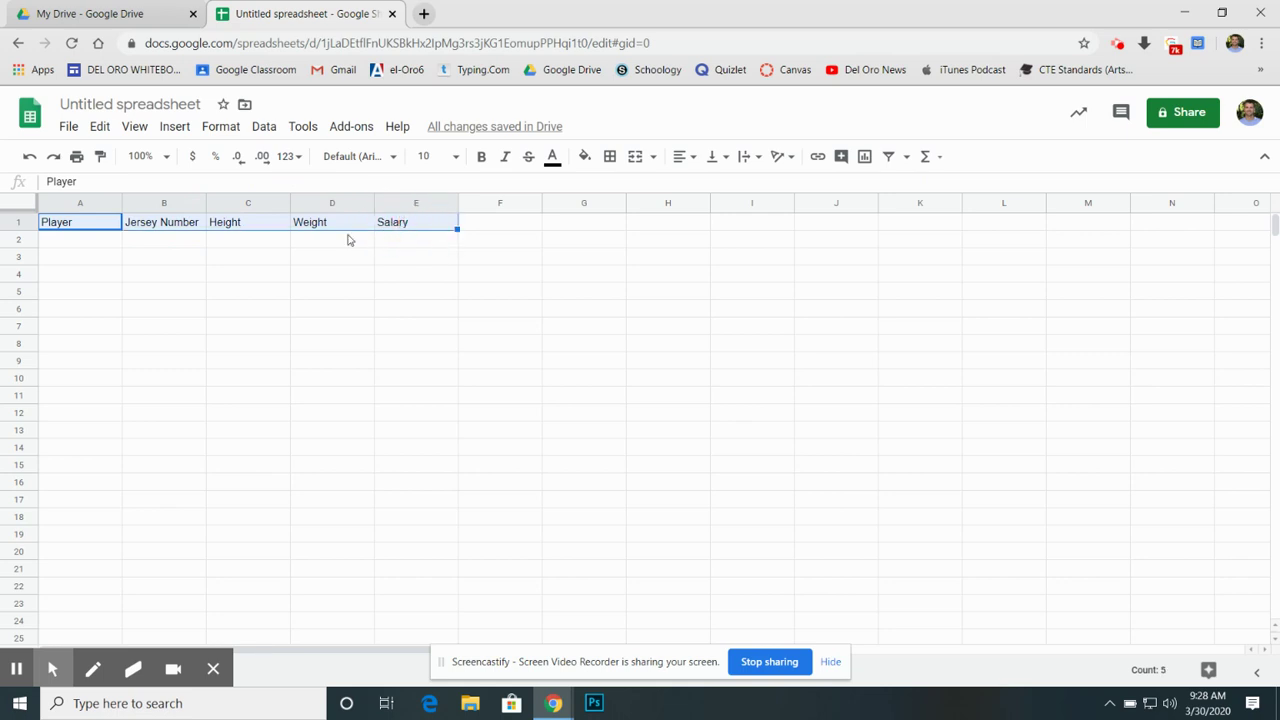
{"action": "left_click", "coordinate": [480, 160]}
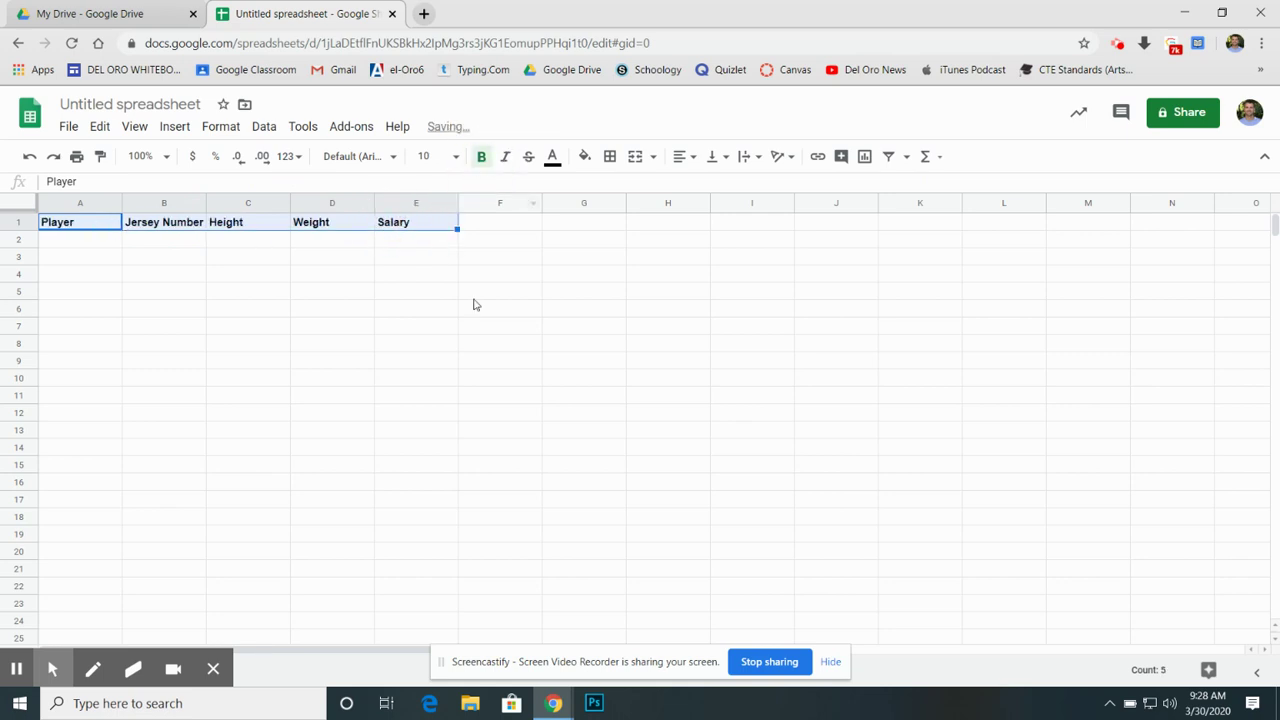
{"action": "left_click", "coordinate": [680, 158]}
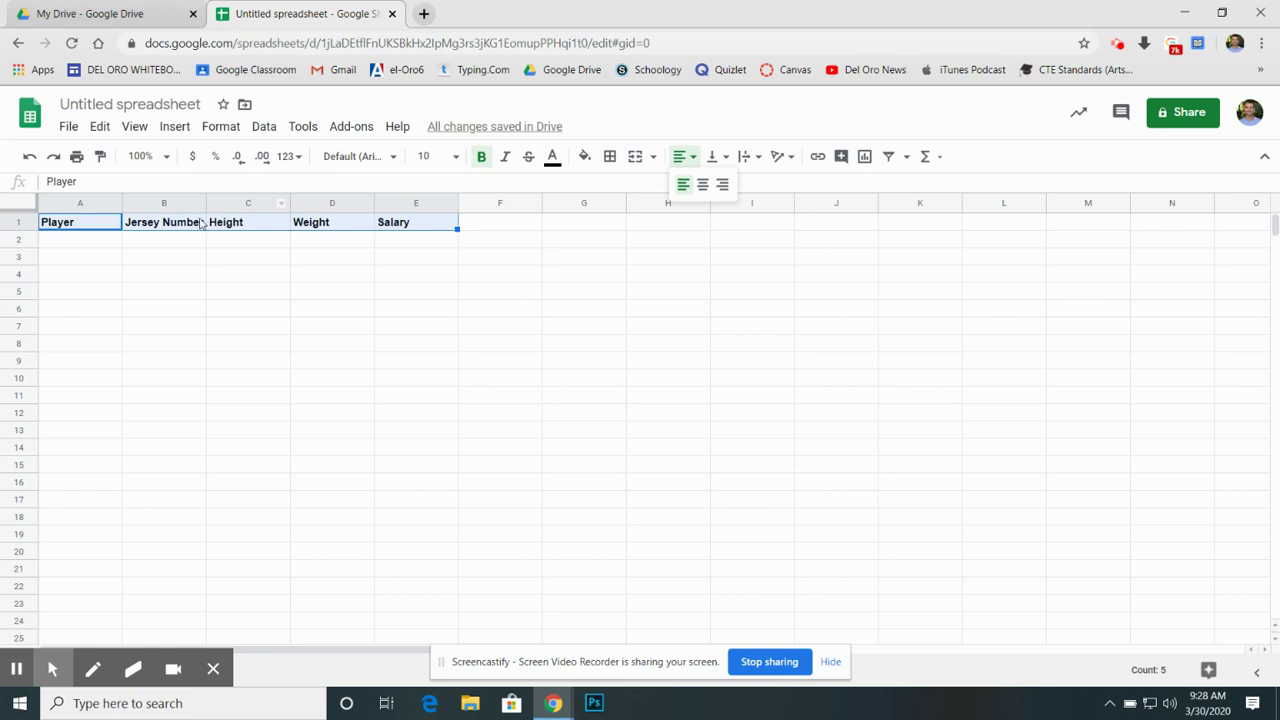
{"action": "left_click", "coordinate": [703, 184]}
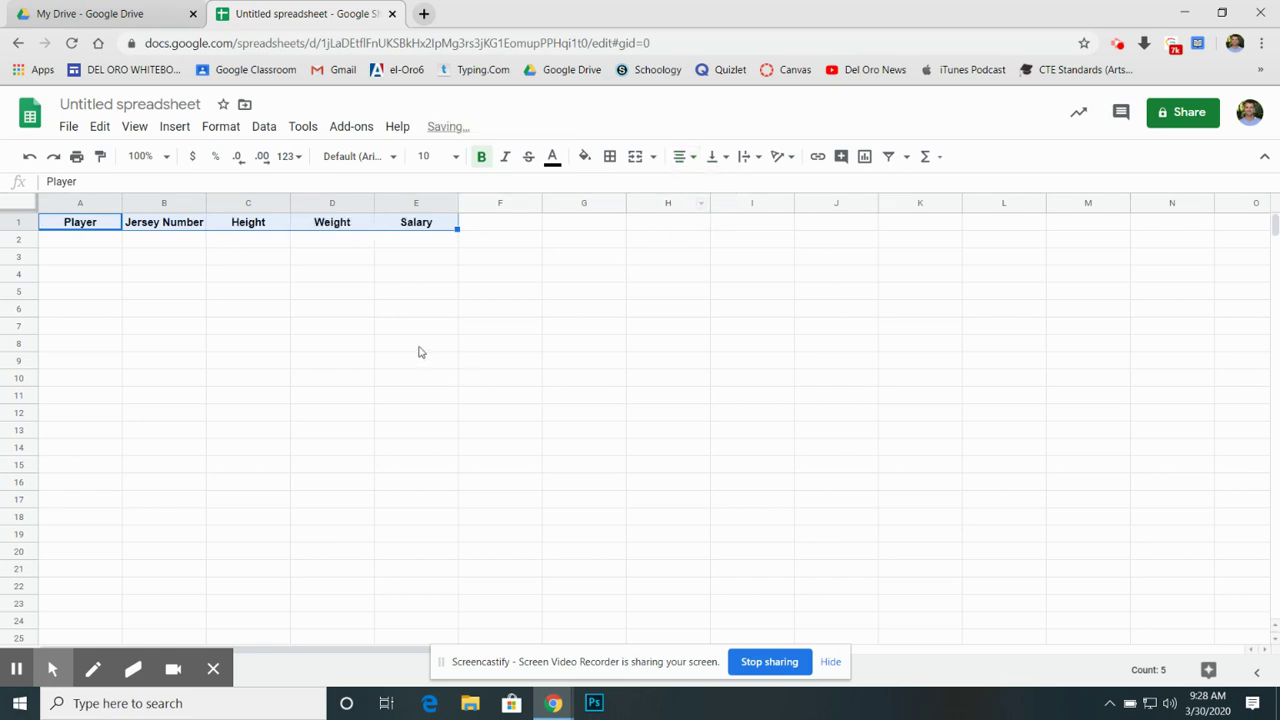
{"action": "left_click", "coordinate": [415, 333]}
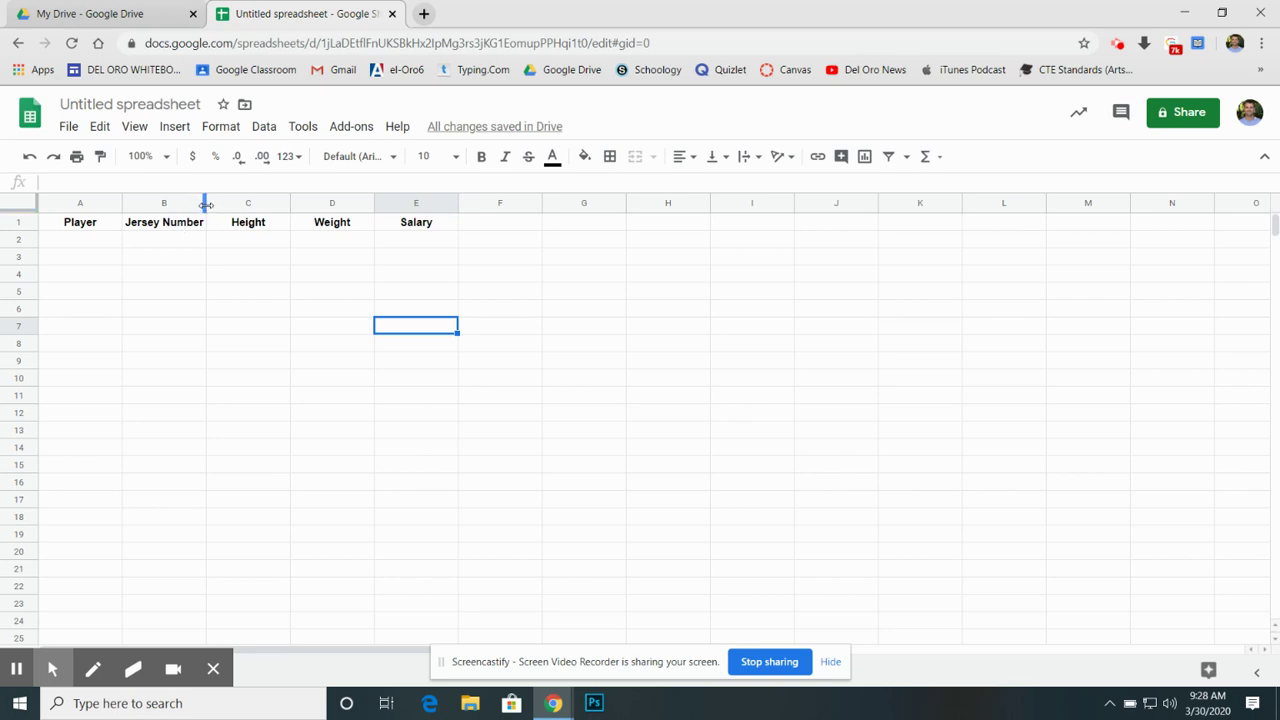
Step: Widen column B to give the Jersey Number heading more room
{"action": "left_click_drag", "start_coordinate": [206, 204], "coordinate": [238, 204]}
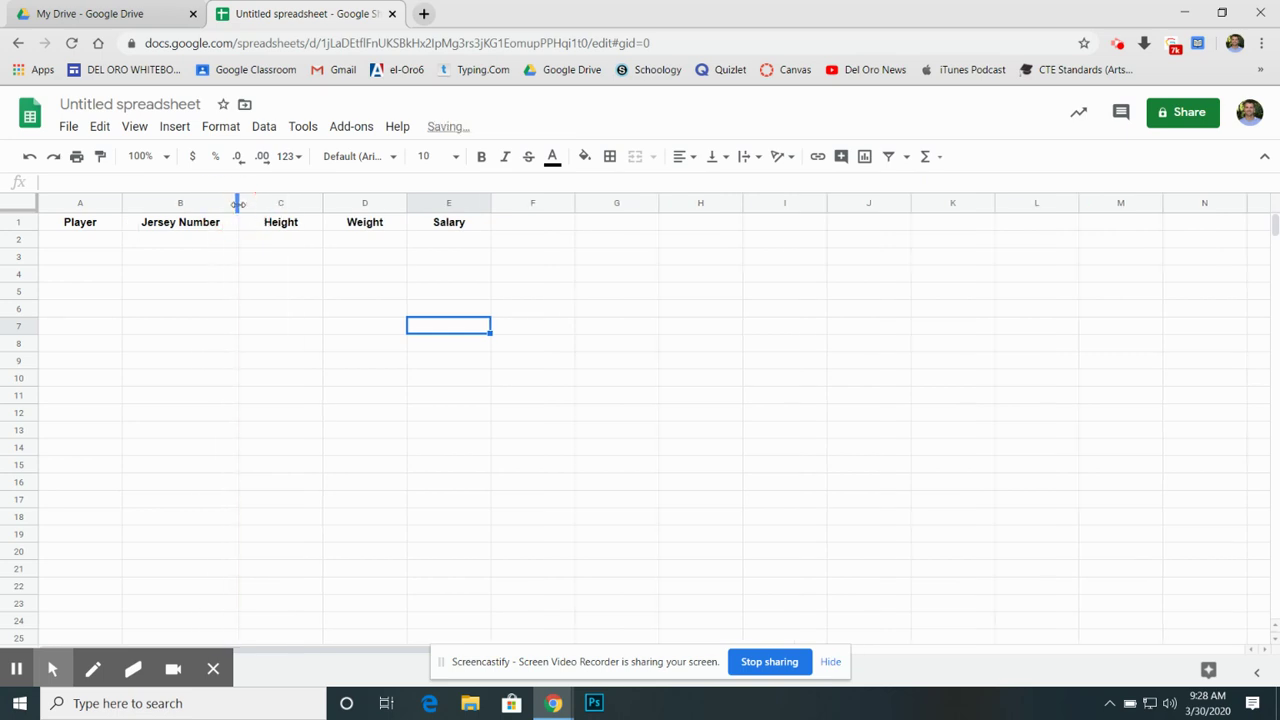
{"action": "left_click", "coordinate": [252, 276]}
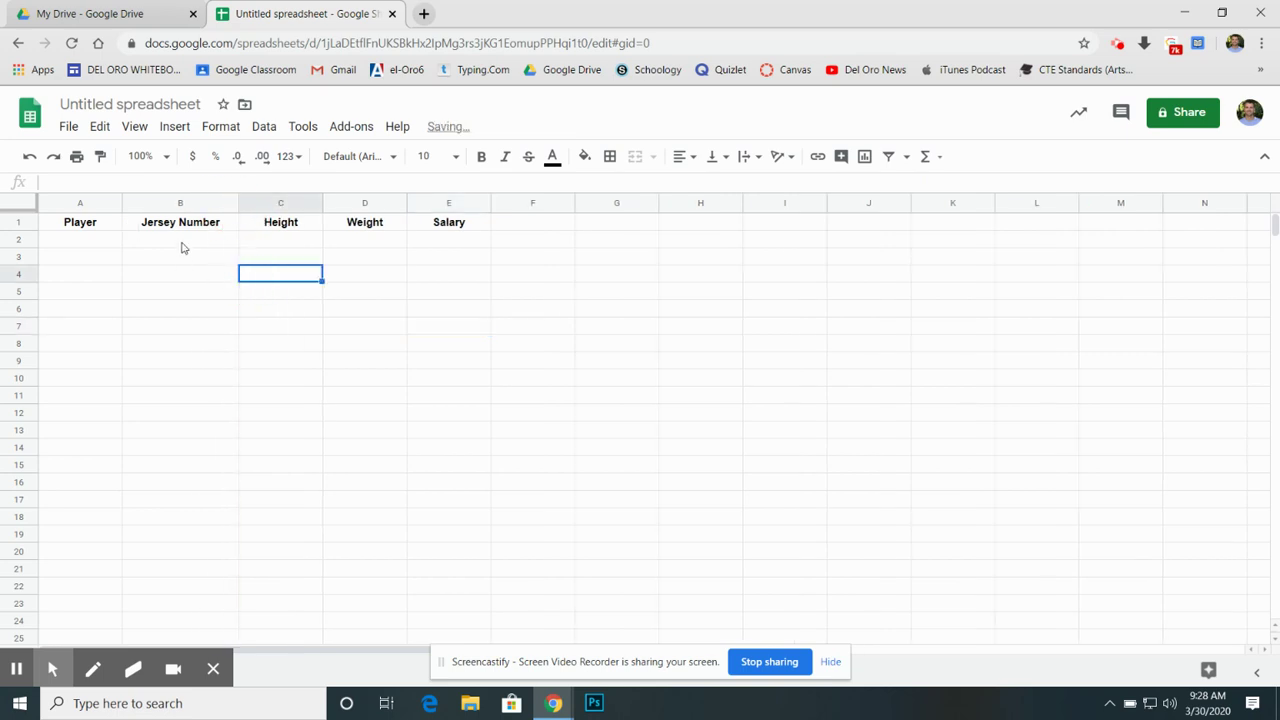
Step: Fill the heading cells A1 to E1 with a light cornflower blue background
{"action": "left_click", "coordinate": [458, 228]}
{"action": "left_click_drag", "start_coordinate": [87, 224], "coordinate": [468, 226]}
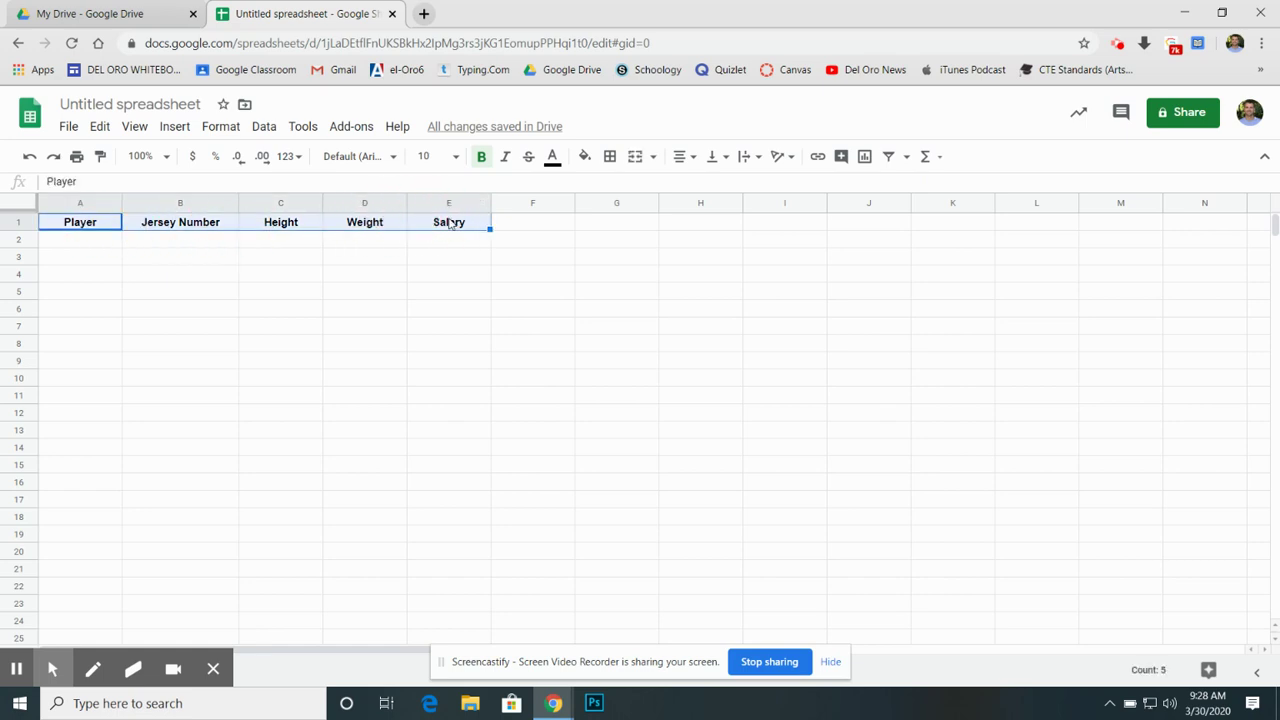
{"action": "left_click", "coordinate": [589, 158]}
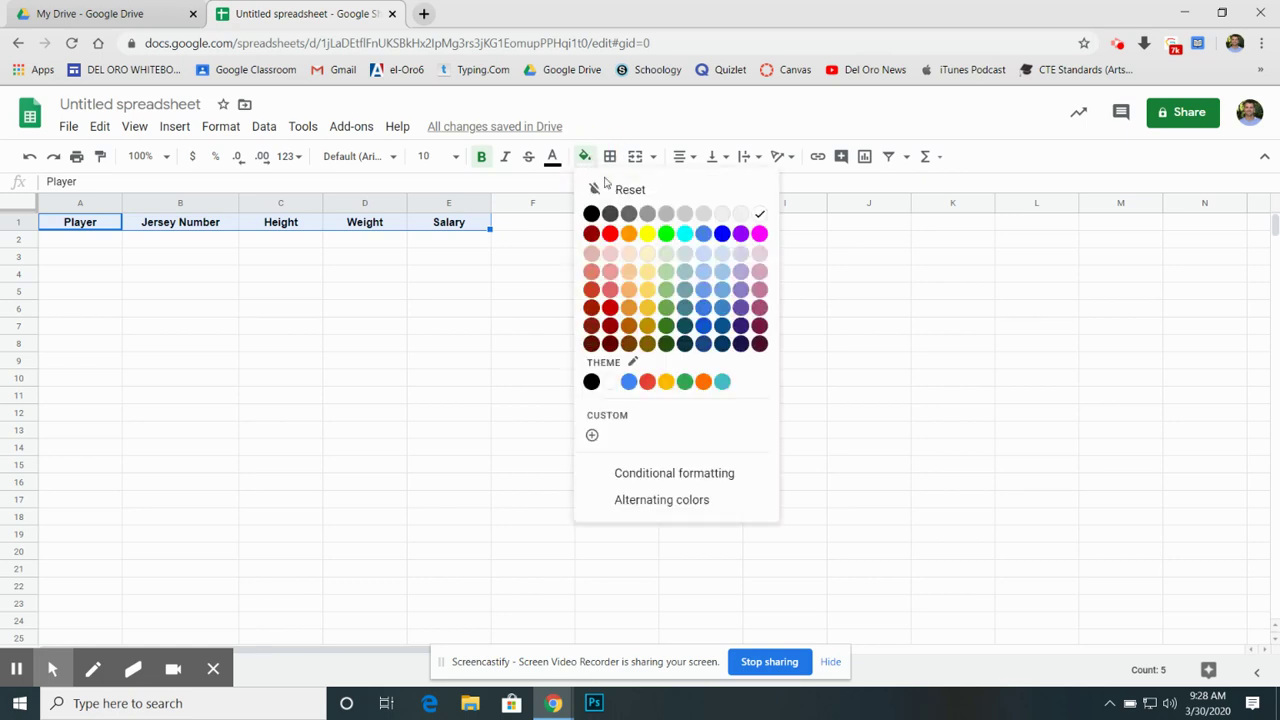
{"action": "left_click", "coordinate": [704, 254]}
{"action": "left_click", "coordinate": [529, 288]}
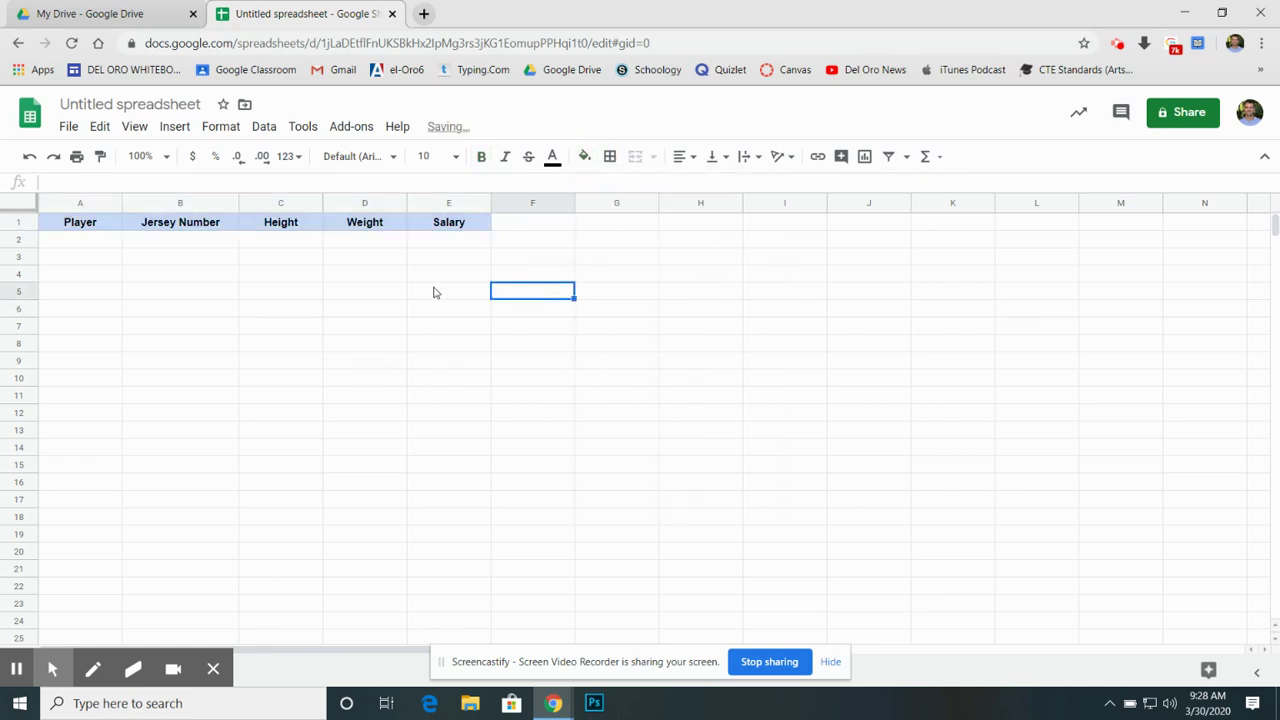
Step: Change the background of the heading cells A1 to E1 to bright magenta
{"action": "left_click_drag", "start_coordinate": [76, 226], "coordinate": [451, 229]}
{"action": "left_click", "coordinate": [590, 160]}
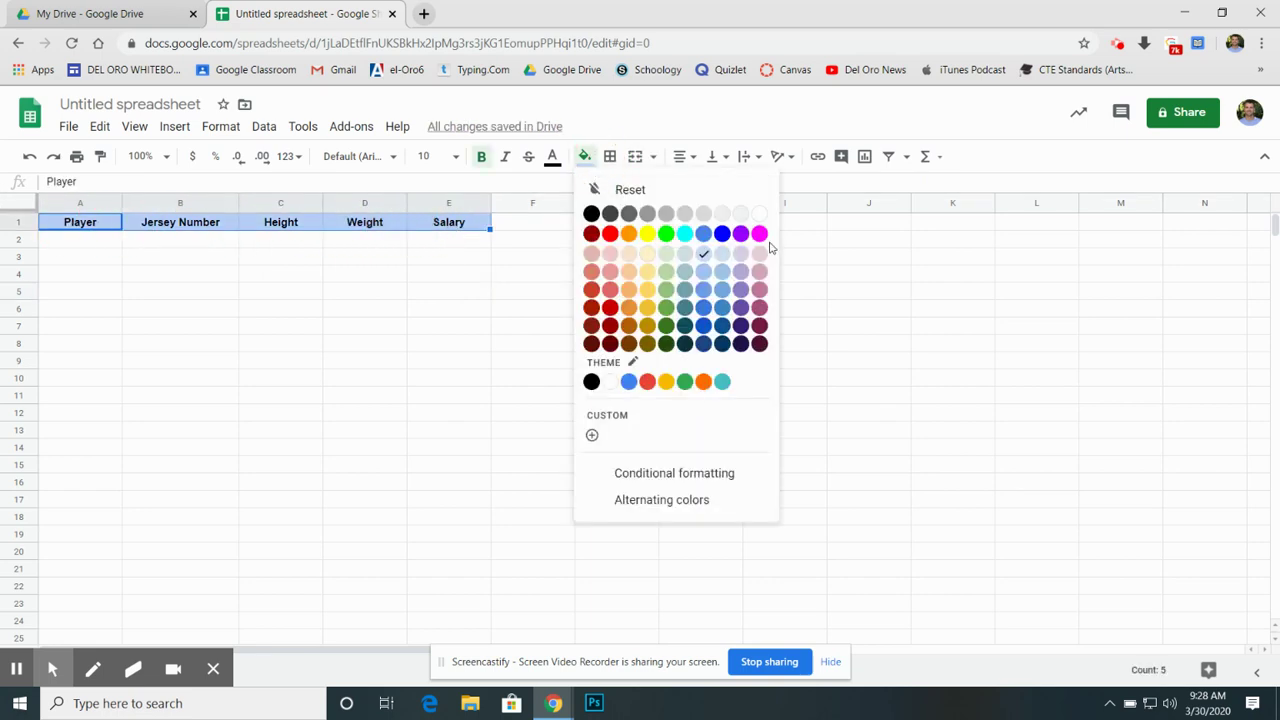
{"action": "left_click", "coordinate": [760, 236]}
{"action": "left_click", "coordinate": [434, 350]}
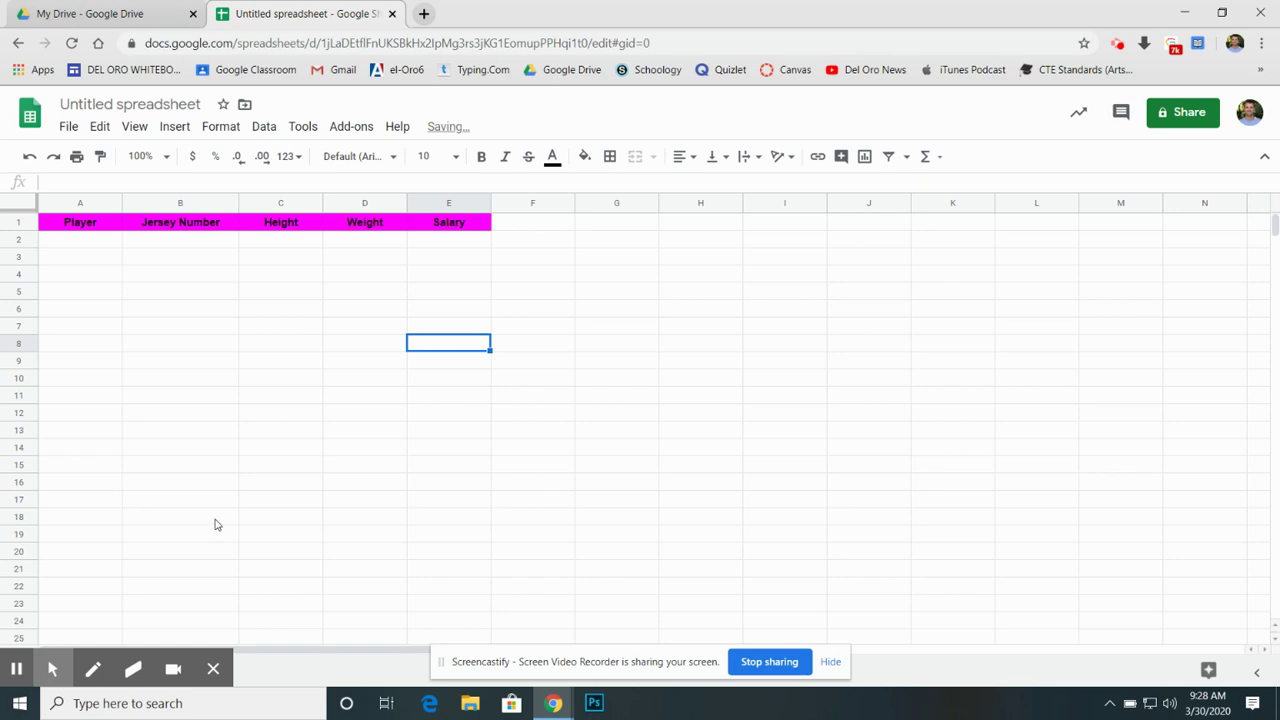
Step: Set the fill color of the heading cells A1 to E1 to a pale light blue
{"action": "left_click_drag", "start_coordinate": [88, 228], "coordinate": [463, 223]}
{"action": "left_click", "coordinate": [586, 158]}
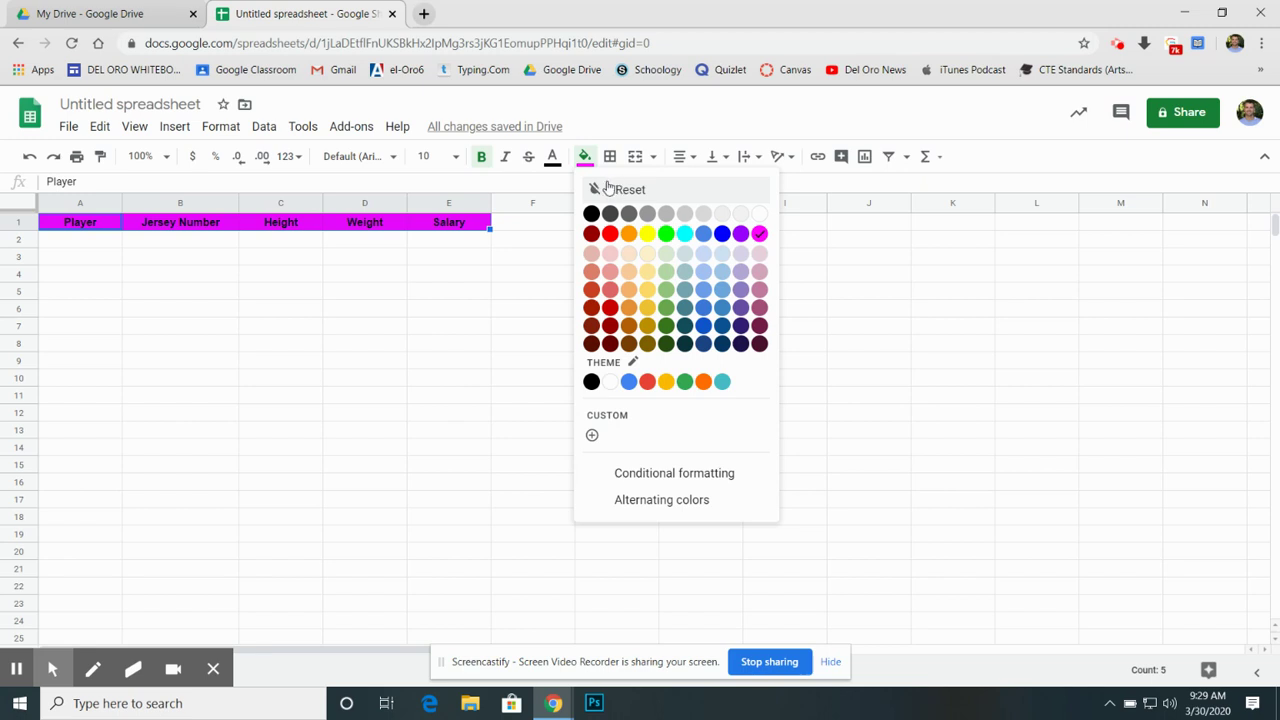
{"action": "left_click", "coordinate": [722, 258]}
{"action": "left_click", "coordinate": [302, 289]}
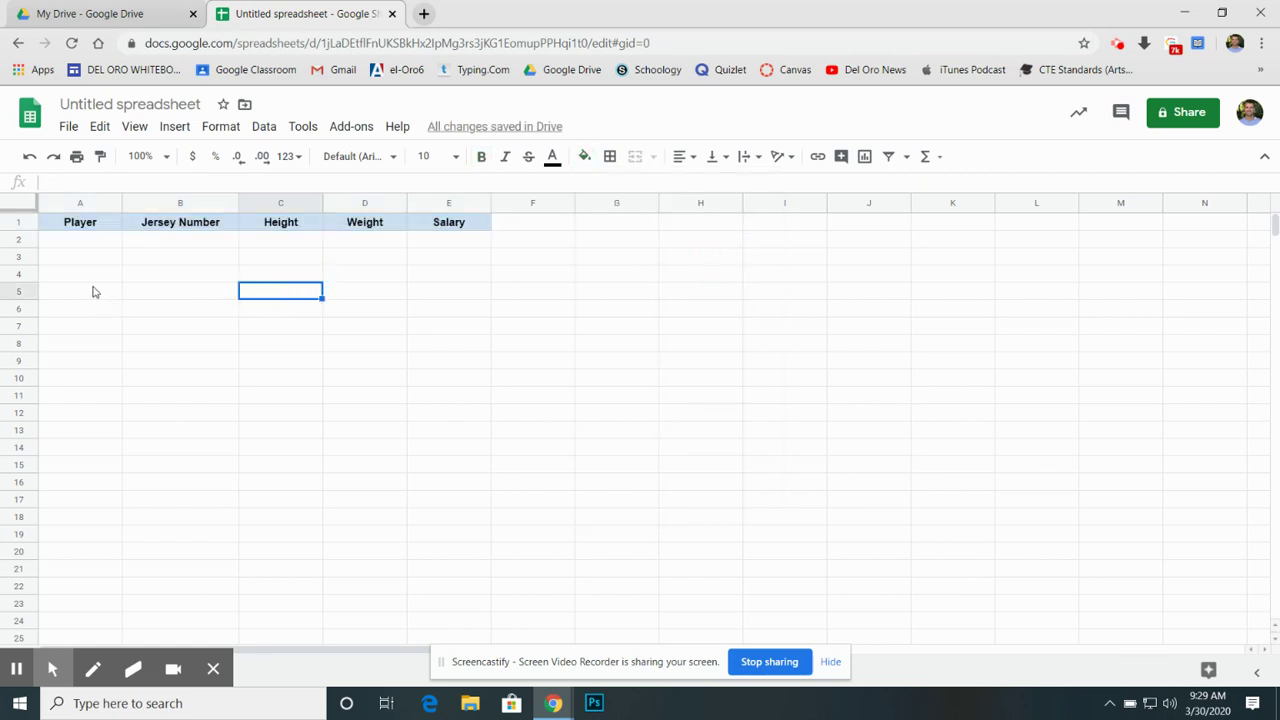
Step: Enter the players Michael Jordan, Magic Johnson and Larry Bird in cells A2, A3 and A4
{"action": "left_click", "coordinate": [79, 244]}
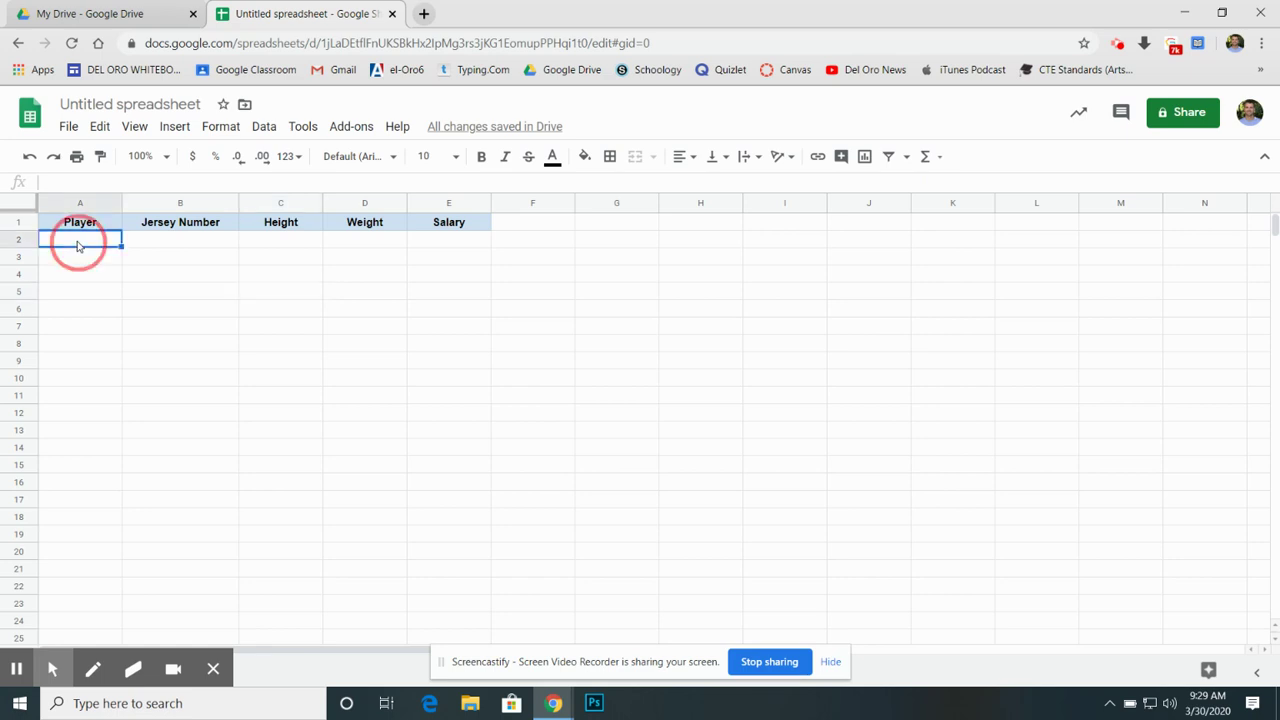
{"action": "type", "text": "Michael"}
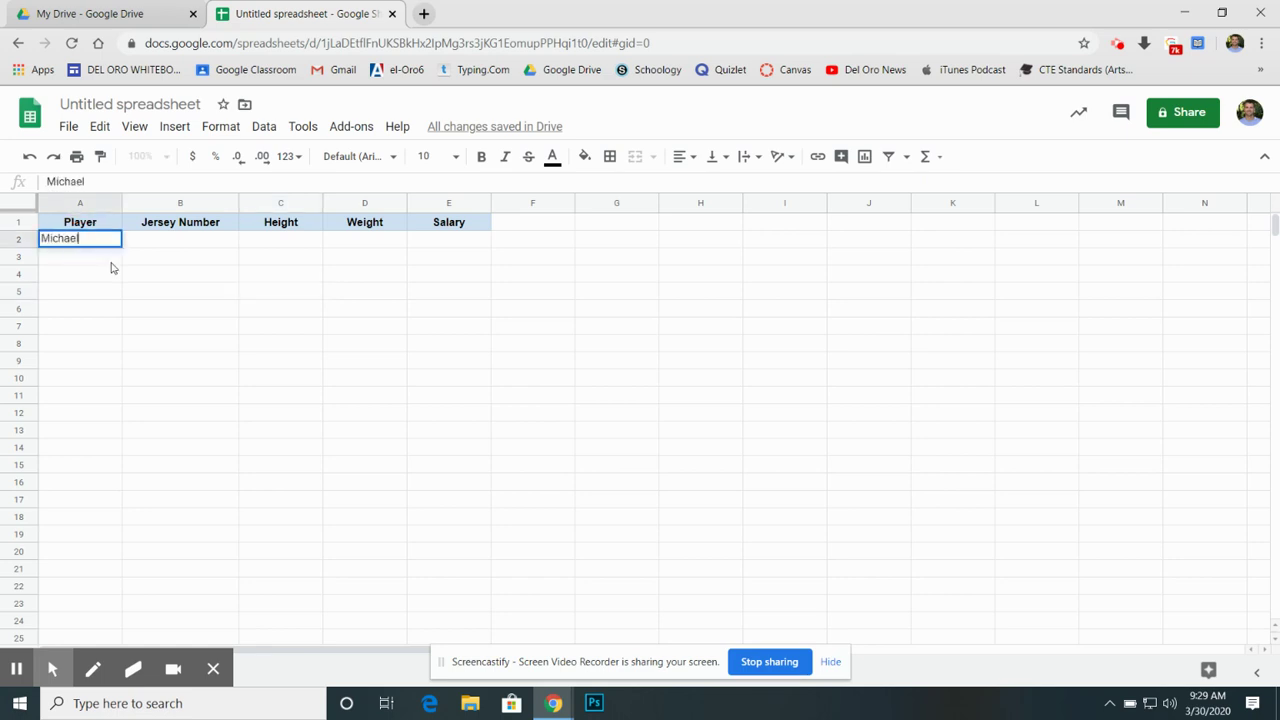
{"action": "type", "text": " Jordan"}
{"action": "key", "text": "Tab"}
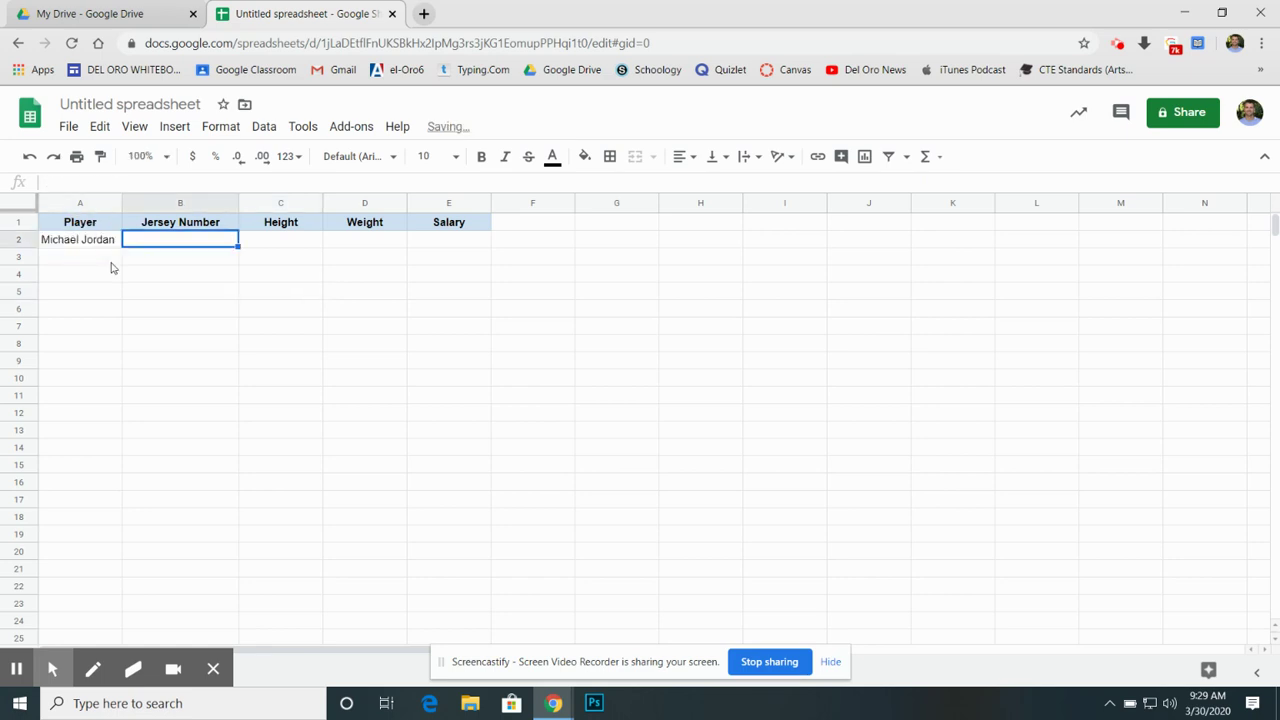
{"action": "key", "text": "Return"}
{"action": "type", "text": "L"}
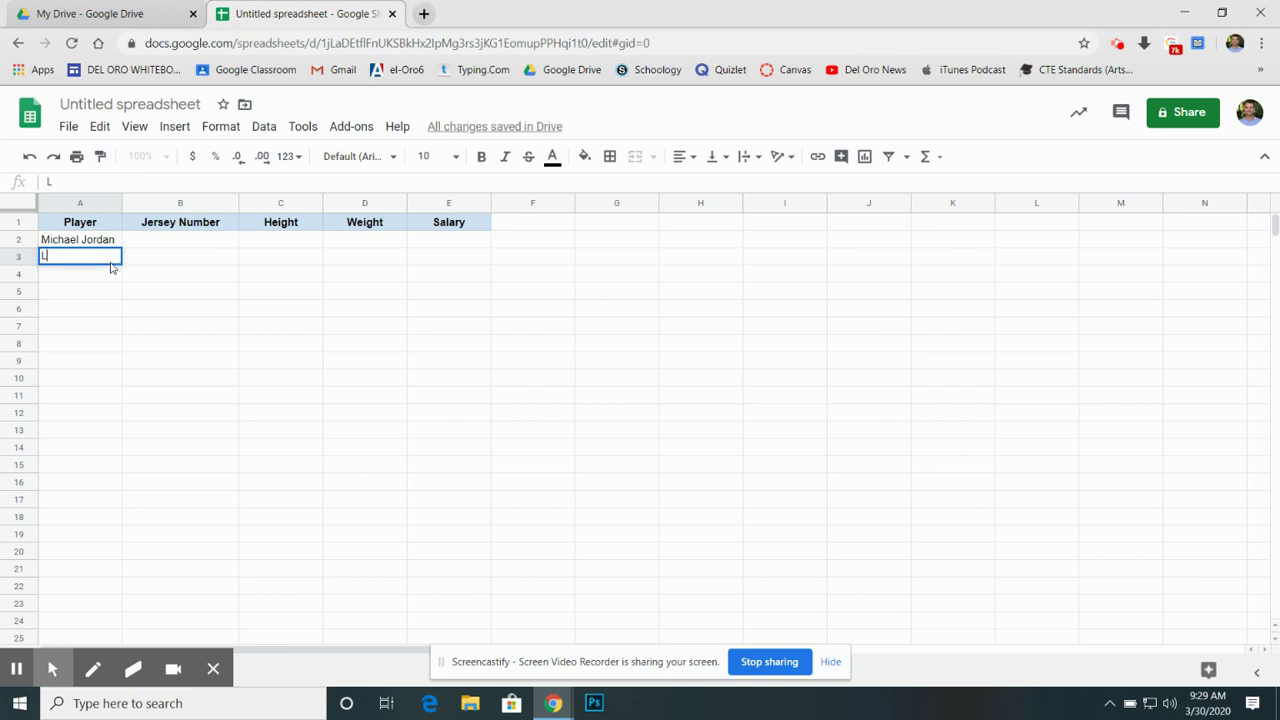
{"action": "type", "text": "Magic Johnson"}
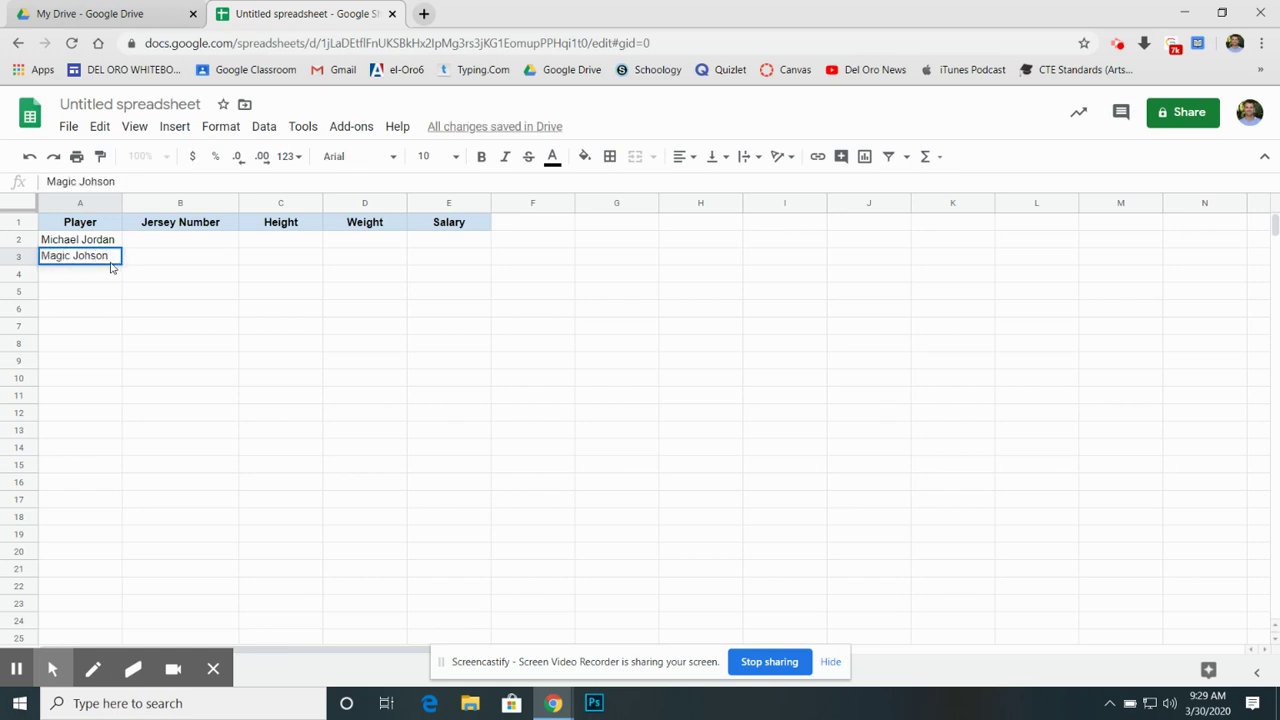
{"action": "key", "text": "BackSpace"}
{"action": "key", "text": "BackSpace"}
{"action": "type", "text": "nson"}
{"action": "left_click", "coordinate": [104, 274]}
{"action": "type", "text": "Larry Bird"}
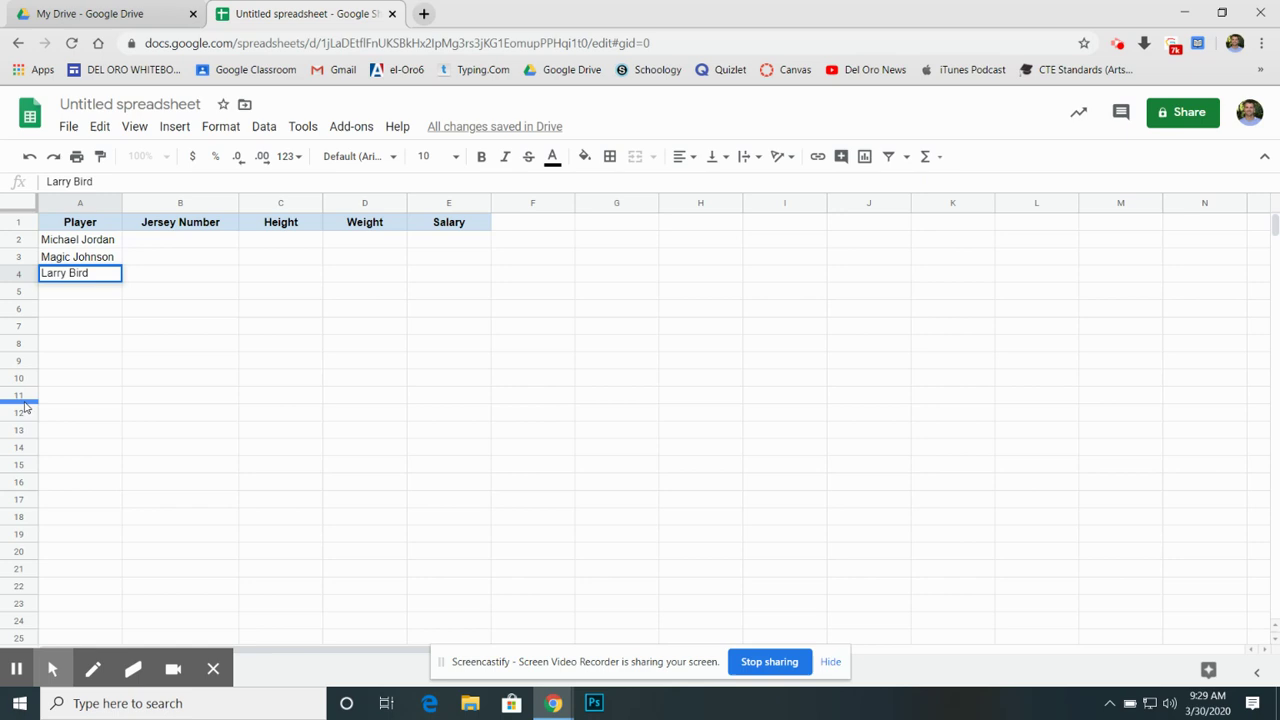
{"action": "left_click", "coordinate": [104, 360]}
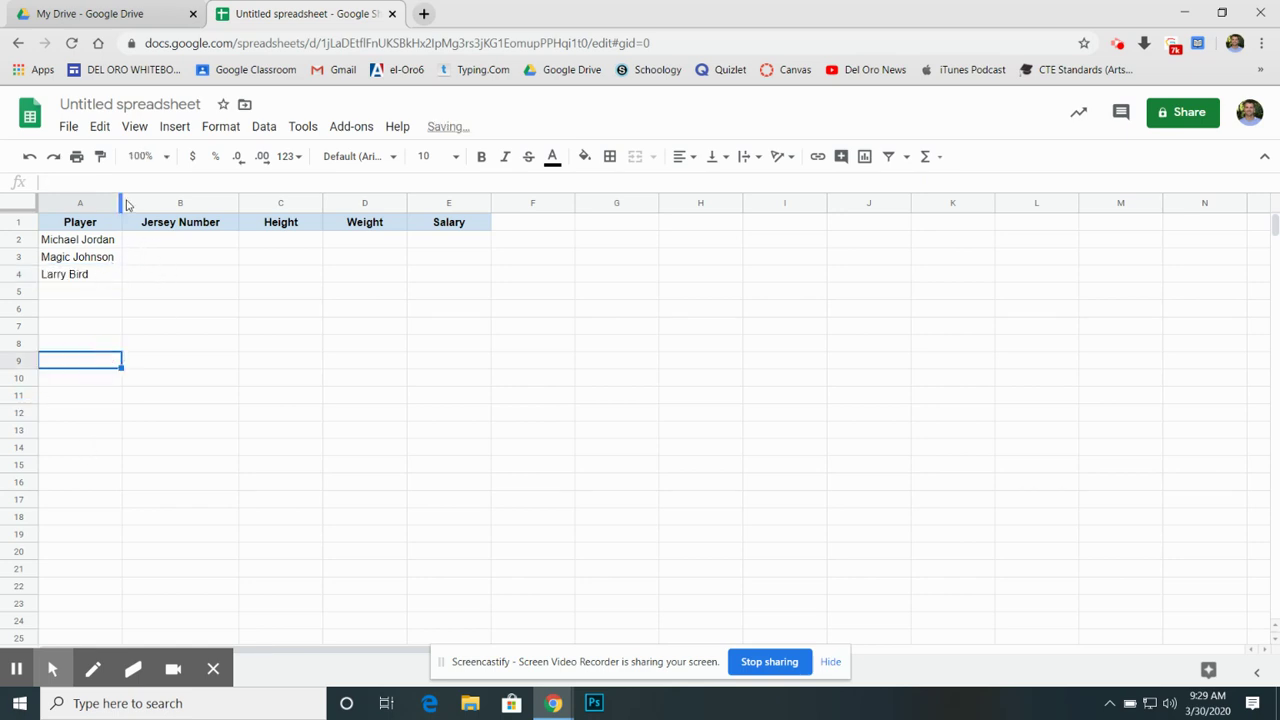
Step: Widen column A to give the player names more room
{"action": "left_click_drag", "start_coordinate": [123, 204], "coordinate": [151, 202]}
{"action": "left_click", "coordinate": [191, 380]}
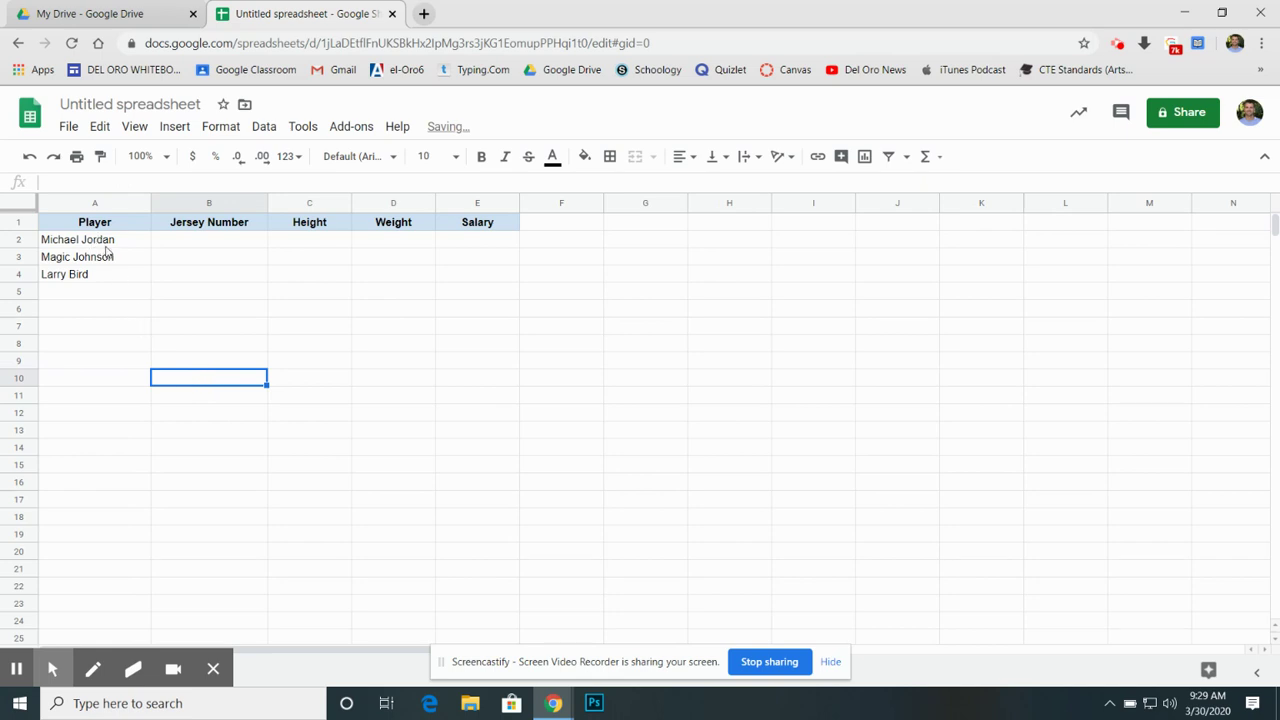
Step: Enter the jersey numbers 9, 15 and 7 in cells B2, B3 and B4
{"action": "left_click", "coordinate": [226, 247]}
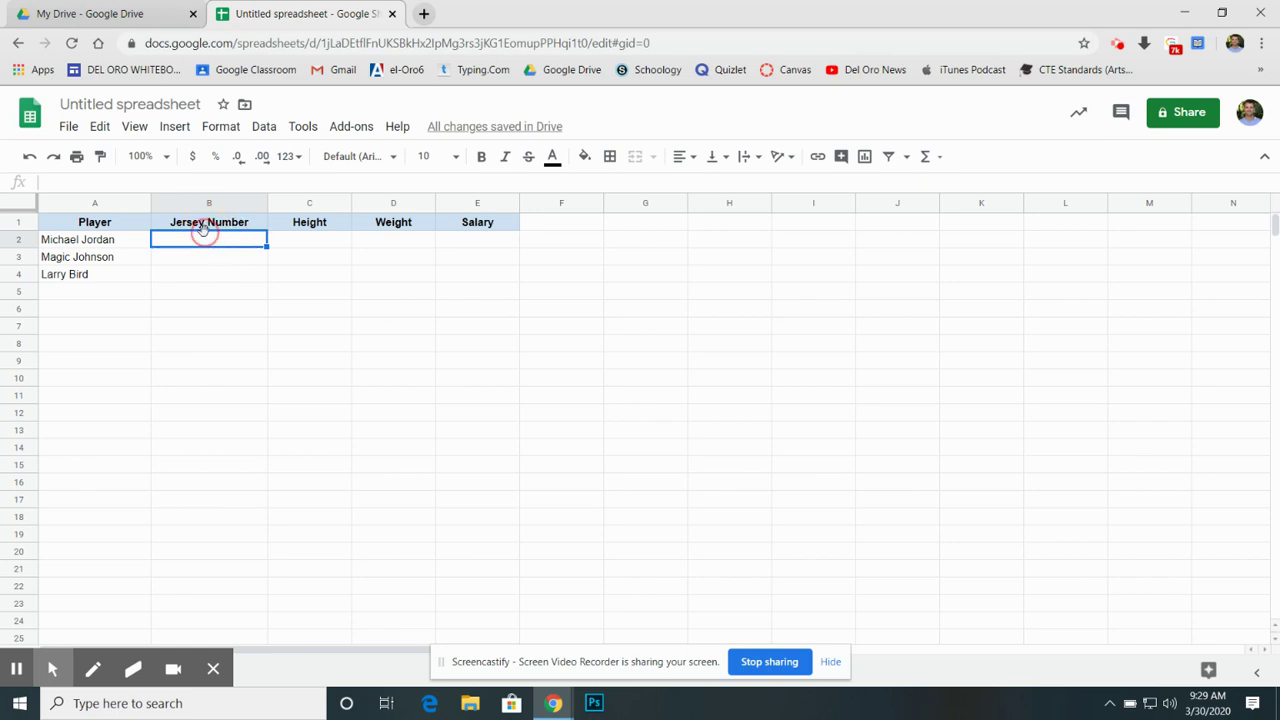
{"action": "double_click", "coordinate": [216, 238]}
{"action": "key", "text": "Escape"}
{"action": "left_click", "coordinate": [180, 262]}
{"action": "left_click", "coordinate": [220, 245]}
{"action": "type", "text": "9"}
{"action": "key", "text": "Return"}
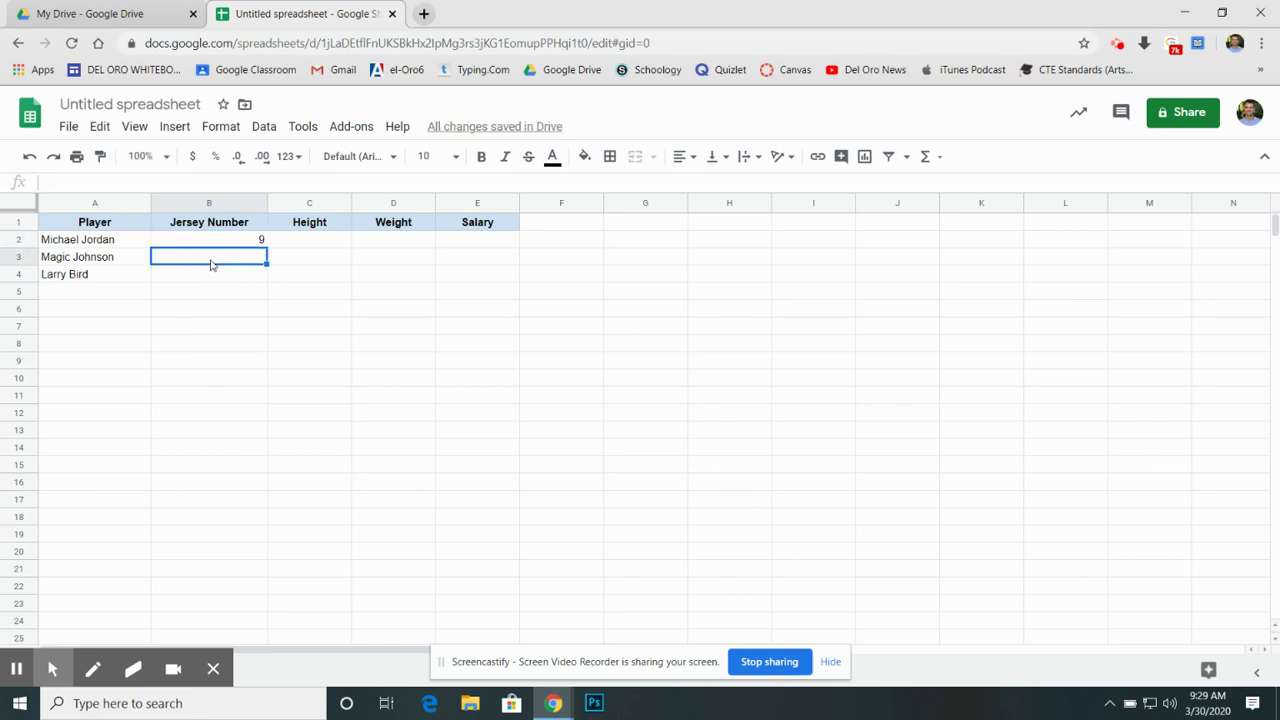
{"action": "type", "text": "15"}
{"action": "left_click", "coordinate": [211, 280]}
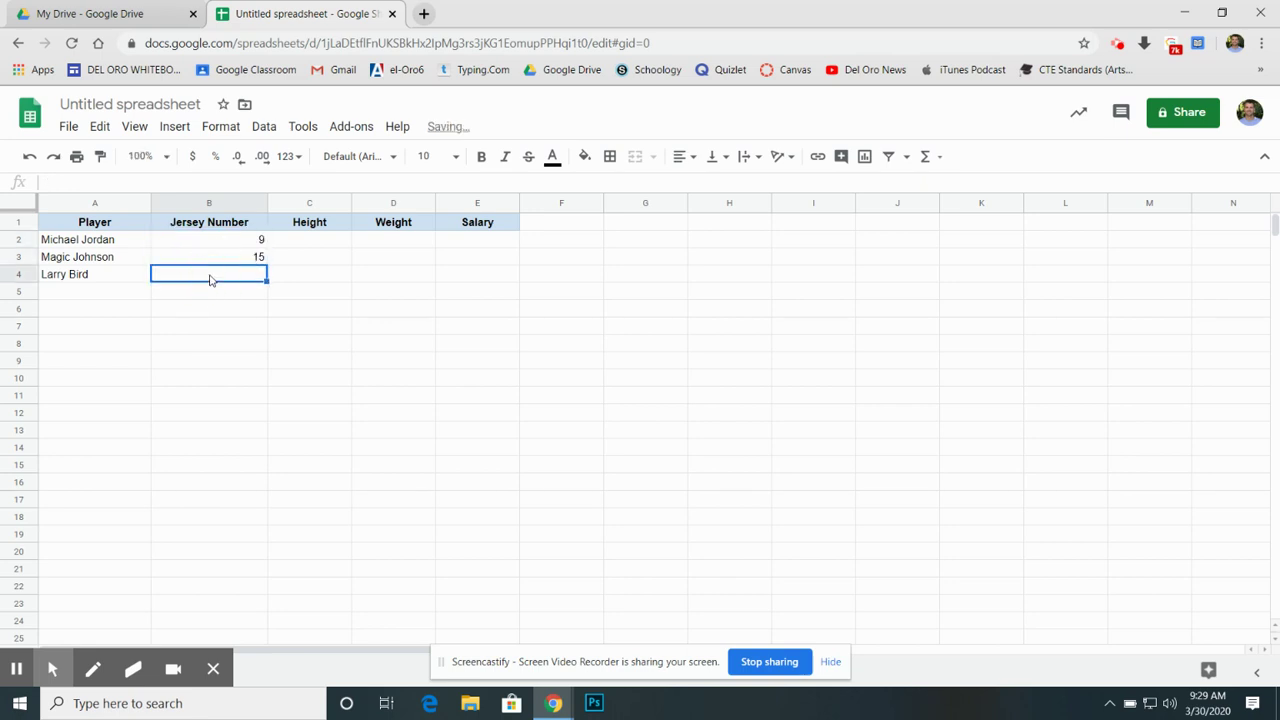
{"action": "type", "text": "7"}
{"action": "left_click", "coordinate": [219, 309]}
Step: Enter the heights 78, 81 and 81 in cells C2, C3 and C4
{"action": "left_click", "coordinate": [328, 249]}
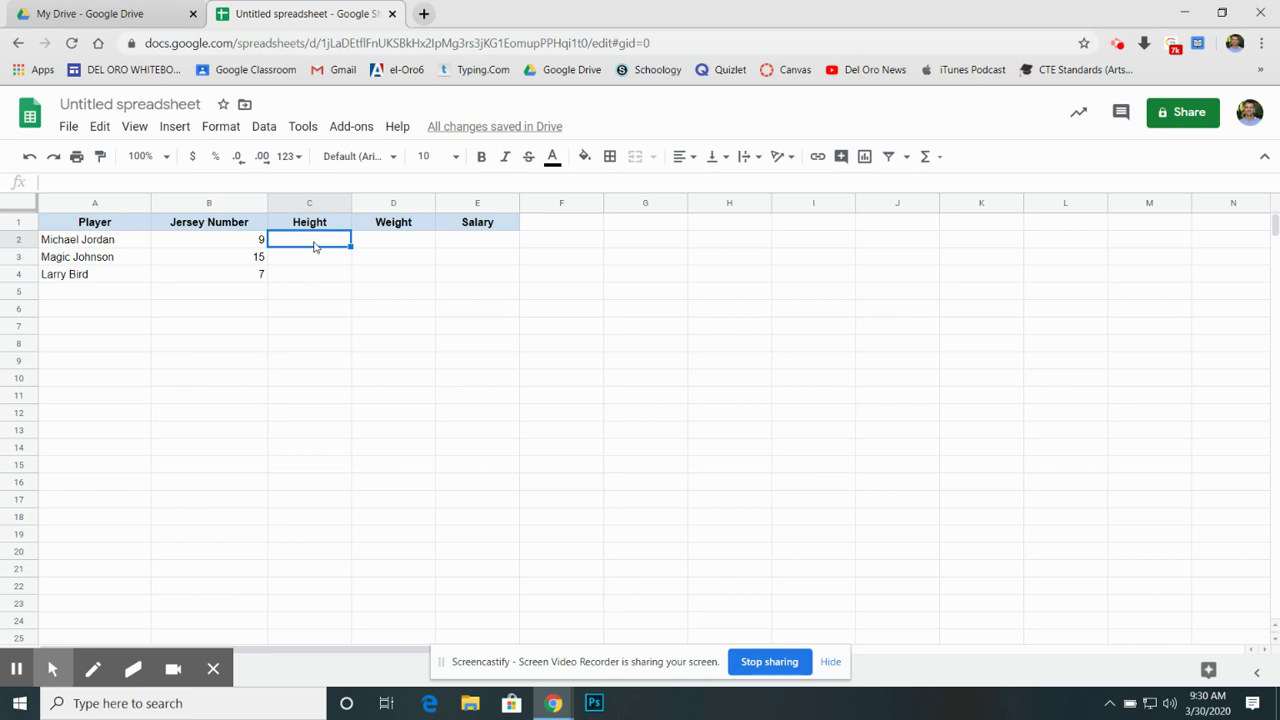
{"action": "type", "text": "78"}
{"action": "left_click", "coordinate": [335, 263]}
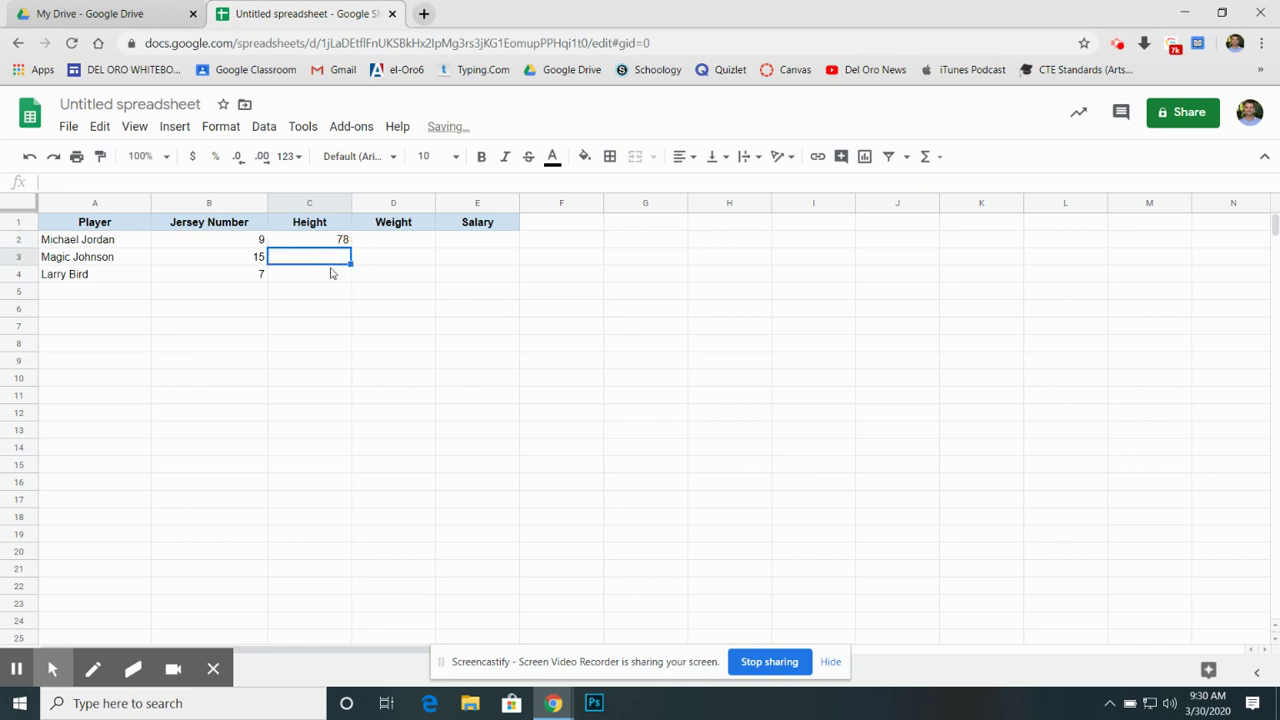
{"action": "type", "text": "8"}
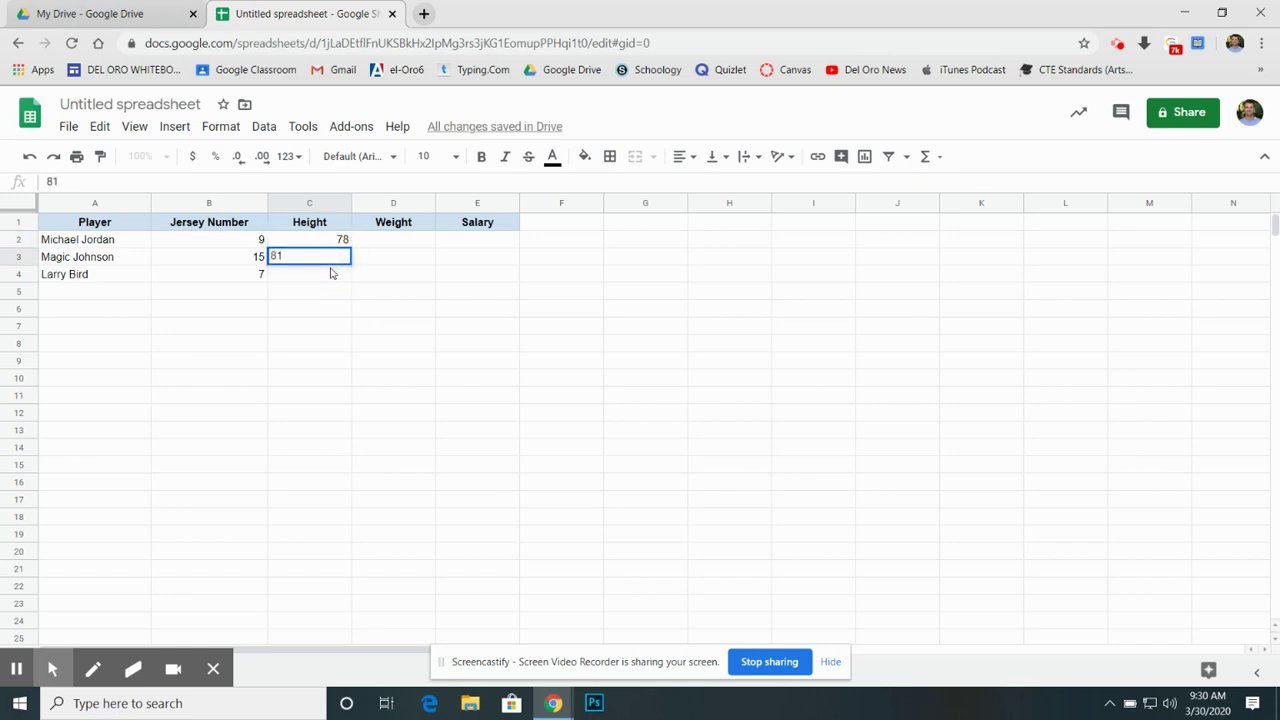
{"action": "type", "text": "1"}
{"action": "left_click", "coordinate": [338, 275]}
{"action": "type", "text": "8"}
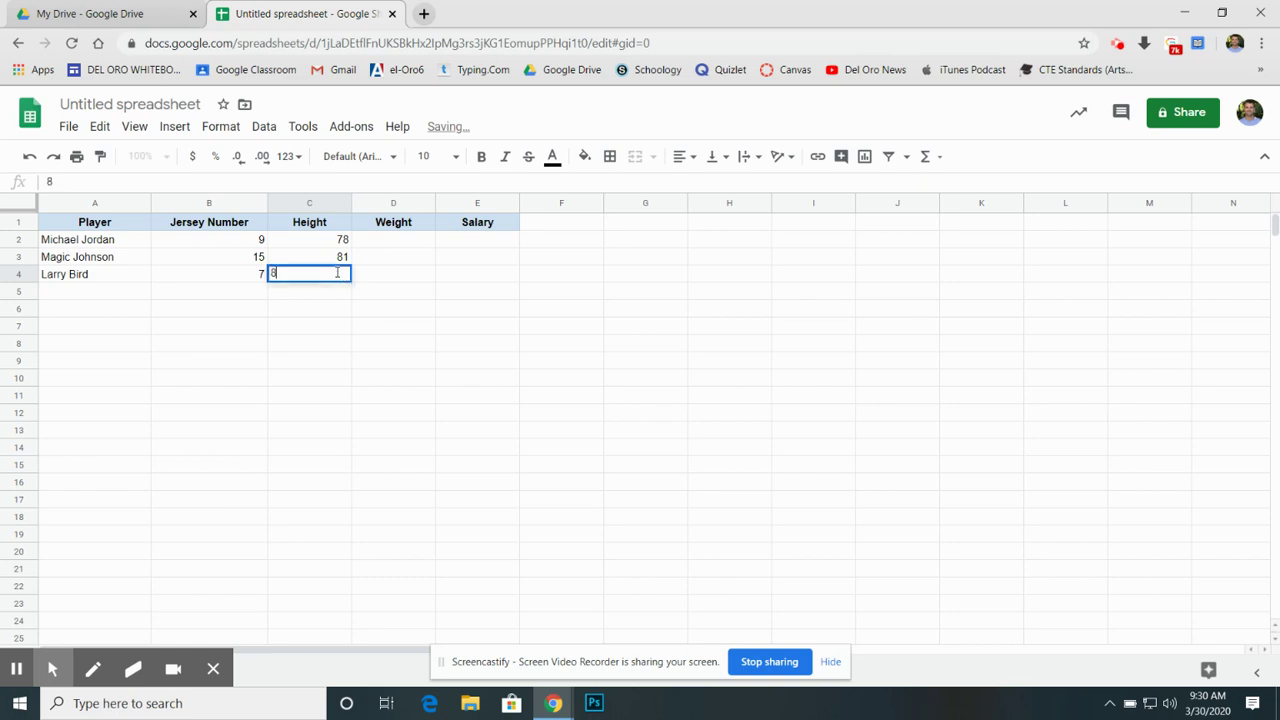
Step: Enter the weights 198, 220 and 220 in cells D2, D3 and D4
{"action": "left_click", "coordinate": [412, 243]}
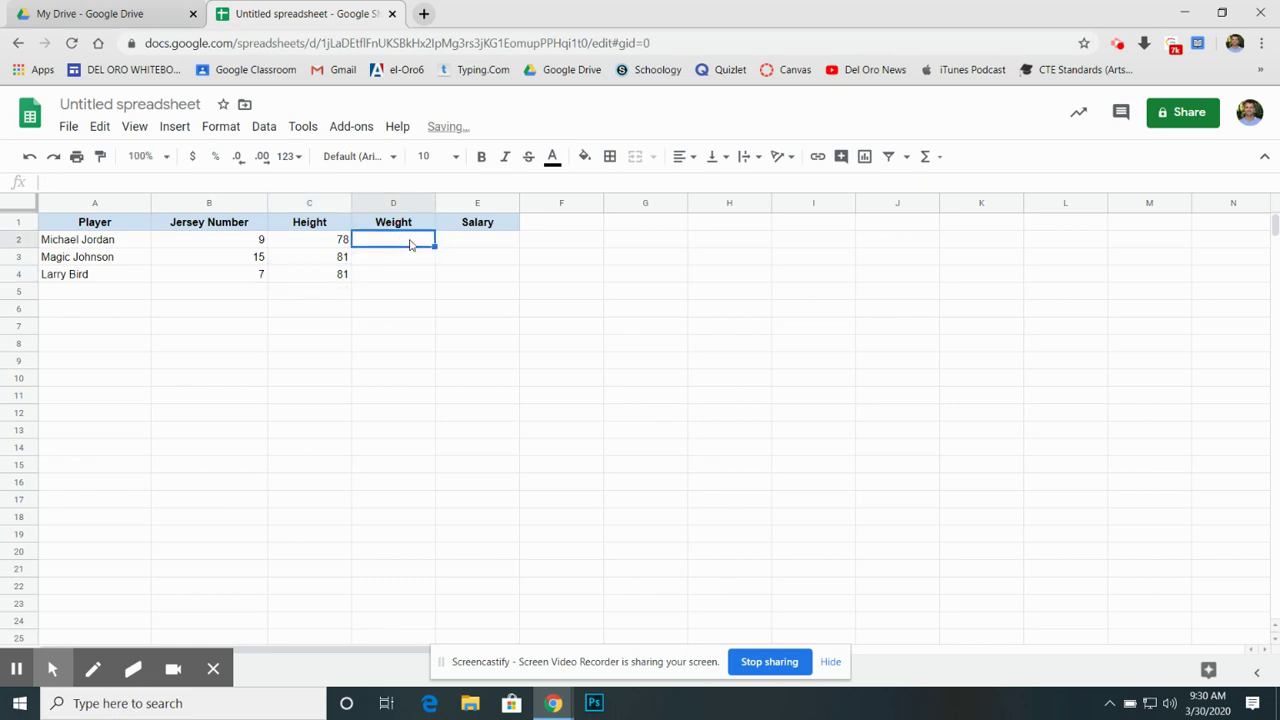
{"action": "type", "text": "198"}
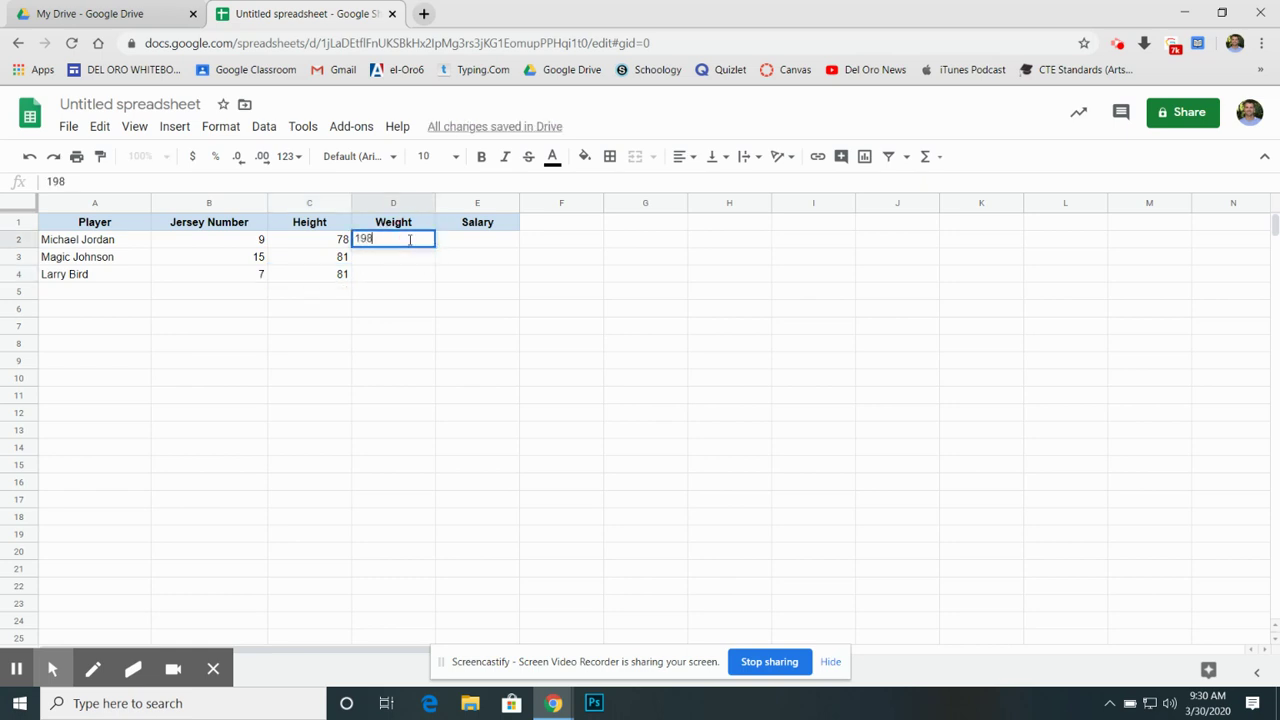
{"action": "left_click", "coordinate": [406, 258]}
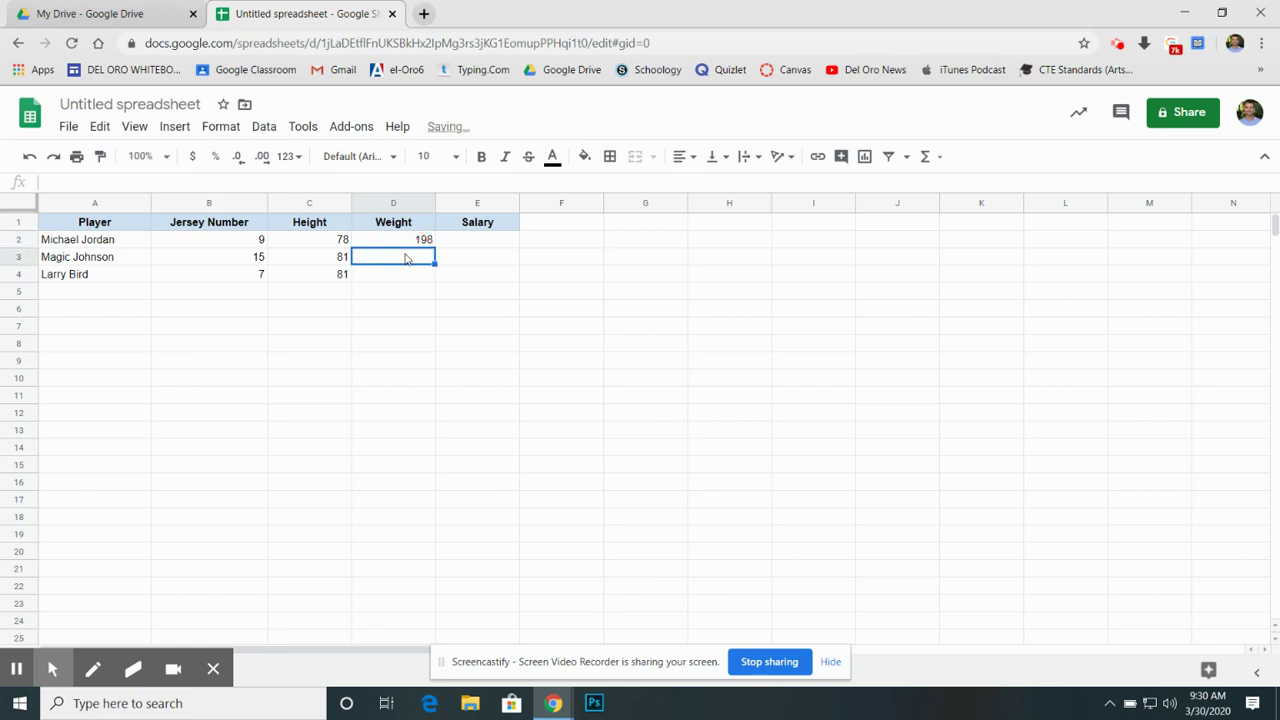
{"action": "type", "text": "220"}
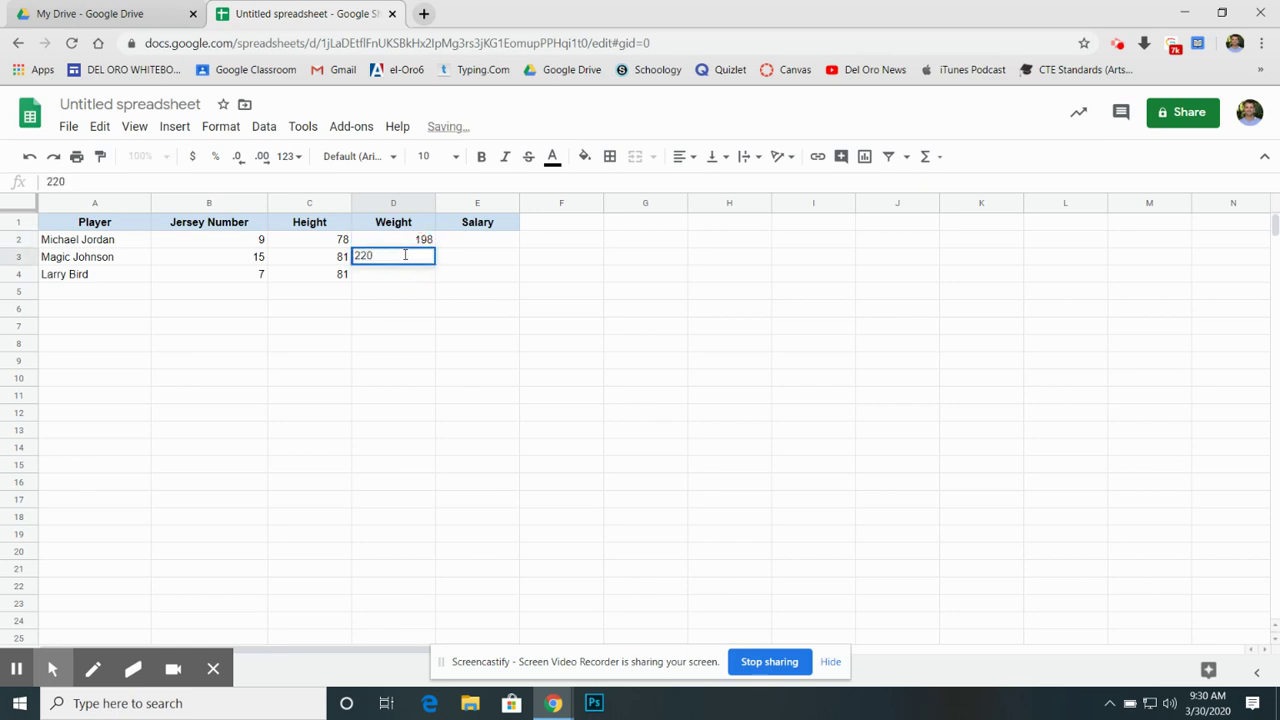
{"action": "left_click", "coordinate": [422, 276]}
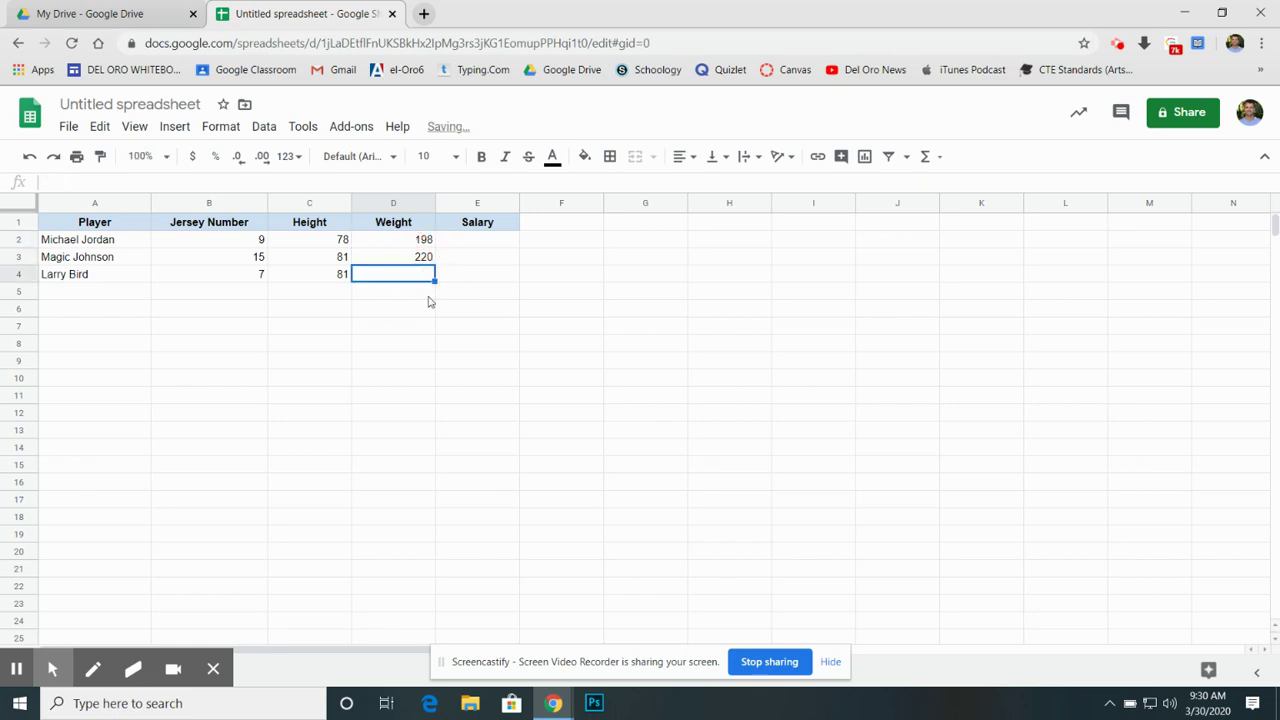
{"action": "type", "text": "220"}
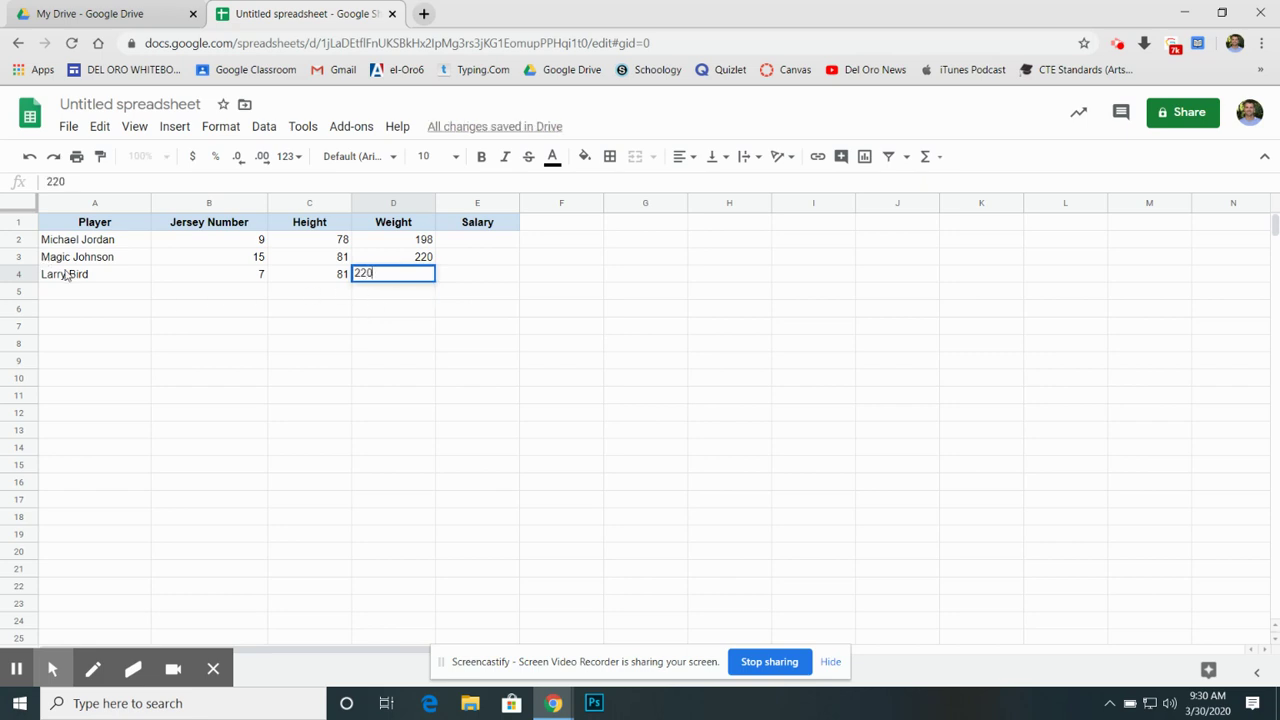
Step: Enter the salaries 4000000, 2500000 and 2300000 in cells E2, E3 and E4
{"action": "left_click", "coordinate": [65, 274]}
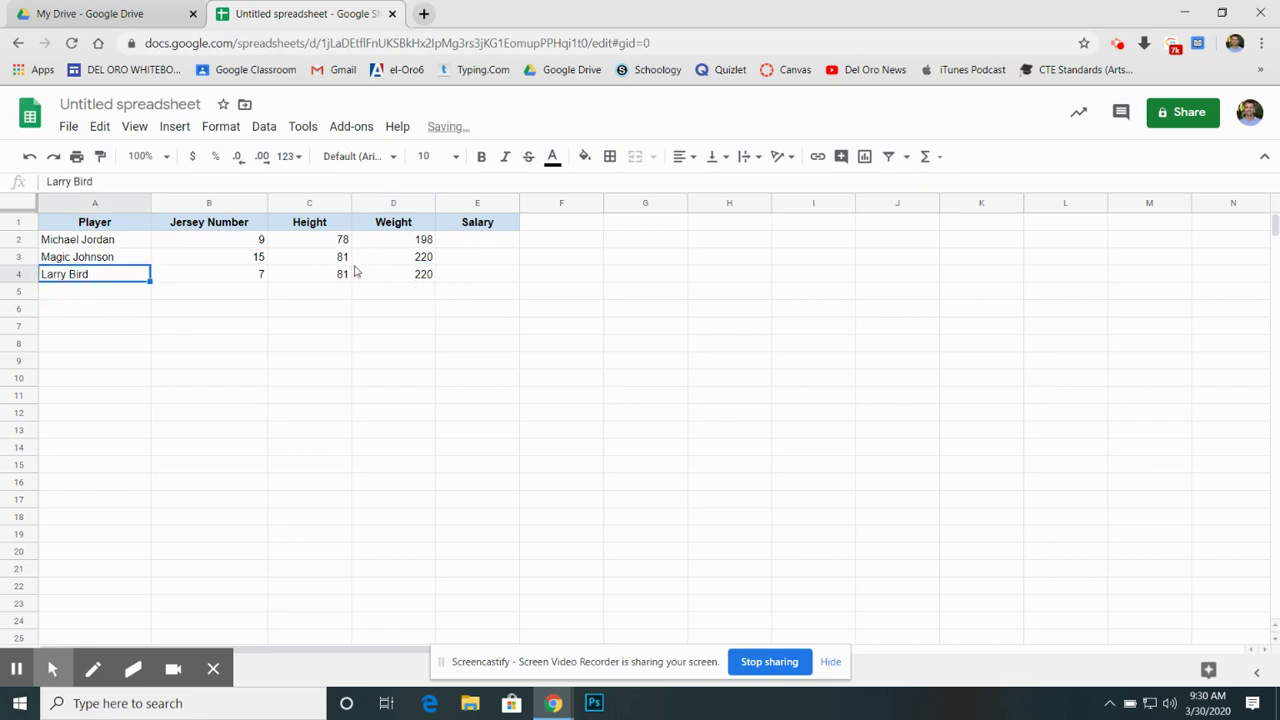
{"action": "left_click", "coordinate": [487, 240]}
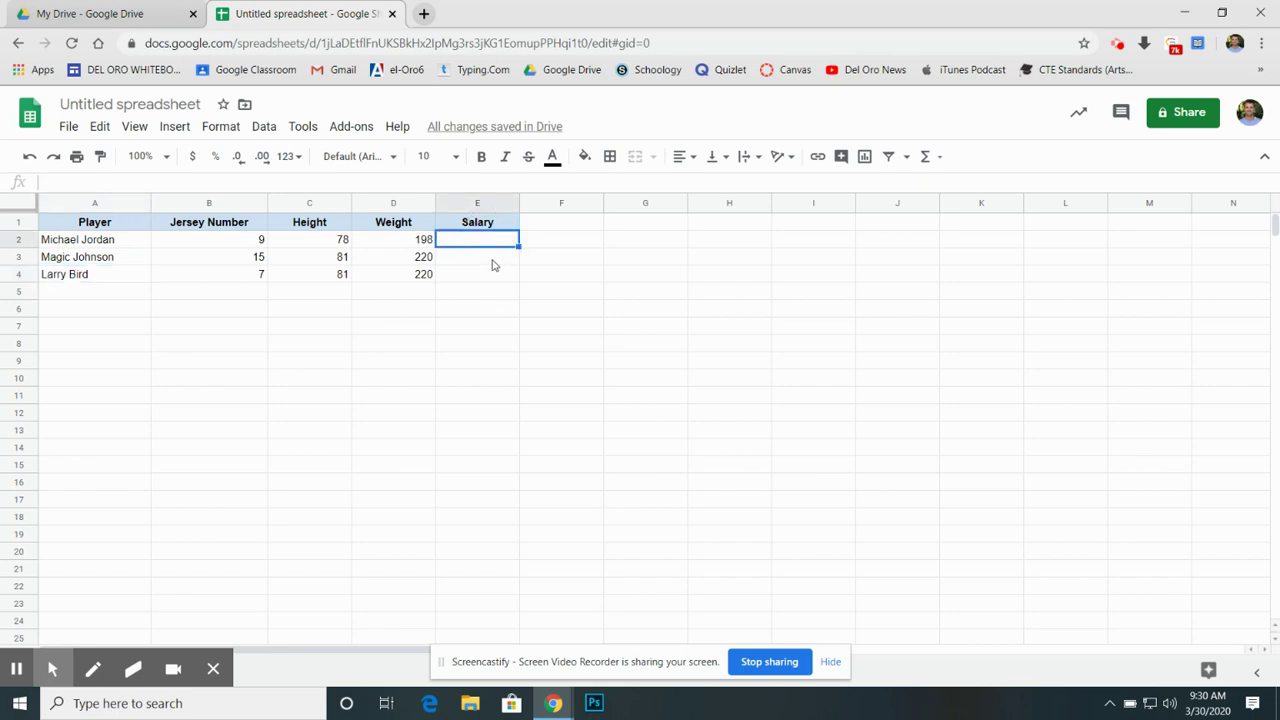
{"action": "type", "text": "4000000"}
{"action": "key", "text": "Return"}
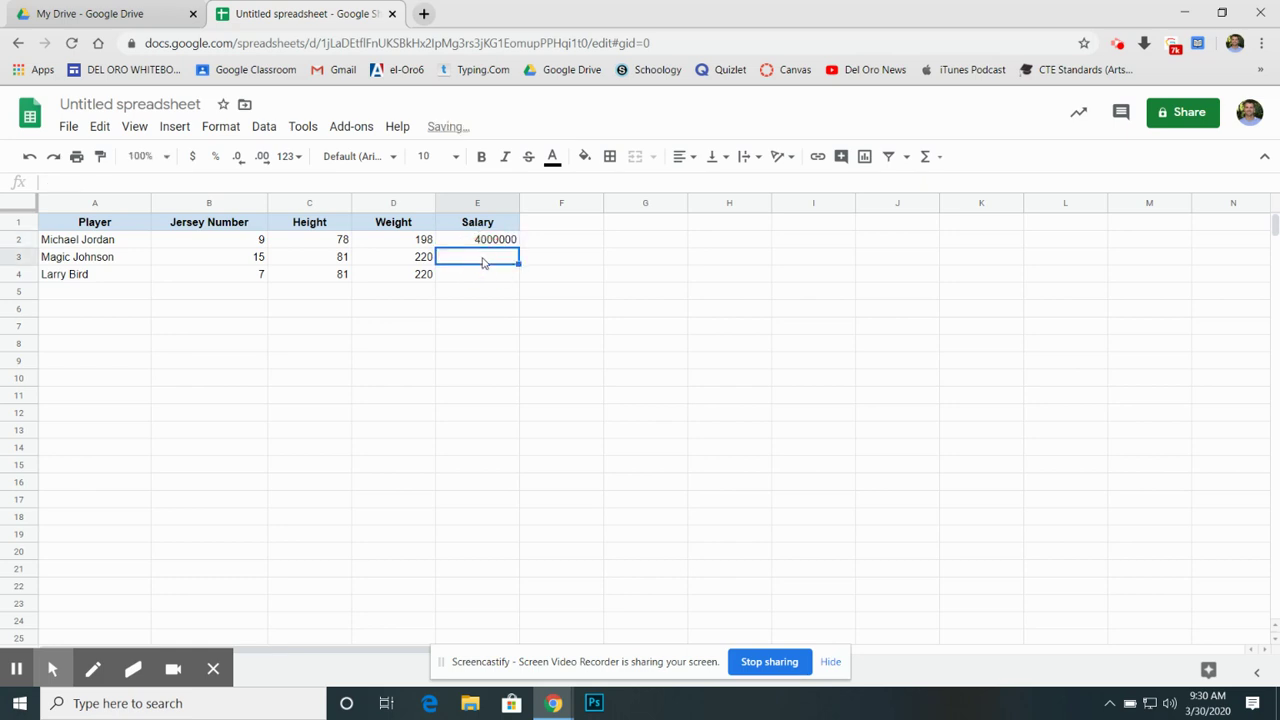
{"action": "type", "text": "25"}
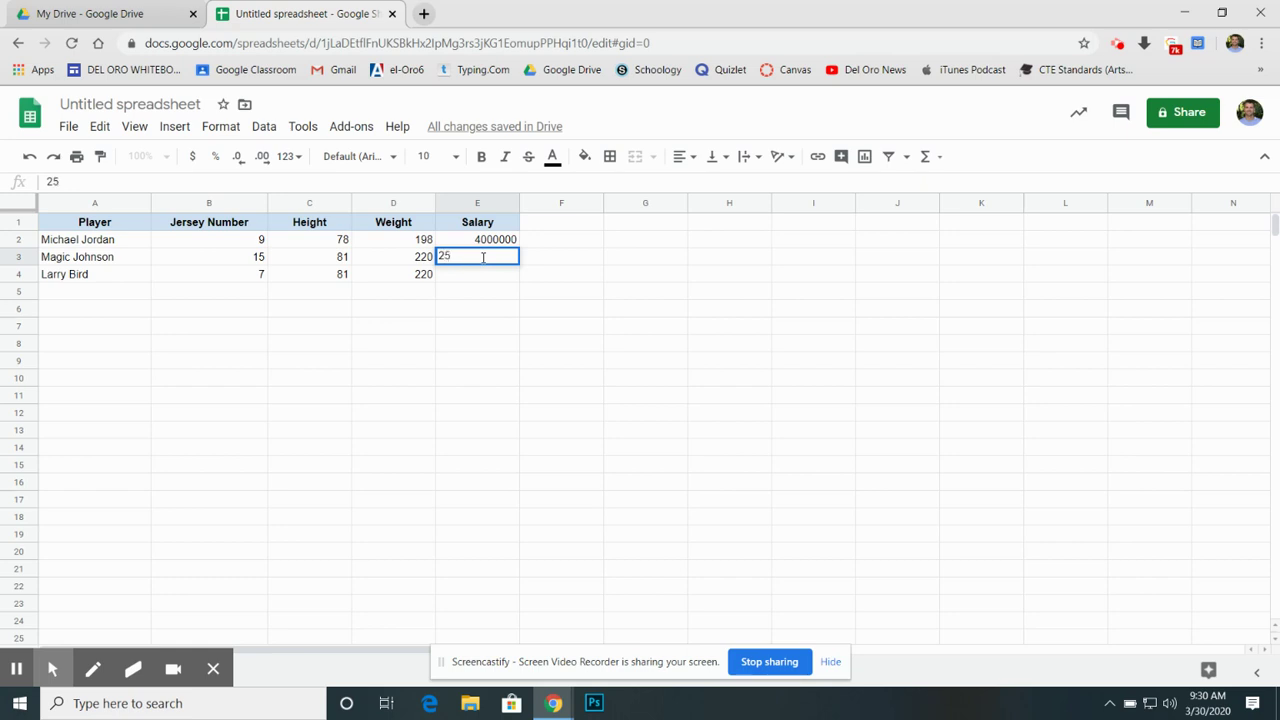
{"action": "type", "text": "00000"}
{"action": "left_click", "coordinate": [463, 283]}
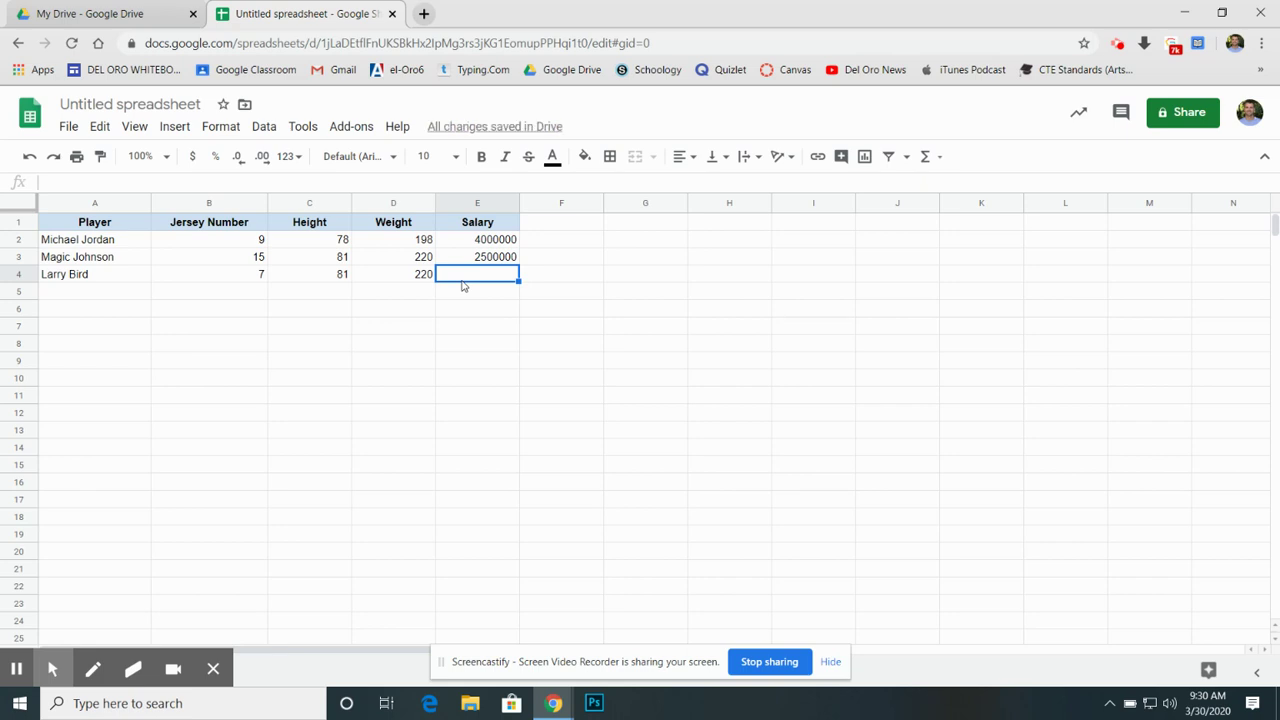
{"action": "type", "text": "230000"}
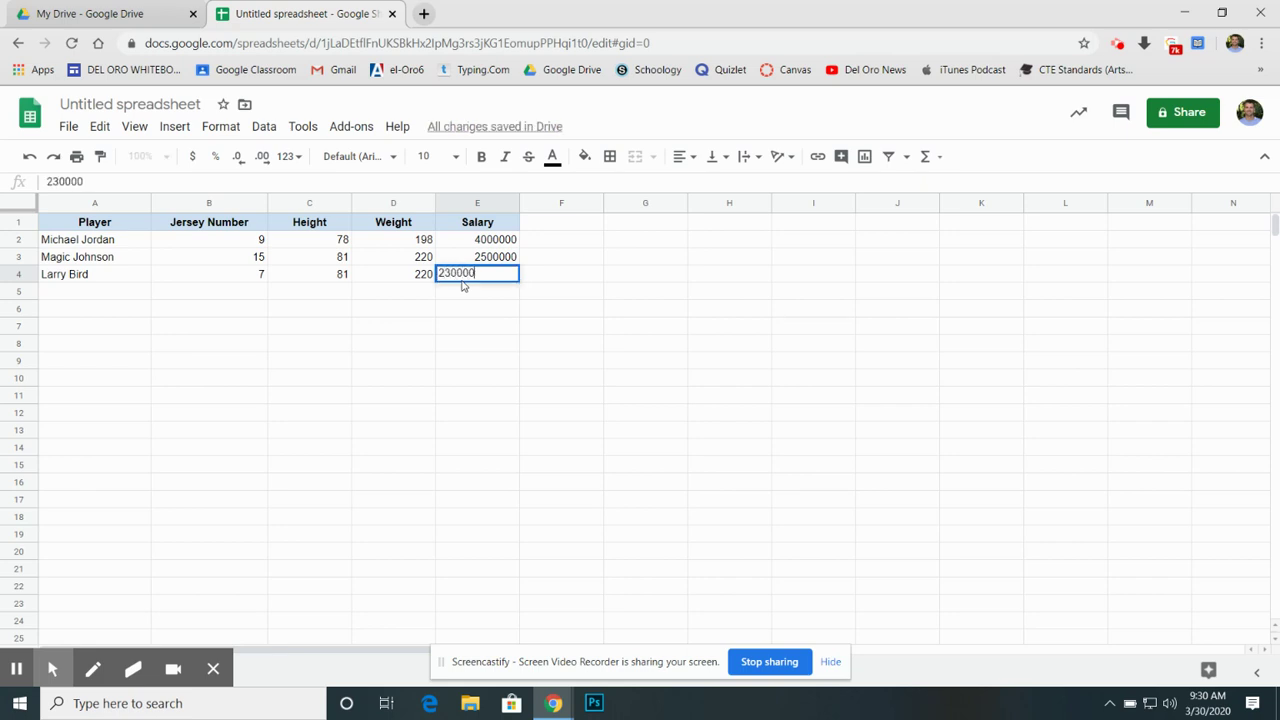
{"action": "type", "text": "0"}
{"action": "left_click", "coordinate": [466, 312]}
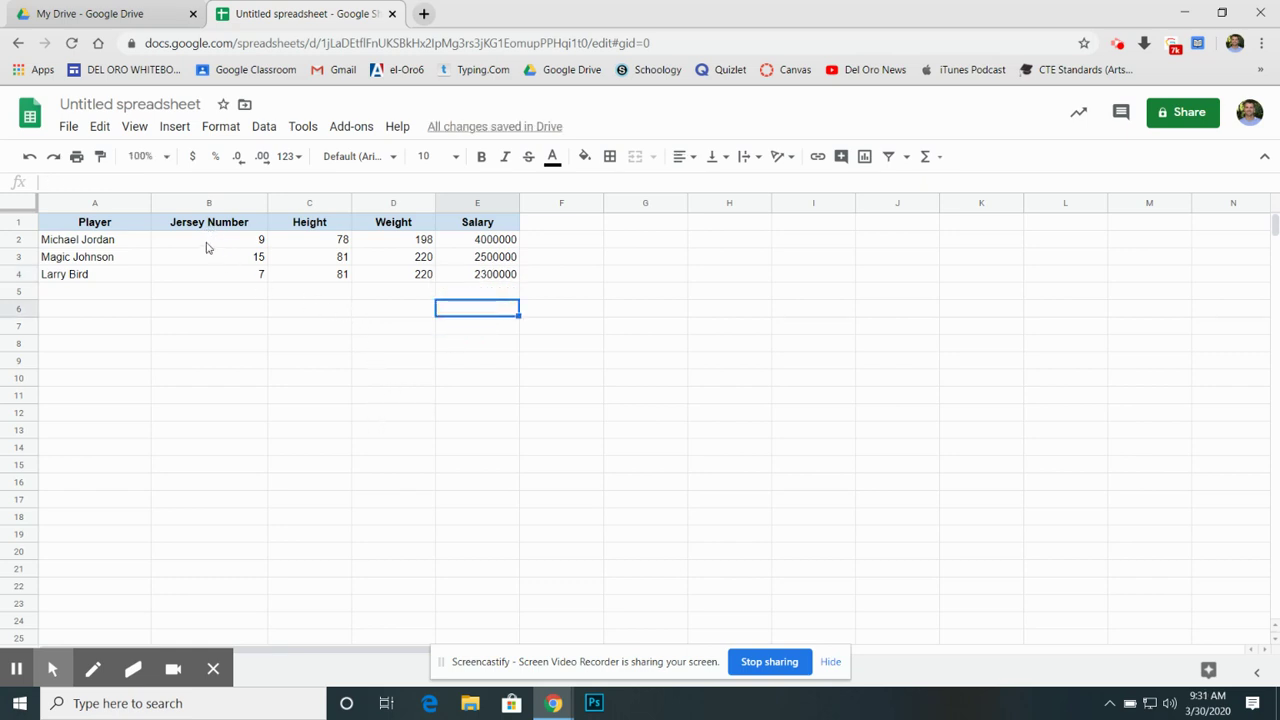
Step: Center the player data in cells A2 to E4 horizontally
{"action": "left_click", "coordinate": [108, 241]}
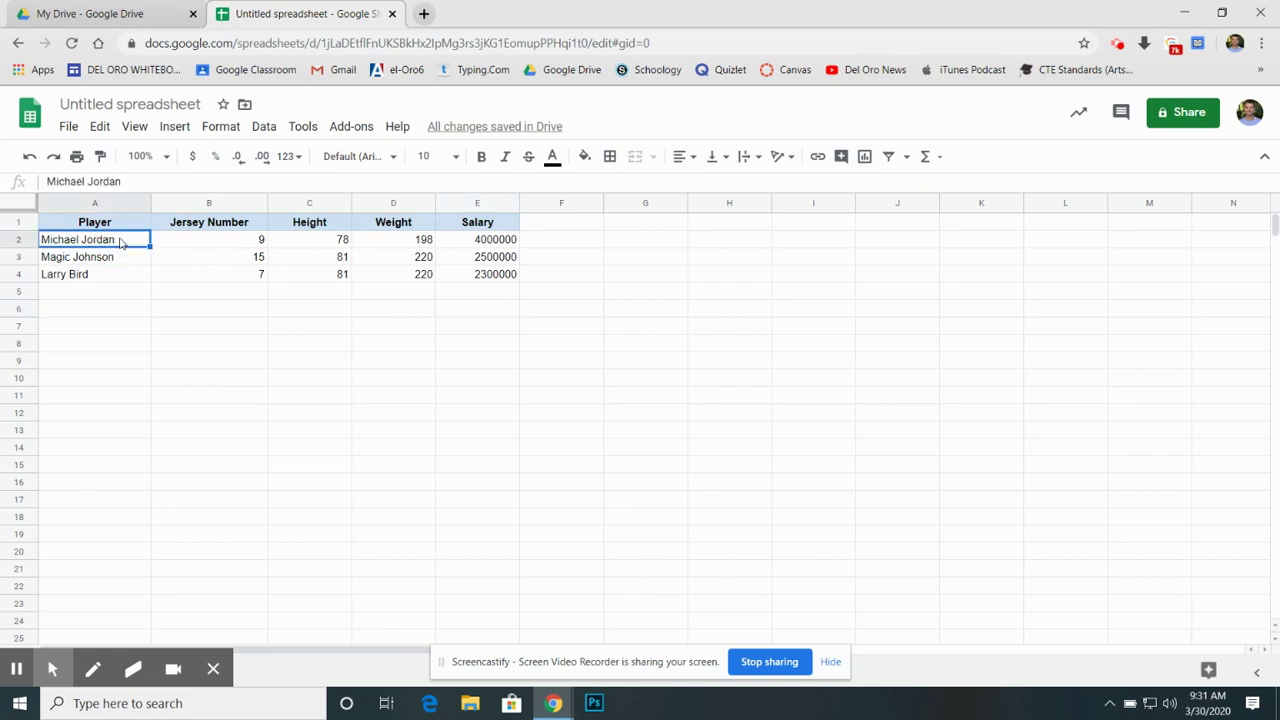
{"action": "left_click_drag", "start_coordinate": [122, 242], "coordinate": [520, 277]}
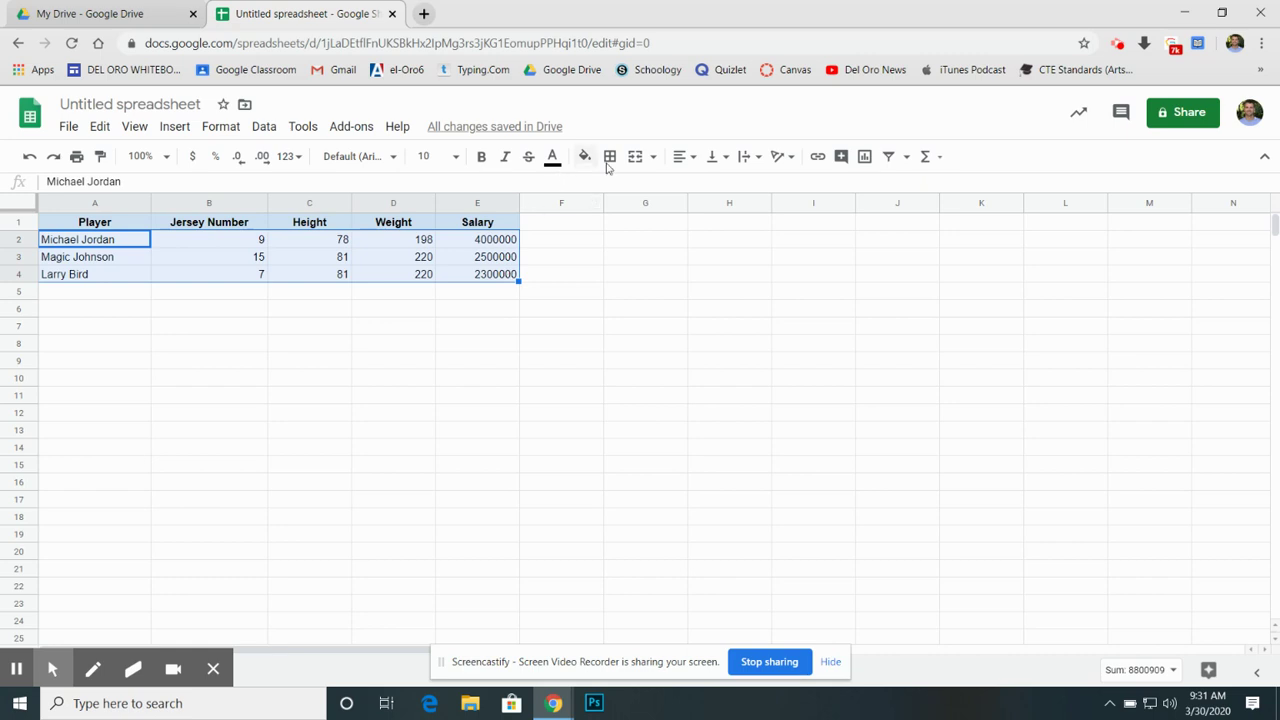
{"action": "left_click", "coordinate": [684, 157]}
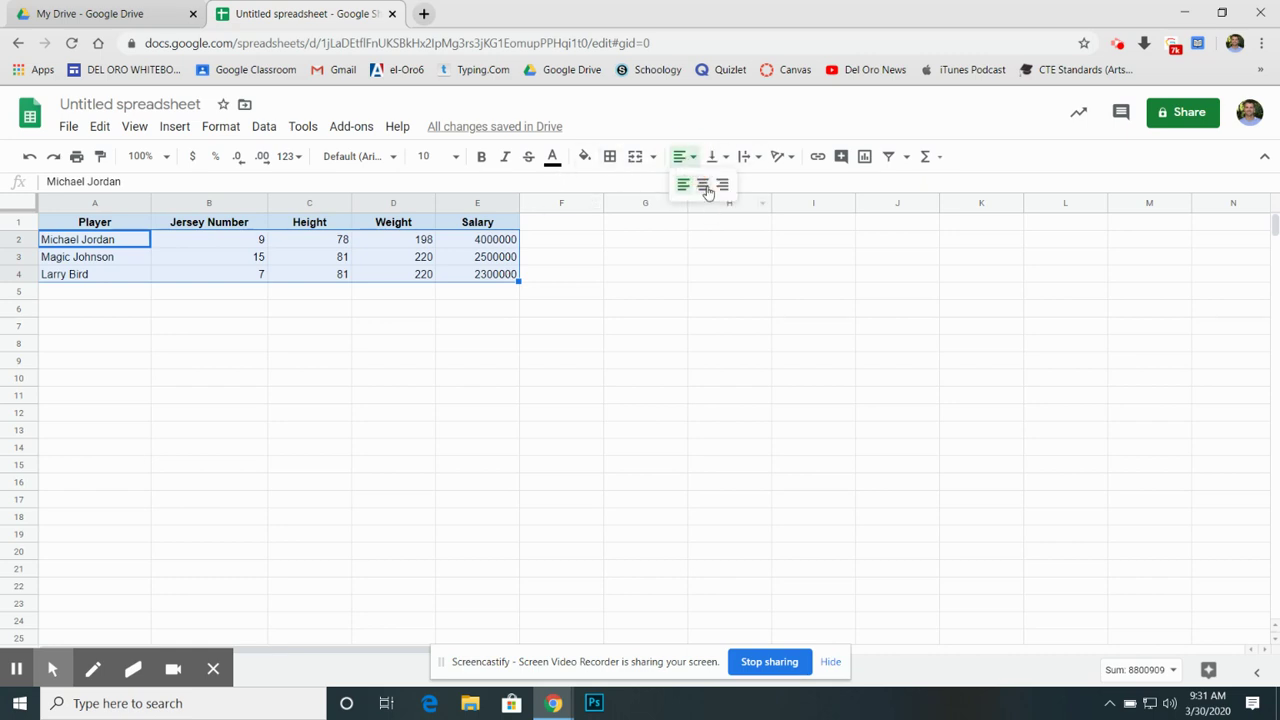
{"action": "left_click", "coordinate": [702, 184]}
{"action": "left_click", "coordinate": [651, 257]}
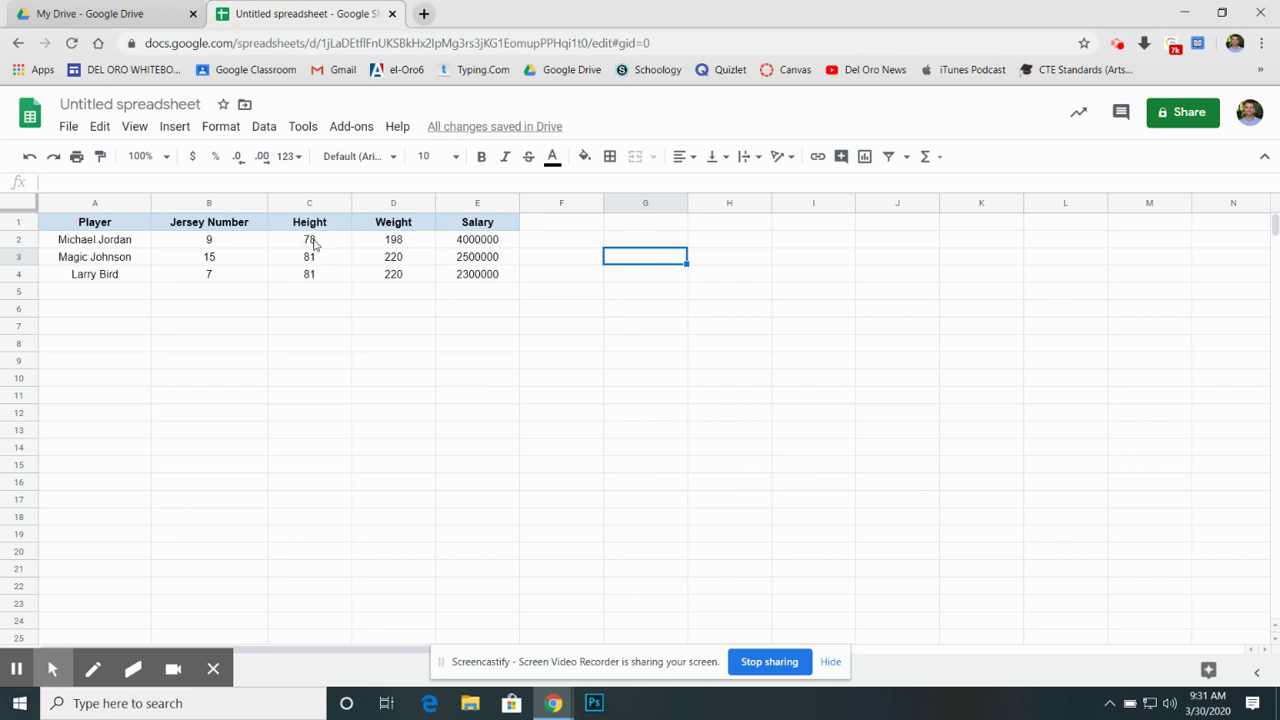
Step: Add the unit to the height heading in C1 so it reads "Height (in)"
{"action": "double_click", "coordinate": [322, 222]}
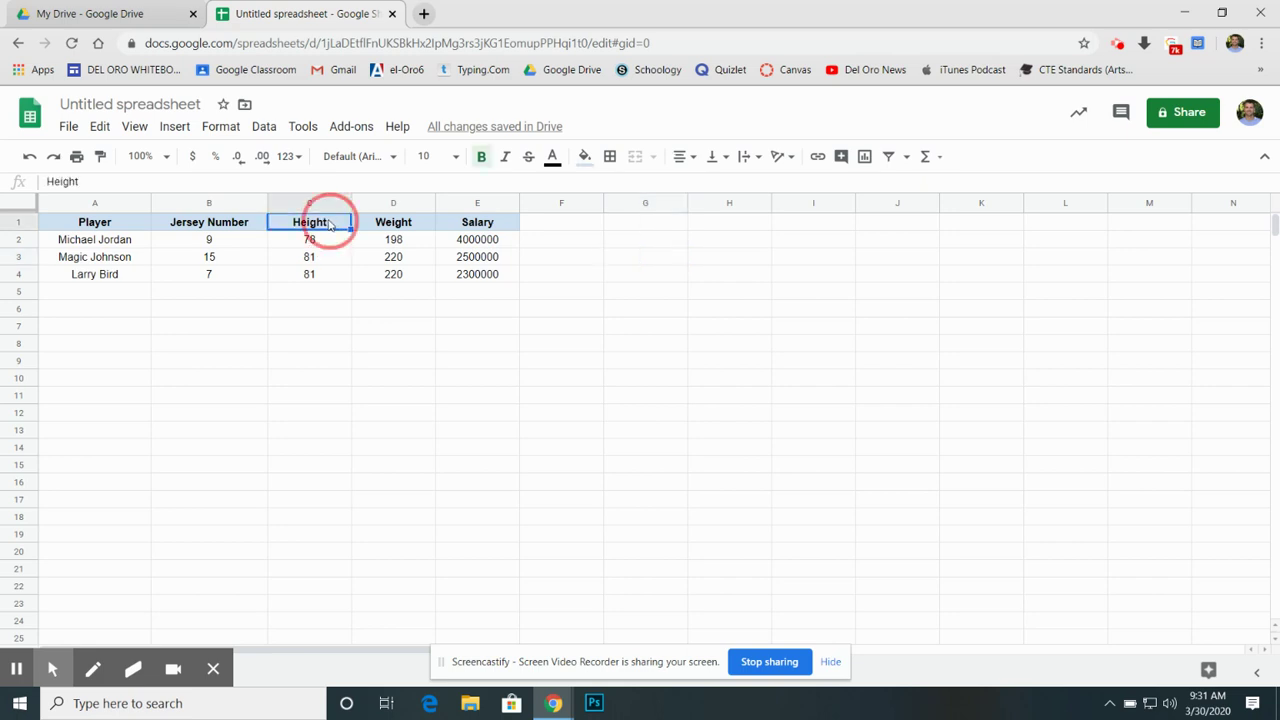
{"action": "key", "text": "Return"}
{"action": "left_click", "coordinate": [323, 240]}
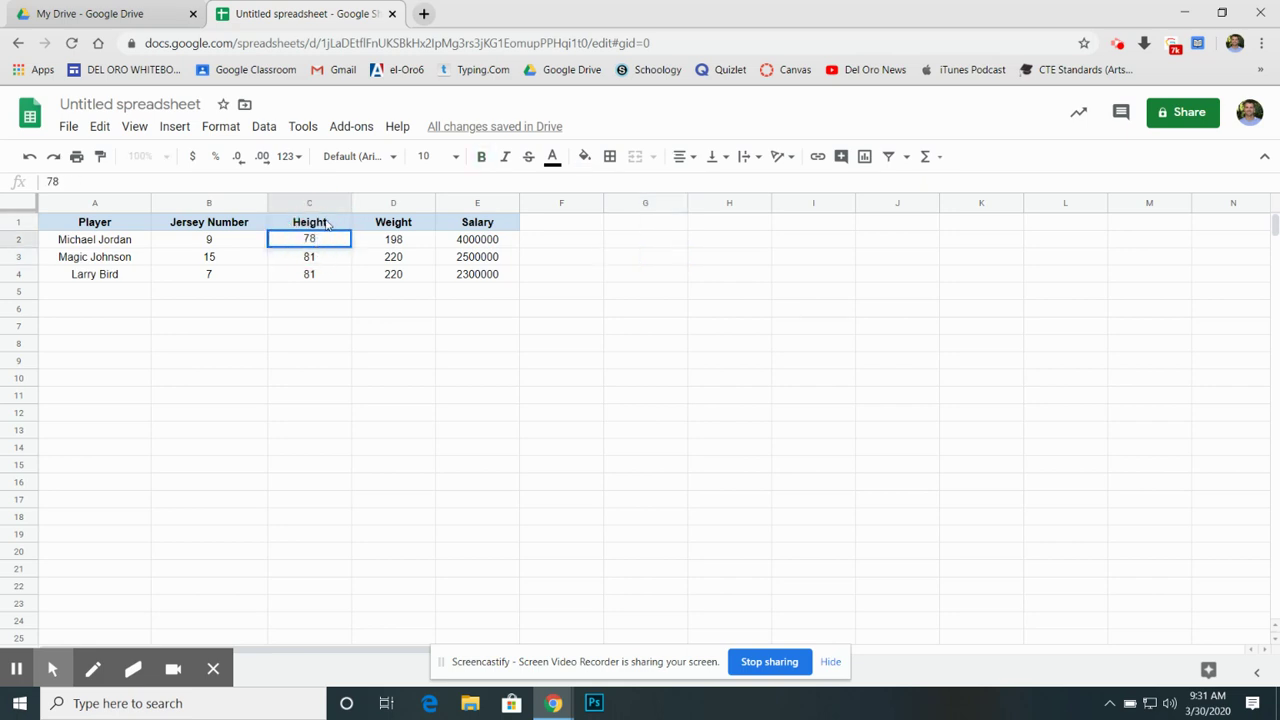
{"action": "left_click", "coordinate": [332, 224]}
{"action": "double_click", "coordinate": [332, 224]}
{"action": "type", "text": "(i"}
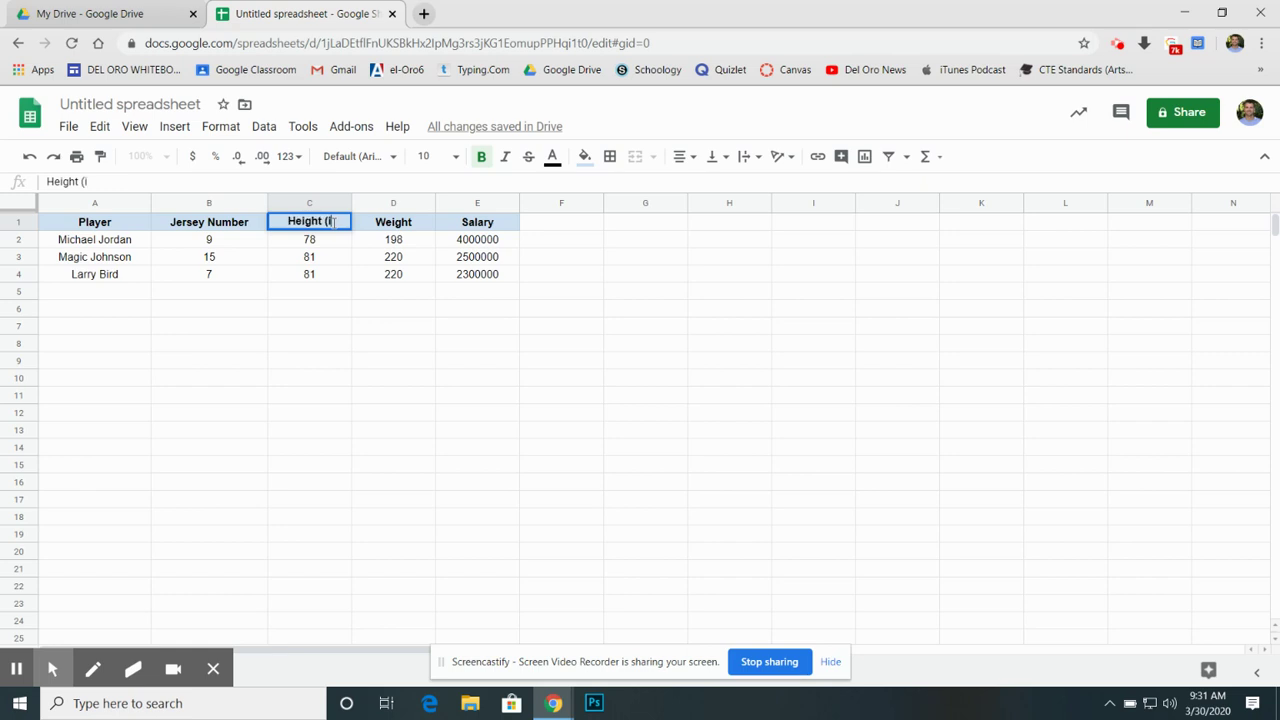
{"action": "type", "text": "n)"}
Step: Add the unit to the weight heading in D1 so it reads "Weight (lbs)"
{"action": "double_click", "coordinate": [413, 225]}
{"action": "type", "text": "("}
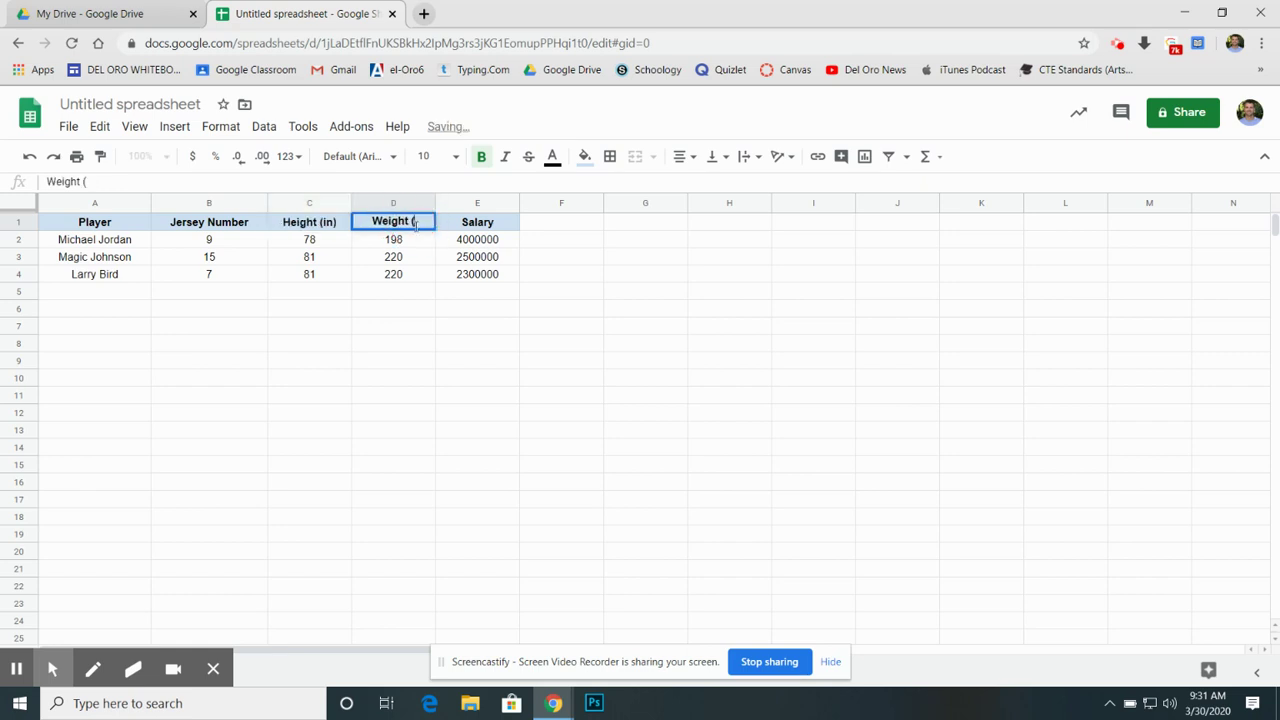
{"action": "type", "text": "lbs)"}
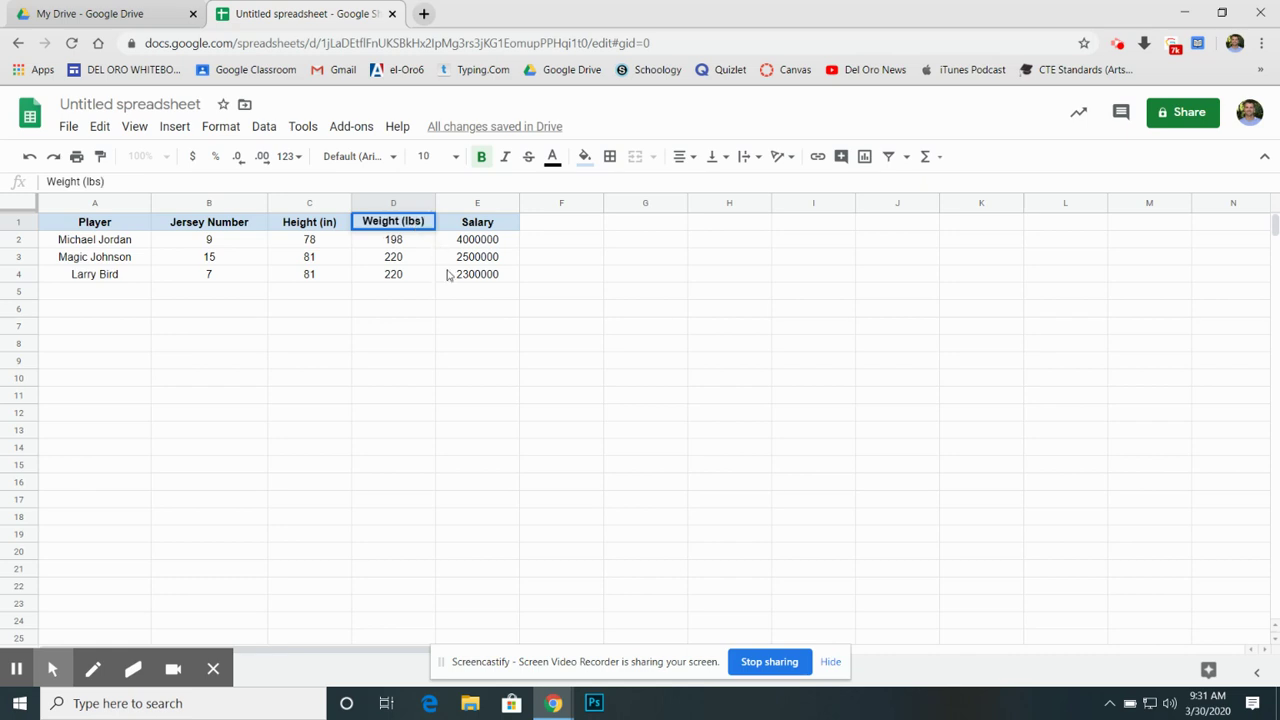
{"action": "left_click", "coordinate": [417, 310]}
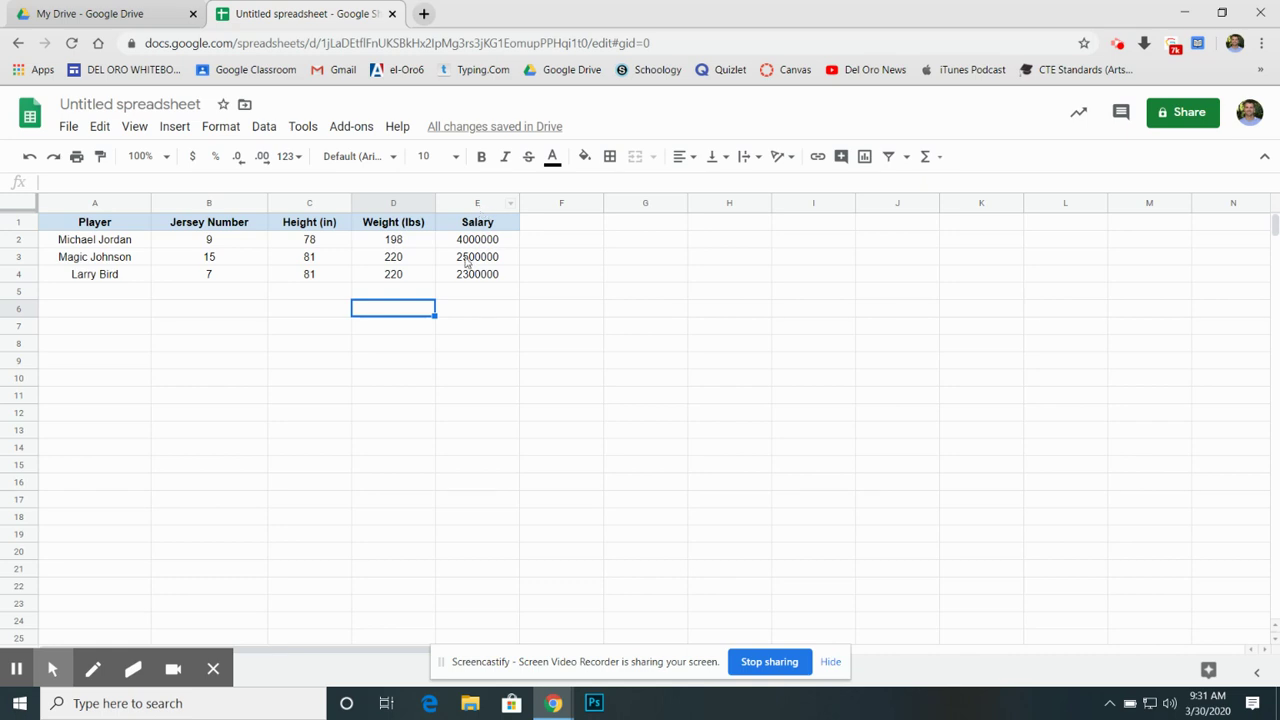
Step: Format the Salary column as dollar currency without decimal places
{"action": "left_click", "coordinate": [476, 207]}
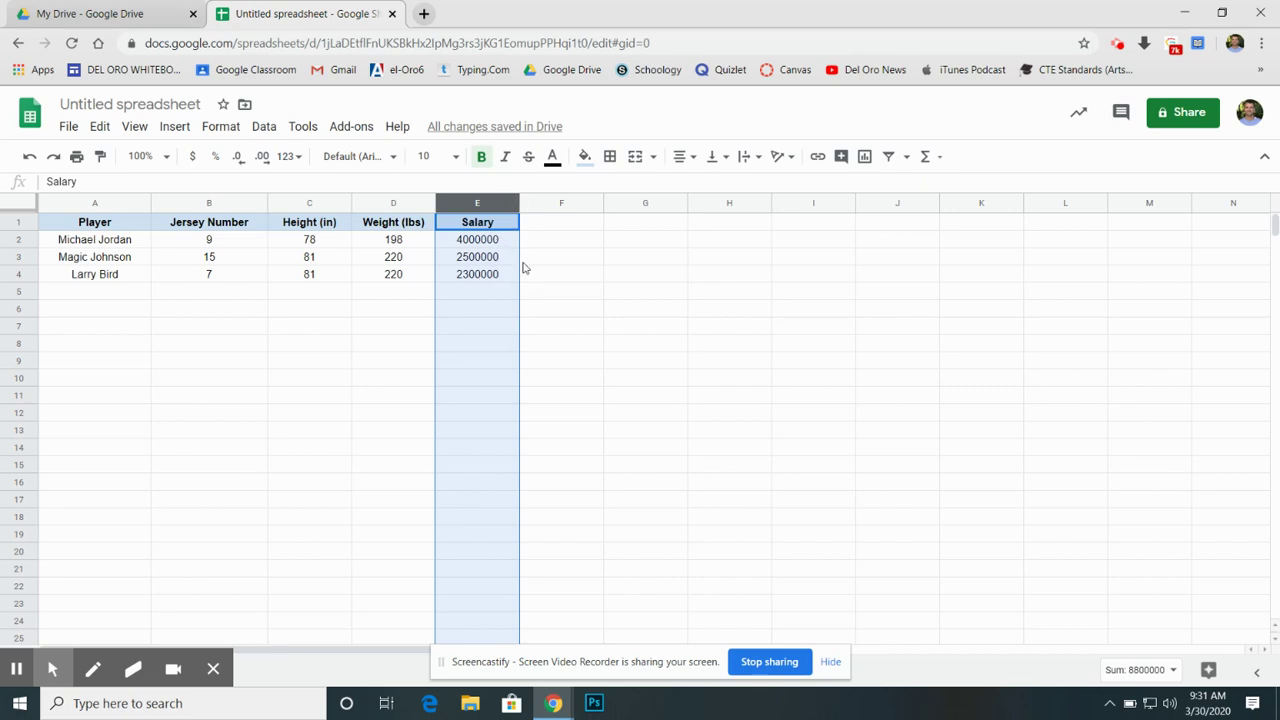
{"action": "left_click", "coordinate": [190, 160]}
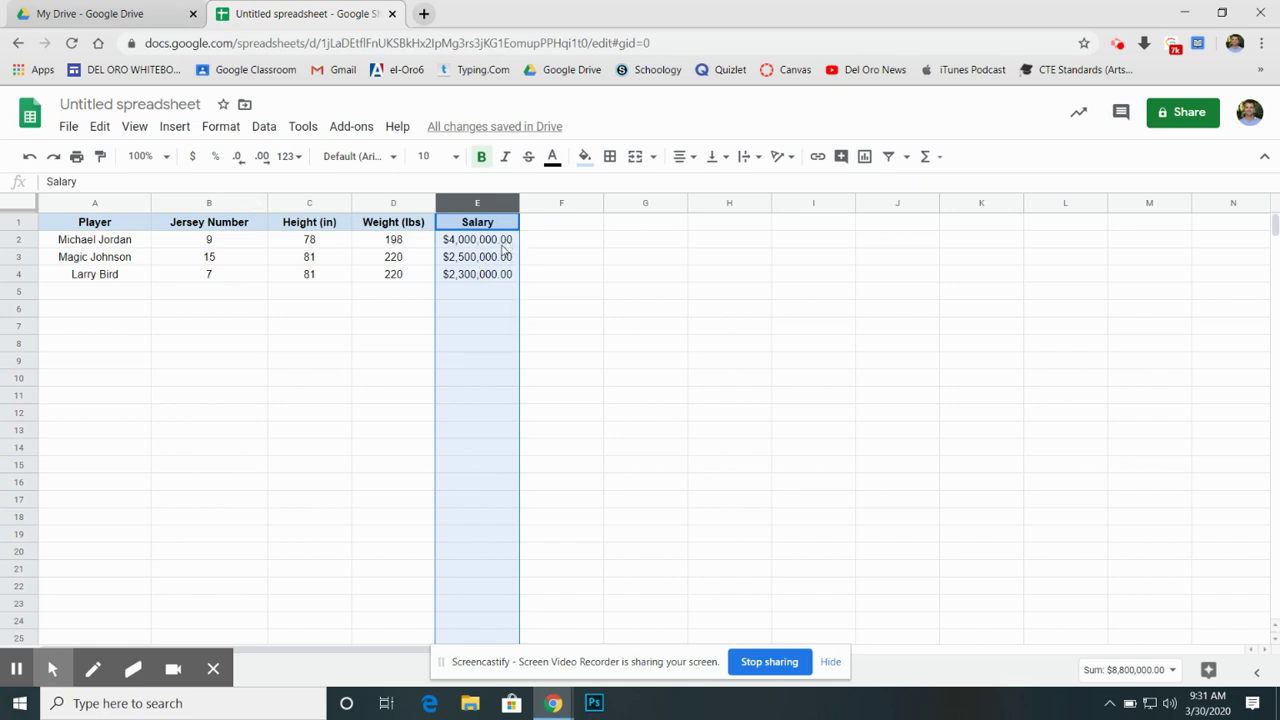
{"action": "double_click", "coordinate": [240, 163]}
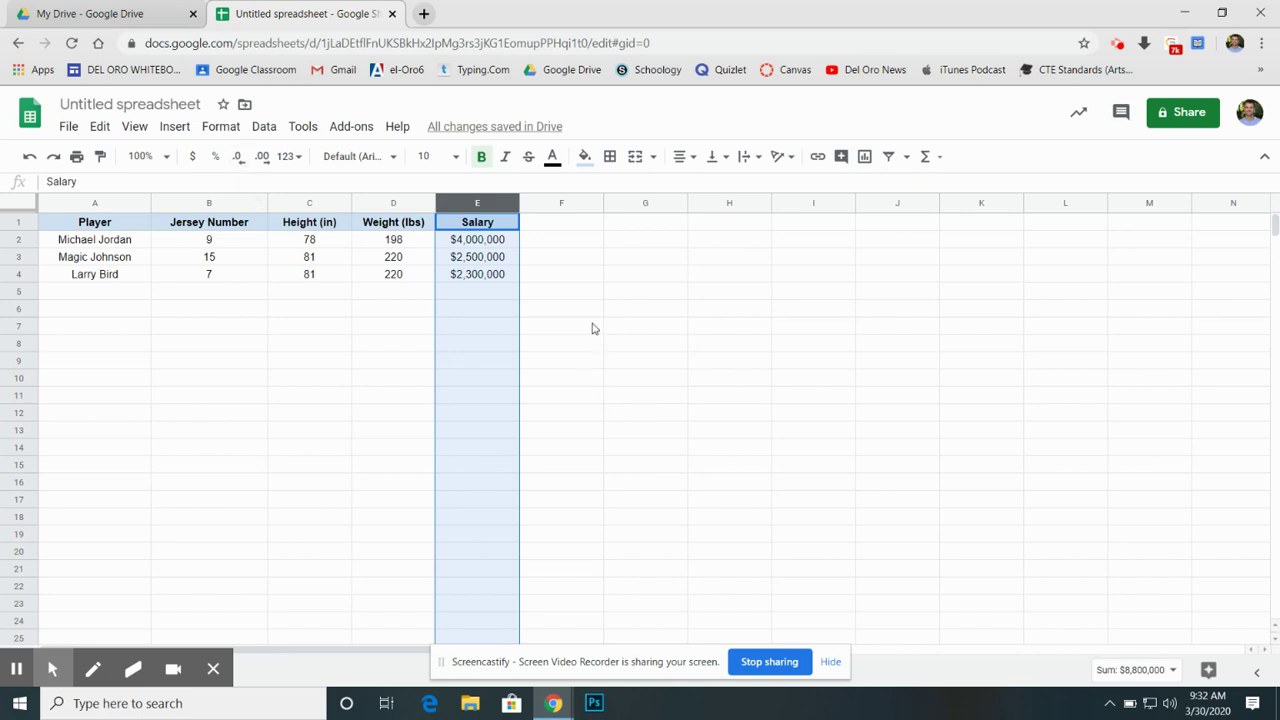
{"action": "left_click", "coordinate": [580, 332]}
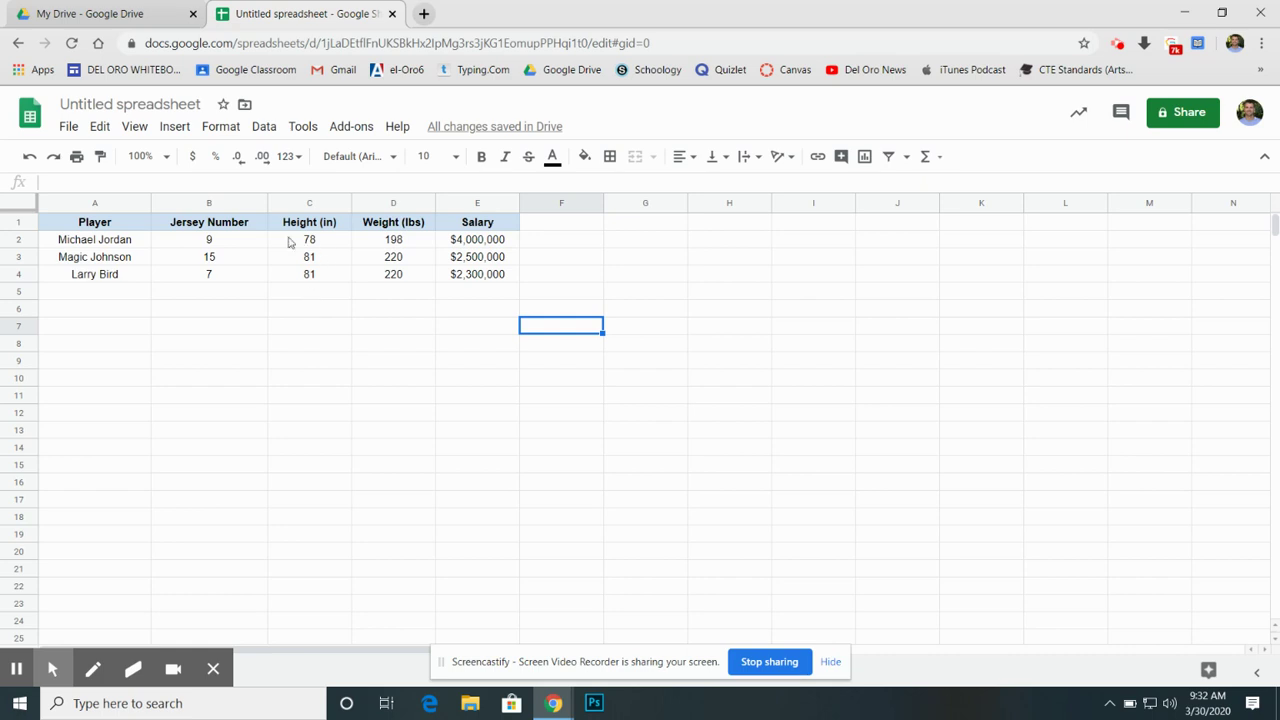
Step: Enter the labels "Average Height", "Average Weight" and "Average Salary" in cells C5, D5 and E5
{"action": "left_click", "coordinate": [302, 299]}
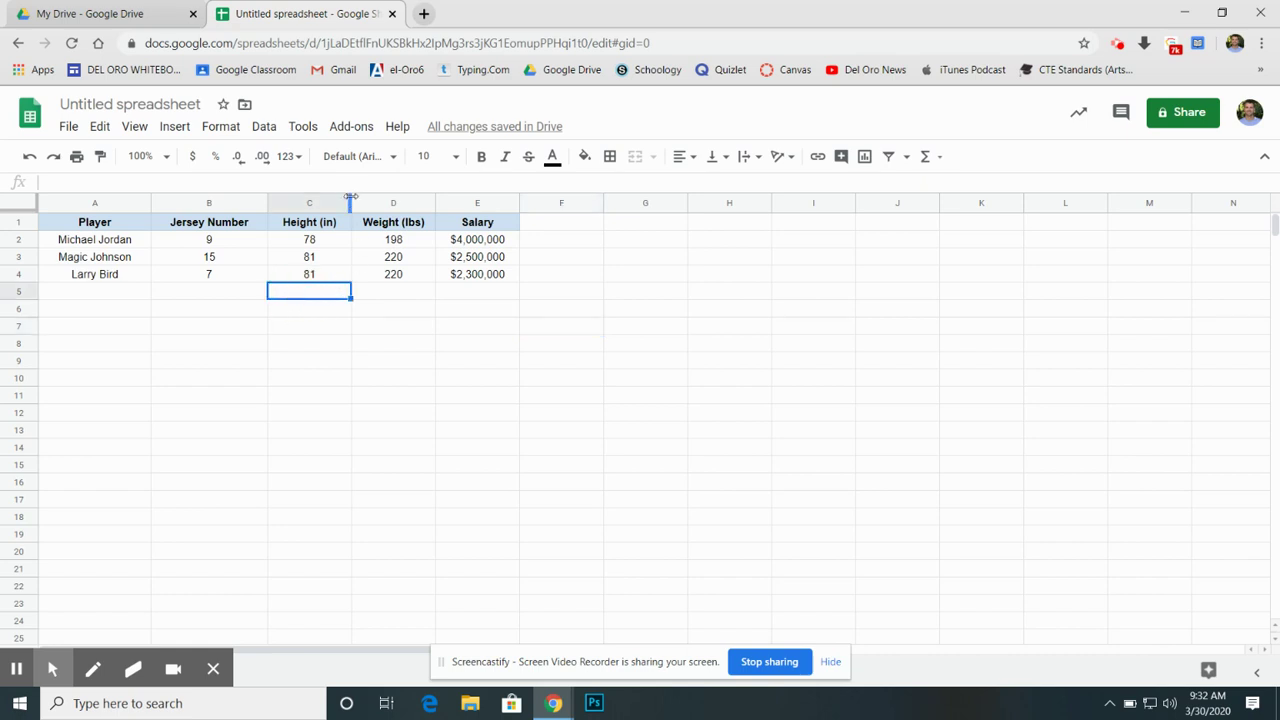
{"action": "type", "text": "A"}
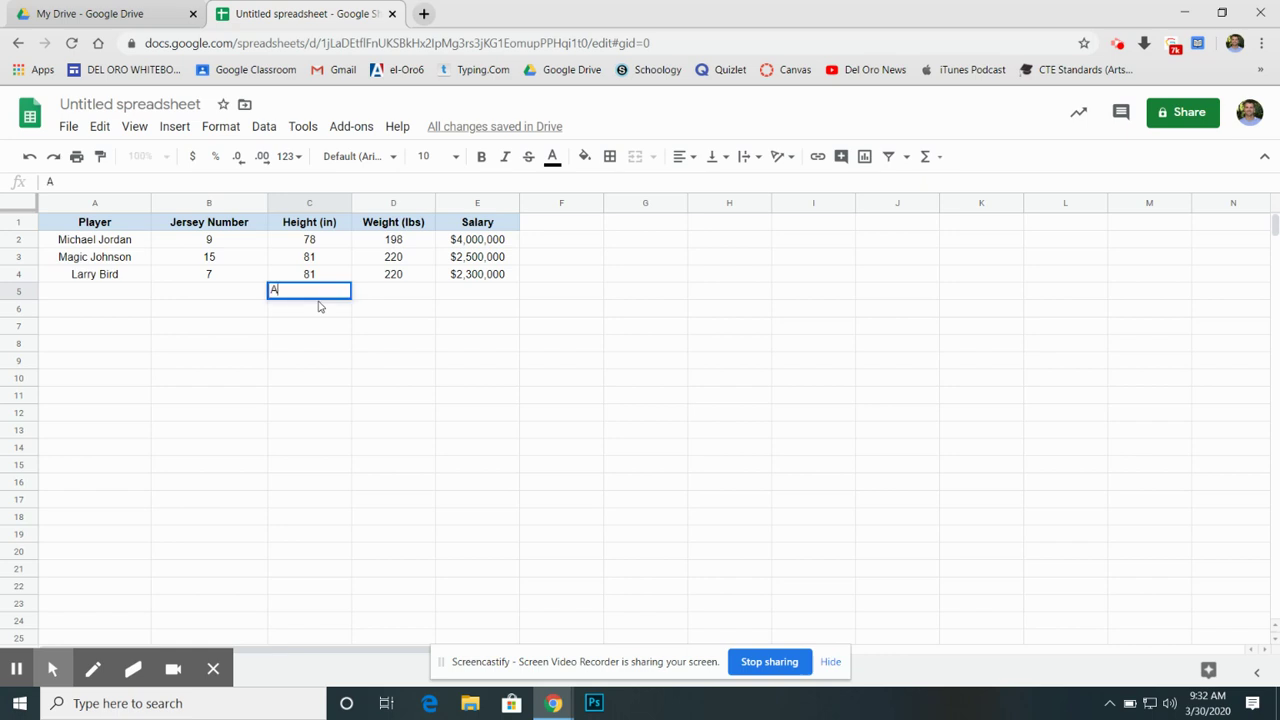
{"action": "type", "text": "verage Height"}
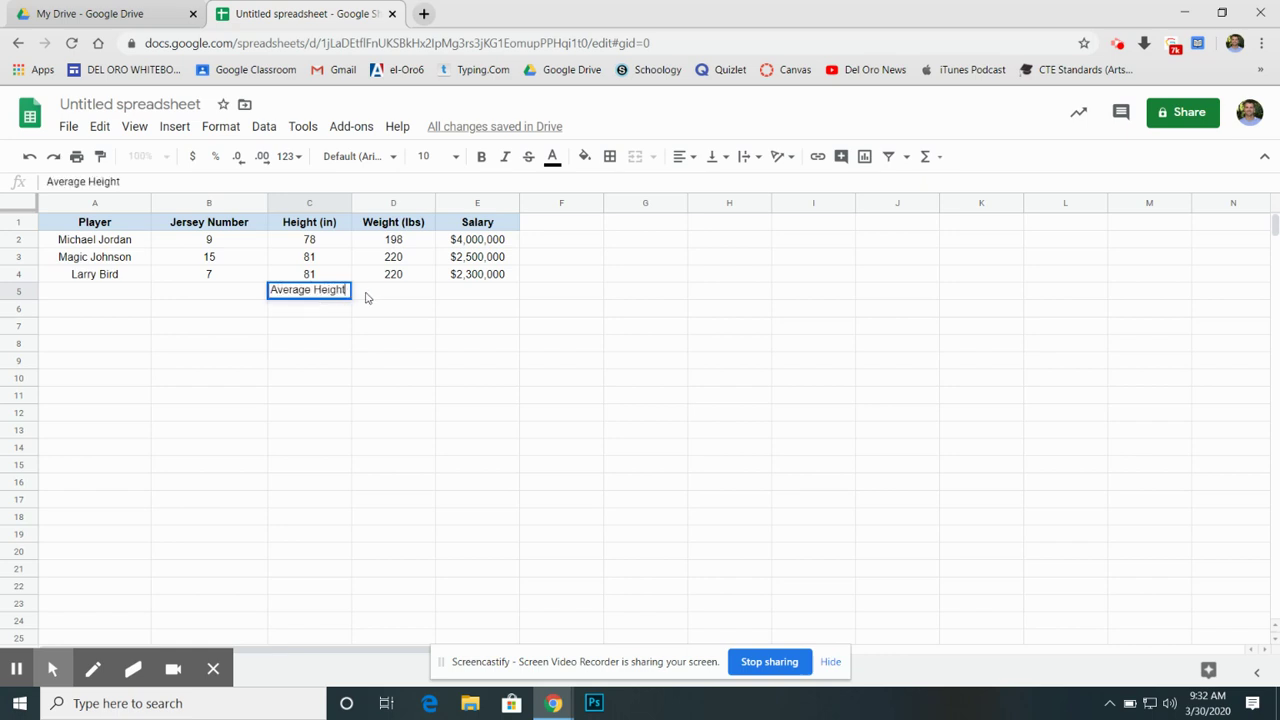
{"action": "left_click", "coordinate": [366, 297]}
{"action": "type", "text": "Averag"}
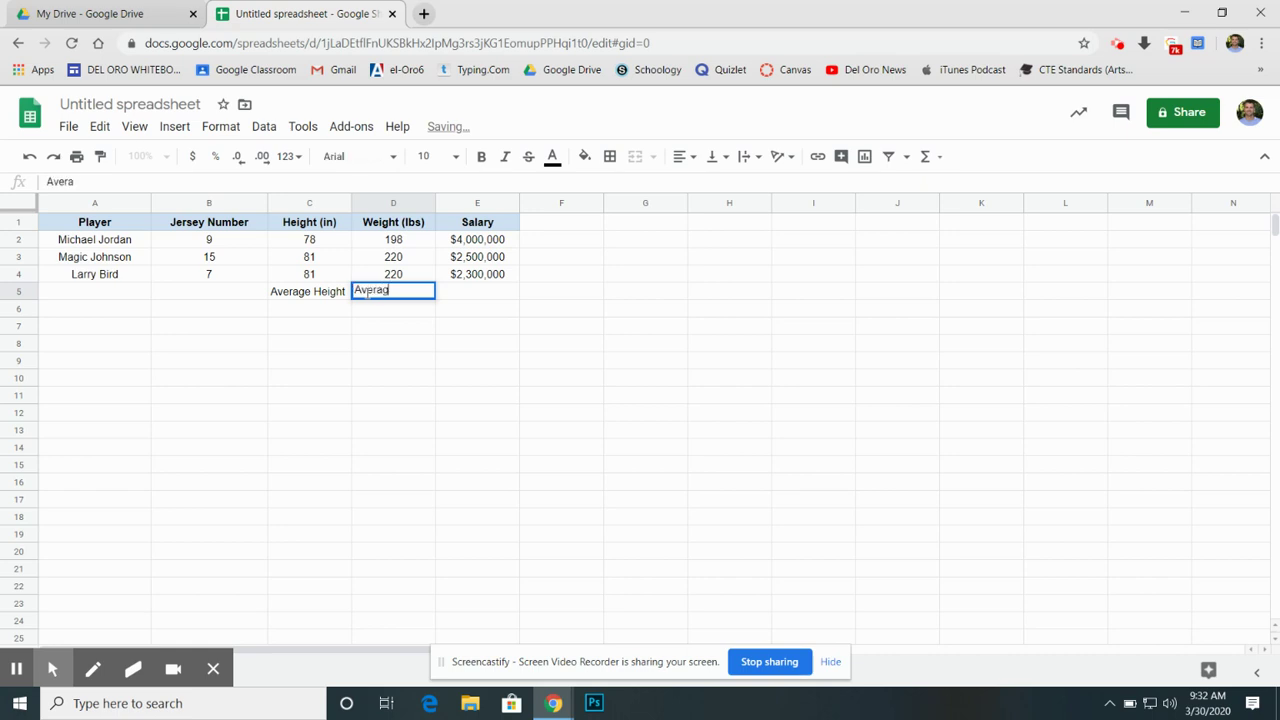
{"action": "type", "text": "e Weeight"}
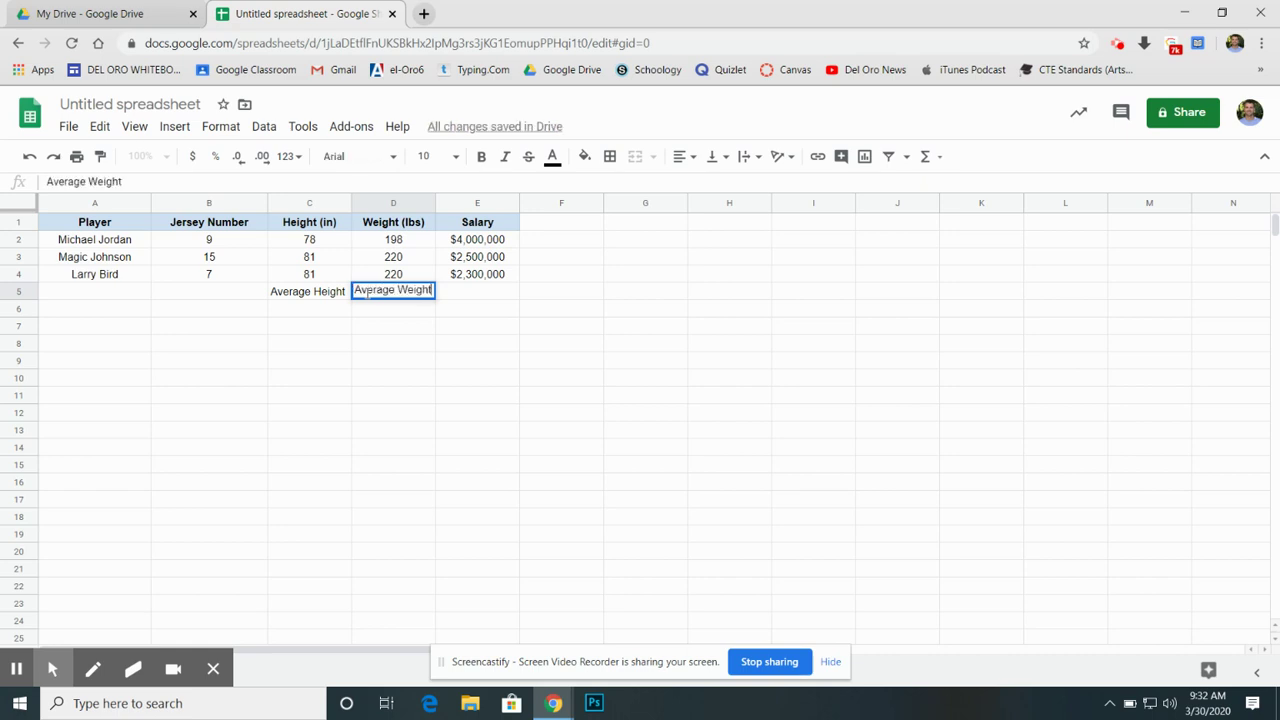
{"action": "left_click", "coordinate": [473, 301]}
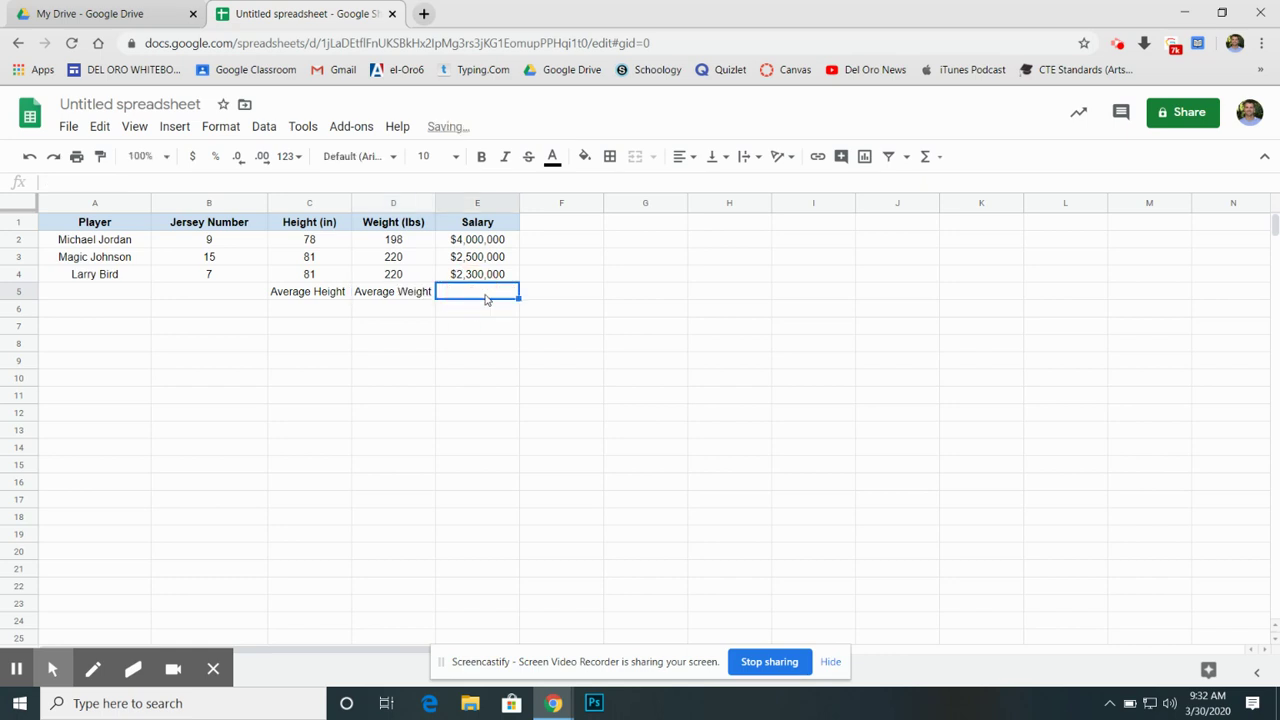
{"action": "type", "text": "Average Salary"}
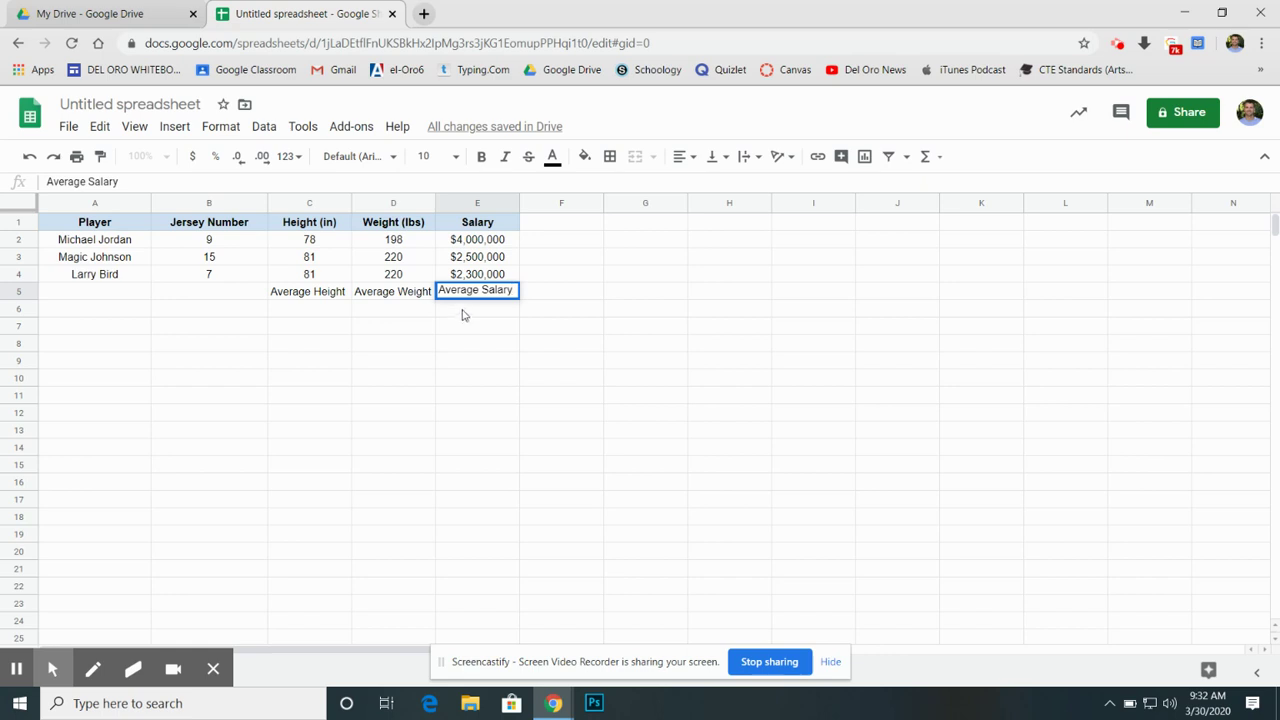
{"action": "key", "text": "Return"}
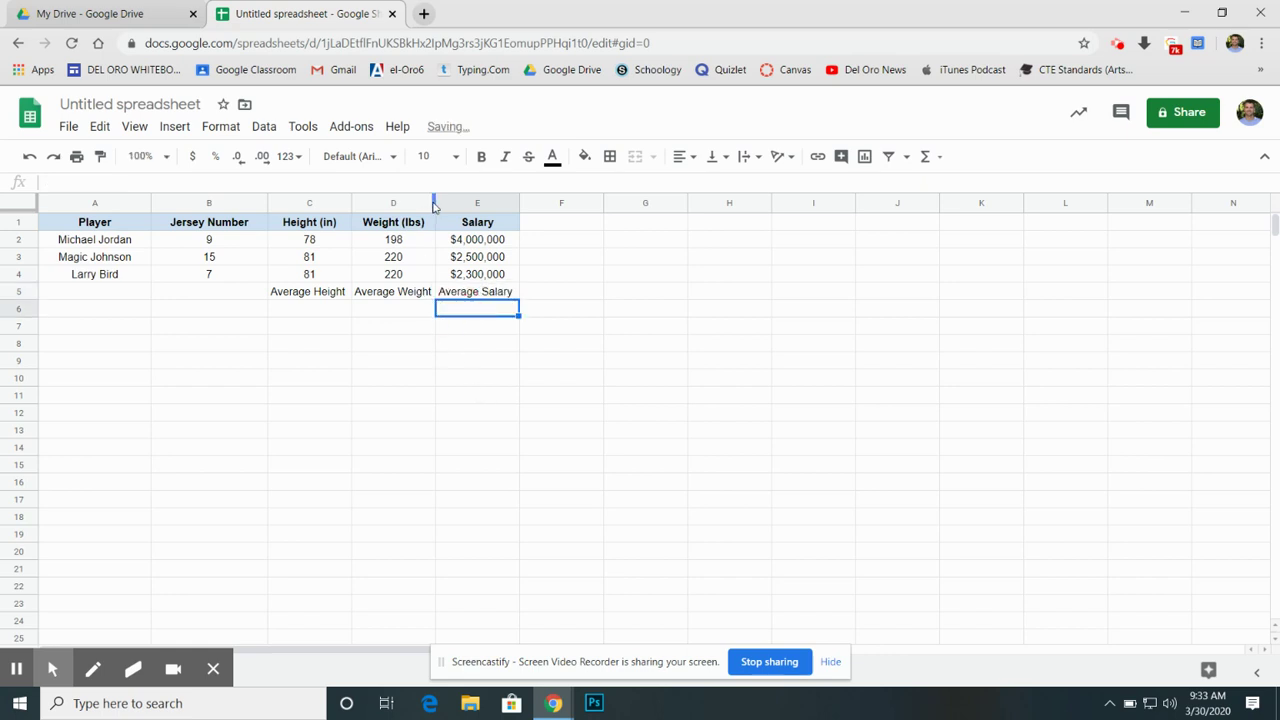
Step: Widen columns C, D and E slightly to give the average labels more room
{"action": "left_click_drag", "start_coordinate": [445, 207], "coordinate": [467, 207]}
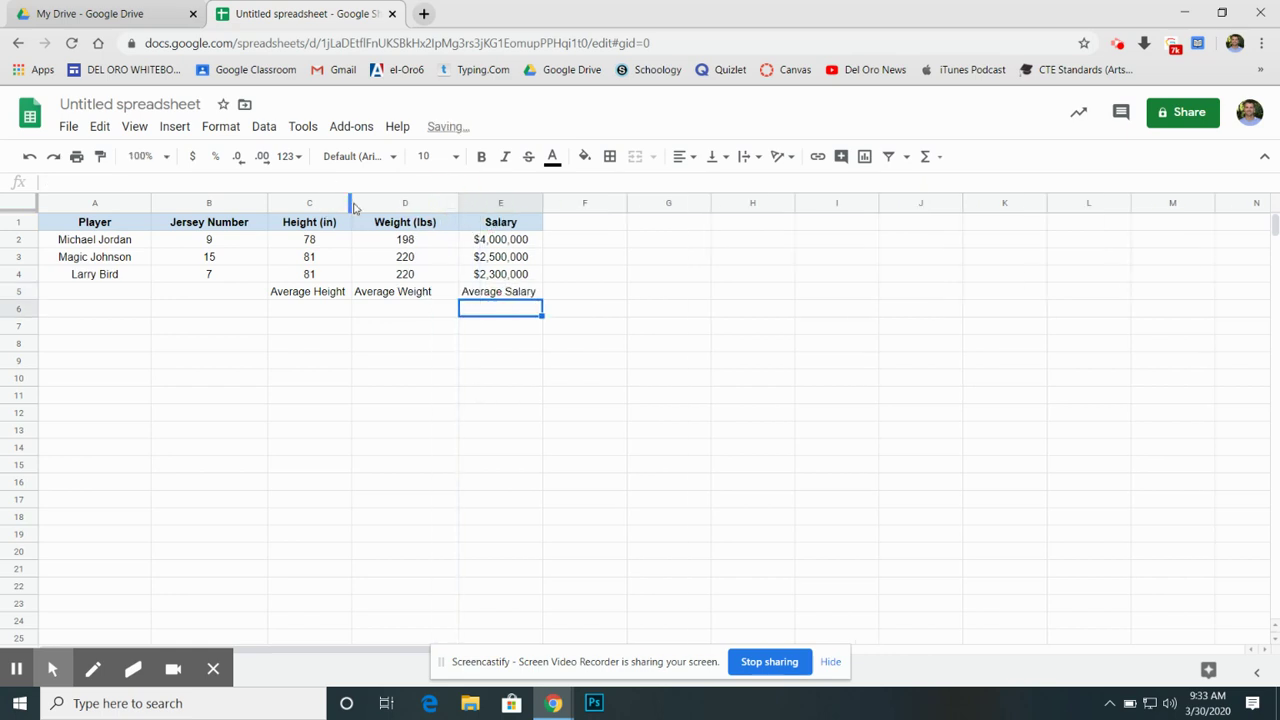
{"action": "left_click_drag", "start_coordinate": [352, 203], "coordinate": [367, 203]}
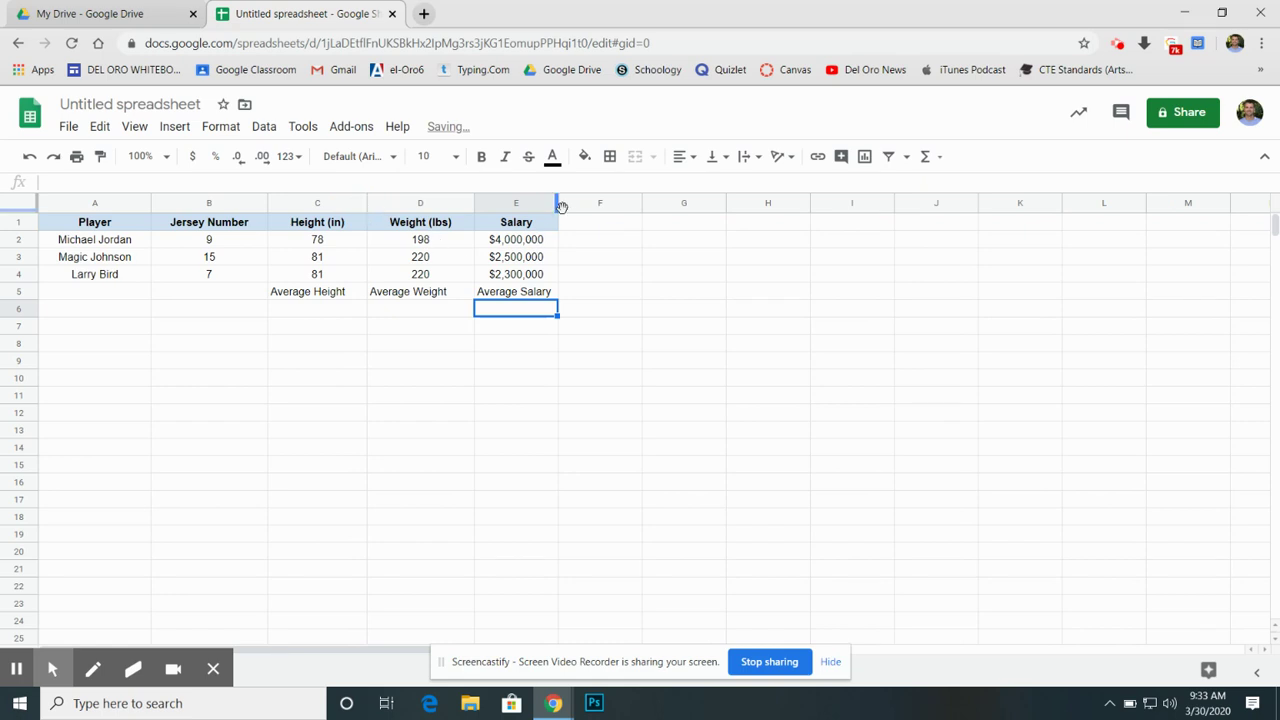
{"action": "left_click_drag", "start_coordinate": [557, 203], "coordinate": [571, 203]}
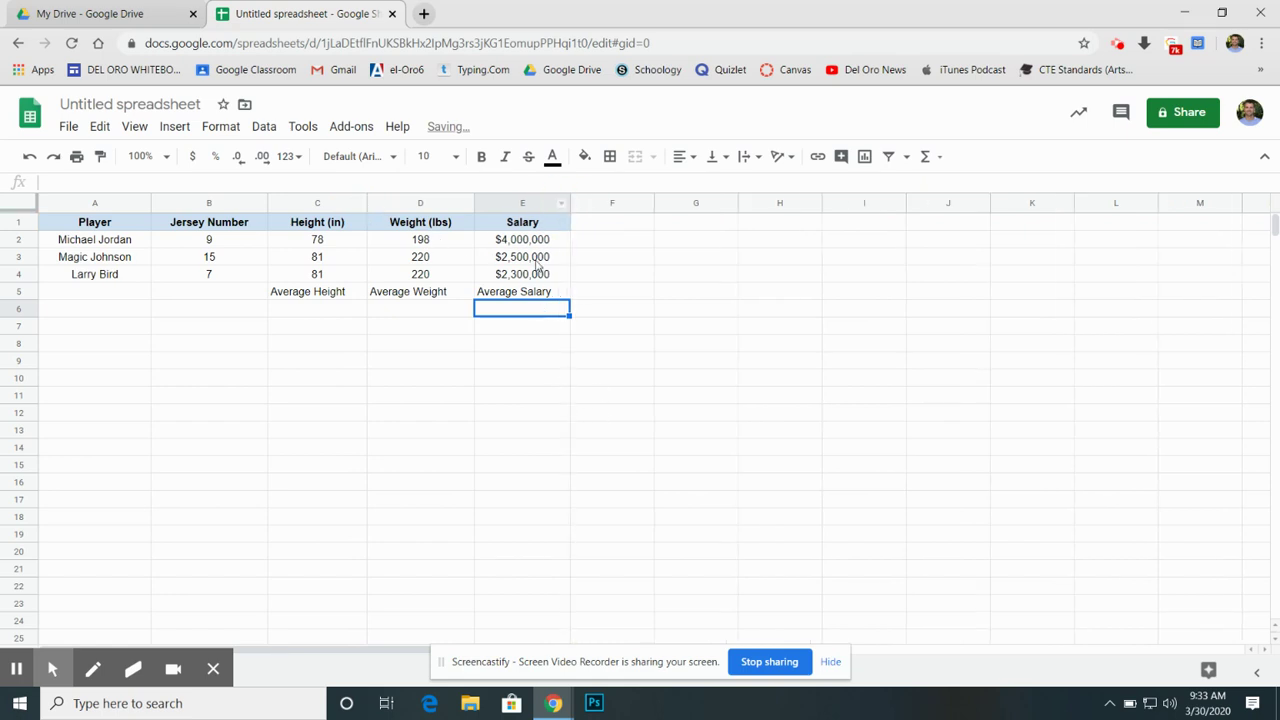
{"action": "left_click", "coordinate": [500, 294]}
{"action": "left_click", "coordinate": [405, 294]}
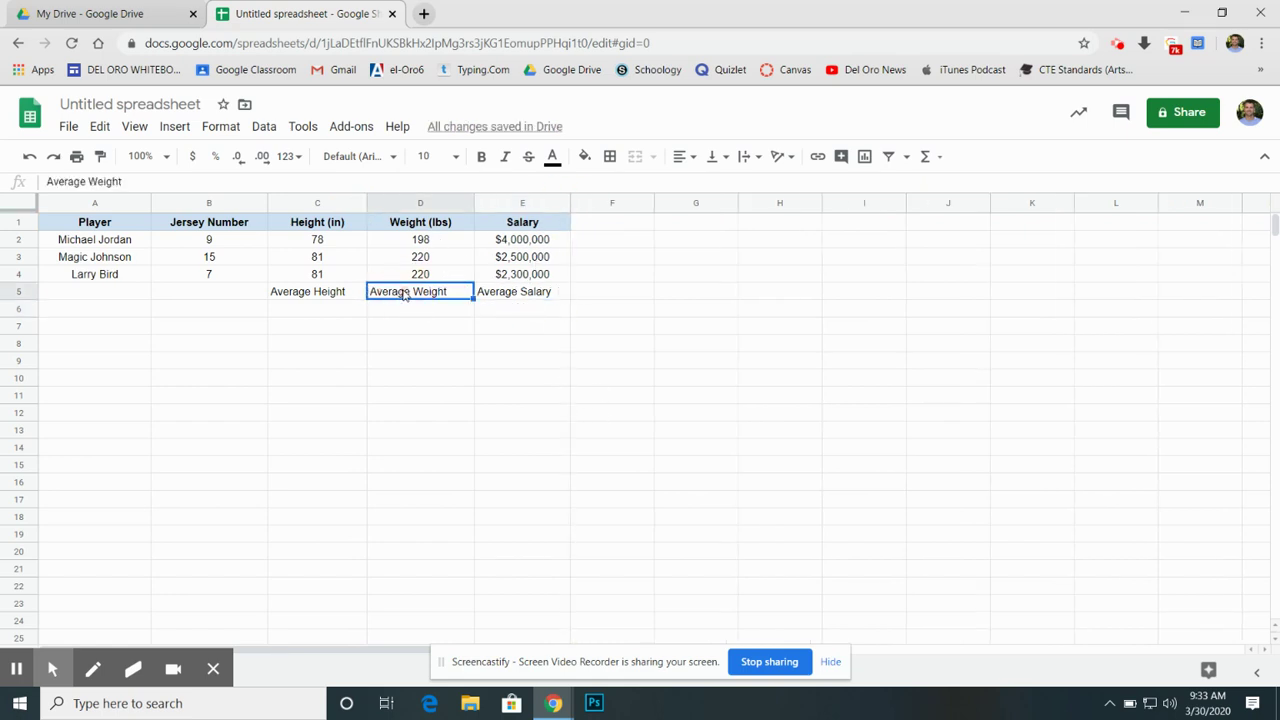
{"action": "left_click", "coordinate": [420, 224]}
{"action": "left_click", "coordinate": [317, 226]}
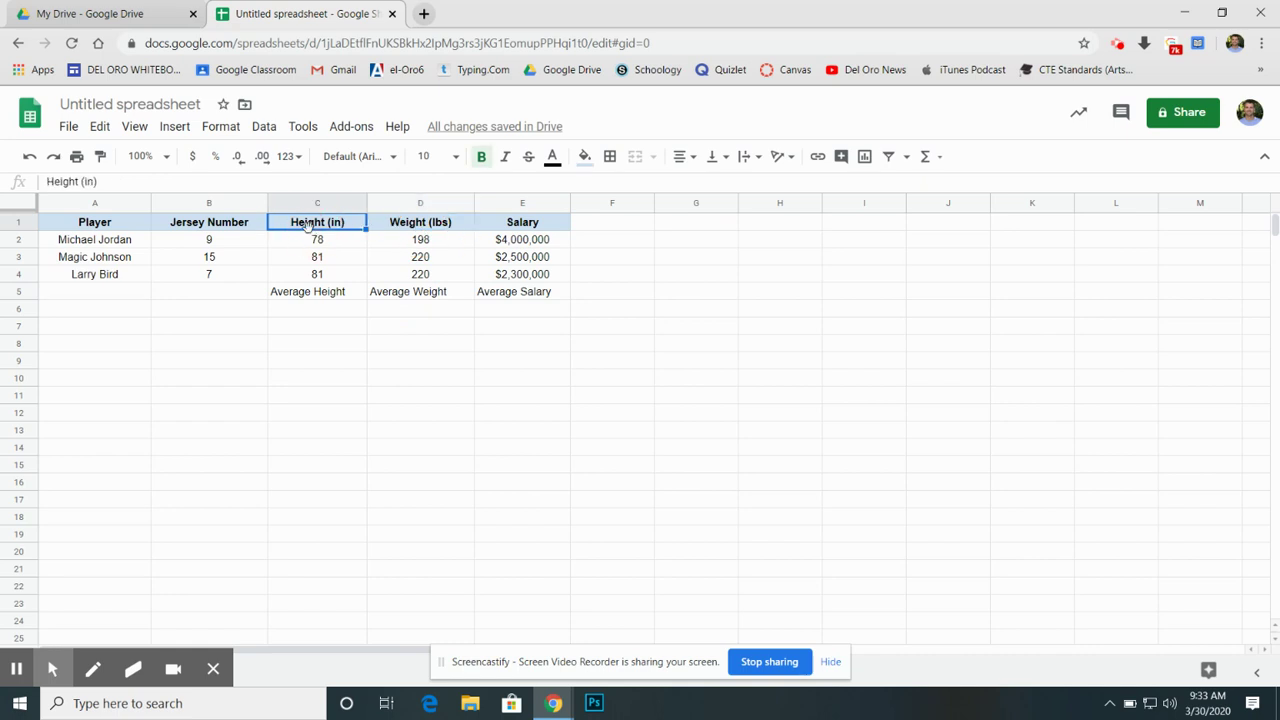
{"action": "left_click", "coordinate": [405, 226]}
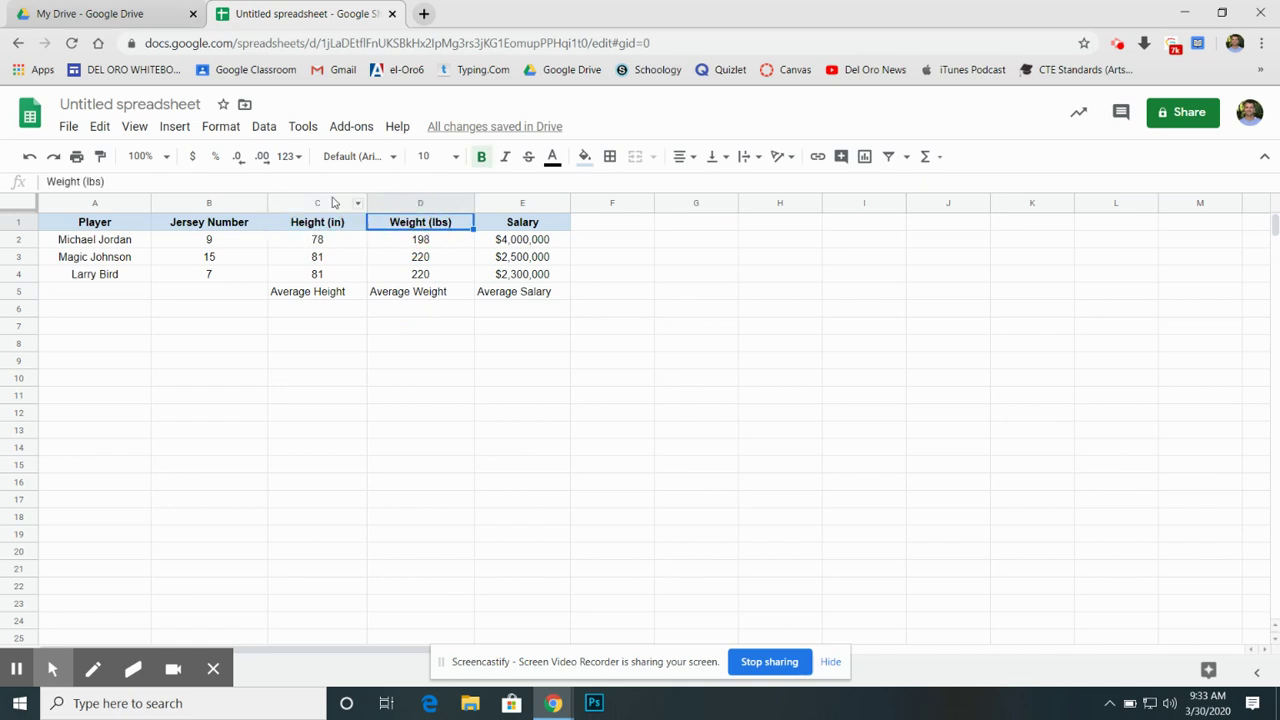
Step: Copy the heading format of D1 onto the average labels in C5, D5 and E5, and widen column E slightly
{"action": "left_click", "coordinate": [101, 160]}
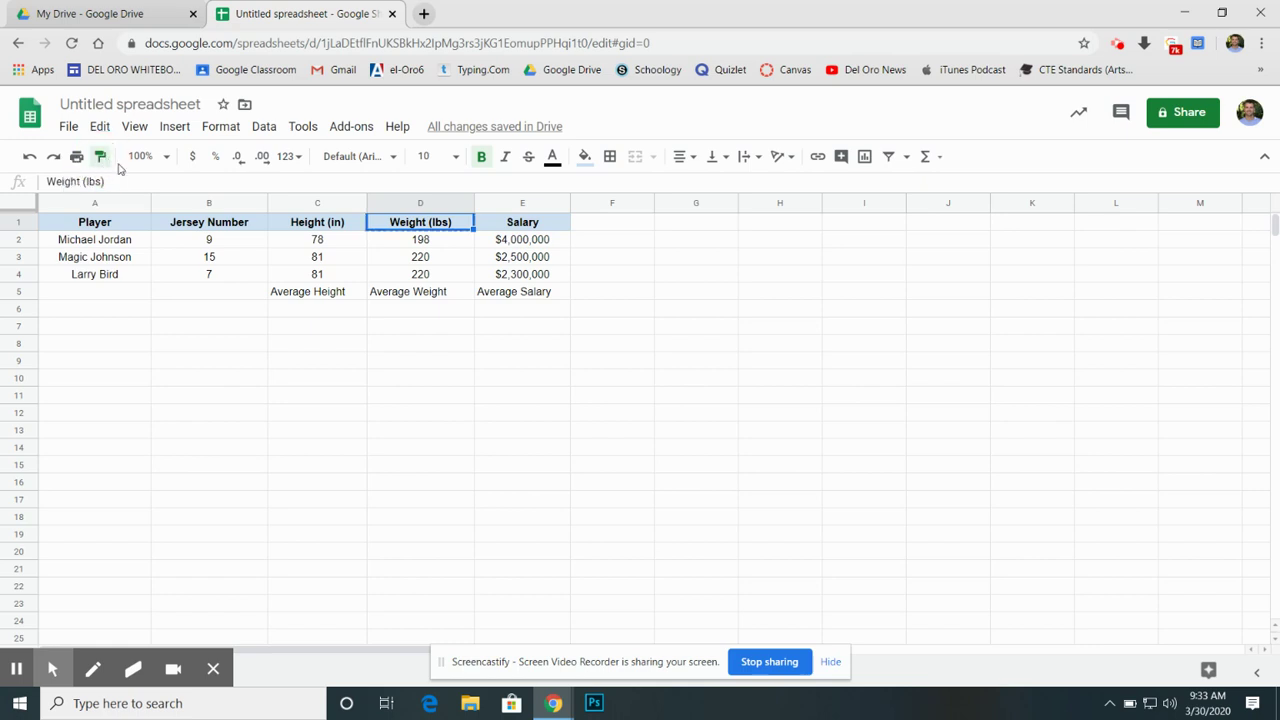
{"action": "left_click", "coordinate": [302, 292]}
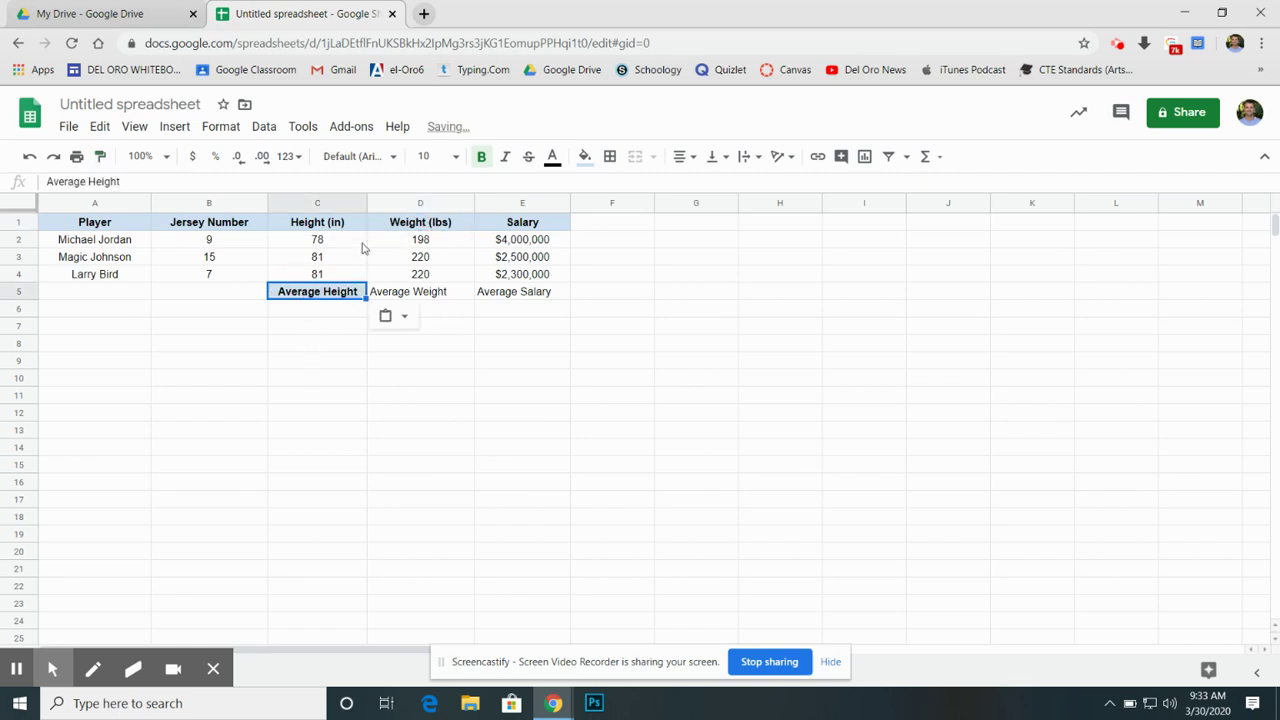
{"action": "left_click", "coordinate": [99, 157]}
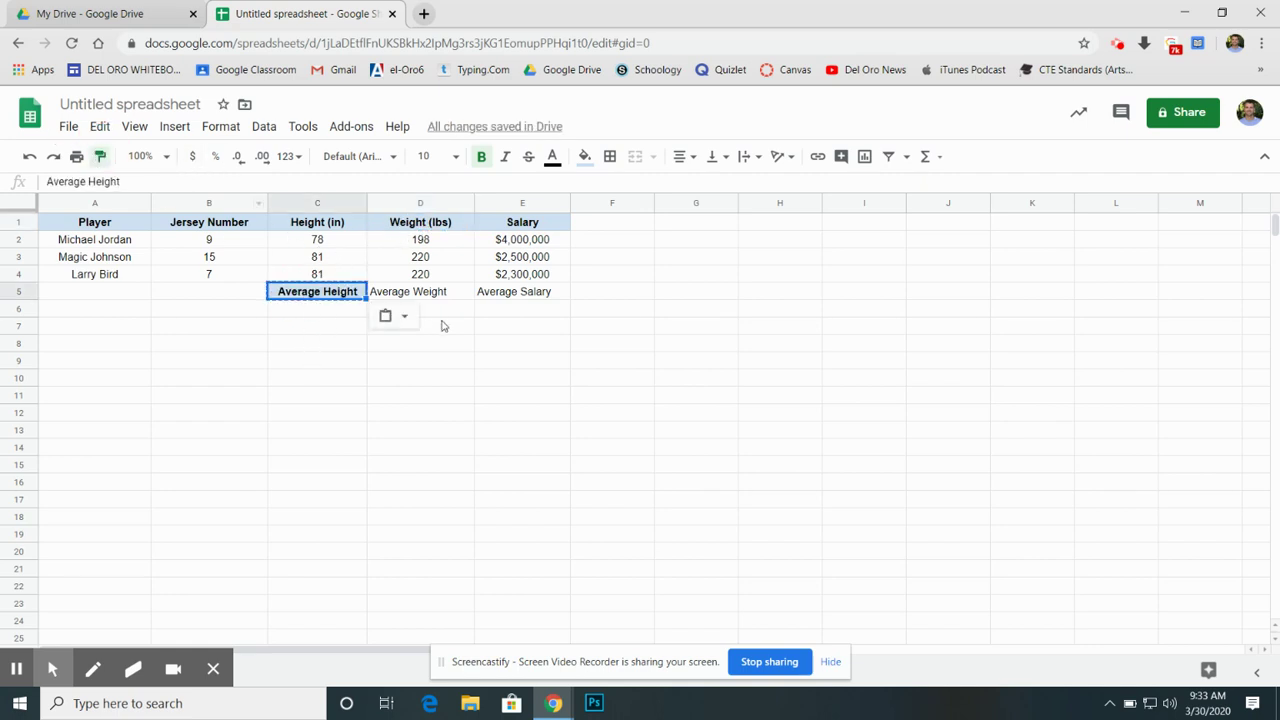
{"action": "left_click", "coordinate": [421, 296]}
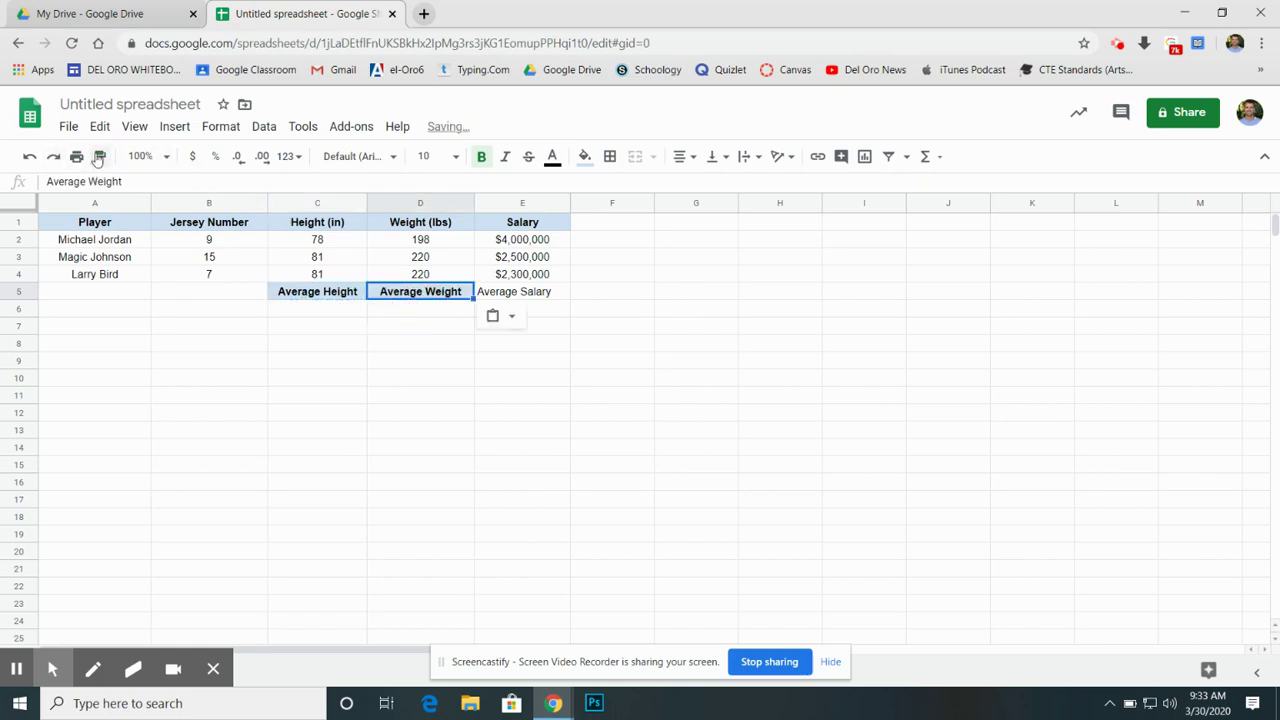
{"action": "left_click", "coordinate": [99, 157]}
{"action": "left_click", "coordinate": [497, 298]}
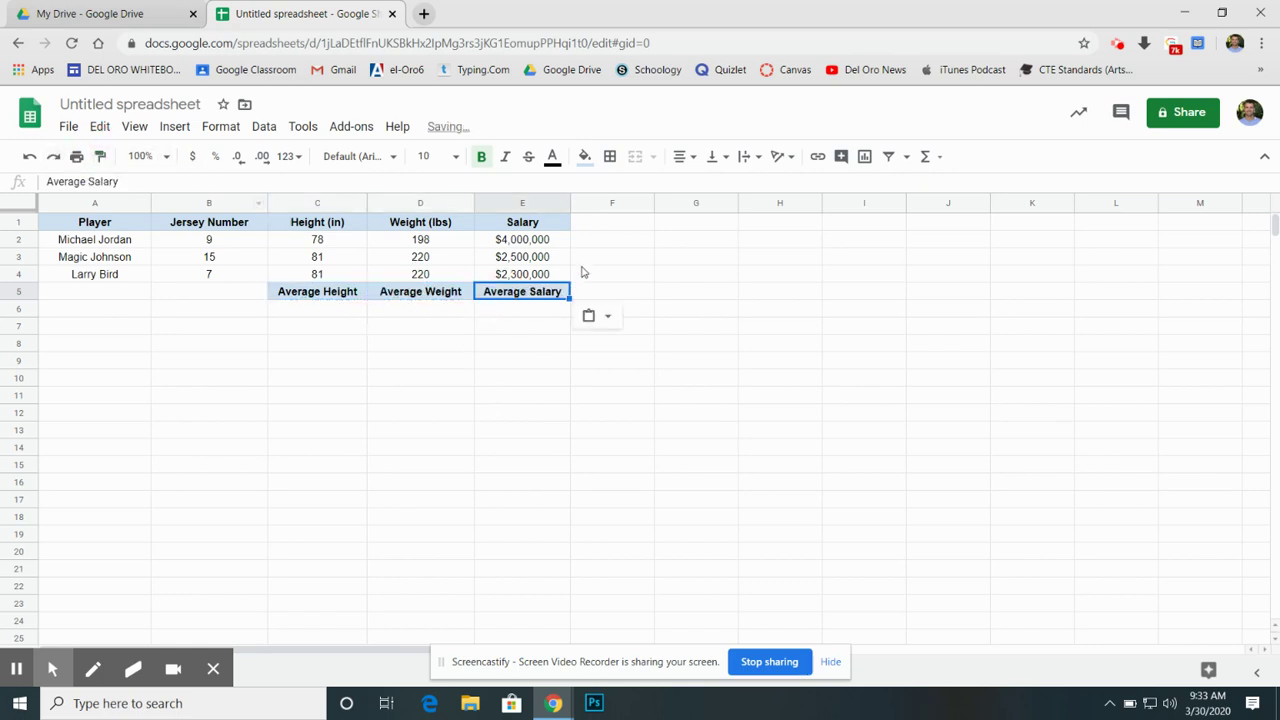
{"action": "left_click_drag", "start_coordinate": [568, 203], "coordinate": [579, 203]}
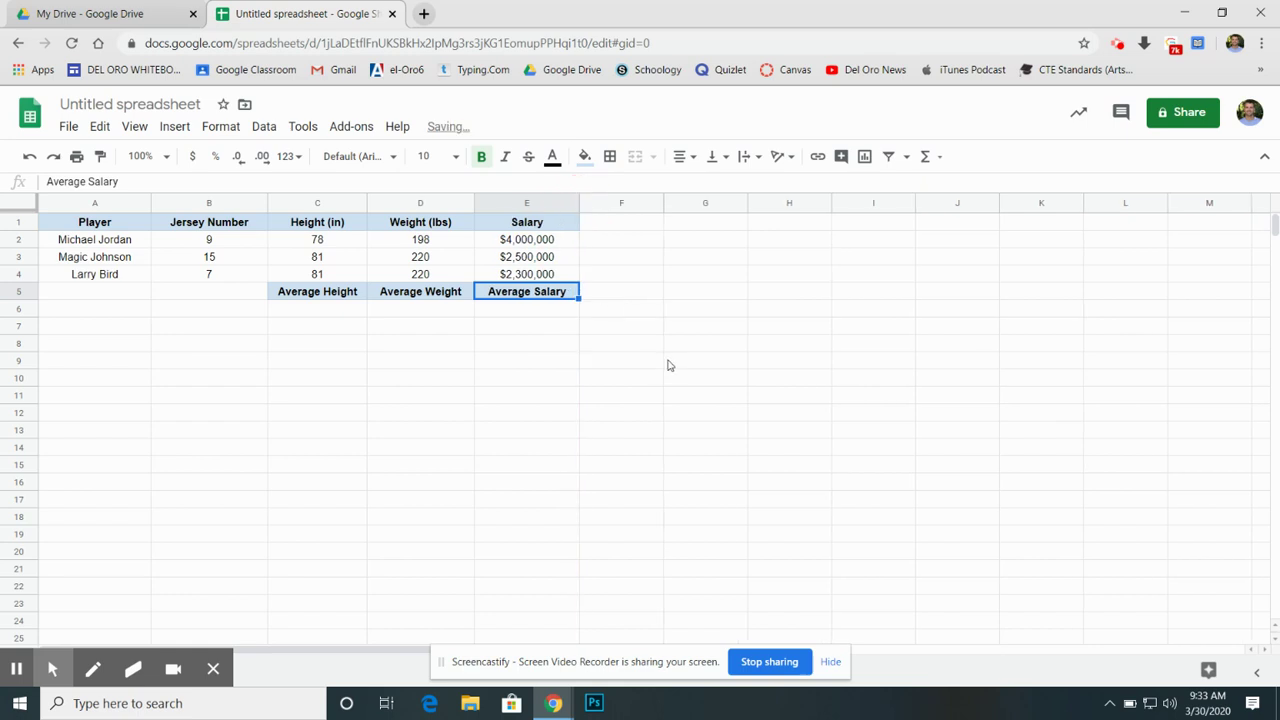
{"action": "left_click", "coordinate": [669, 362]}
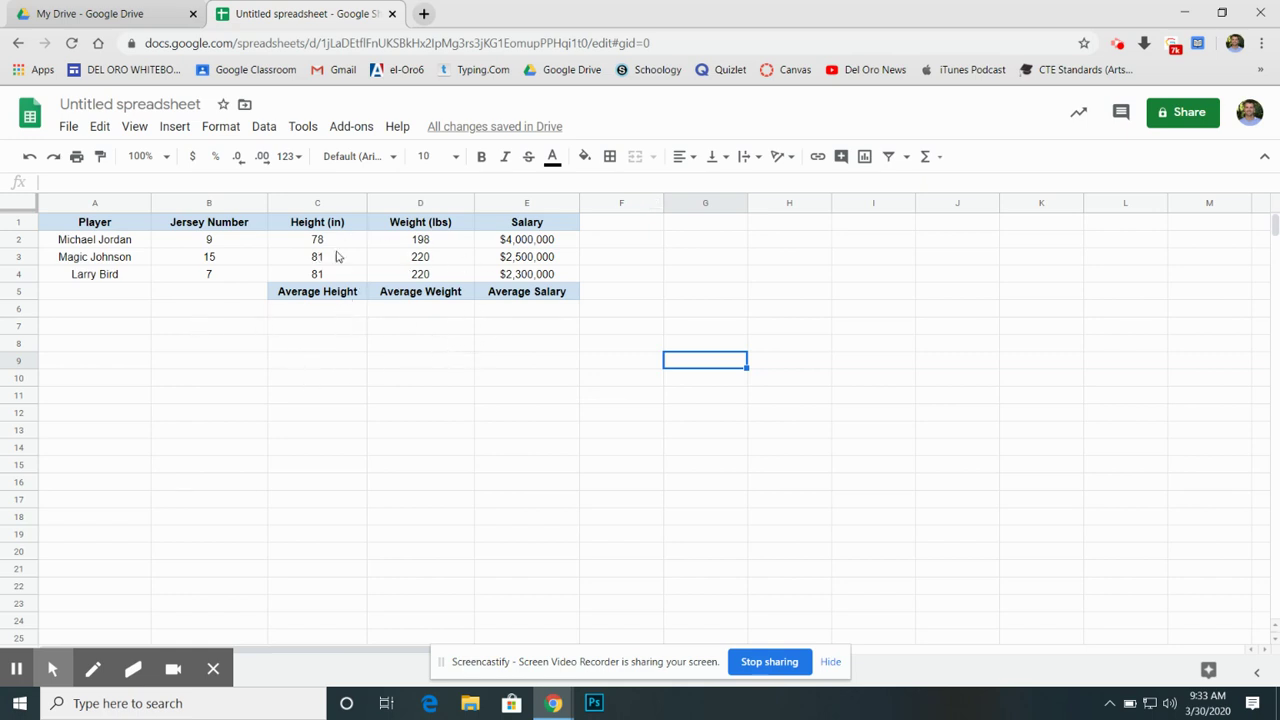
Step: Calculate the average height in C6 with an AVERAGE function over C2:C4
{"action": "left_click", "coordinate": [340, 315]}
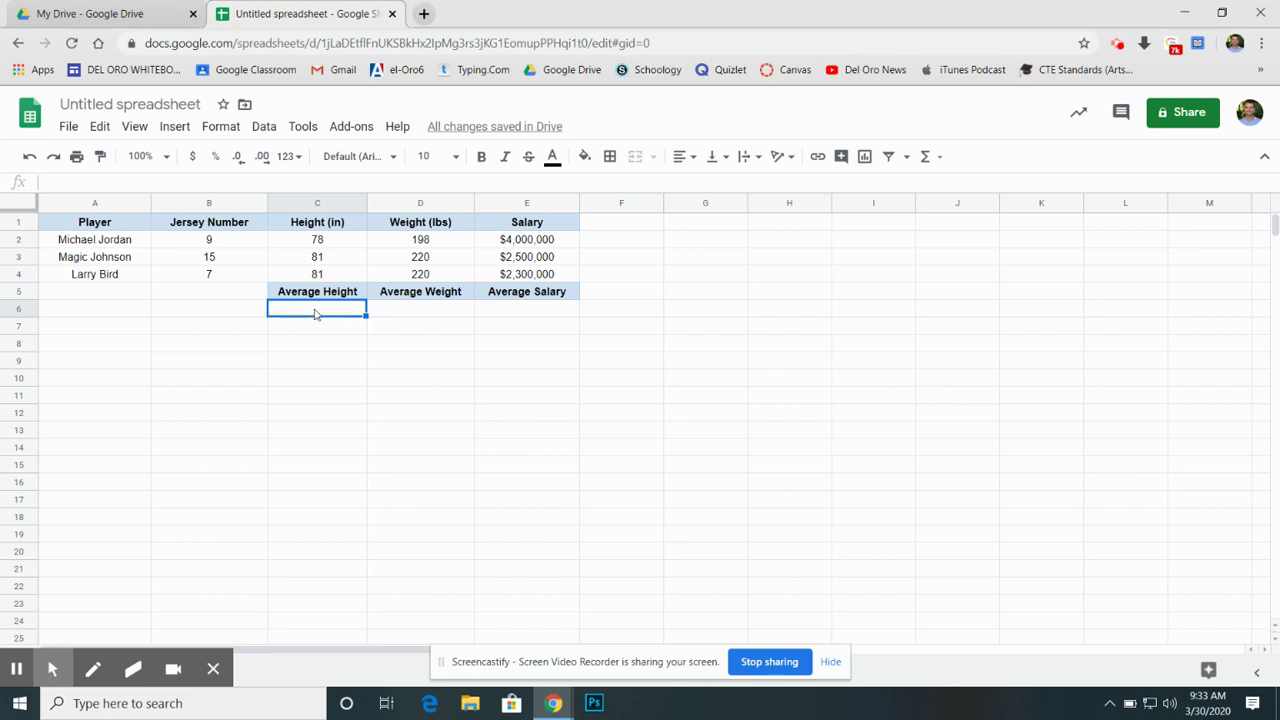
{"action": "left_click", "coordinate": [319, 345]}
{"action": "left_click", "coordinate": [320, 310]}
{"action": "left_click", "coordinate": [927, 160]}
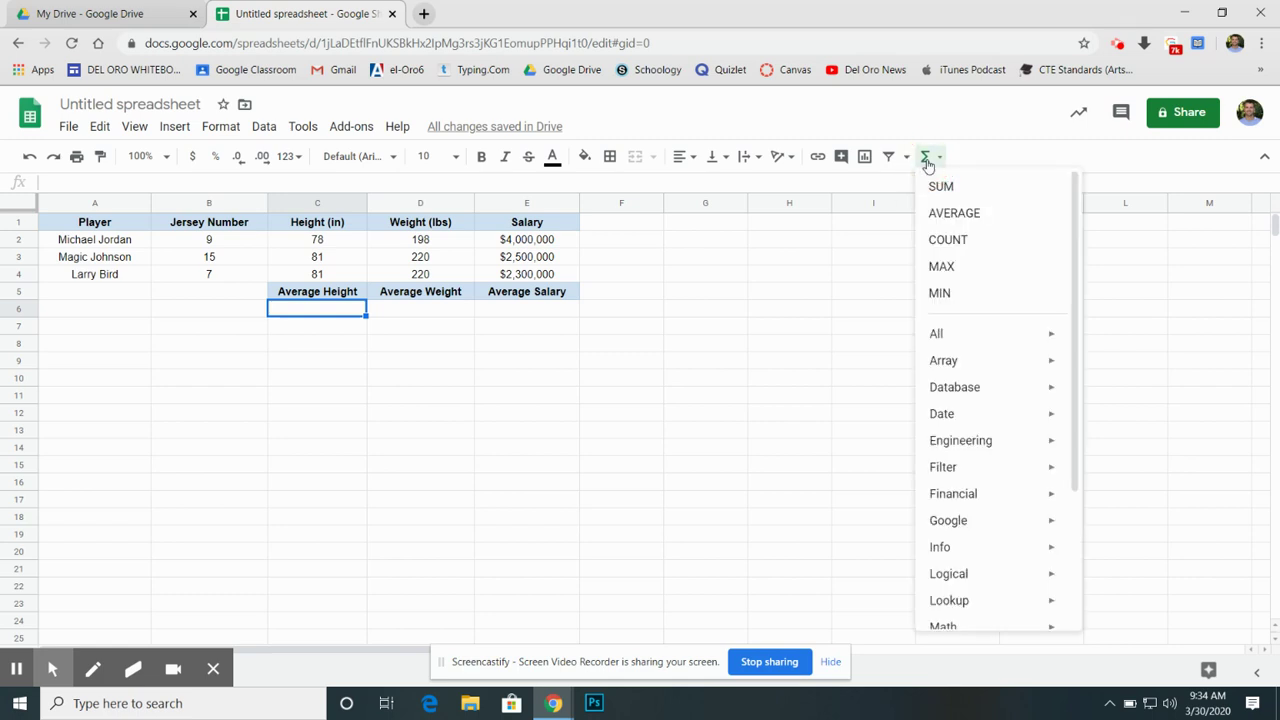
{"action": "left_click", "coordinate": [946, 218]}
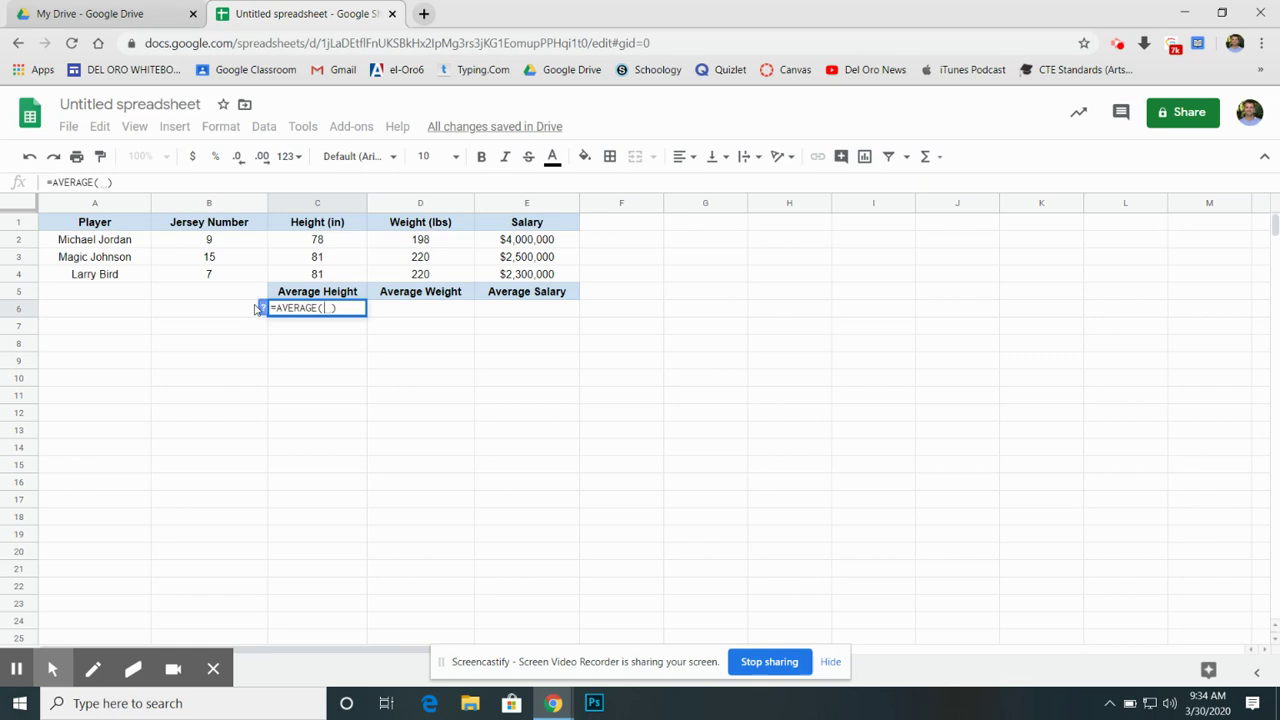
{"action": "left_click", "coordinate": [318, 240]}
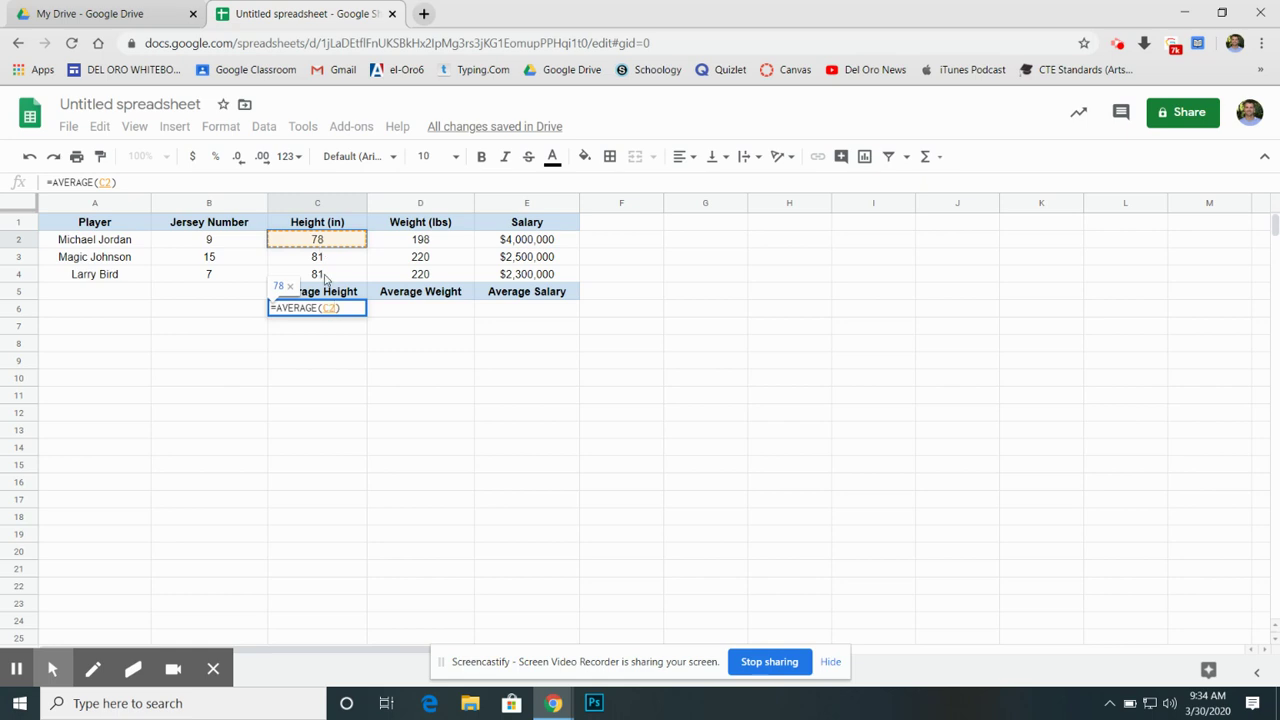
{"action": "left_click", "coordinate": [324, 278], "text": "shift"}
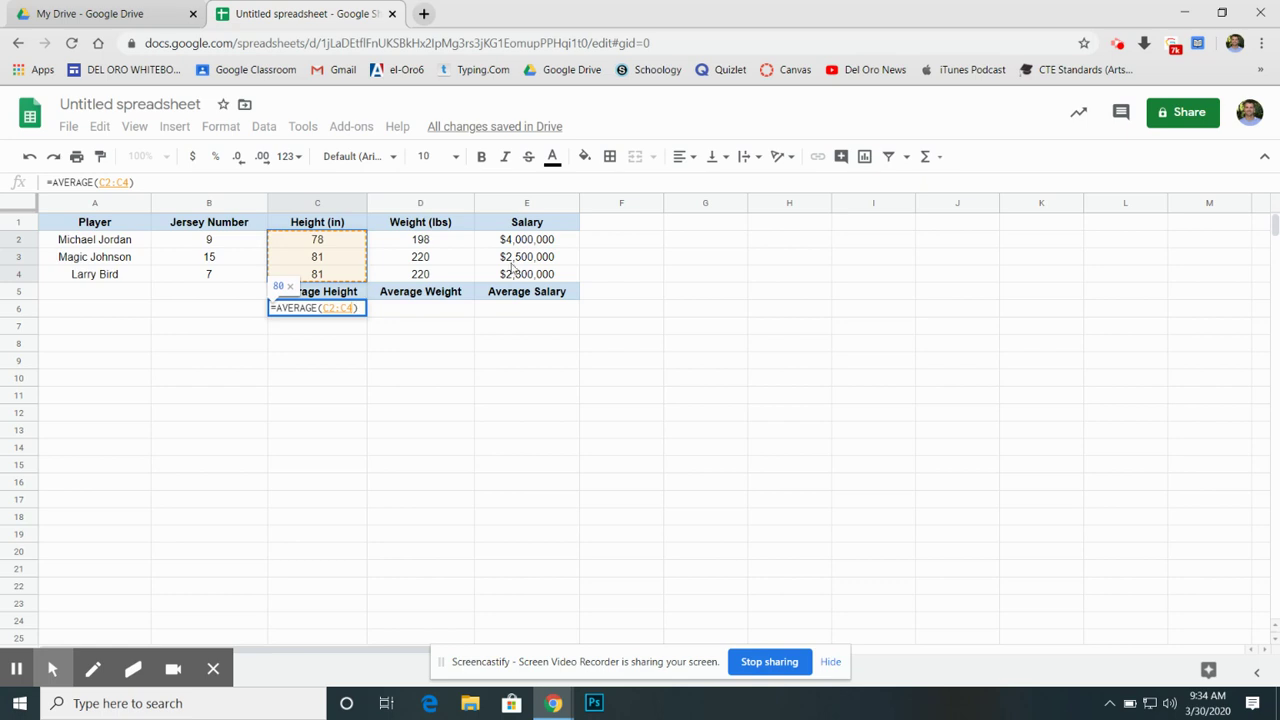
{"action": "key", "text": "Return"}
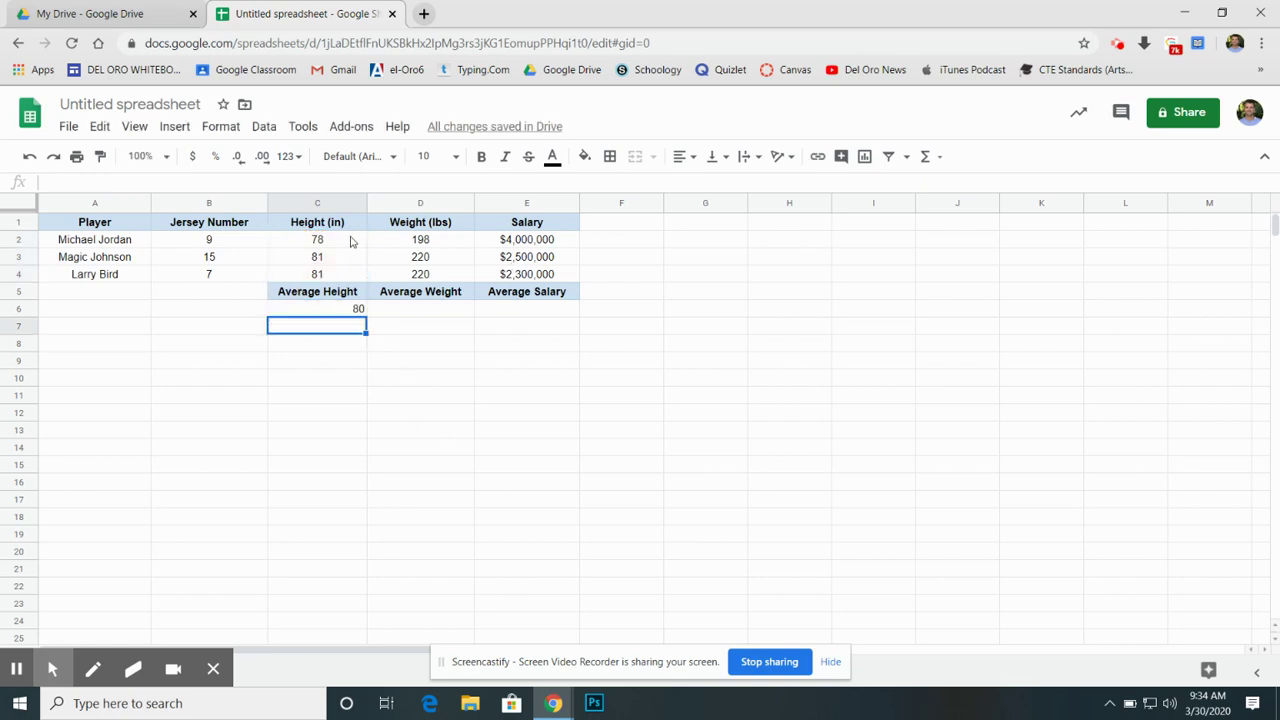
Step: Calculate the average weight in D6 with an AVERAGE function over D2:D4
{"action": "left_click", "coordinate": [407, 309]}
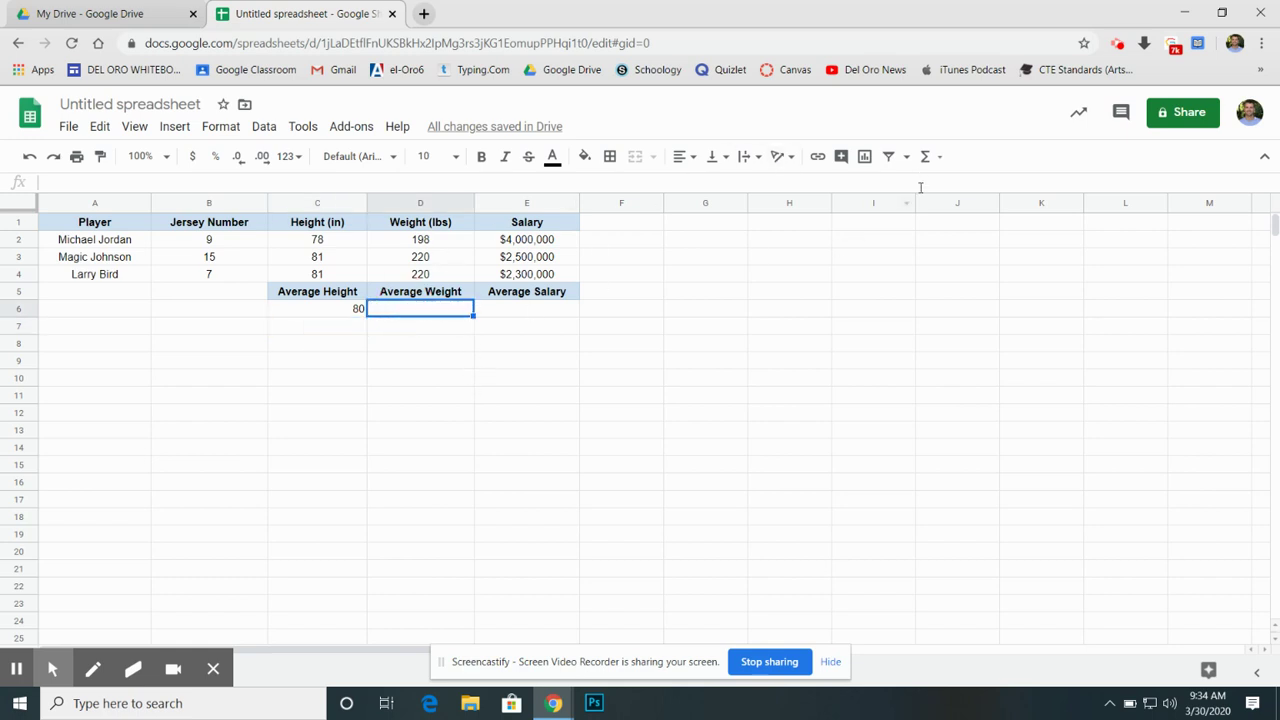
{"action": "left_click", "coordinate": [936, 156]}
{"action": "left_click", "coordinate": [940, 207]}
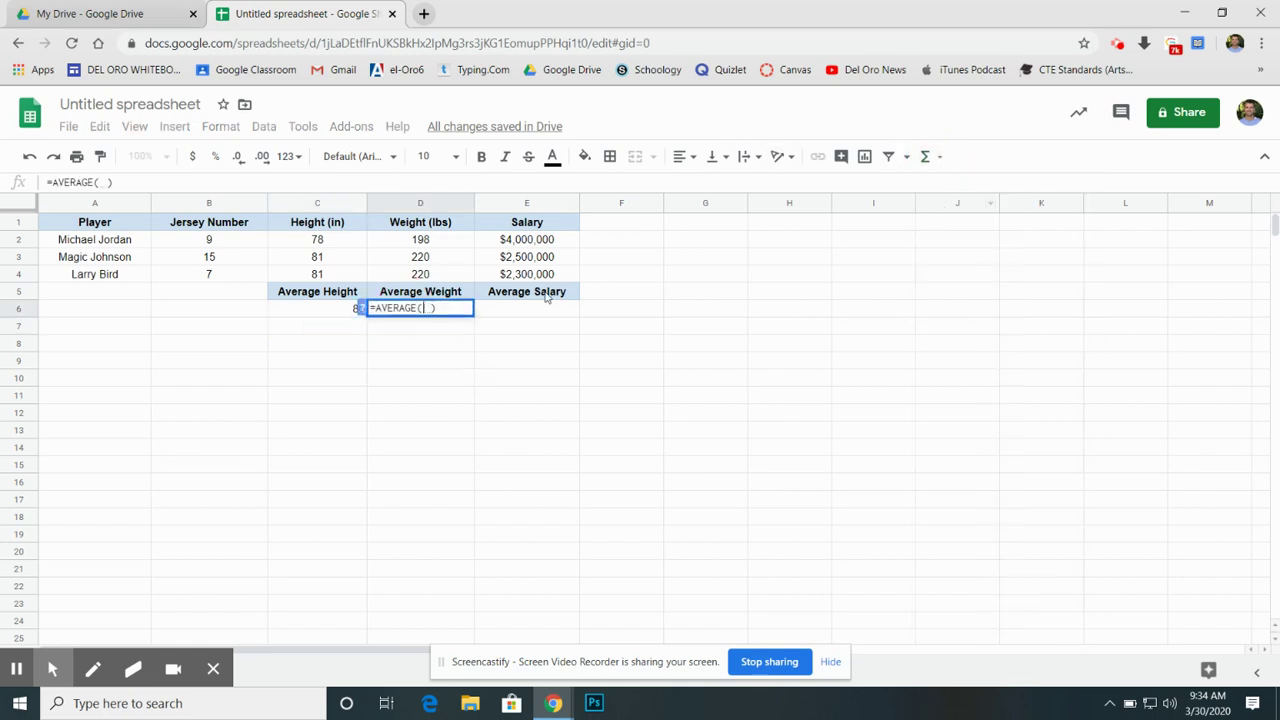
{"action": "left_click", "coordinate": [441, 240]}
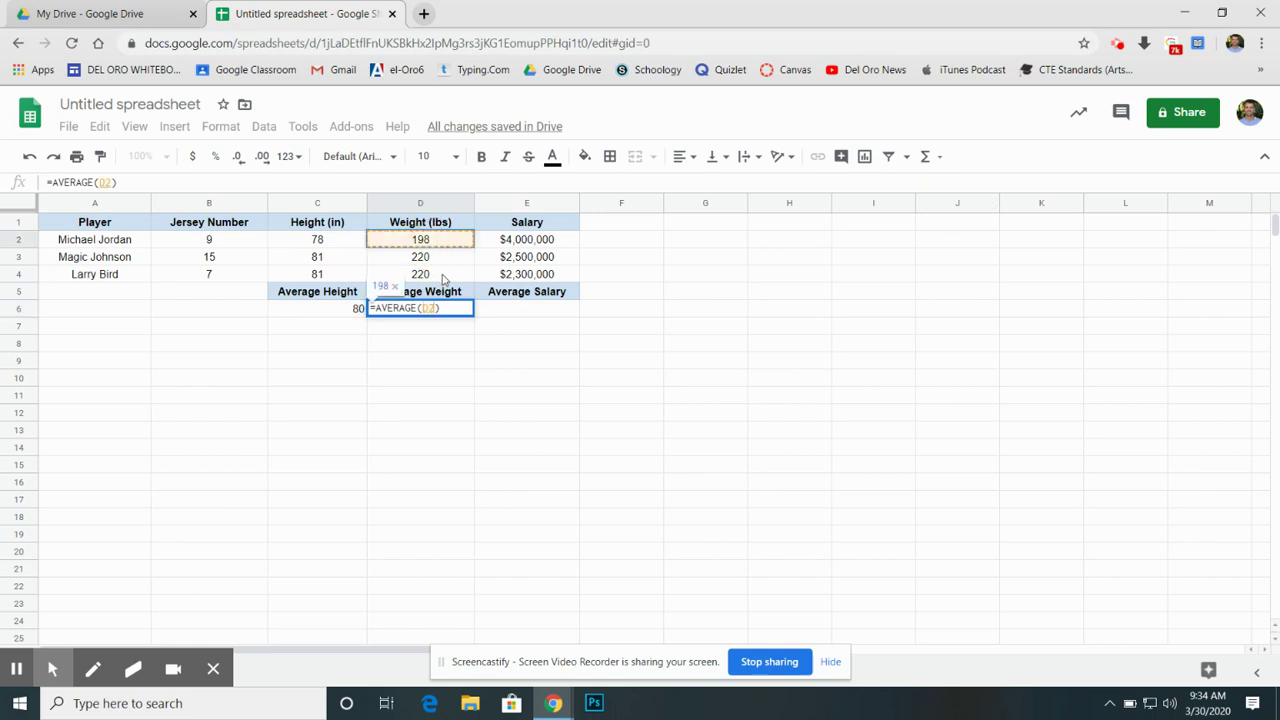
{"action": "left_click_drag", "start_coordinate": [441, 240], "coordinate": [443, 280]}
{"action": "key", "text": "Return"}
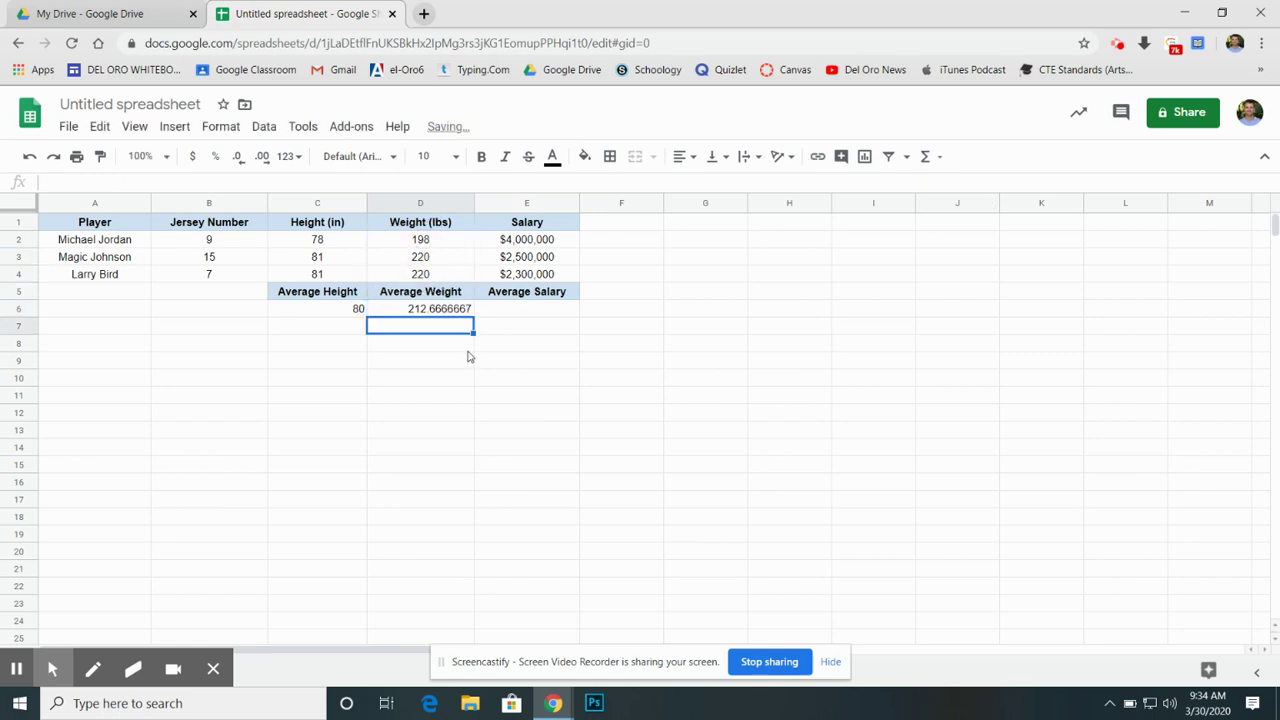
Step: Calculate the average salary in E6 with an AVERAGE function over E2:E4
{"action": "left_click", "coordinate": [516, 304]}
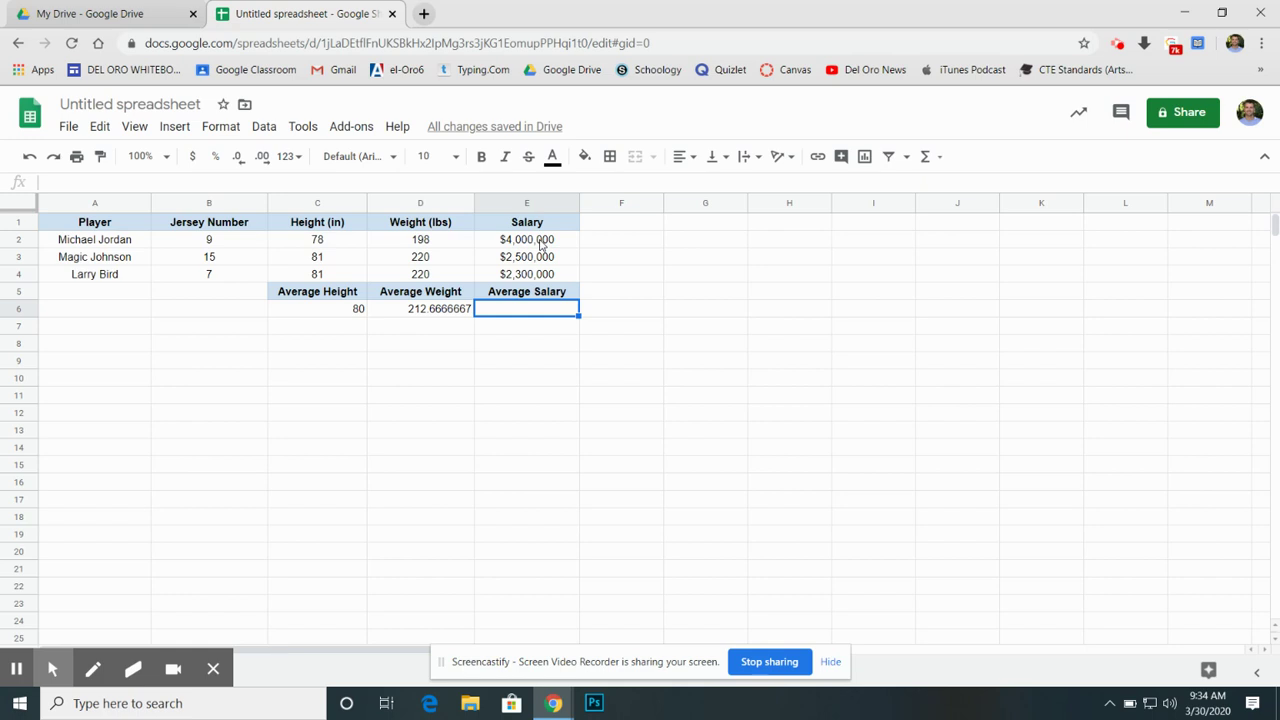
{"action": "left_click", "coordinate": [925, 156]}
{"action": "left_click", "coordinate": [946, 212]}
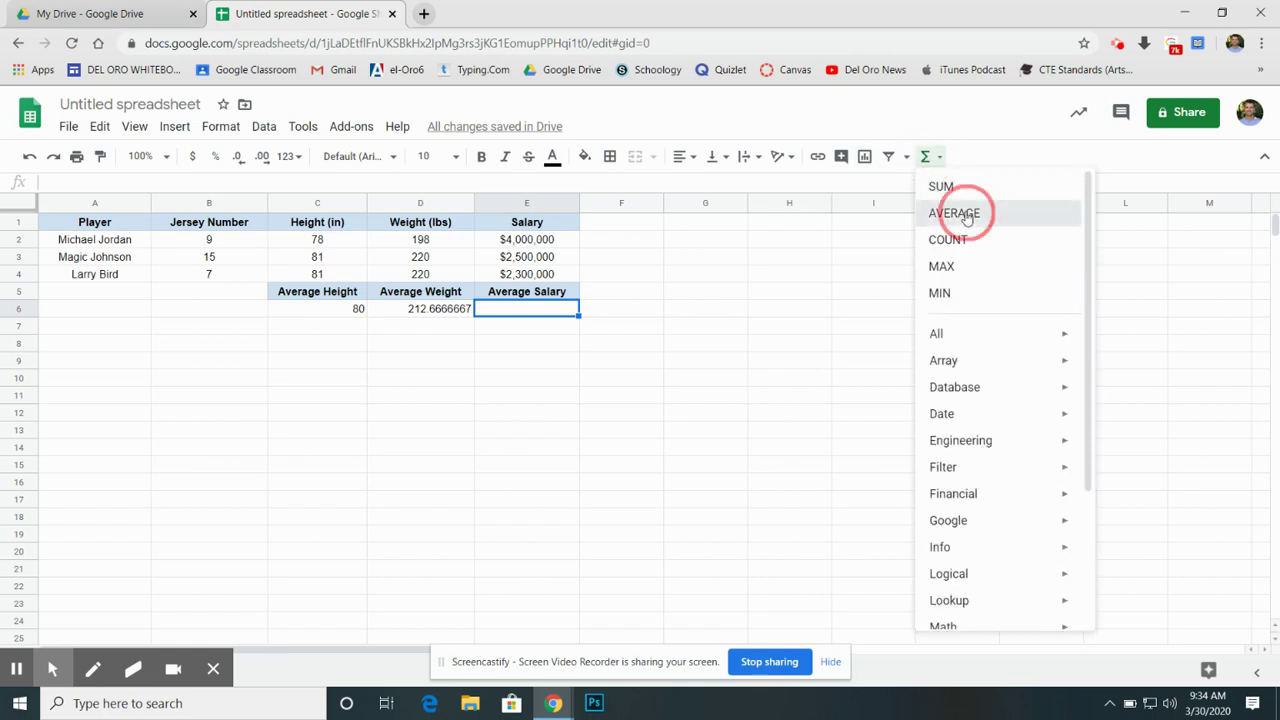
{"action": "left_click", "coordinate": [538, 243]}
{"action": "left_click", "coordinate": [560, 274], "text": "shift"}
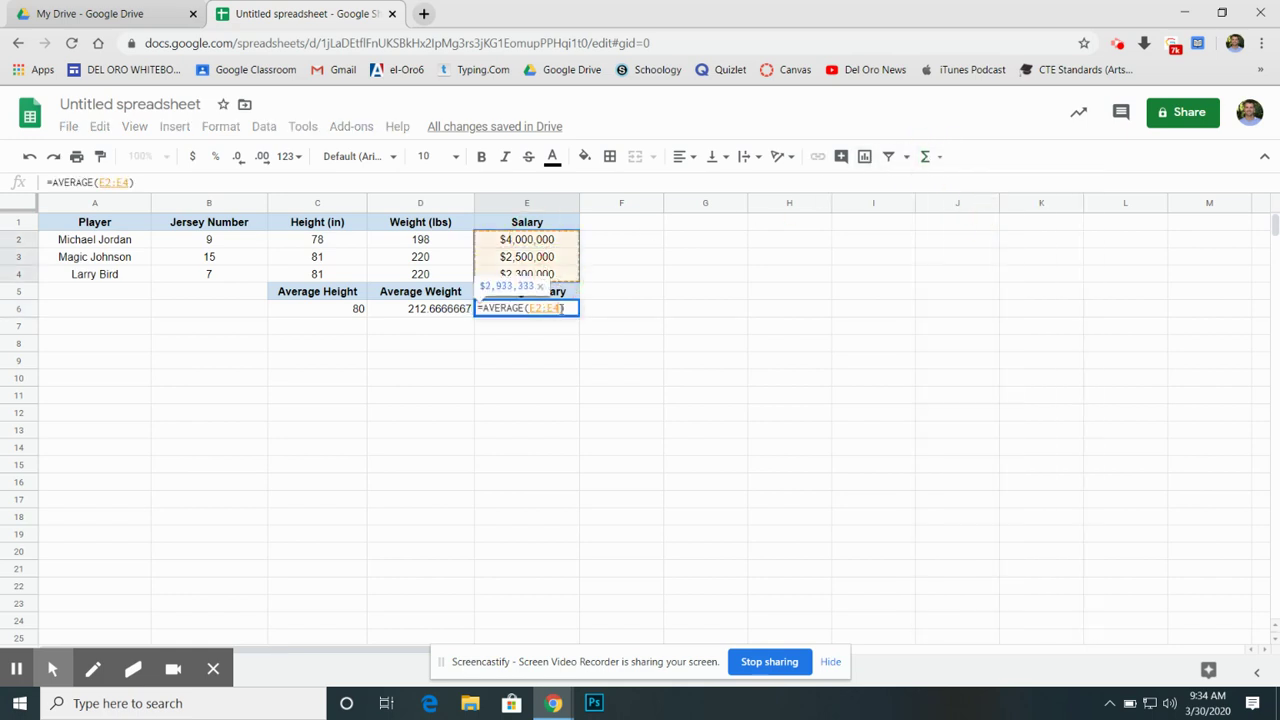
{"action": "key", "text": "Return"}
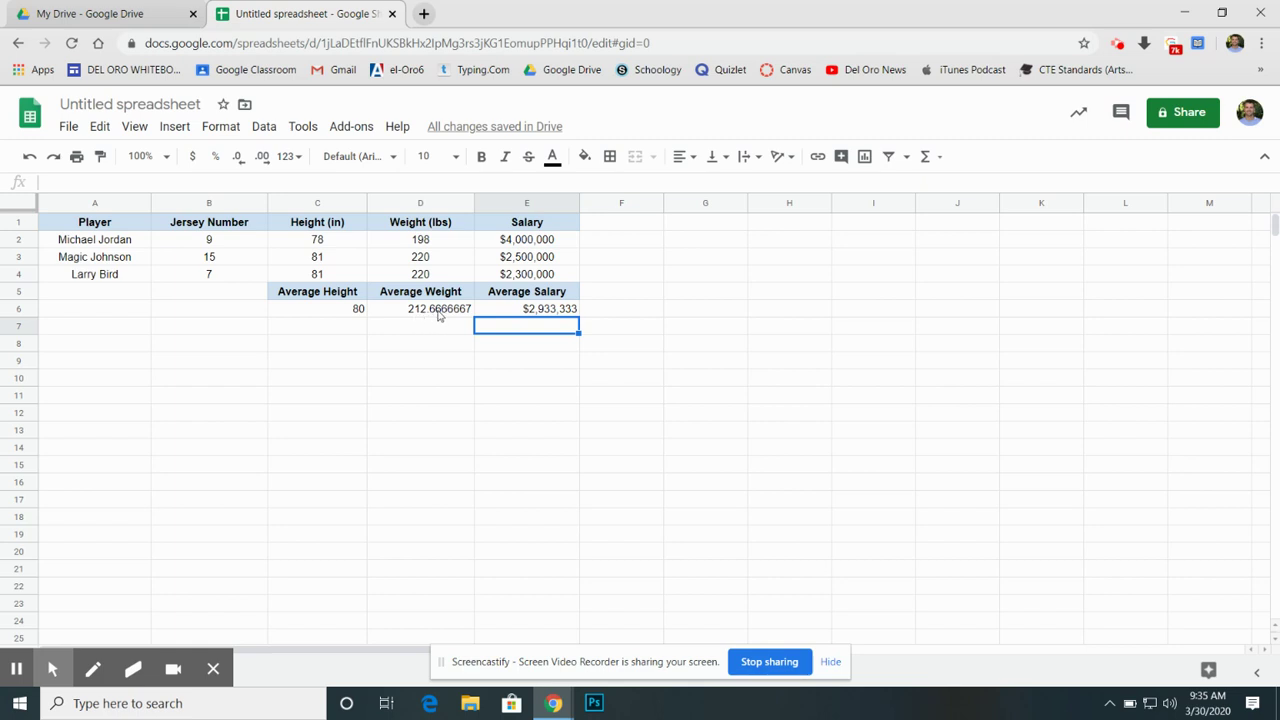
Step: Reduce the average weight in D6 to one decimal place
{"action": "left_click", "coordinate": [440, 312]}
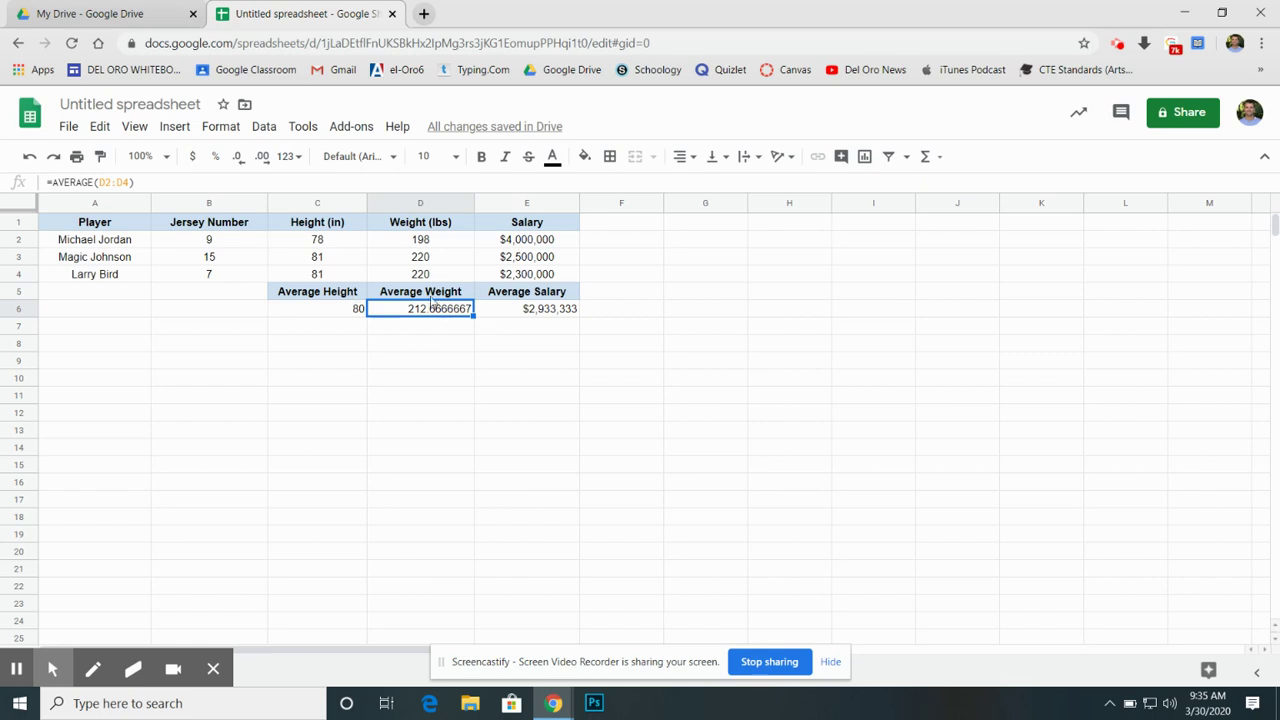
{"action": "left_click", "coordinate": [240, 164]}
{"action": "left_click", "coordinate": [240, 164]}
{"action": "left_click", "coordinate": [240, 164]}
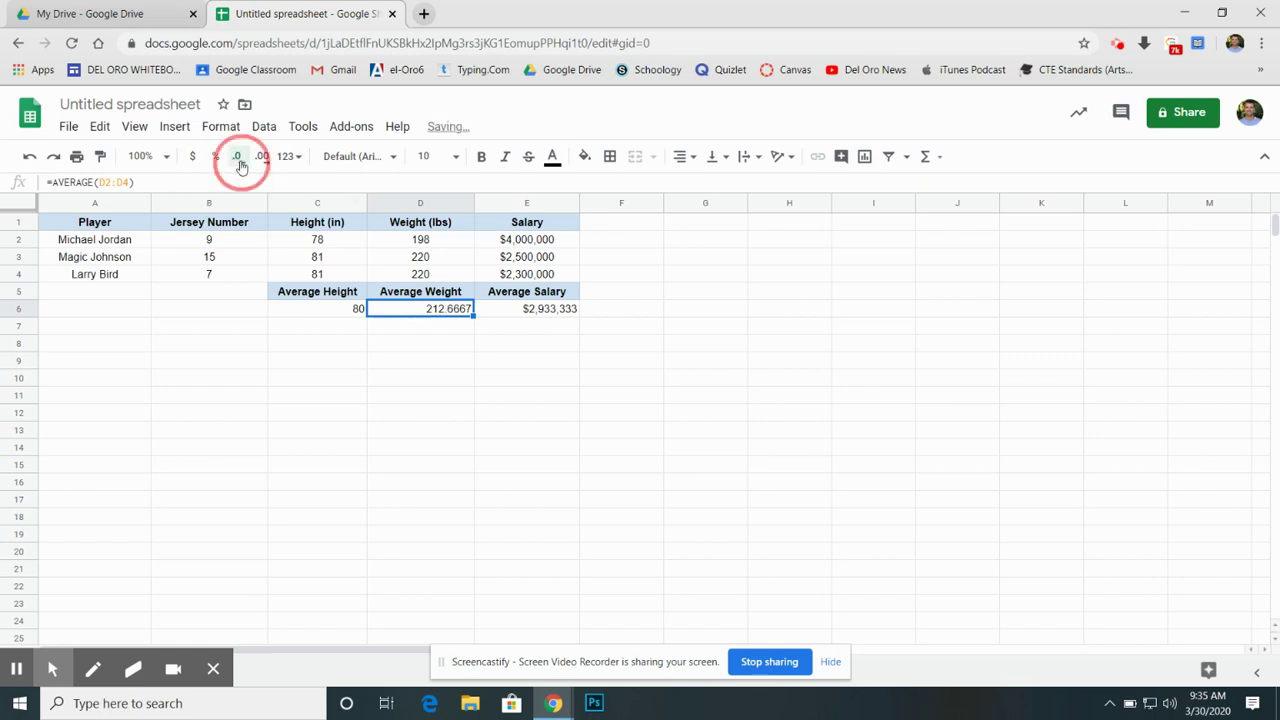
{"action": "left_click", "coordinate": [240, 164]}
{"action": "left_click", "coordinate": [240, 164]}
{"action": "left_click", "coordinate": [240, 164]}
{"action": "left_click", "coordinate": [506, 485]}
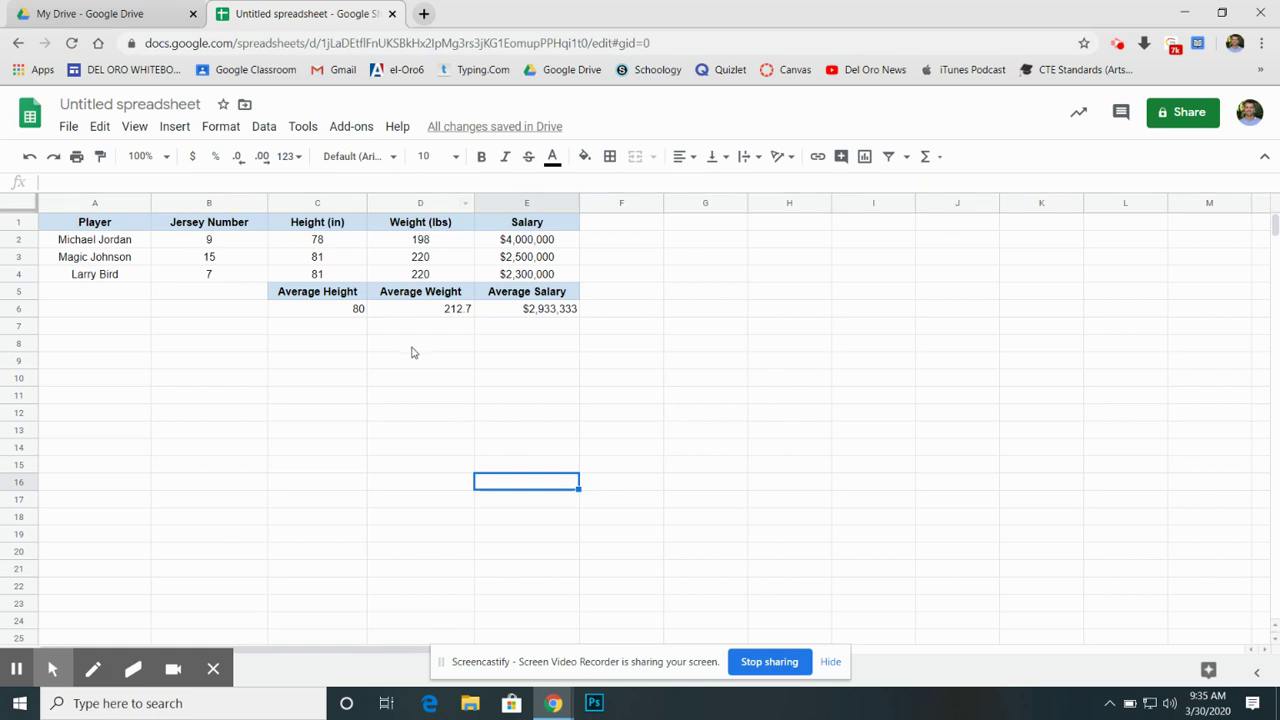
Step: Center the average values in C6:E6 horizontally
{"action": "left_click_drag", "start_coordinate": [357, 309], "coordinate": [543, 313]}
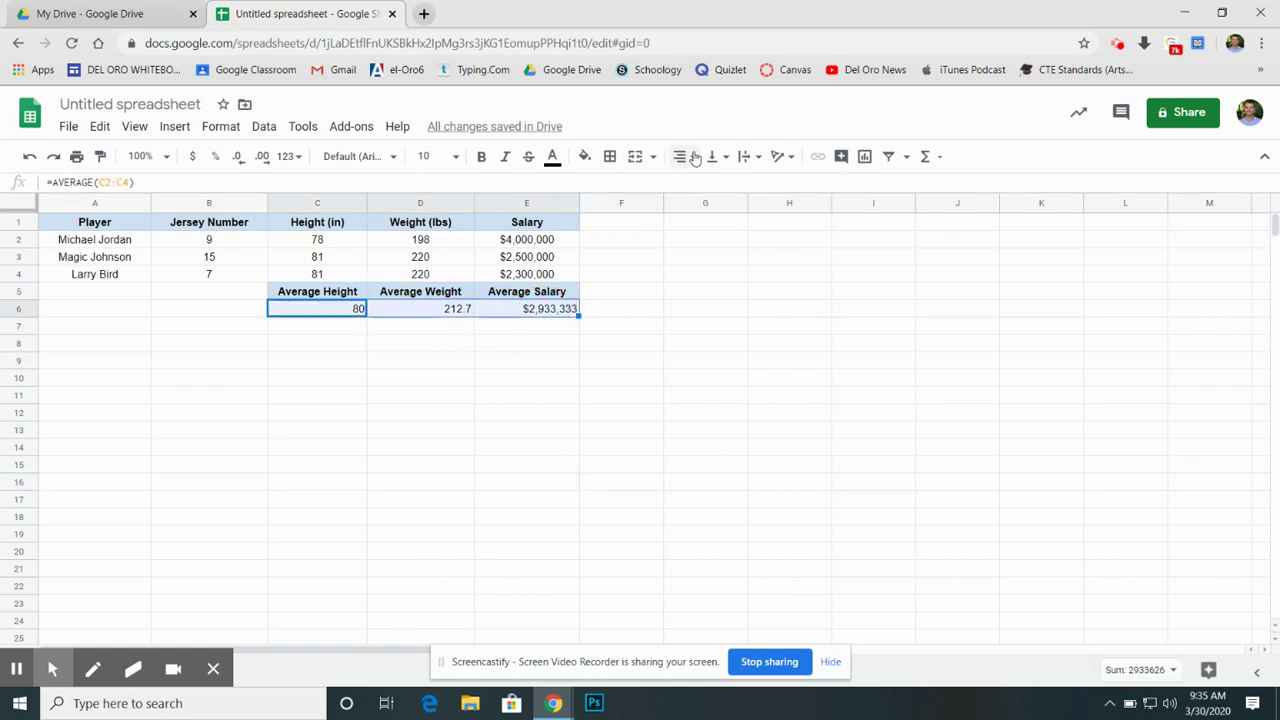
{"action": "left_click", "coordinate": [685, 156]}
{"action": "left_click", "coordinate": [703, 183]}
{"action": "left_click", "coordinate": [662, 357]}
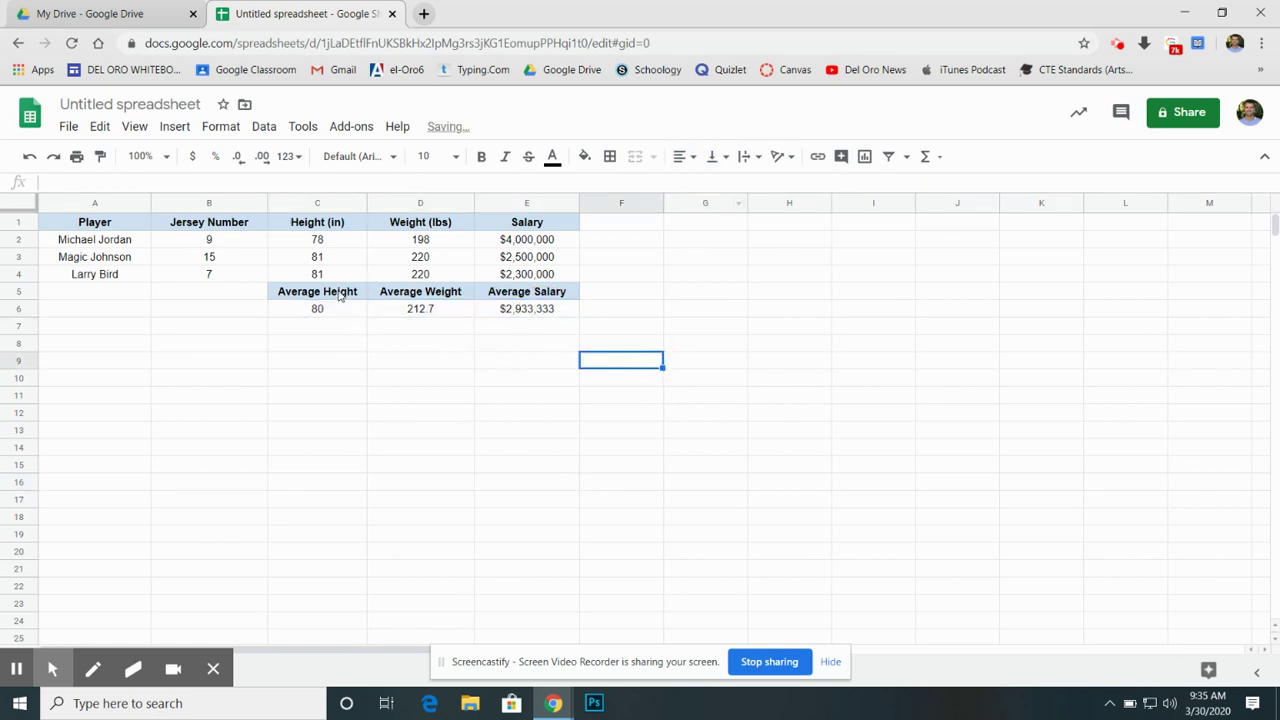
Step: Change the fill color of the average labels in C5:E5 to light green
{"action": "left_click_drag", "start_coordinate": [358, 298], "coordinate": [535, 293]}
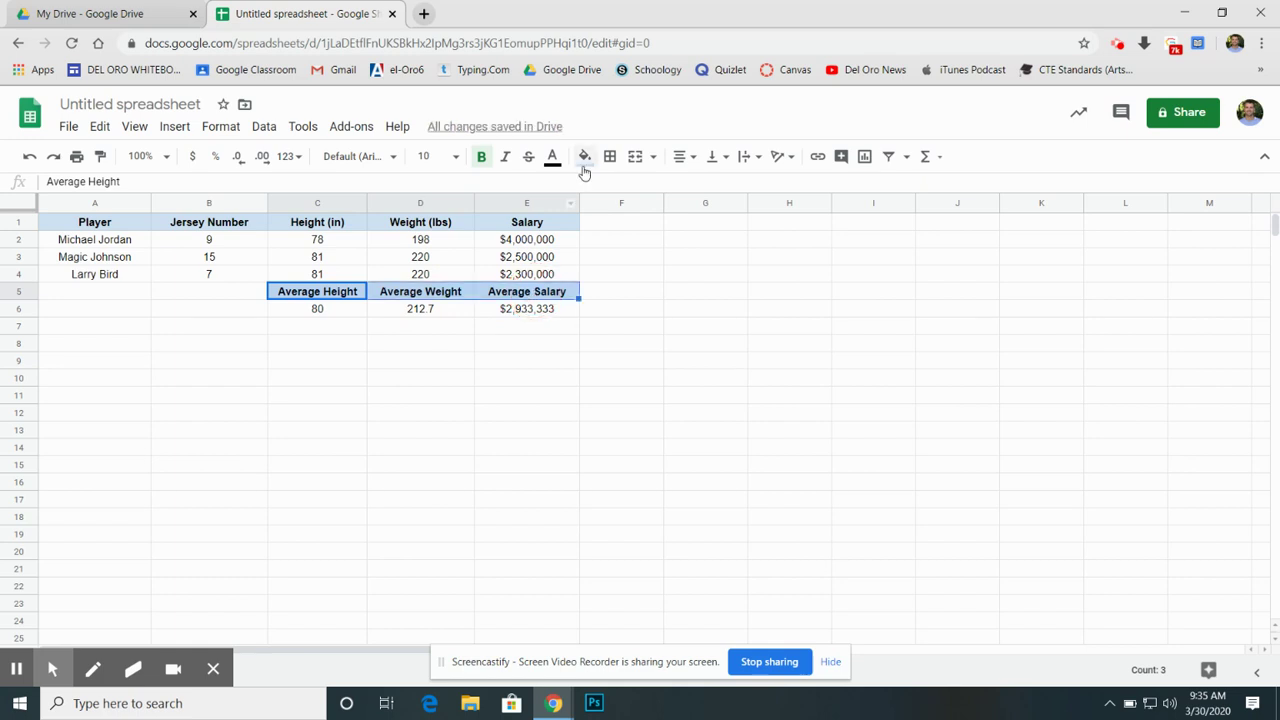
{"action": "left_click", "coordinate": [585, 156]}
{"action": "left_click", "coordinate": [666, 253]}
{"action": "left_click", "coordinate": [575, 379]}
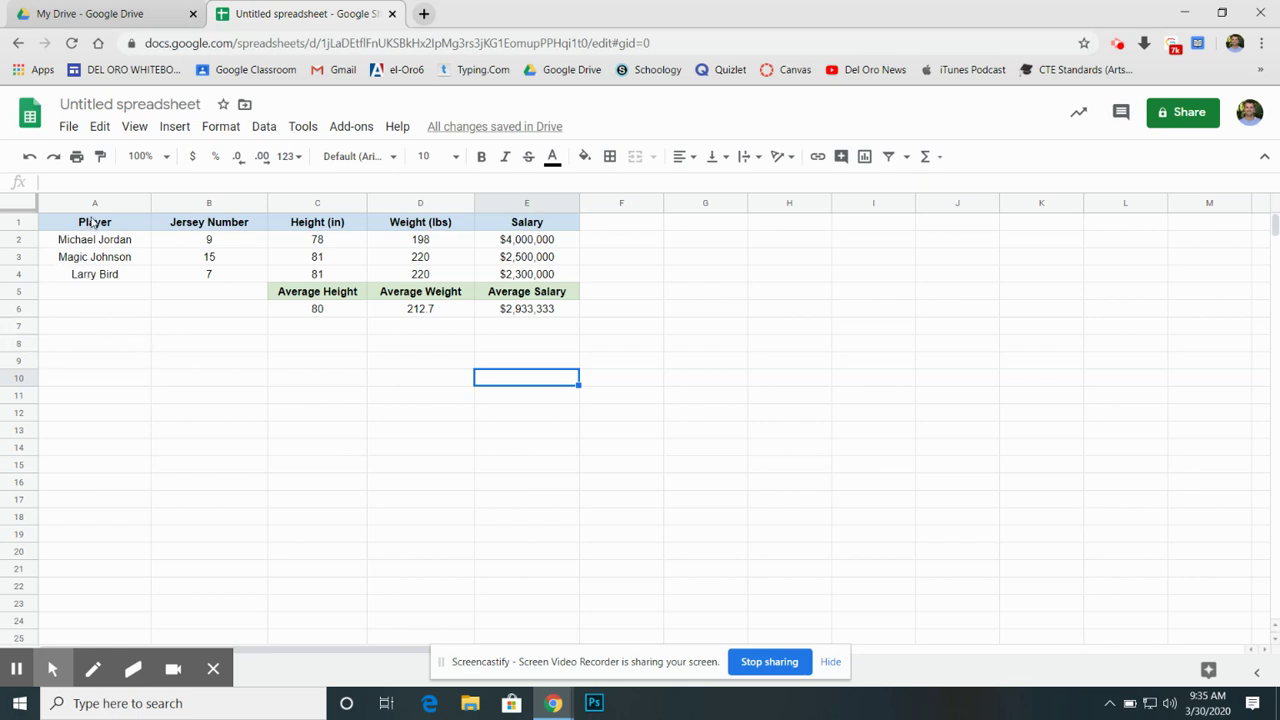
Step: Apply borders on all sides of every cell in the player table A1:E4
{"action": "left_click_drag", "start_coordinate": [90, 224], "coordinate": [545, 281]}
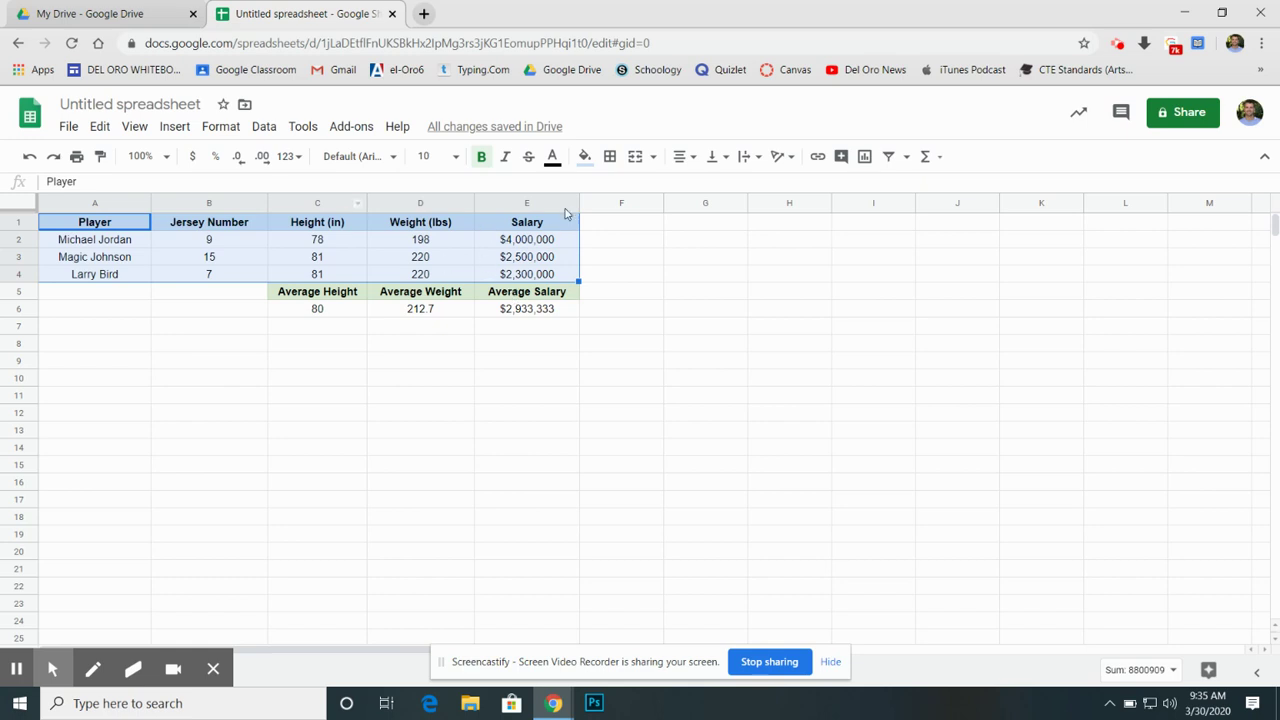
{"action": "left_click", "coordinate": [610, 157]}
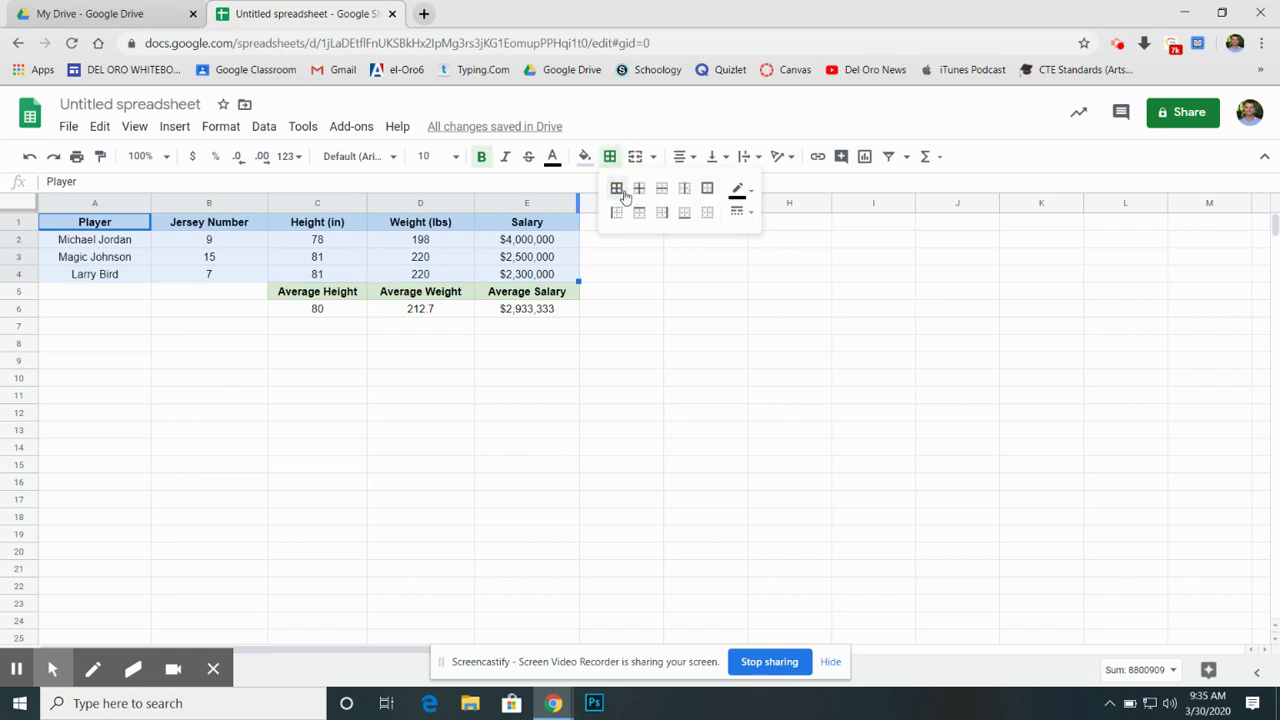
{"action": "left_click", "coordinate": [618, 186]}
{"action": "left_click", "coordinate": [608, 368]}
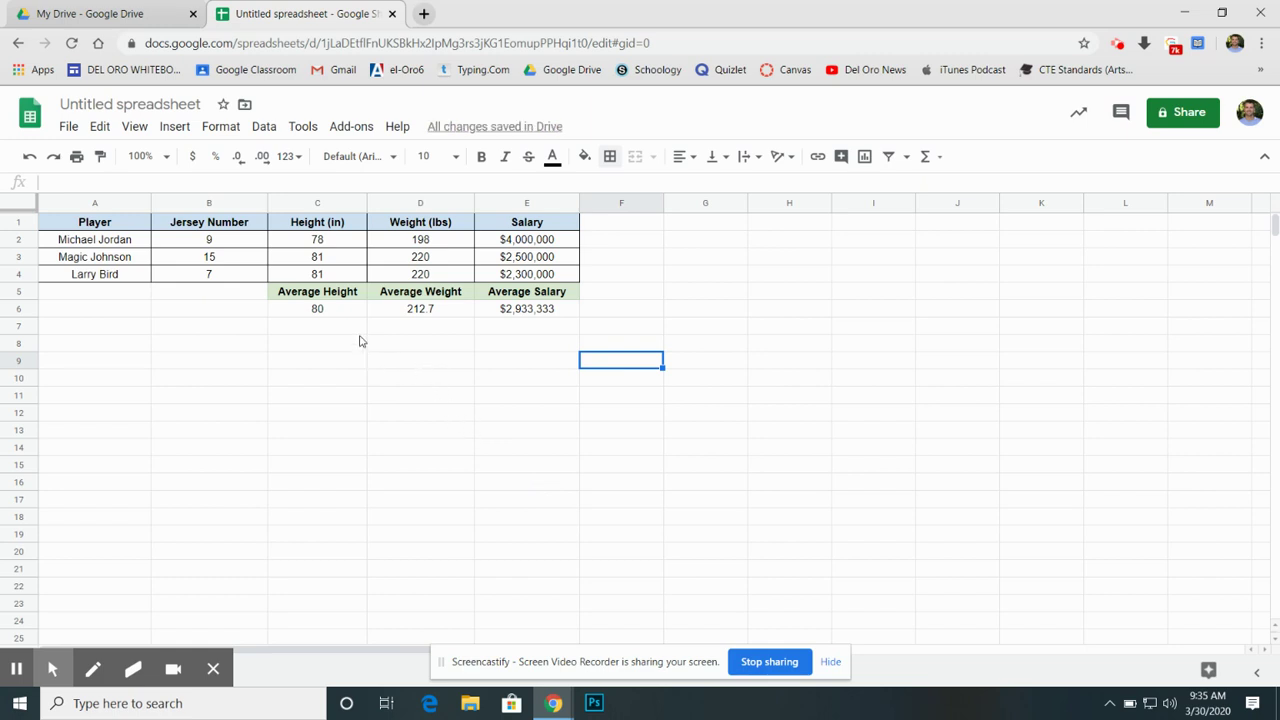
Step: Apply borders on all sides of every cell in the averages block C5:E6
{"action": "left_click_drag", "start_coordinate": [325, 295], "coordinate": [530, 309]}
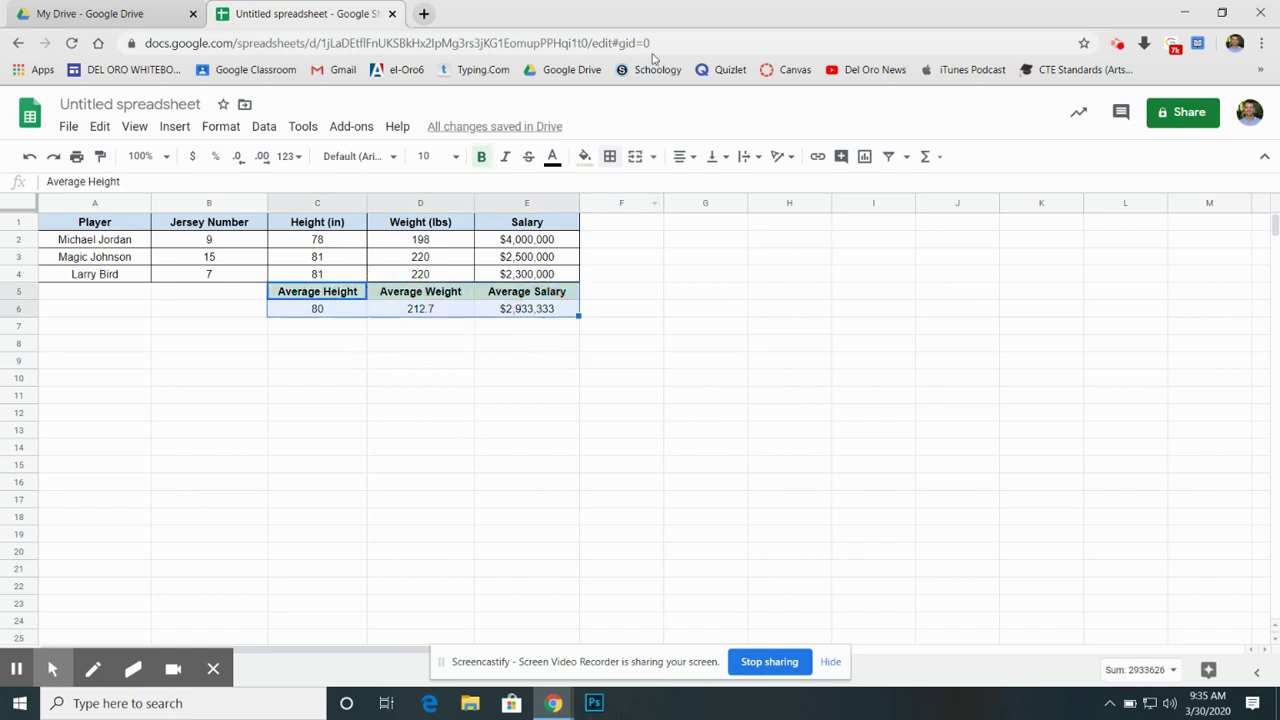
{"action": "left_click", "coordinate": [610, 157]}
{"action": "left_click", "coordinate": [618, 186]}
{"action": "left_click", "coordinate": [557, 436]}
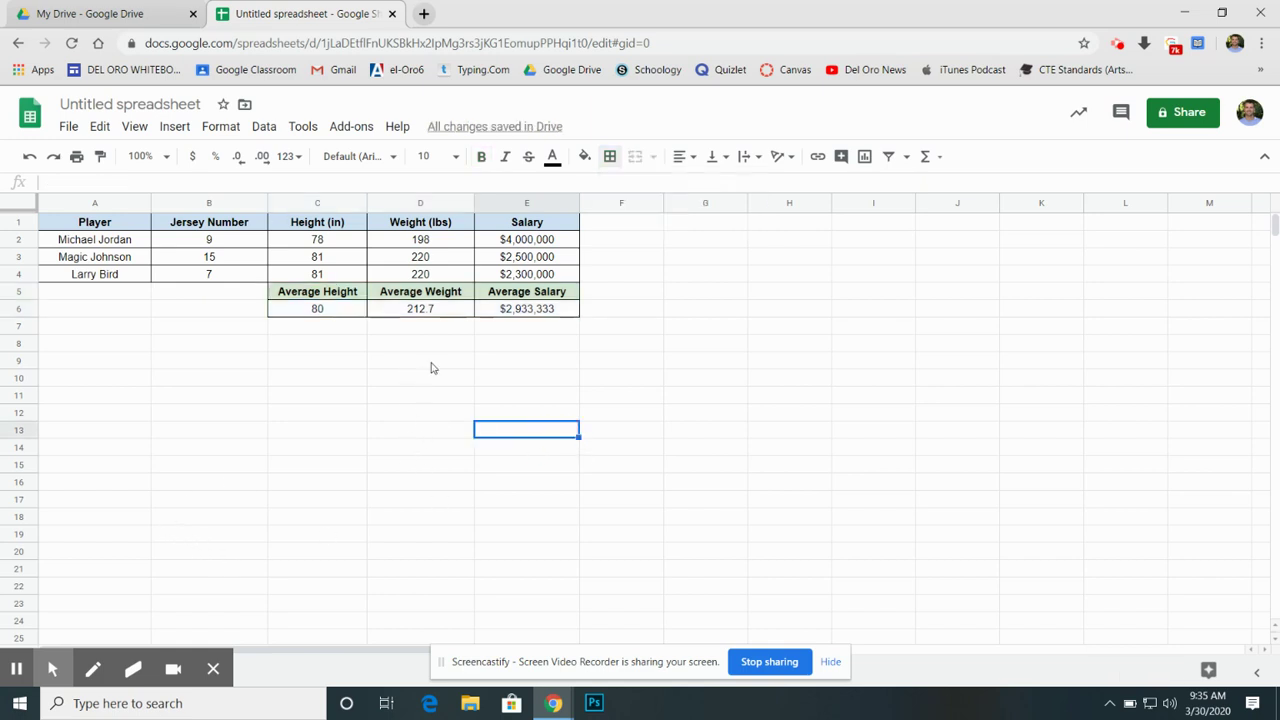
Step: Enter the label "Total $ Given" in cell E7 below the average salary
{"action": "left_click", "coordinate": [528, 327]}
{"action": "type", "text": "T"}
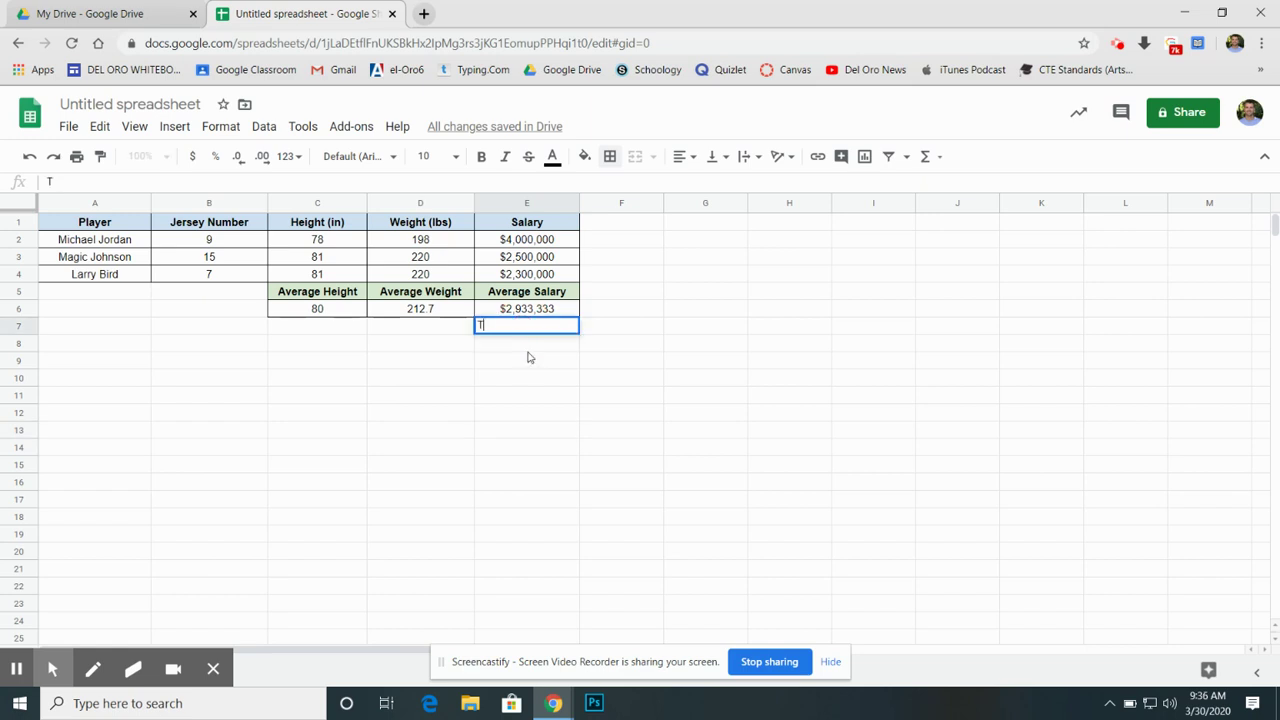
{"action": "type", "text": "otal $ Given"}
{"action": "left_click", "coordinate": [426, 360]}
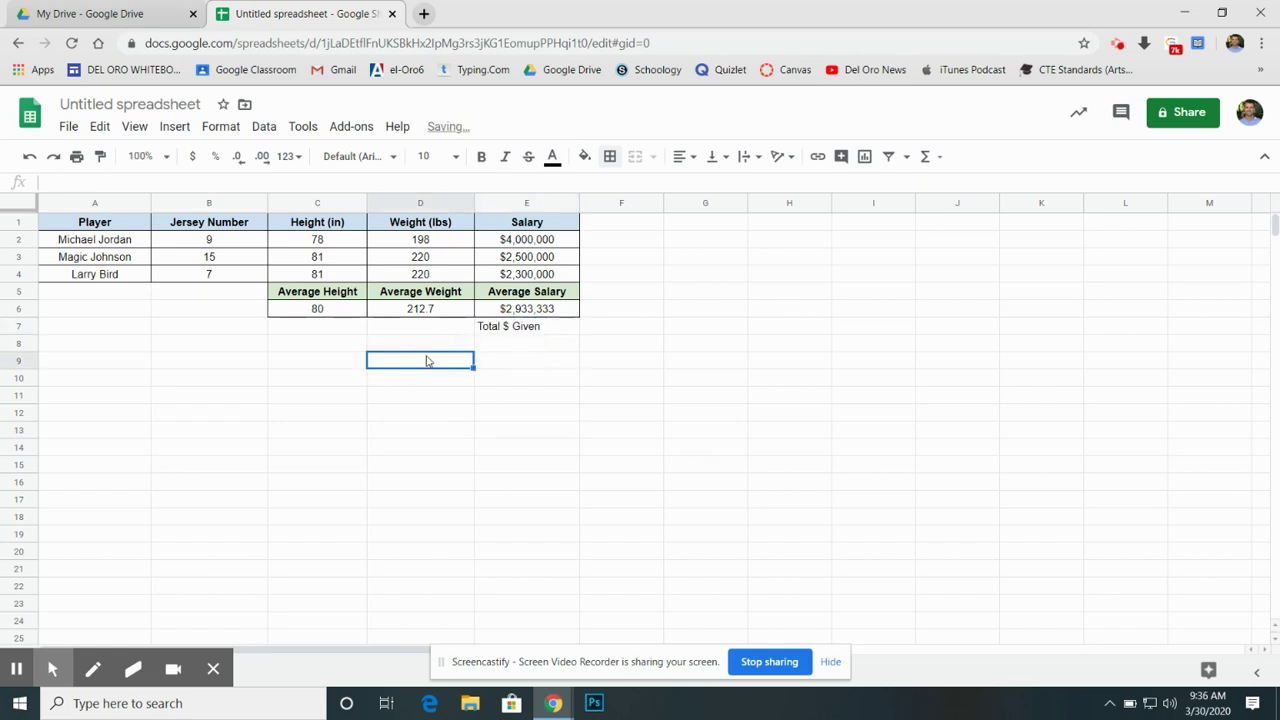
Step: Copy the formatting of the "Average Salary" label in E5 onto the "Total $ Given" label in E7
{"action": "left_click", "coordinate": [515, 326]}
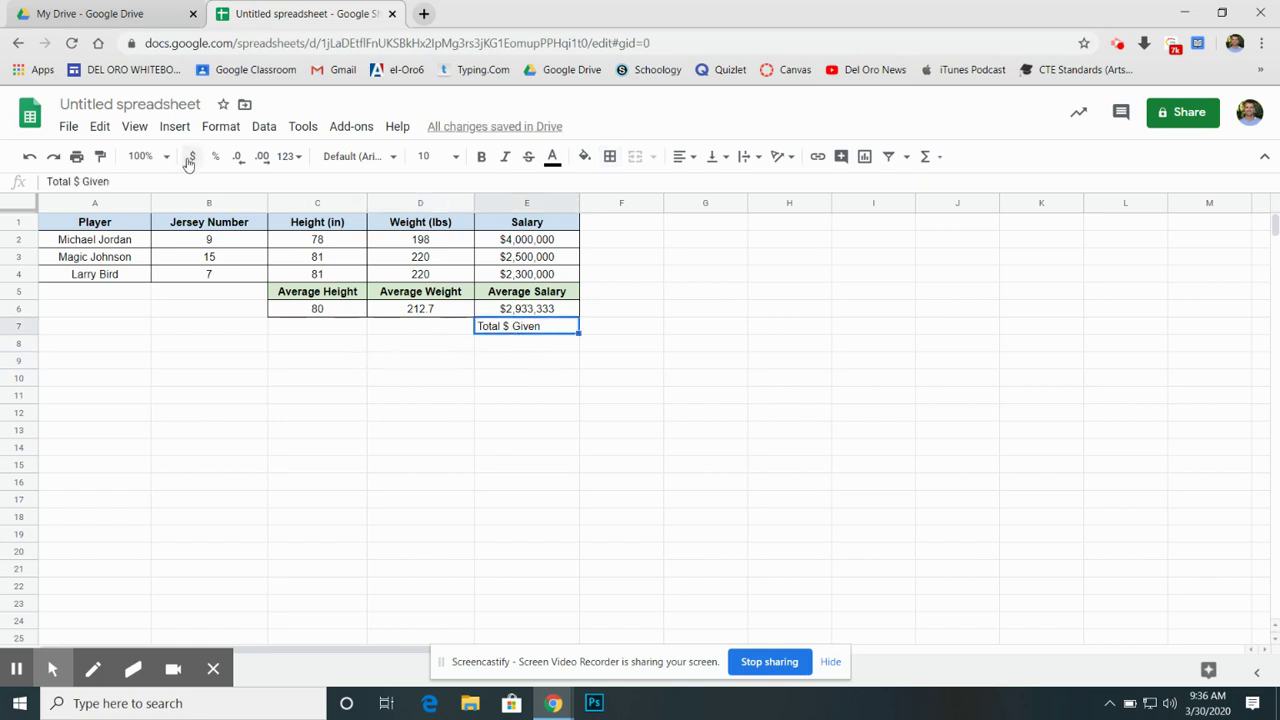
{"action": "left_click", "coordinate": [540, 293]}
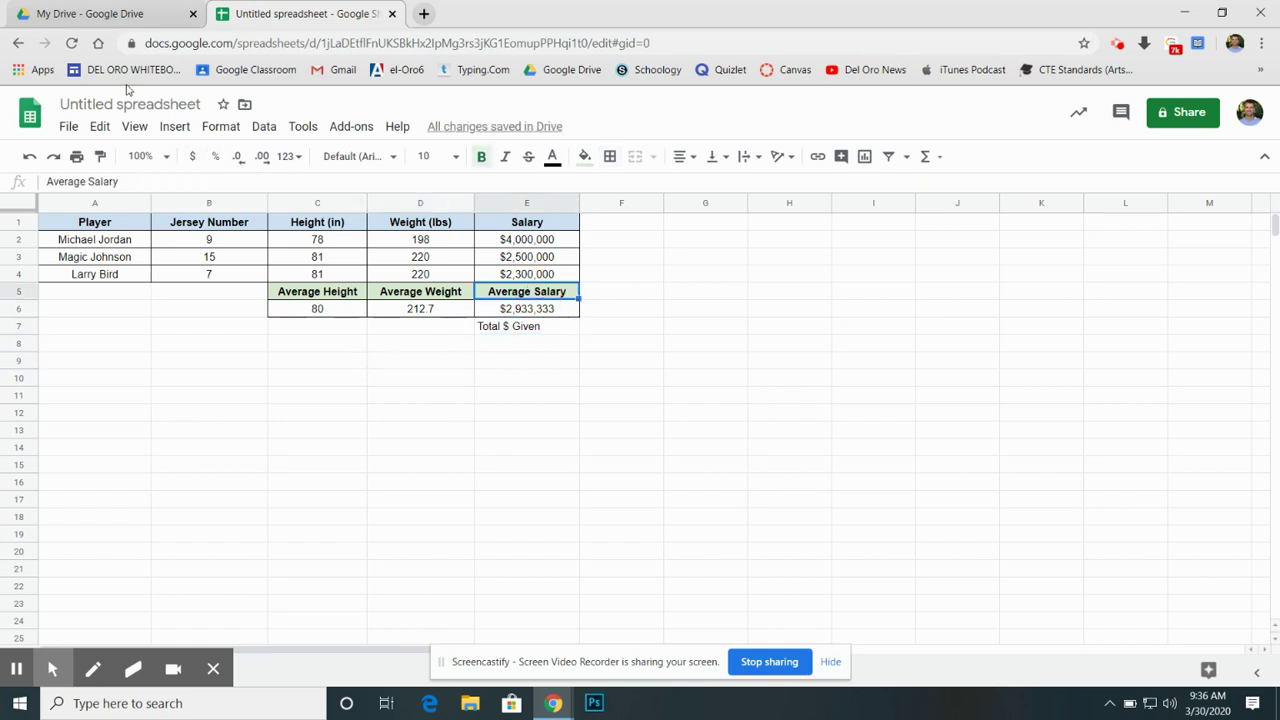
{"action": "left_click", "coordinate": [100, 156]}
{"action": "left_click", "coordinate": [518, 330]}
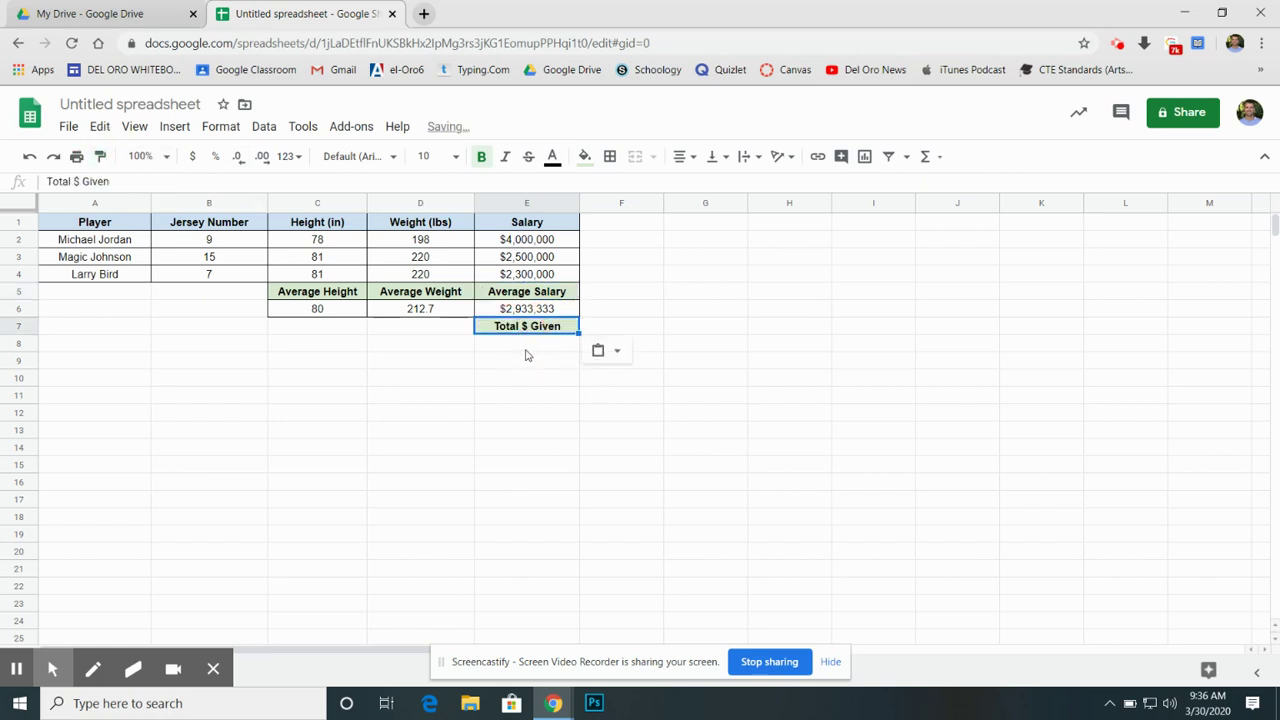
Step: Calculate the total of the salaries E2:E4 in cell E8 with the SUM function
{"action": "left_click", "coordinate": [529, 349]}
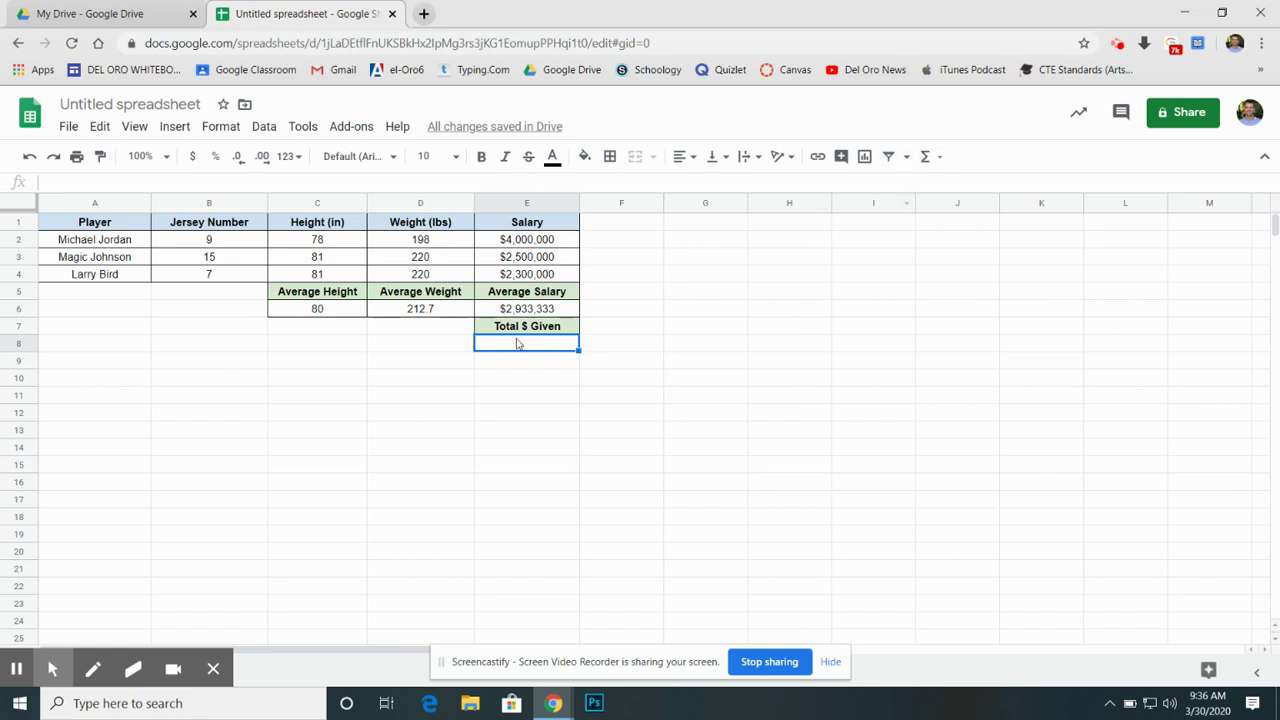
{"action": "left_click", "coordinate": [522, 349]}
{"action": "left_click", "coordinate": [527, 353]}
{"action": "left_click", "coordinate": [926, 160]}
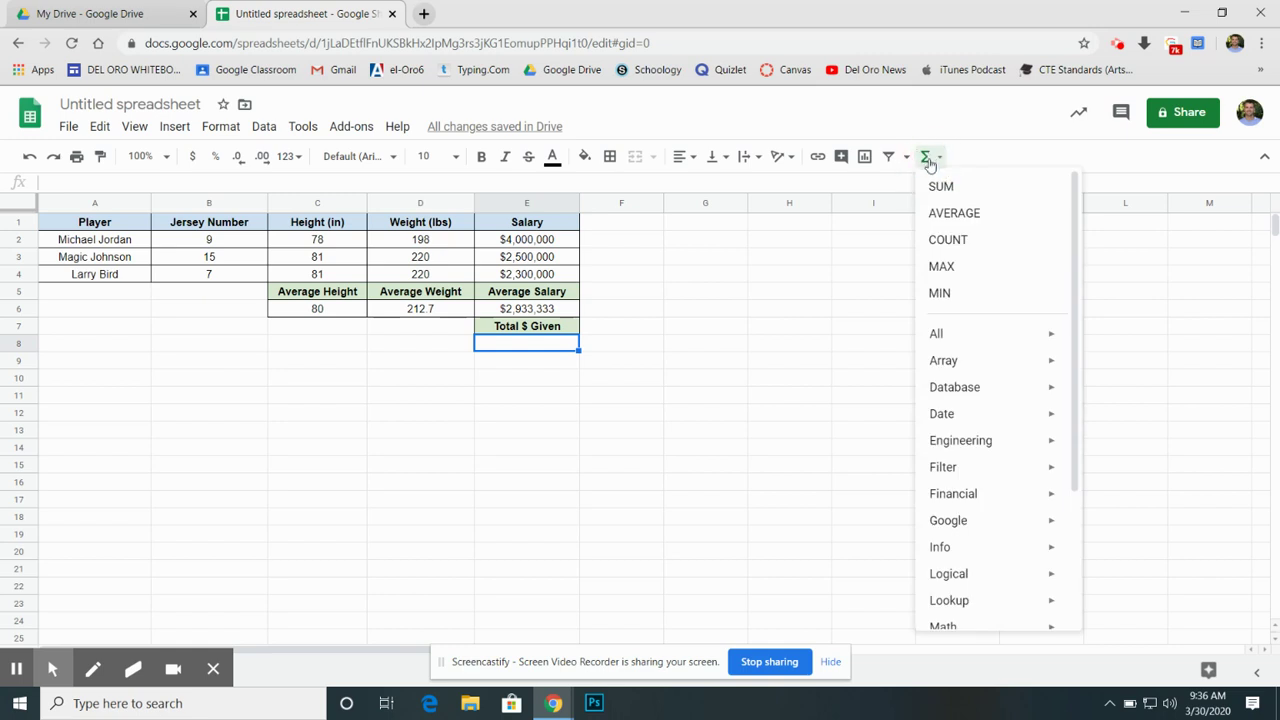
{"action": "left_click", "coordinate": [938, 188]}
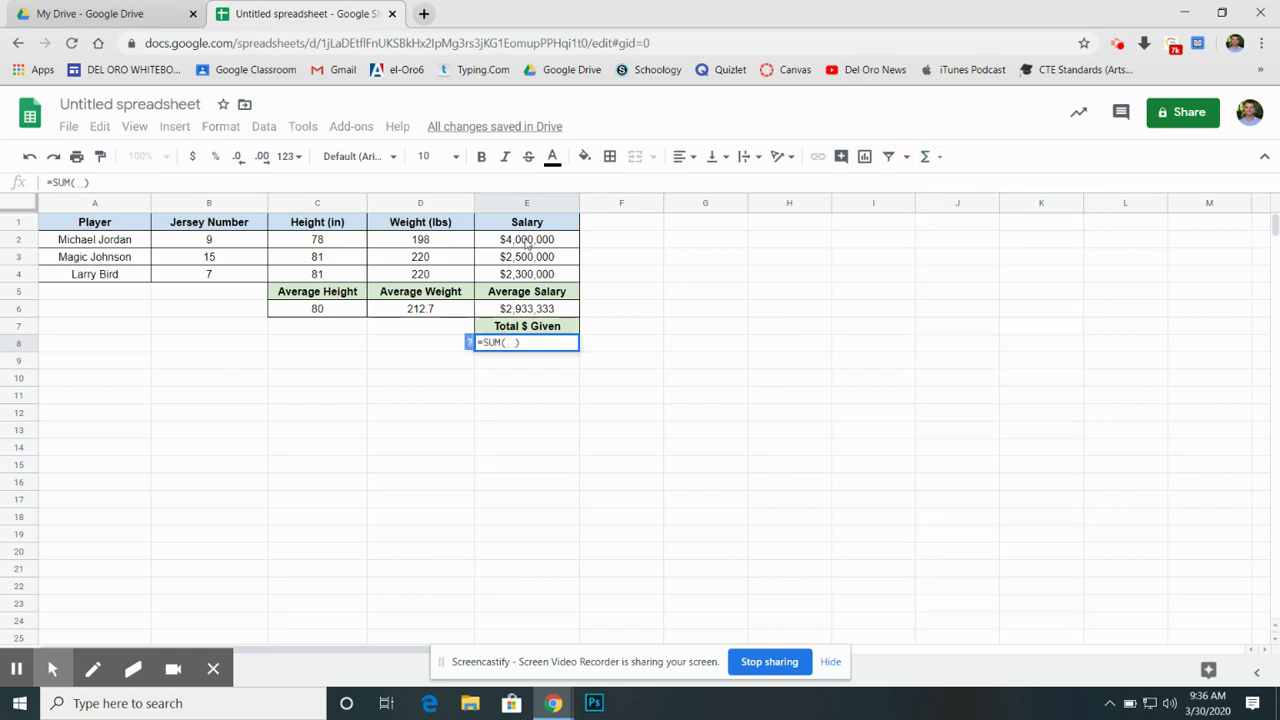
{"action": "left_click", "coordinate": [527, 243]}
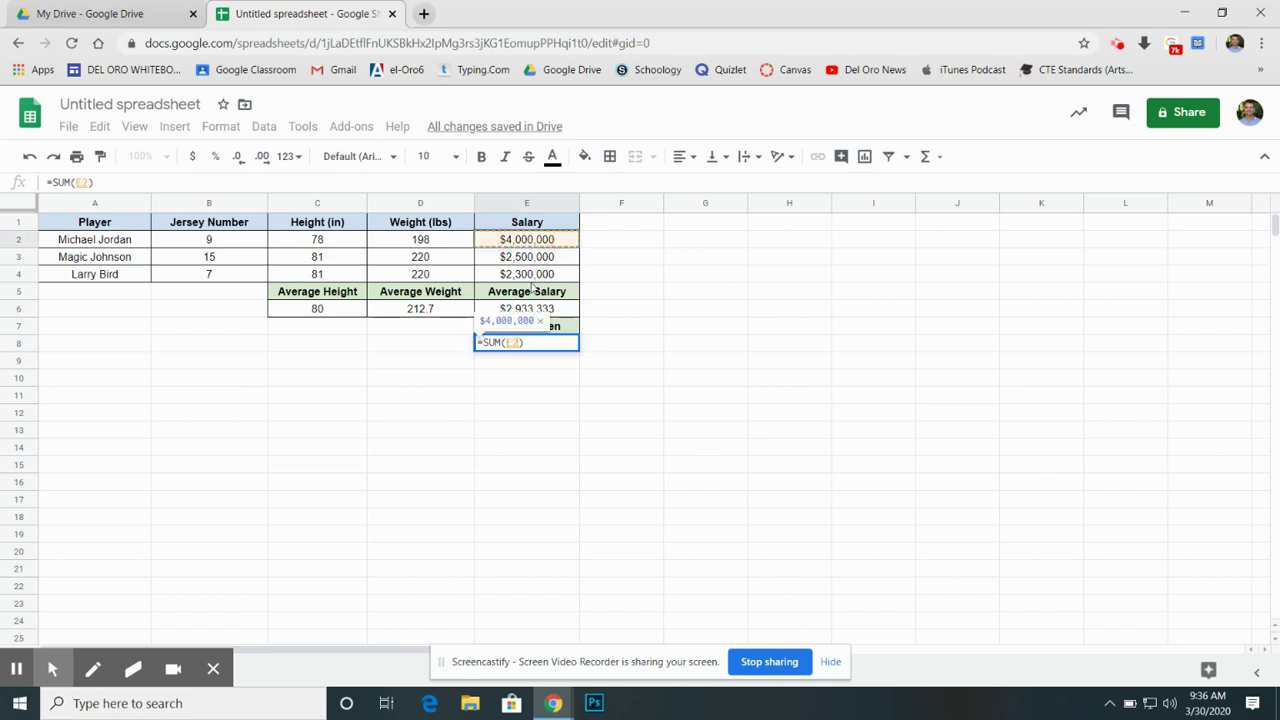
{"action": "left_click_drag", "start_coordinate": [535, 279], "coordinate": [535, 280]}
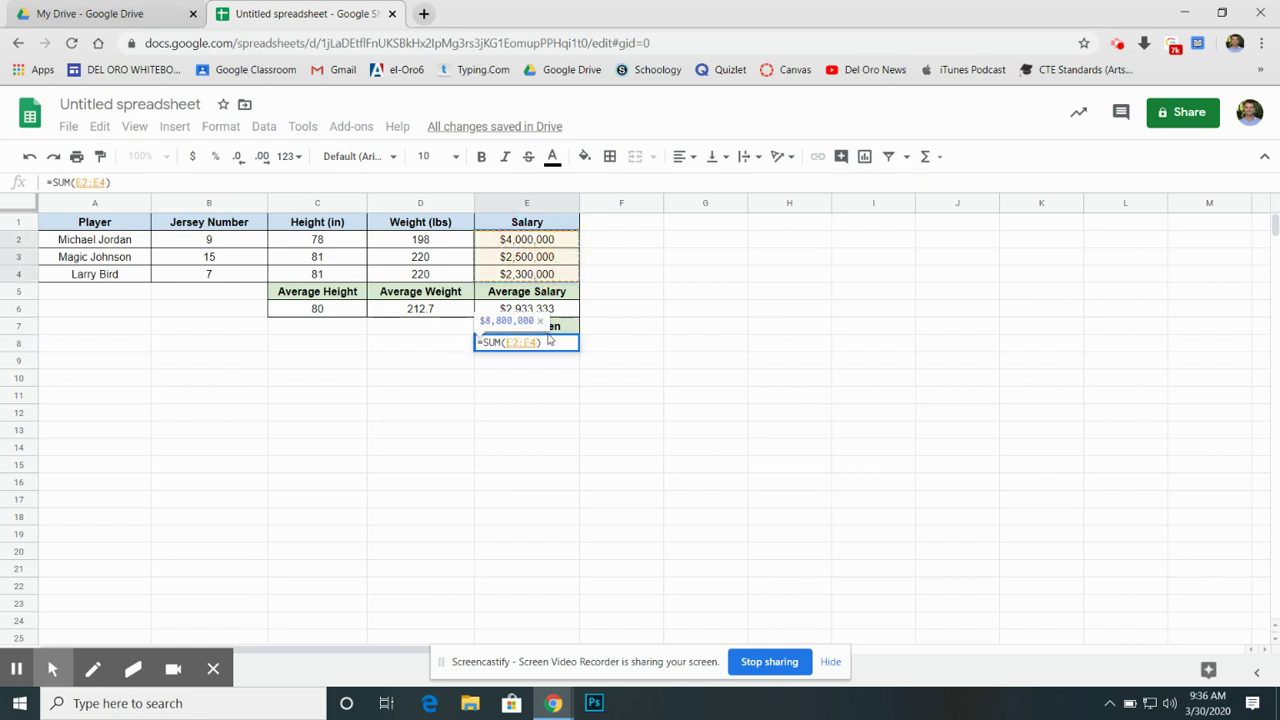
{"action": "key", "text": "Return"}
Step: Center the salary total in E8 and apply borders on all its sides
{"action": "left_click", "coordinate": [534, 341]}
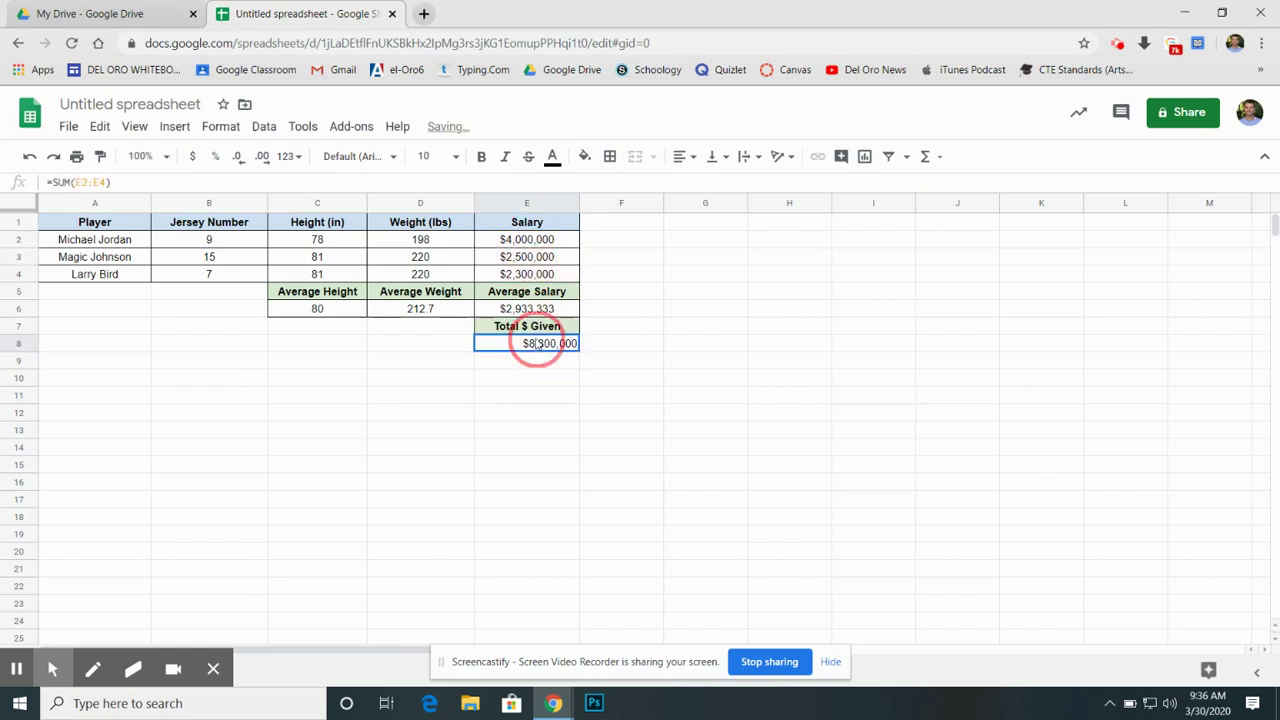
{"action": "left_click", "coordinate": [685, 156]}
{"action": "left_click", "coordinate": [693, 186]}
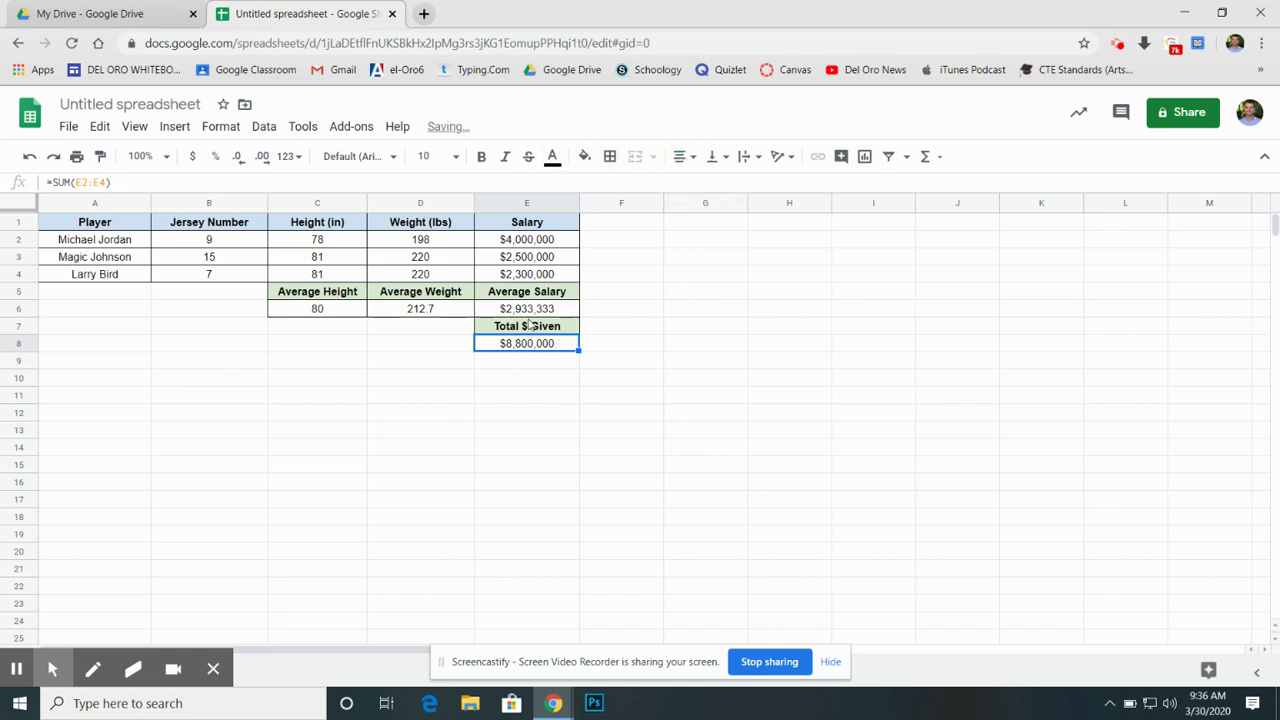
{"action": "left_click", "coordinate": [609, 156]}
{"action": "left_click", "coordinate": [617, 186]}
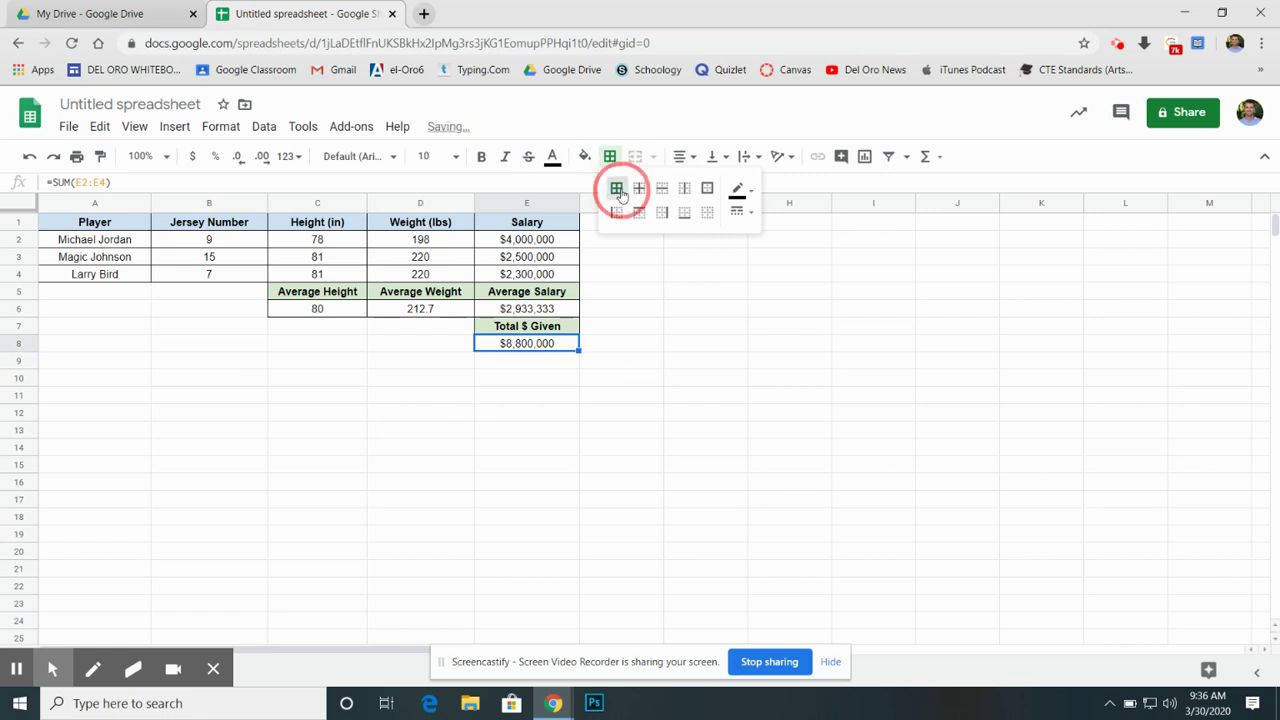
{"action": "left_click", "coordinate": [618, 326]}
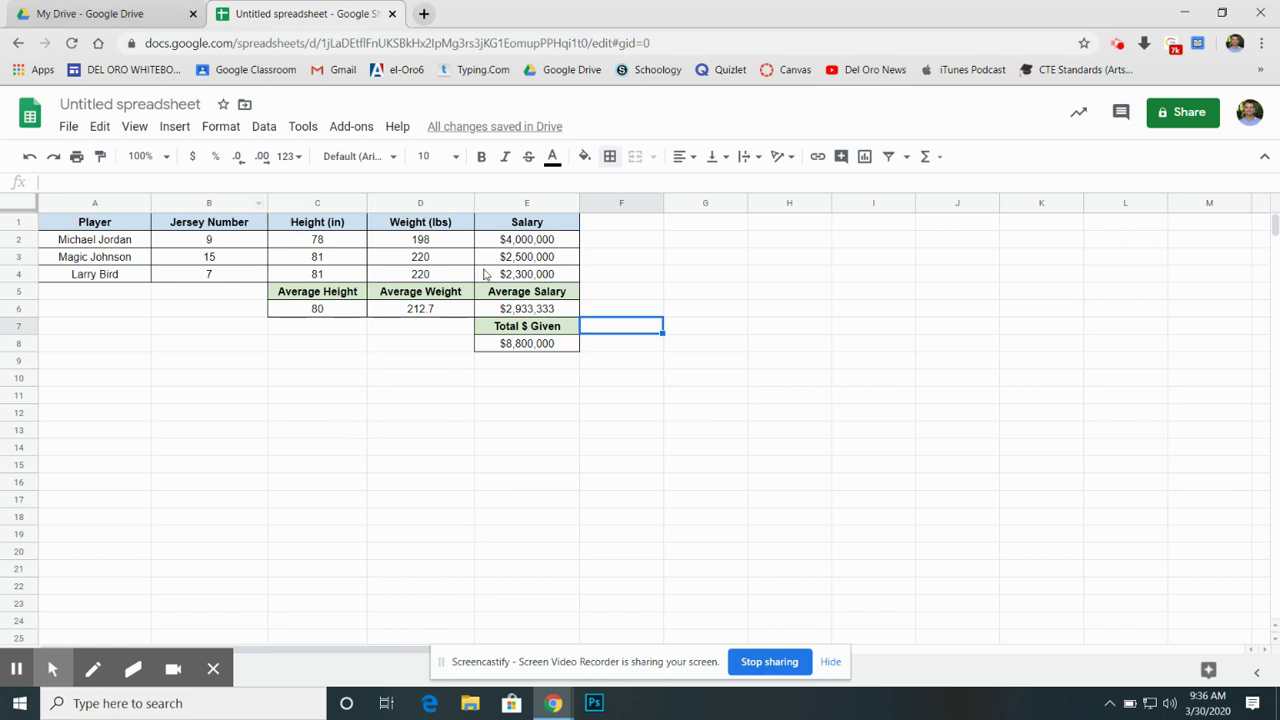
{"action": "left_click", "coordinate": [469, 466]}
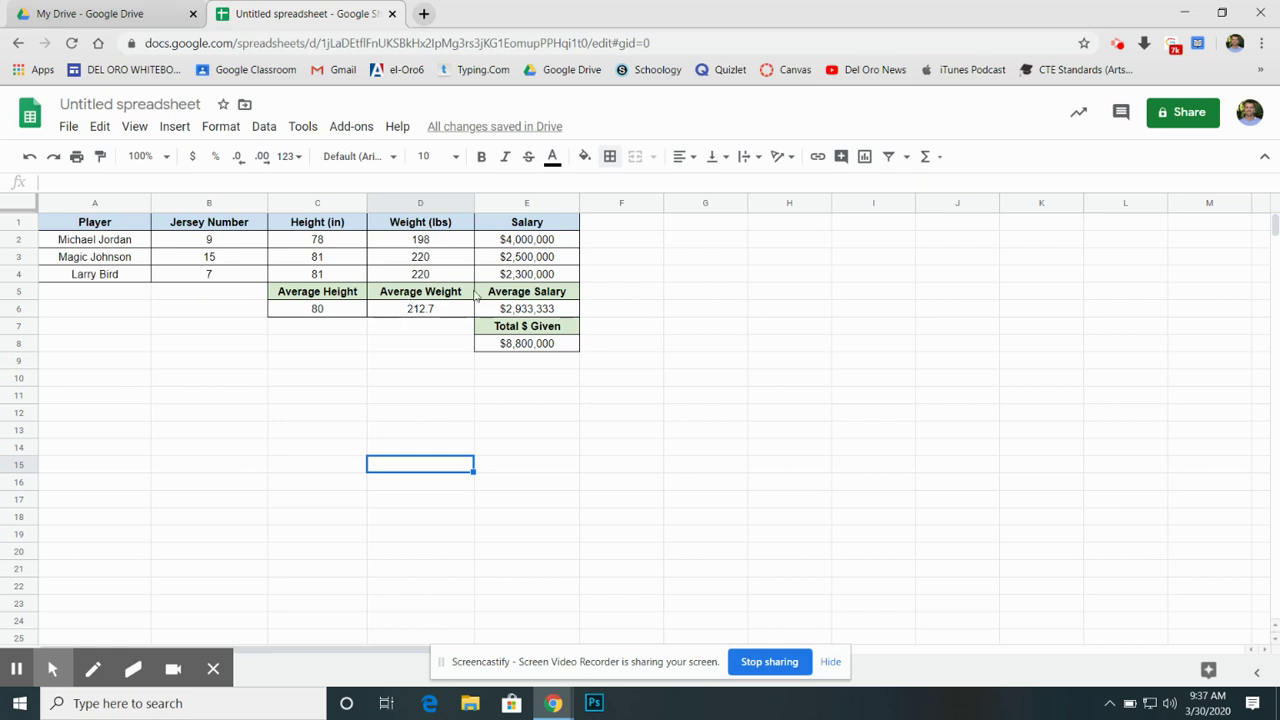
{"action": "left_click", "coordinate": [300, 413]}
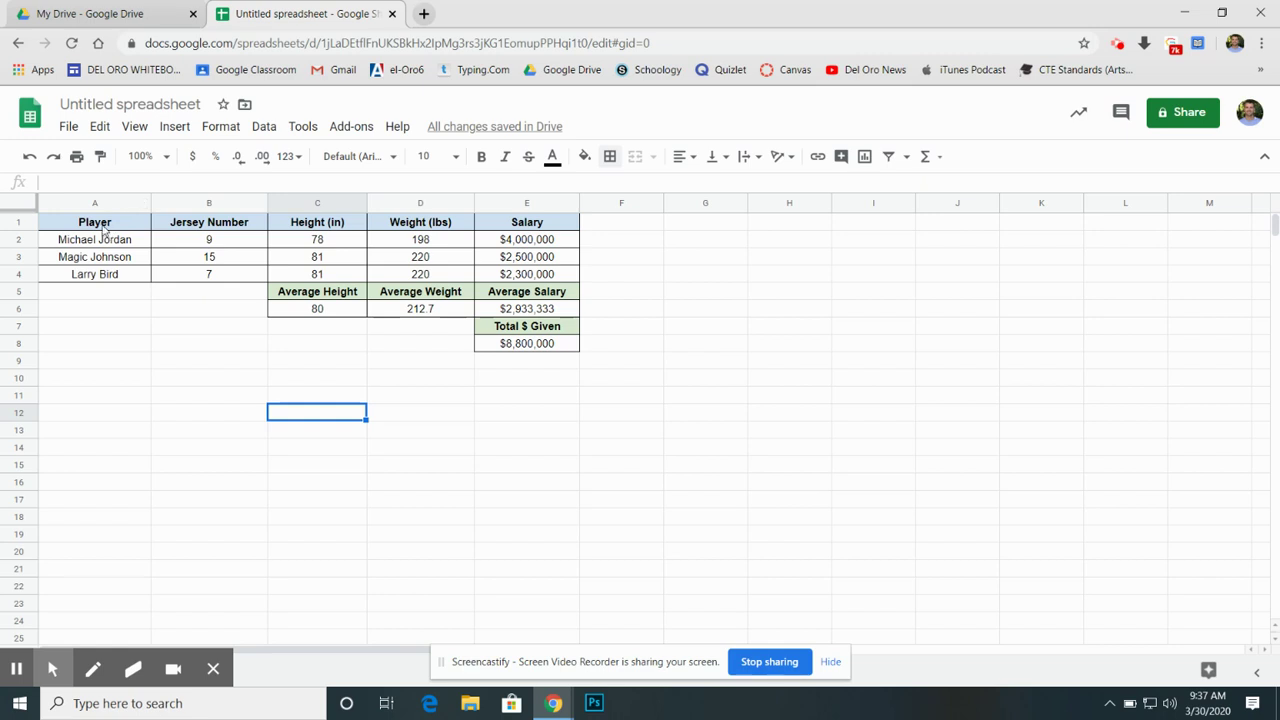
Step: Insert a column chart of player heights from A1:A4 and C1:C4, and place it at a reduced size below the table
{"action": "left_click_drag", "start_coordinate": [95, 226], "coordinate": [93, 283]}
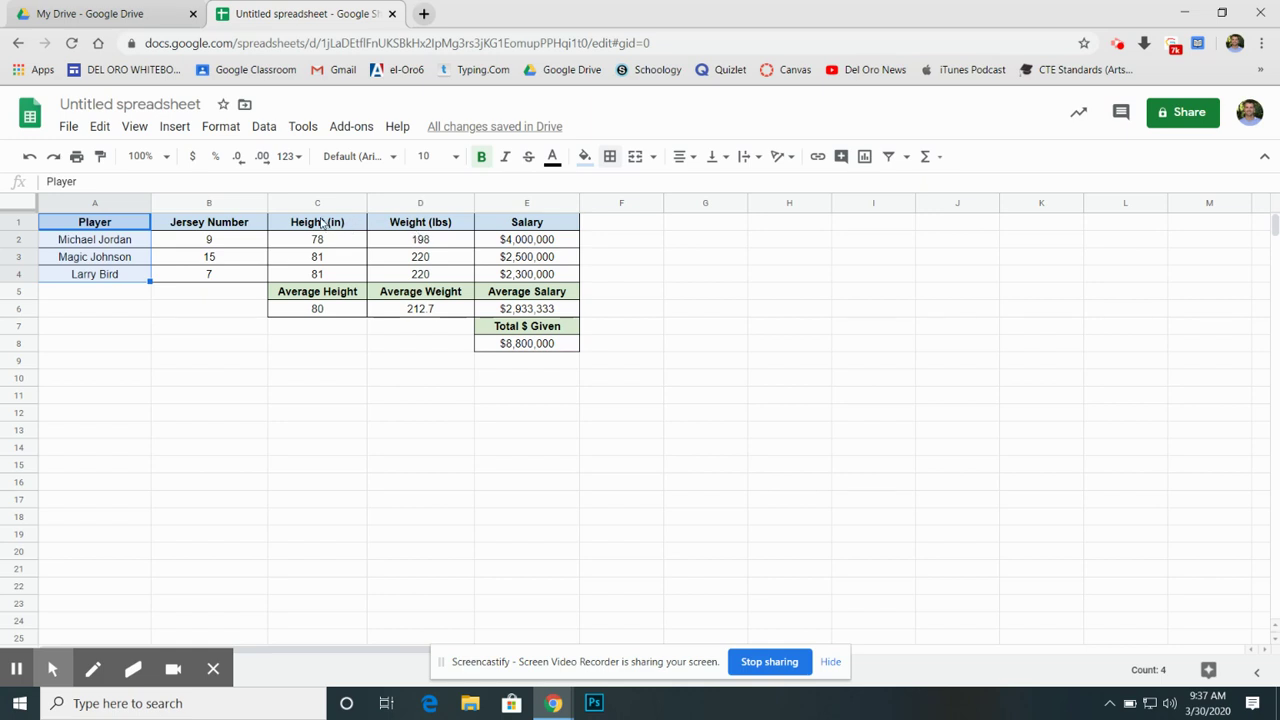
{"action": "left_click_drag", "start_coordinate": [322, 222], "coordinate": [328, 277]}
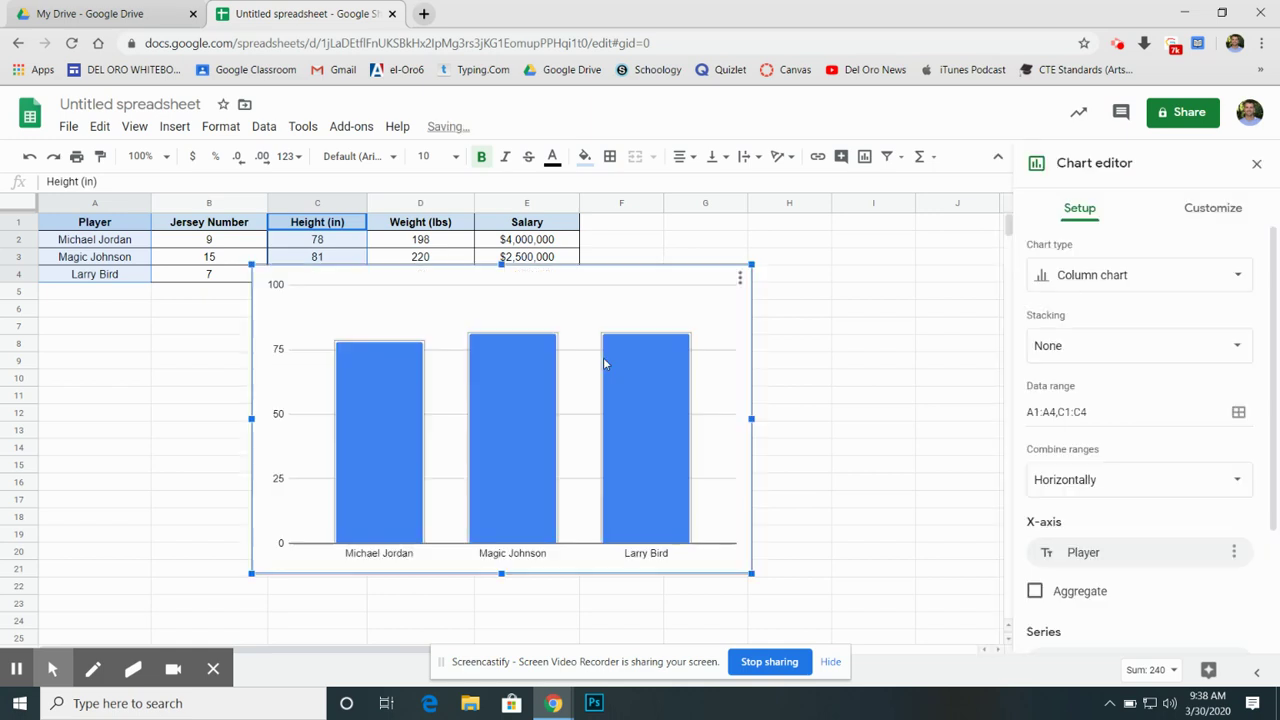
{"action": "left_click_drag", "start_coordinate": [529, 386], "coordinate": [320, 393]}
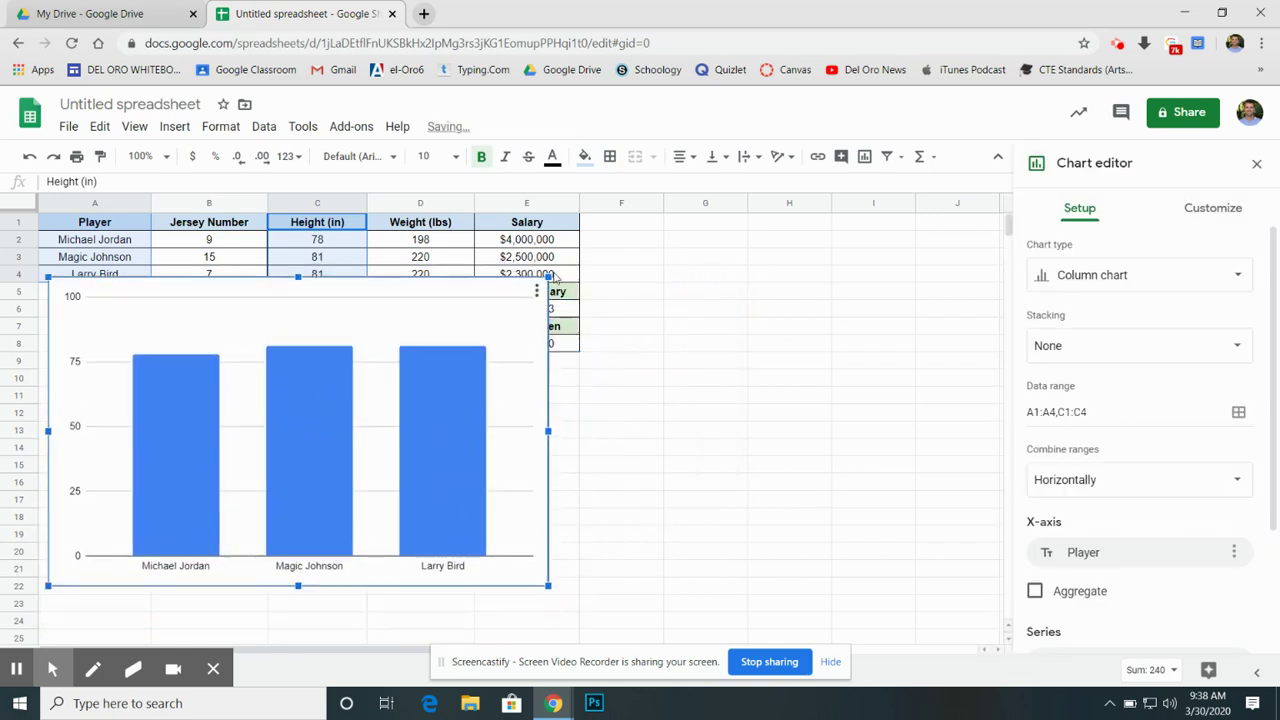
{"action": "left_click_drag", "start_coordinate": [546, 277], "coordinate": [360, 392]}
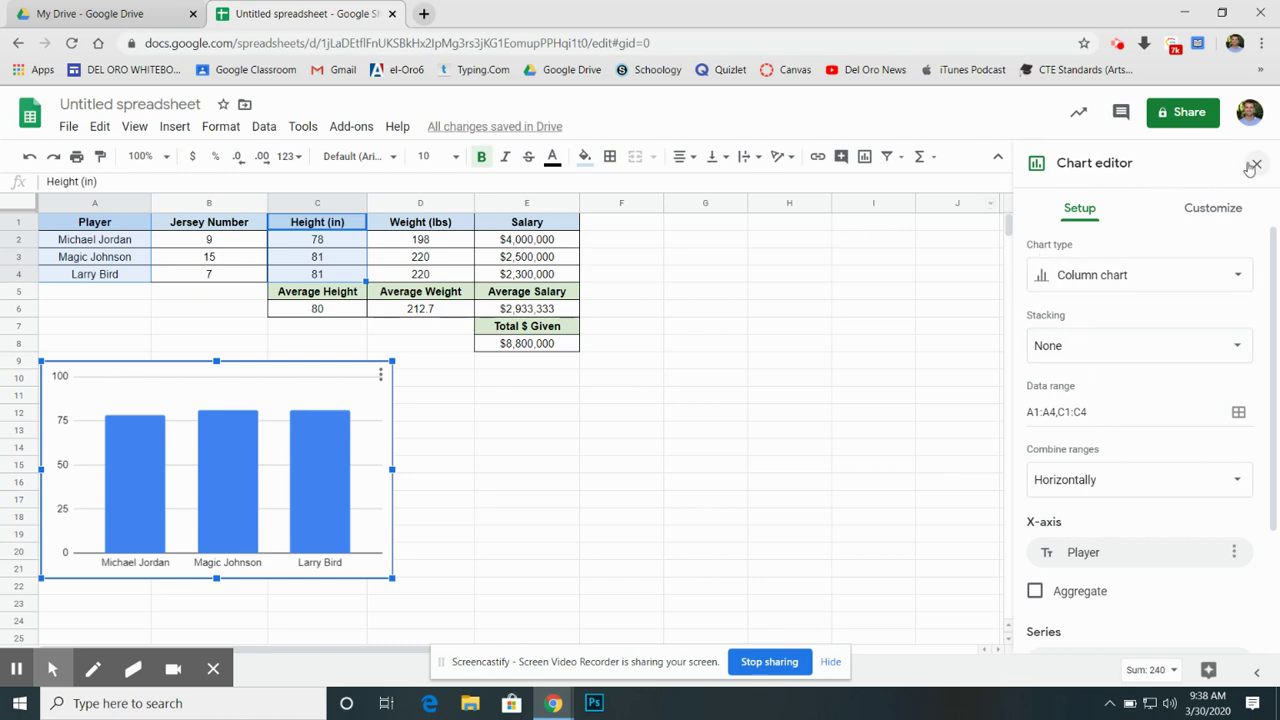
{"action": "left_click", "coordinate": [1256, 163]}
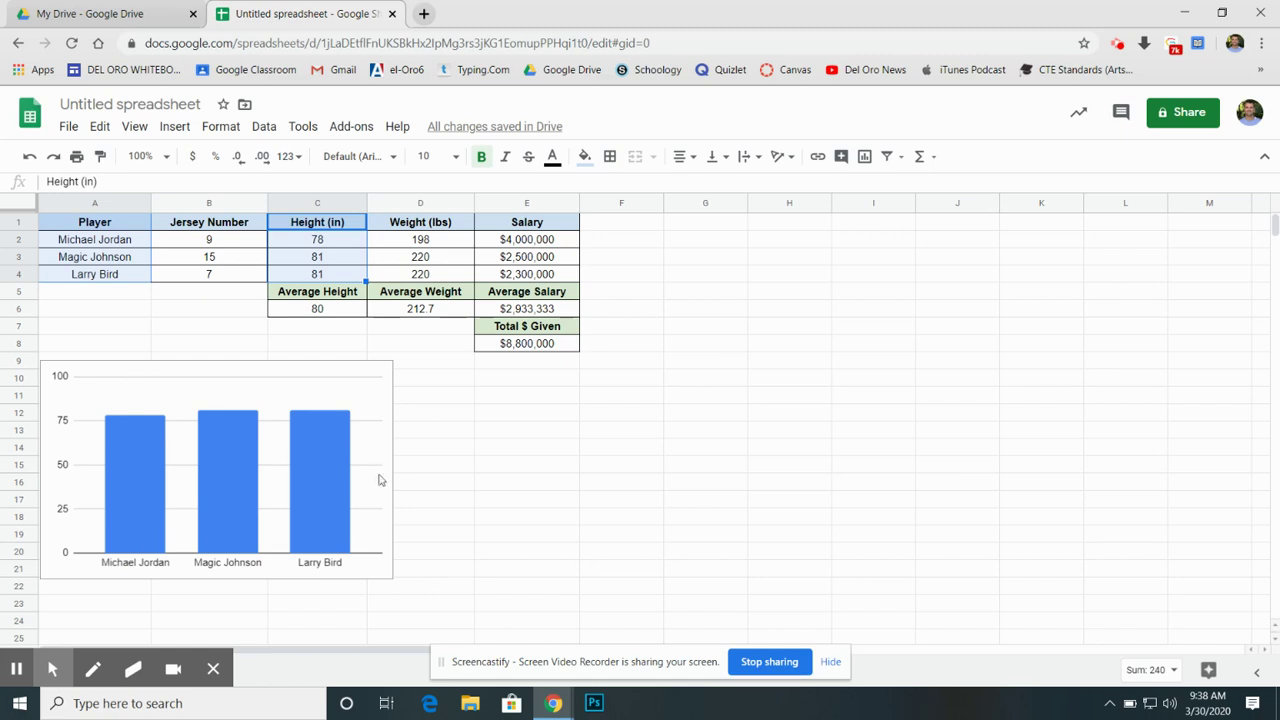
Step: Change the height chart's background color to light blue
{"action": "double_click", "coordinate": [243, 473]}
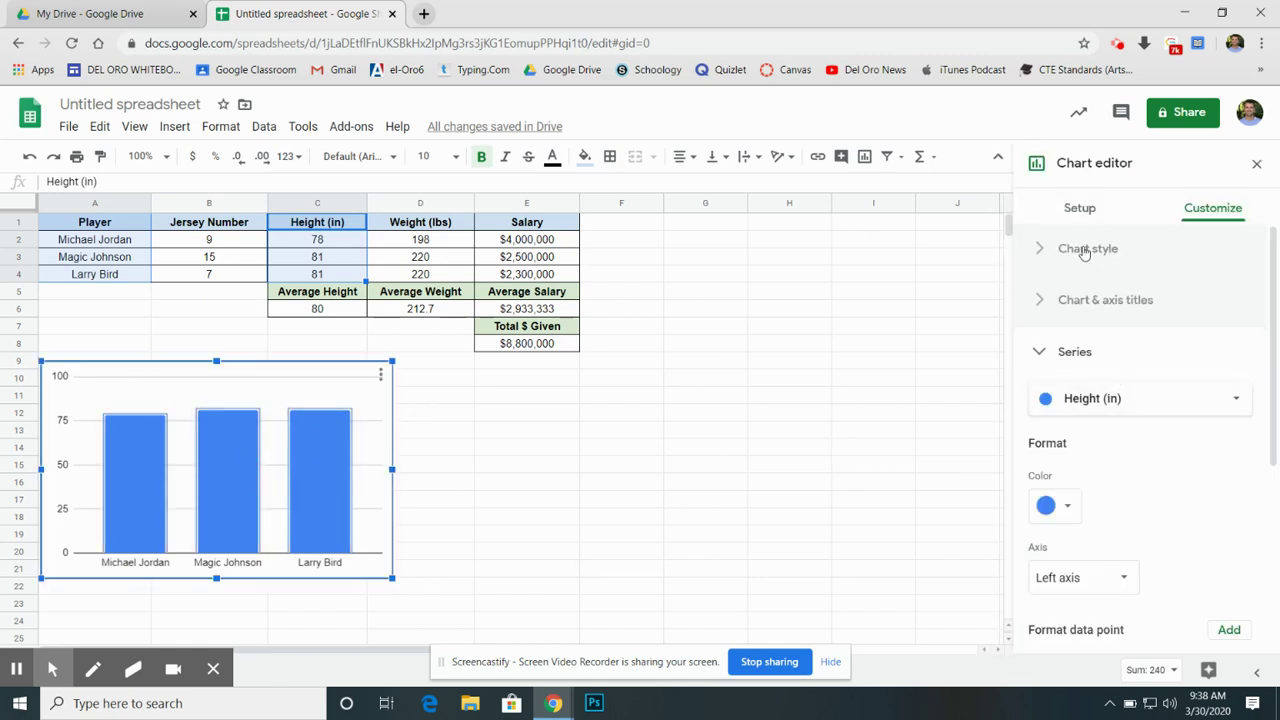
{"action": "left_click", "coordinate": [1082, 249]}
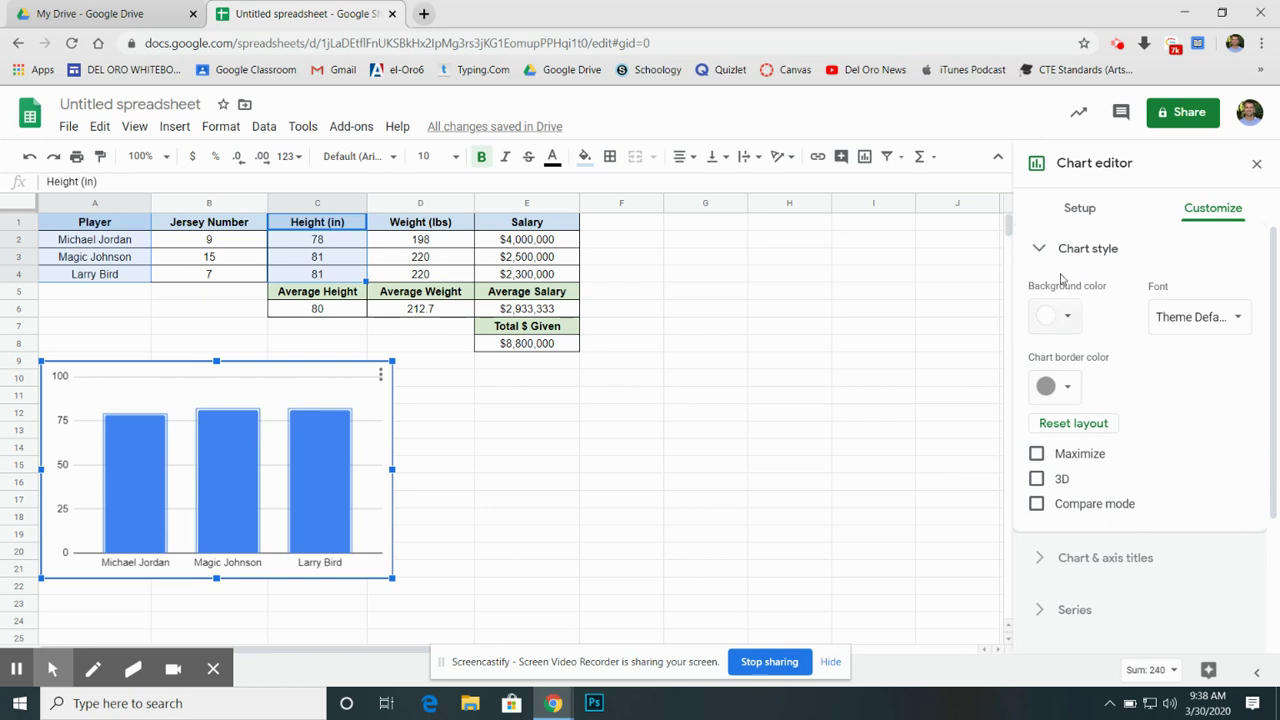
{"action": "left_click", "coordinate": [1057, 324]}
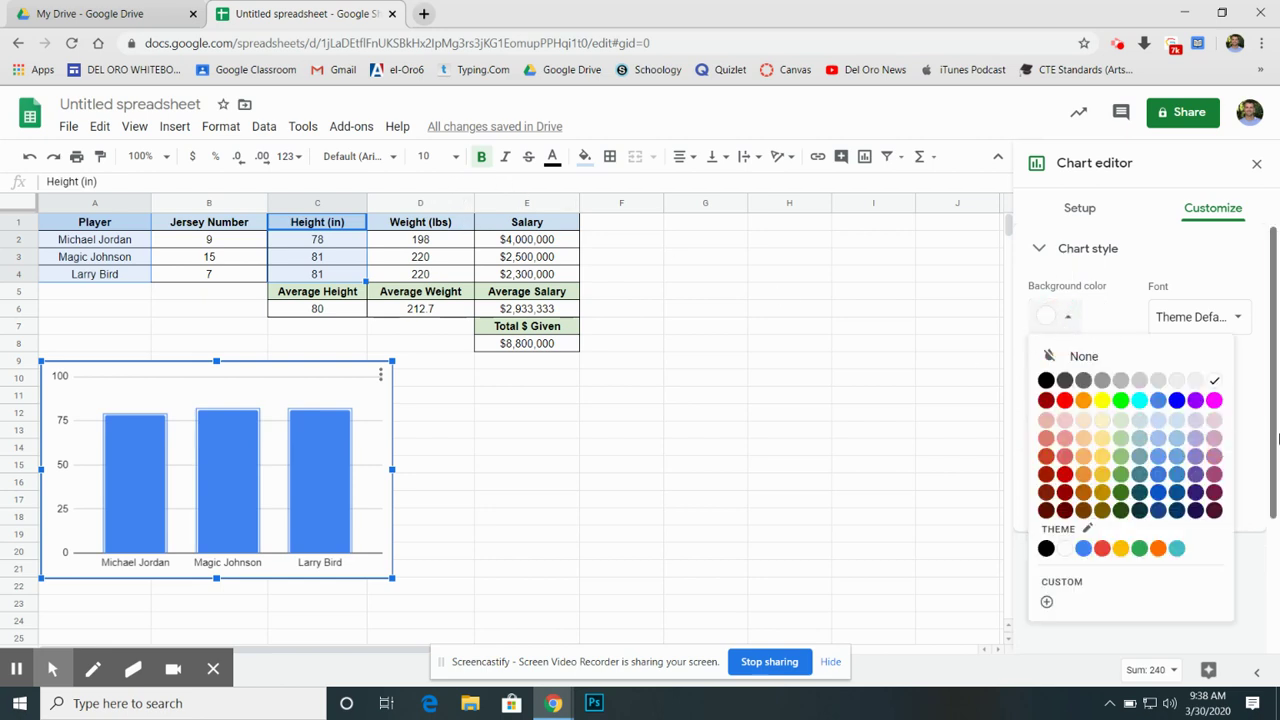
{"action": "left_click", "coordinate": [1179, 421]}
{"action": "left_click", "coordinate": [620, 447]}
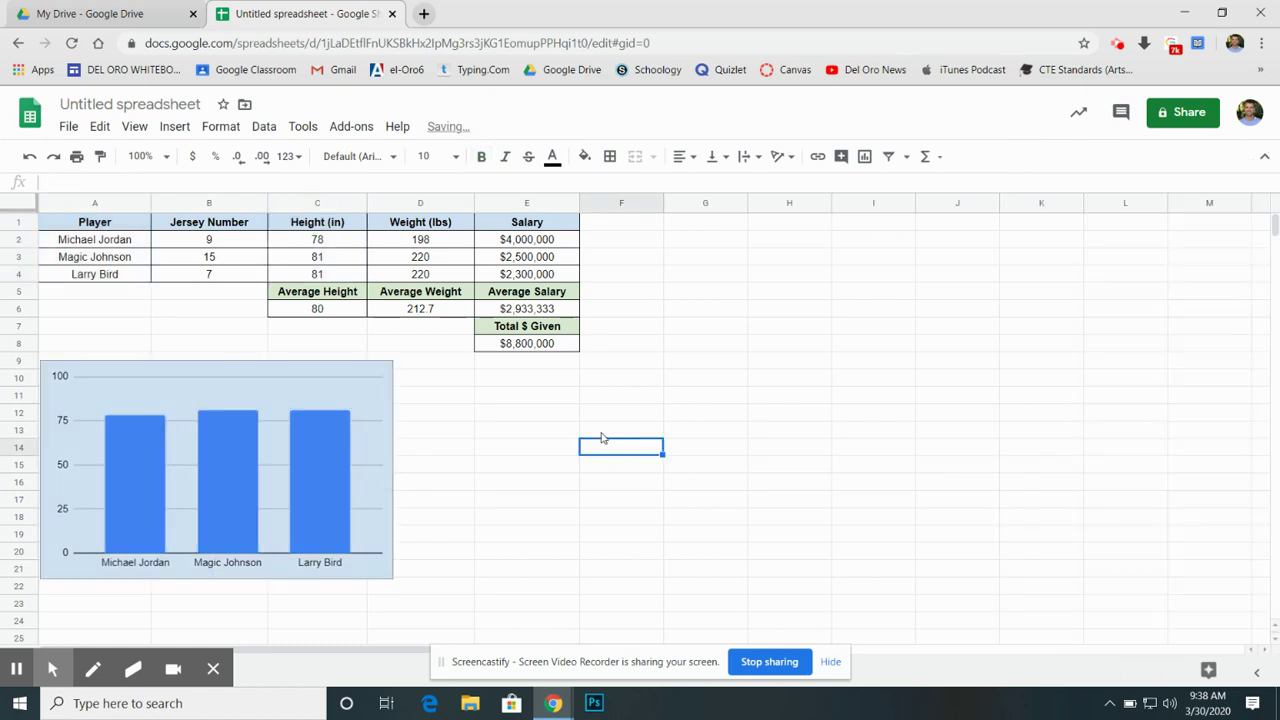
Step: Give the height chart the title "Player vs. Height"
{"action": "double_click", "coordinate": [345, 392]}
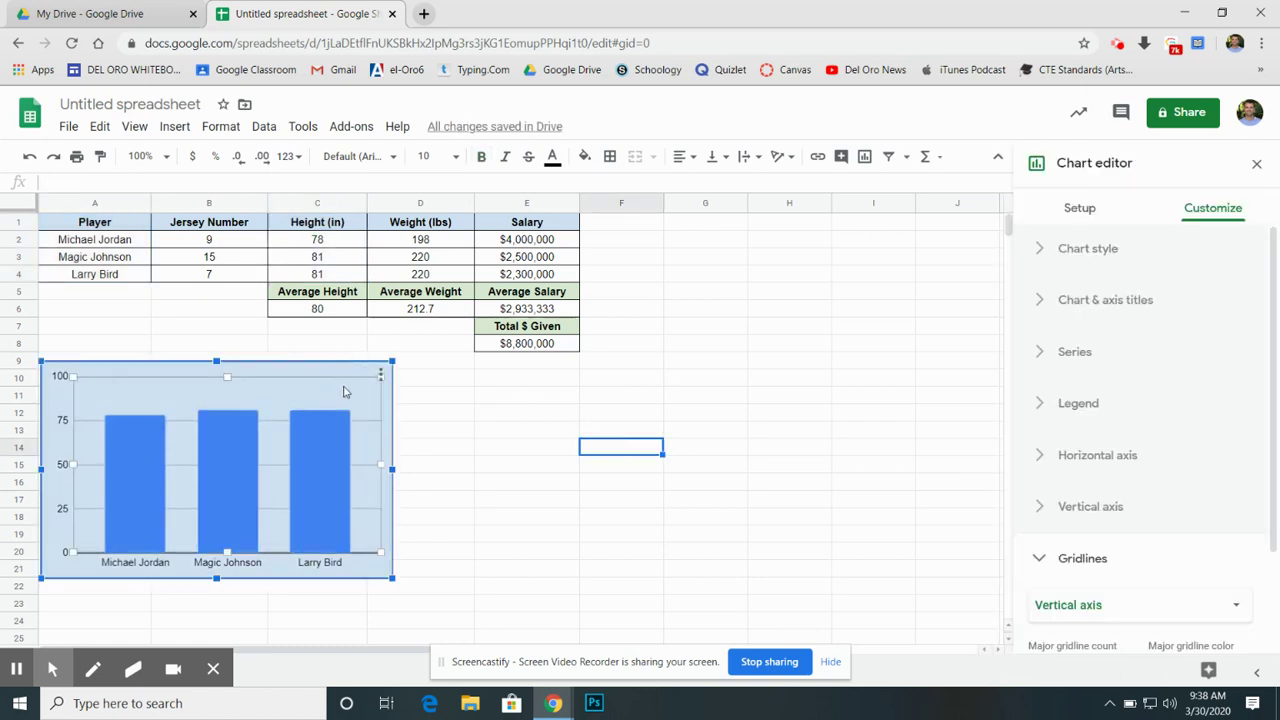
{"action": "left_click", "coordinate": [1086, 303]}
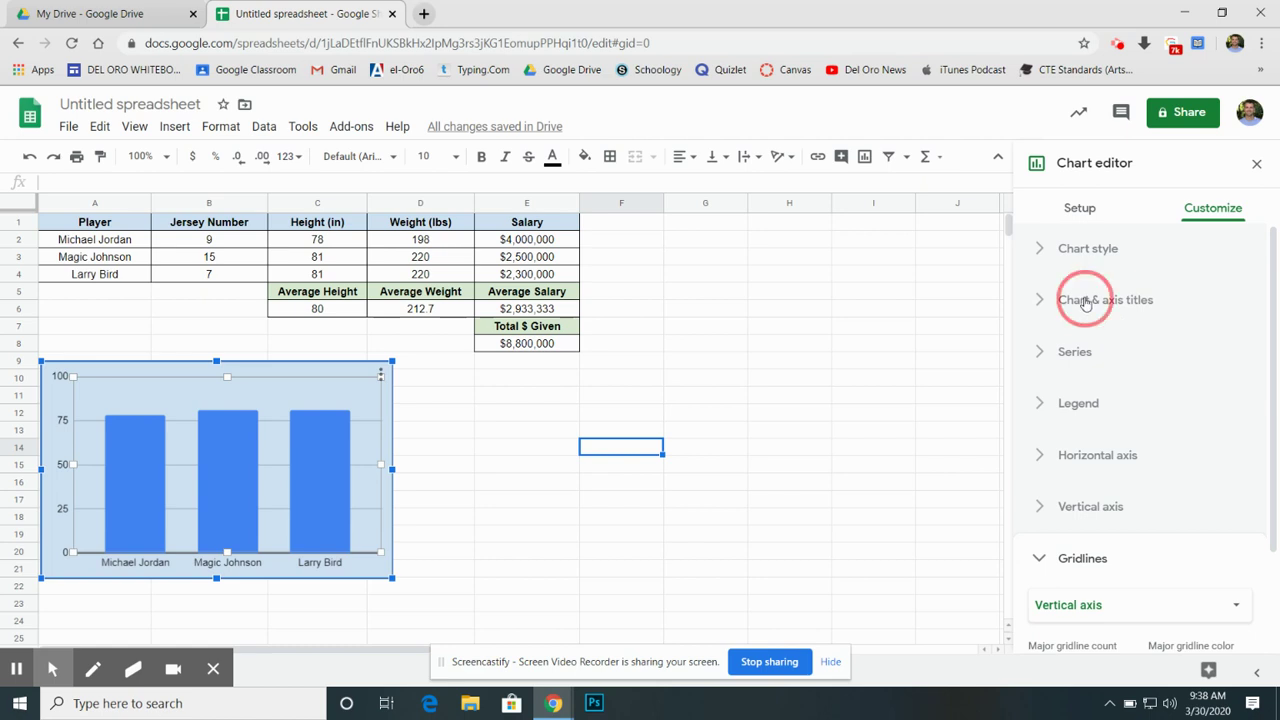
{"action": "scroll", "coordinate": [1080, 365], "scroll_direction": "down", "scroll_amount": 1}
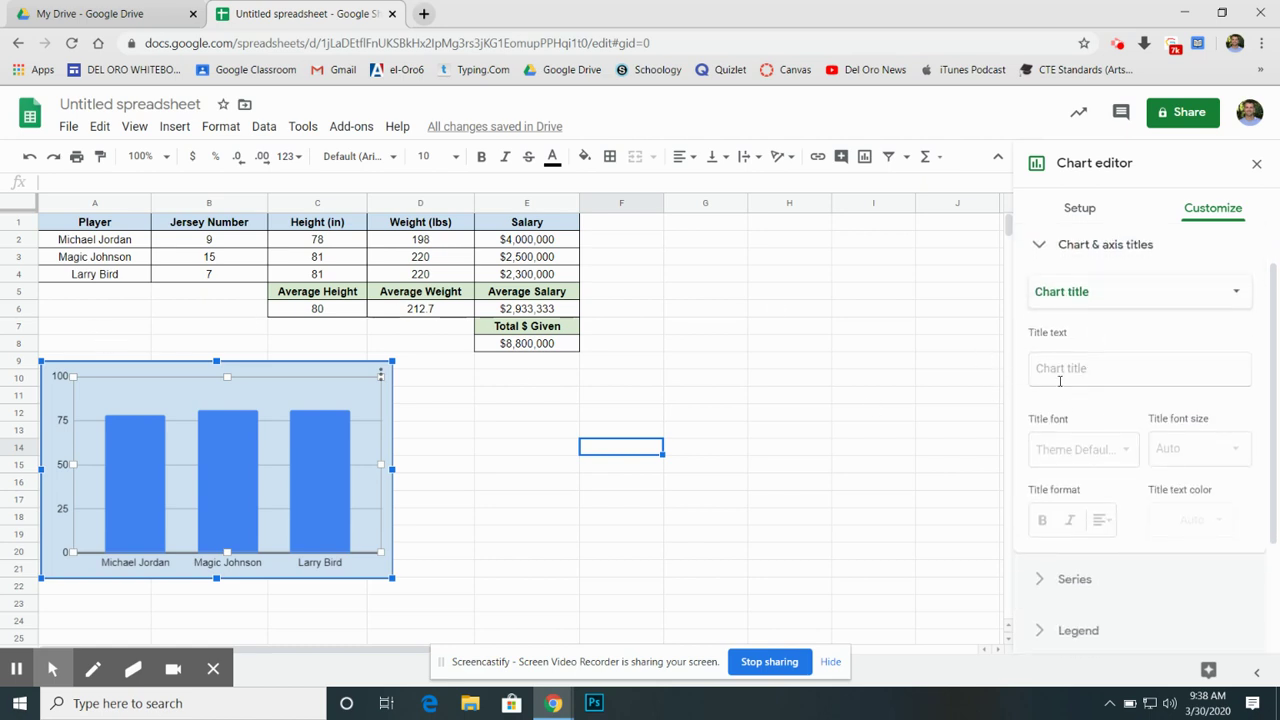
{"action": "left_click", "coordinate": [1060, 378]}
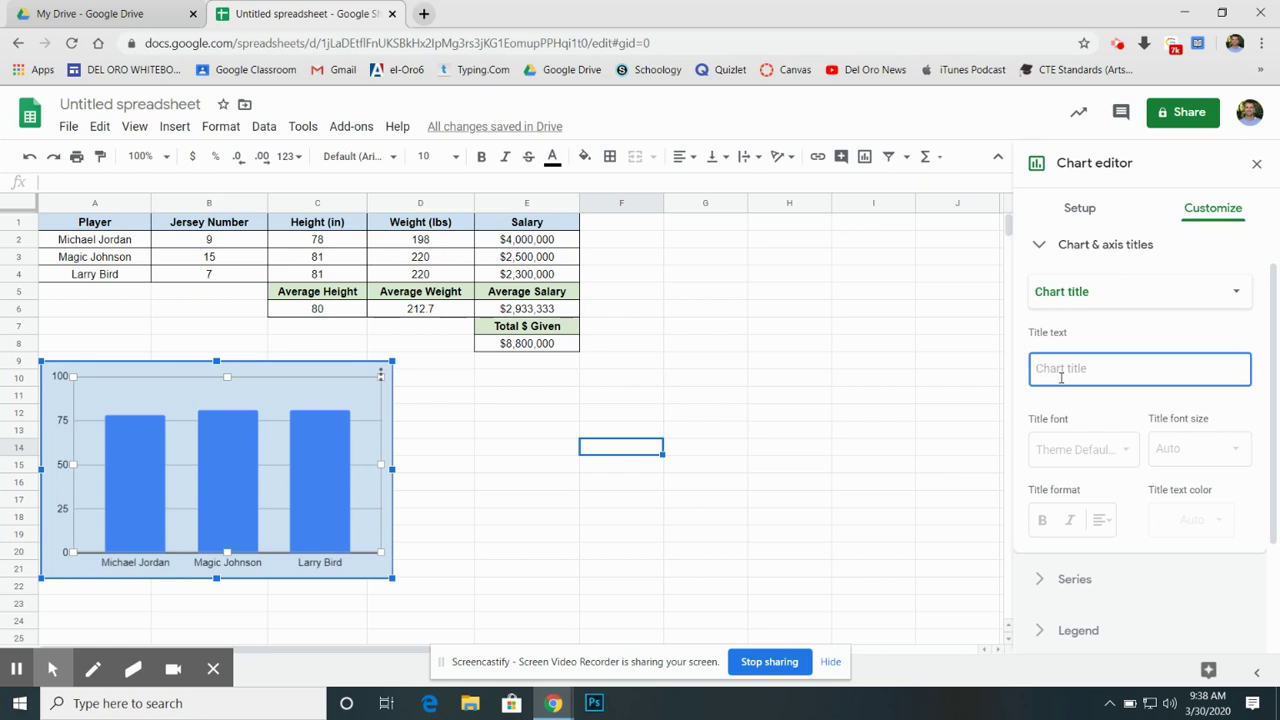
{"action": "type", "text": "Player vs."}
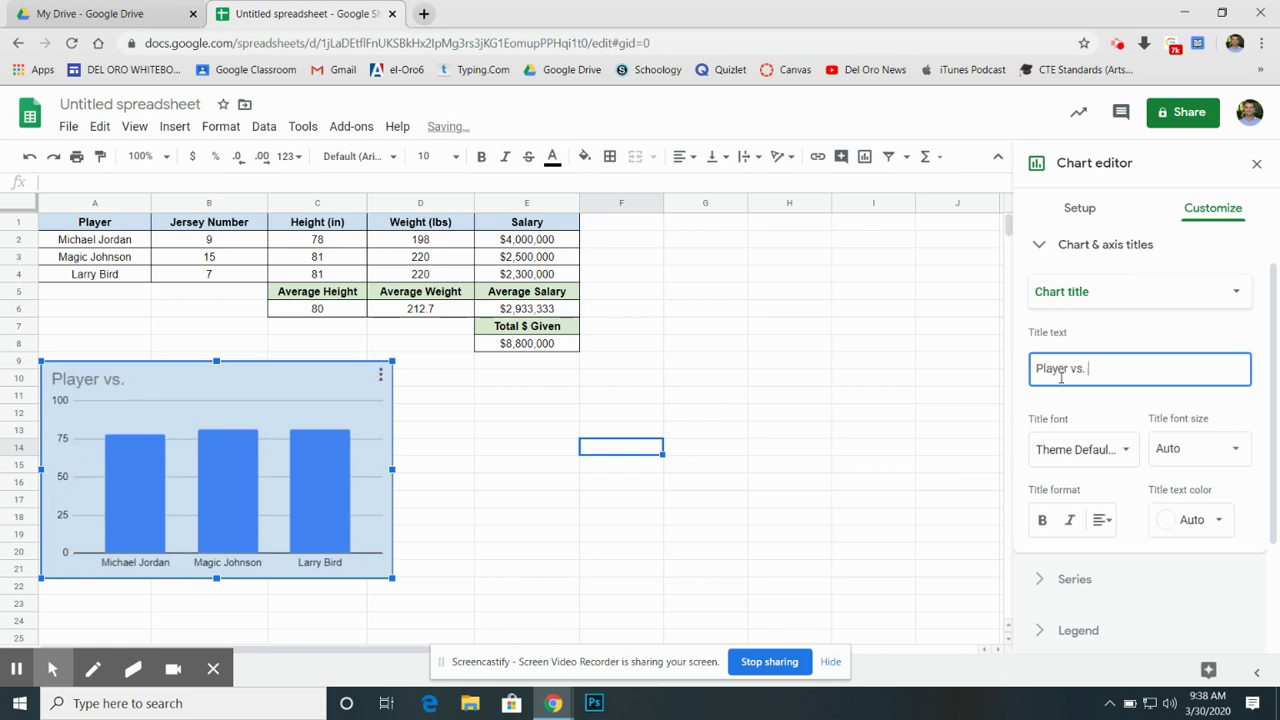
{"action": "type", "text": " Height"}
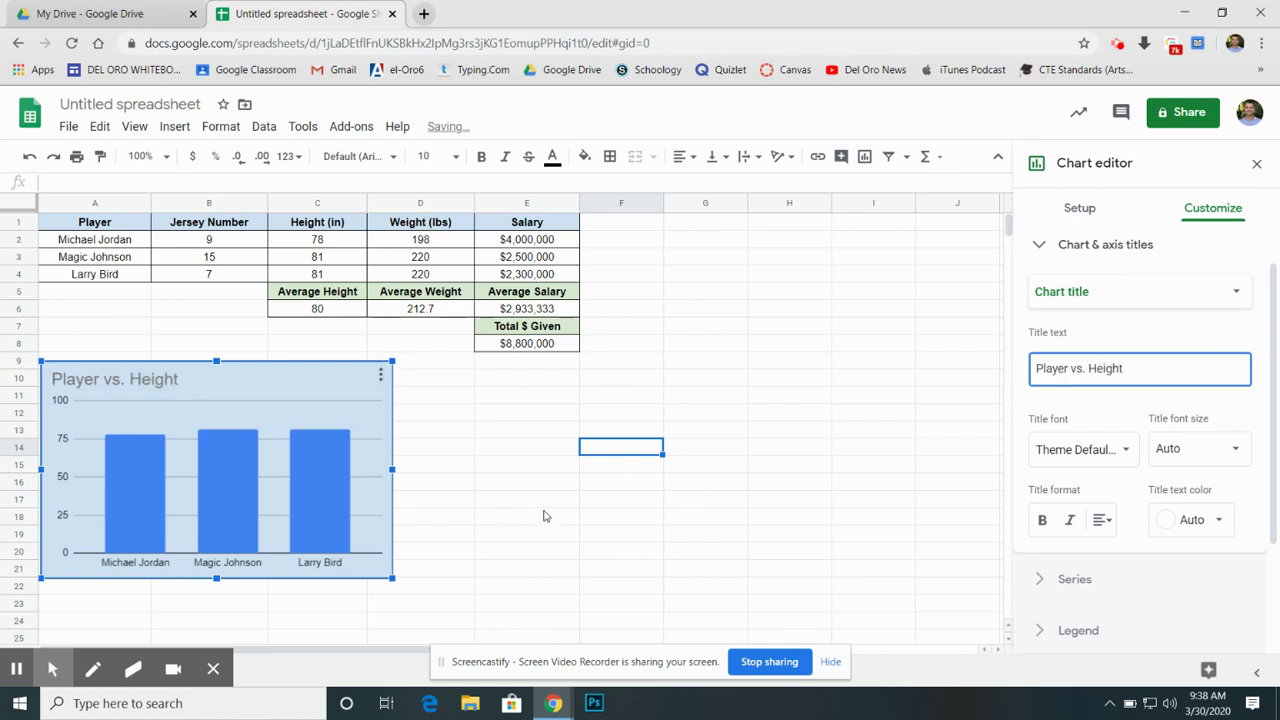
{"action": "left_click", "coordinate": [535, 502]}
Step: Shrink the height chart from its lower-right corner so it fits within columns A to C
{"action": "left_click", "coordinate": [284, 462]}
{"action": "left_click", "coordinate": [284, 462]}
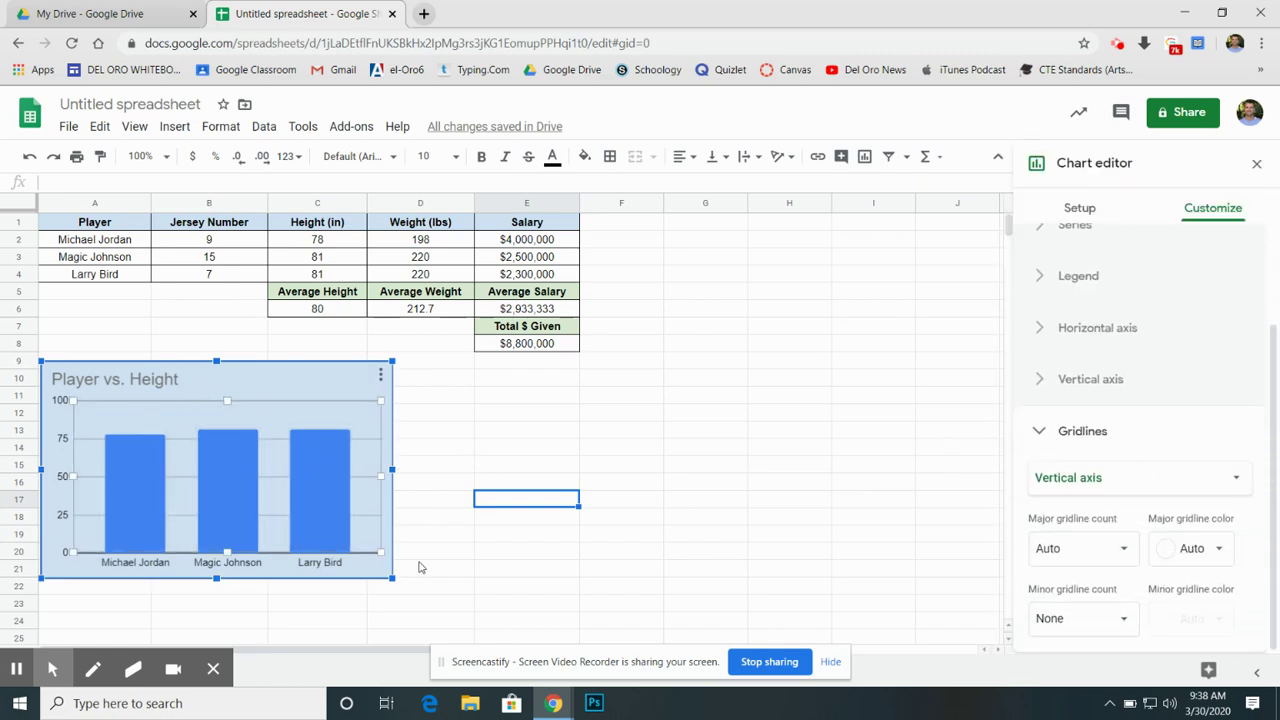
{"action": "left_click_drag", "start_coordinate": [393, 580], "coordinate": [347, 555]}
{"action": "left_click", "coordinate": [392, 436]}
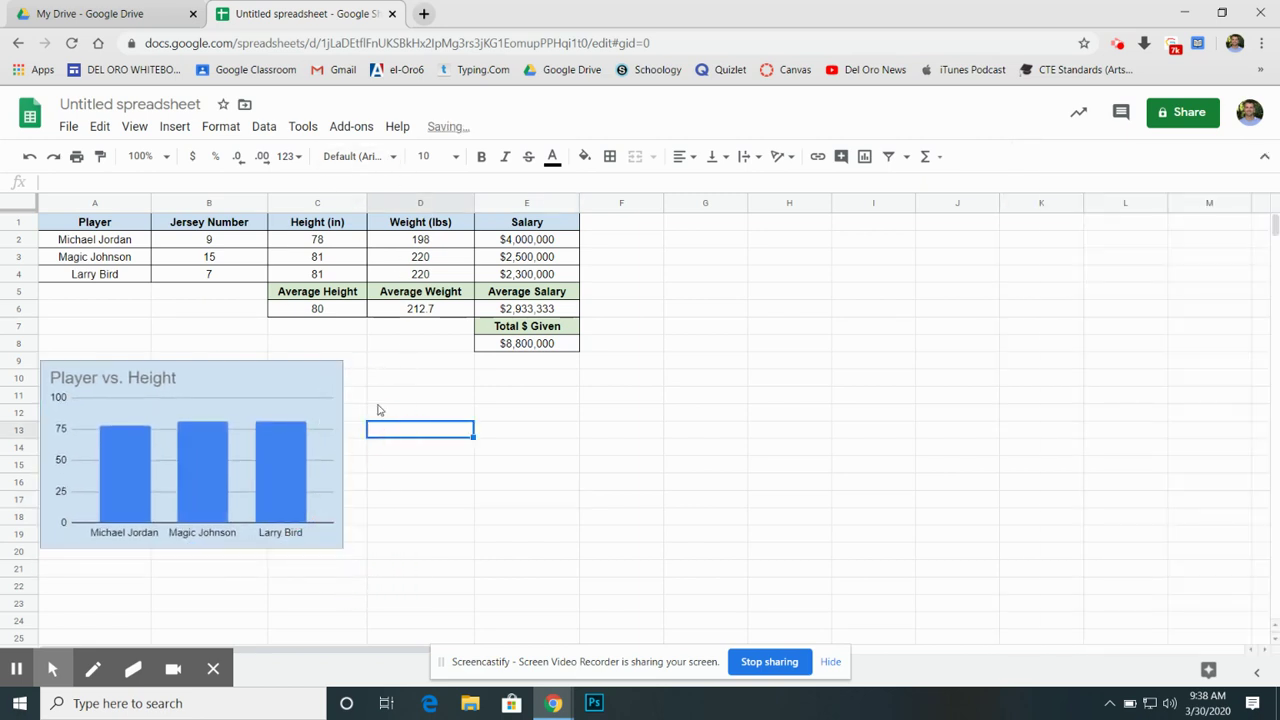
Step: Remove the title text from the height chart
{"action": "double_click", "coordinate": [246, 378]}
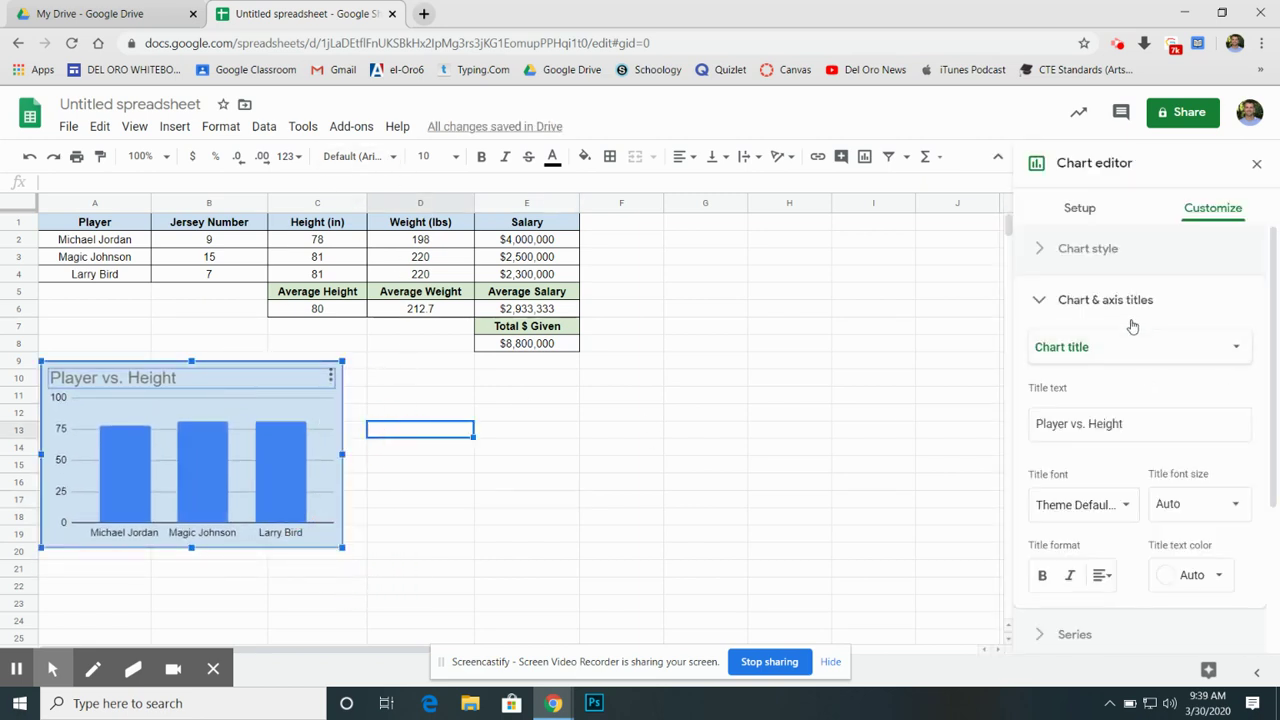
{"action": "left_click", "coordinate": [1145, 424]}
{"action": "key", "text": "BackSpace"}
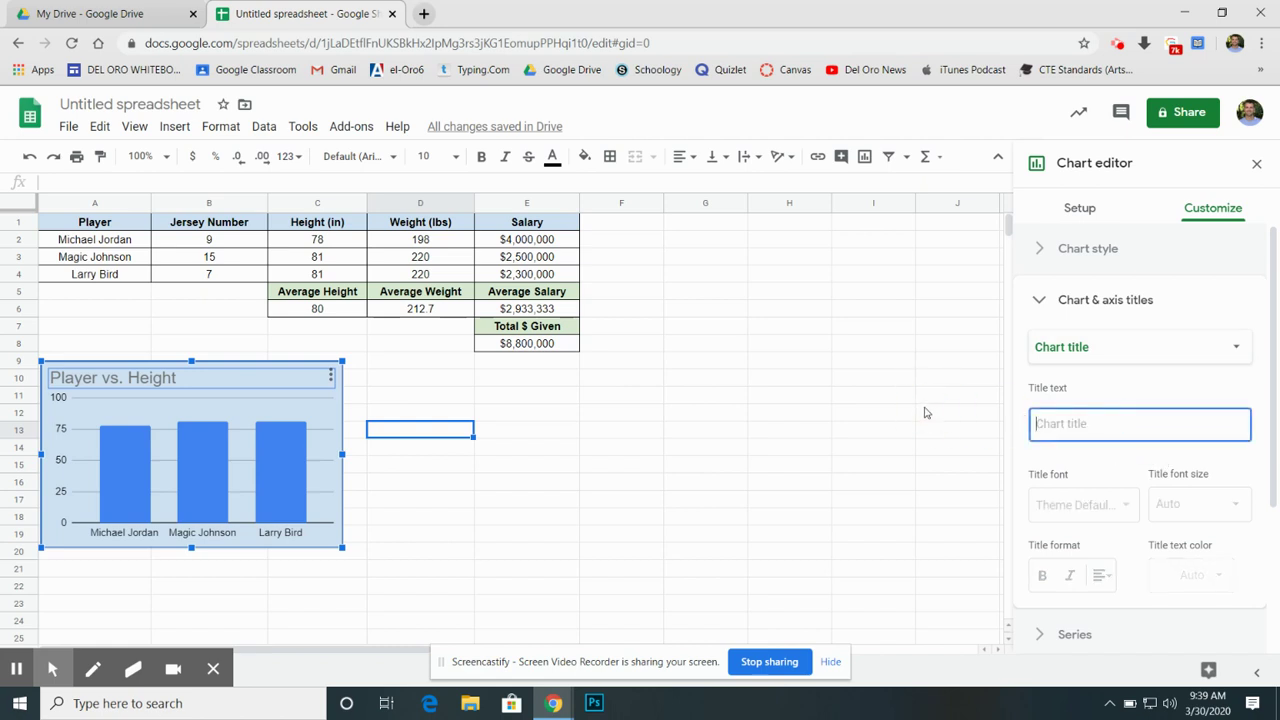
{"action": "left_click", "coordinate": [789, 499]}
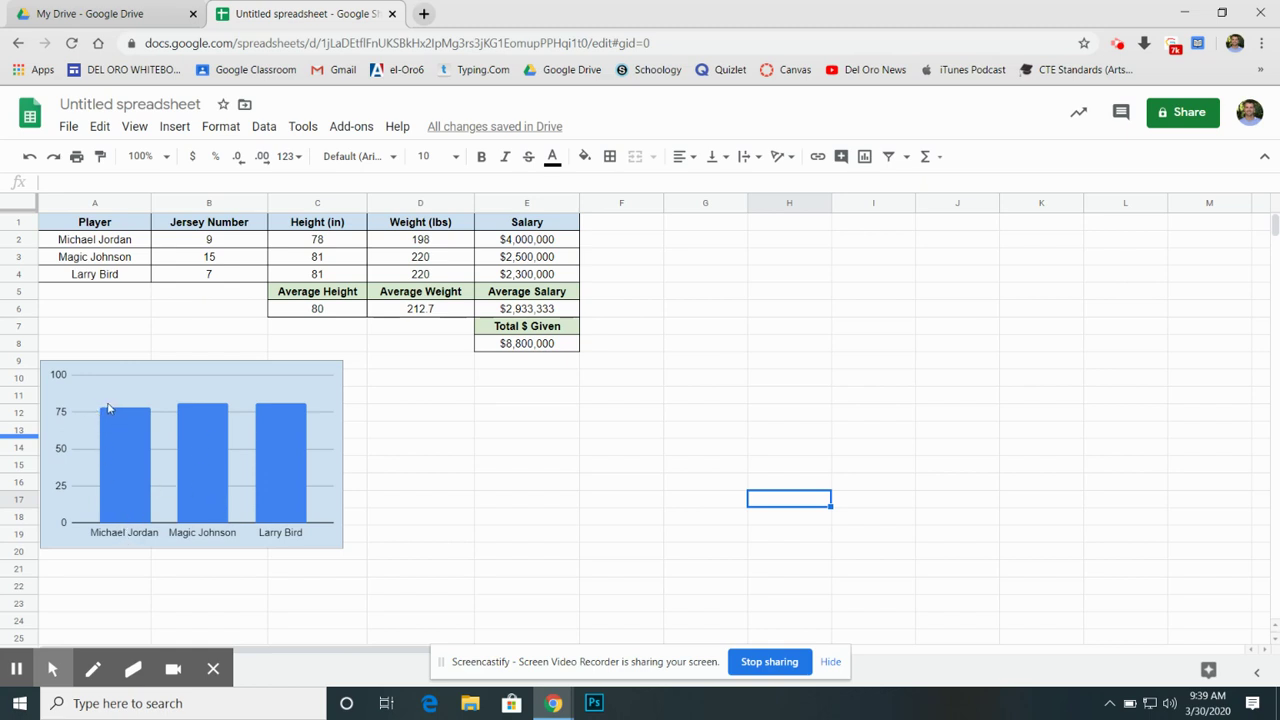
Step: Give the height chart the title text "Player vs. Height" again
{"action": "double_click", "coordinate": [161, 395]}
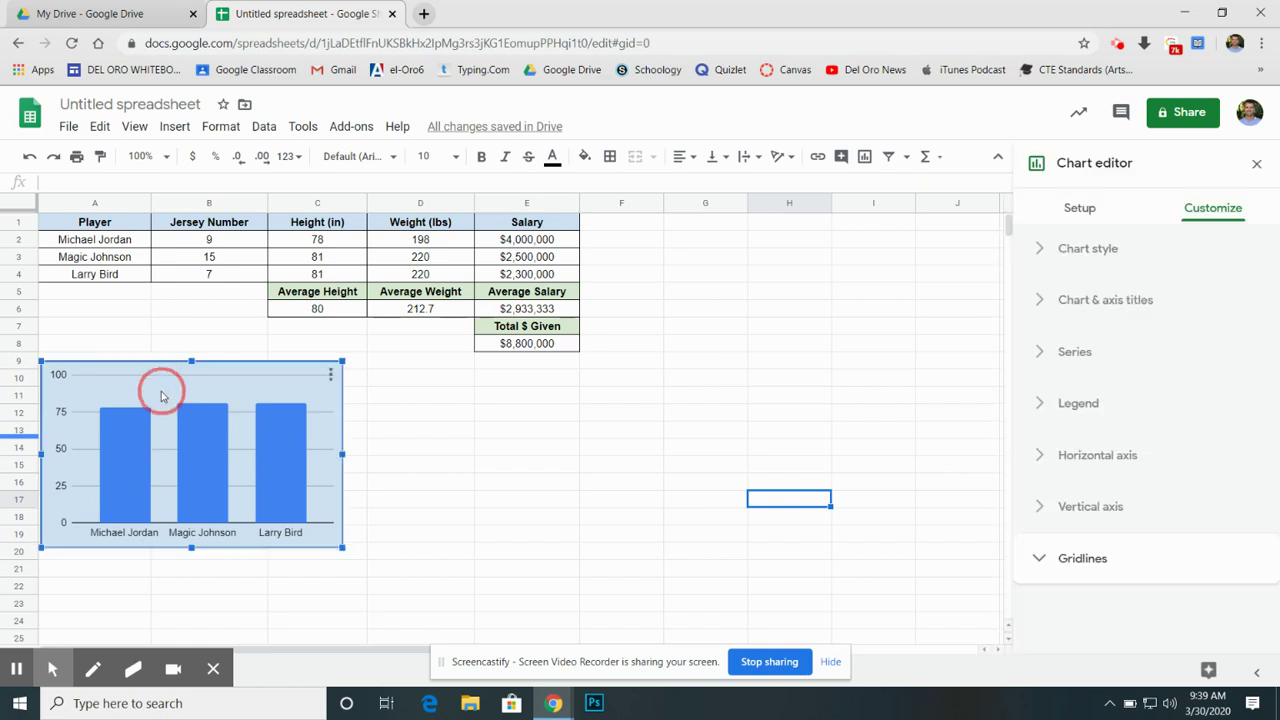
{"action": "left_click", "coordinate": [1062, 313]}
{"action": "left_click", "coordinate": [1077, 426]}
{"action": "type", "text": "P"}
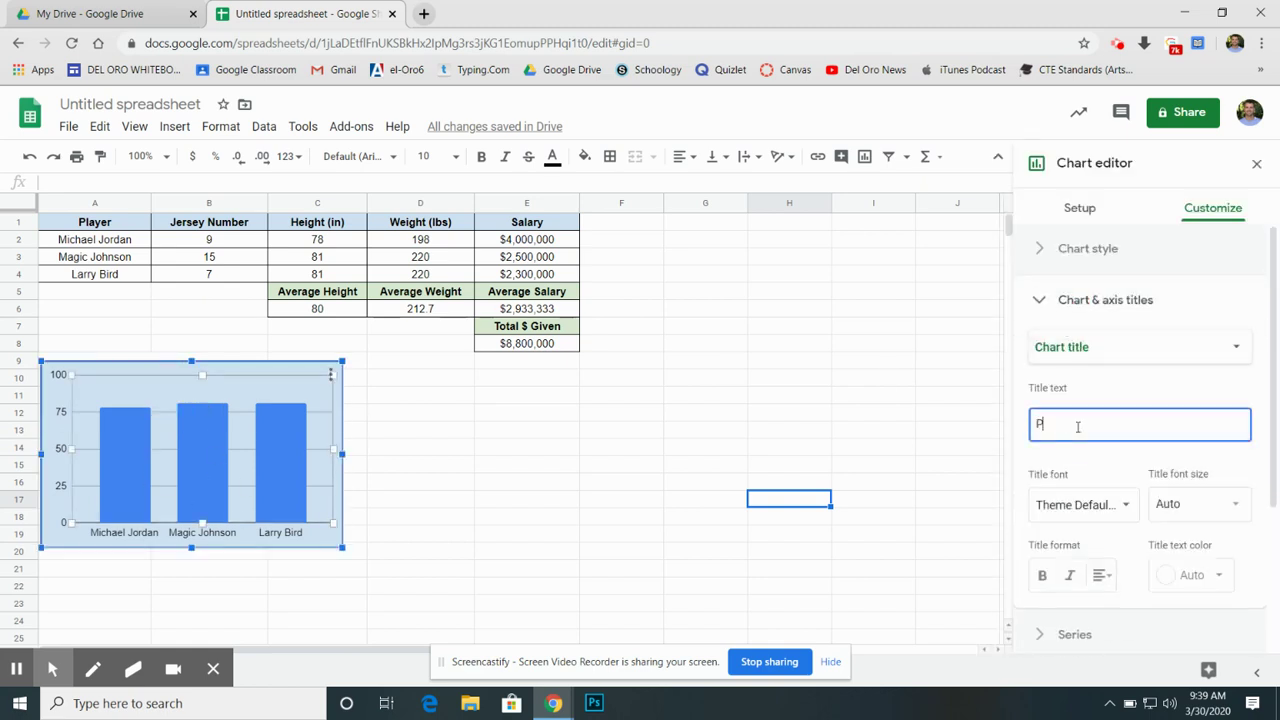
{"action": "type", "text": "layer vs. Height"}
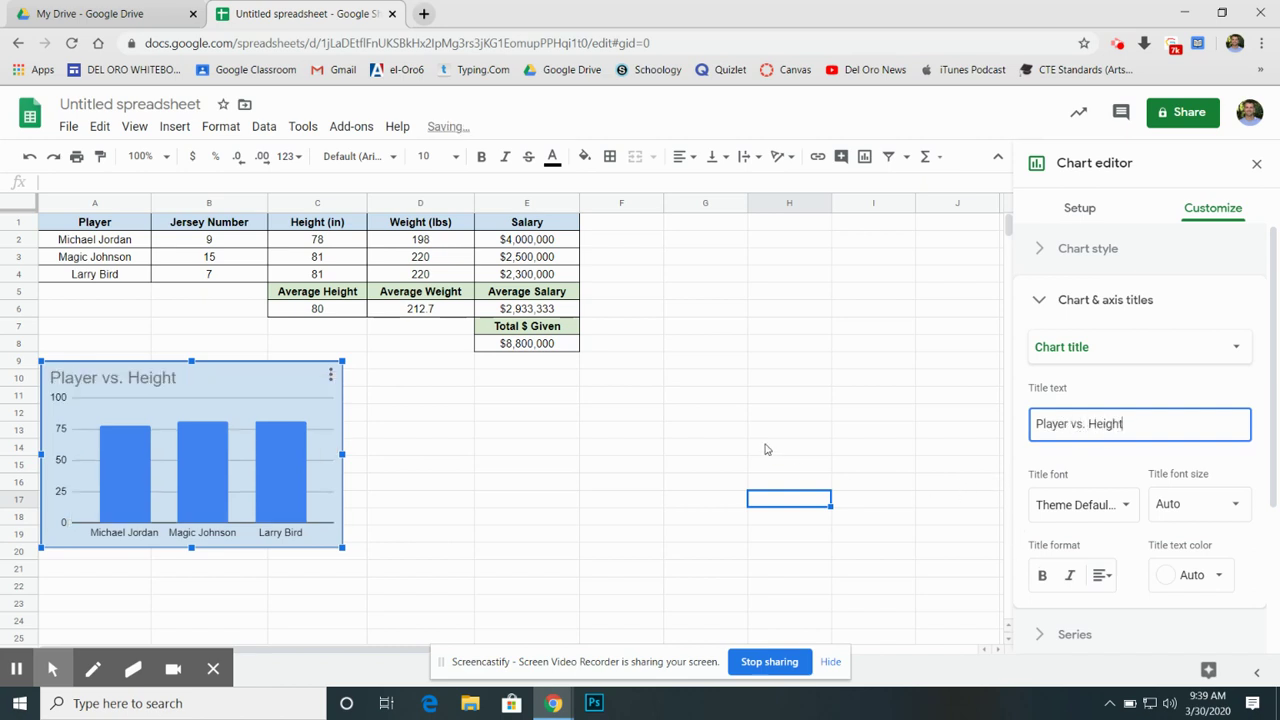
{"action": "left_click", "coordinate": [735, 397]}
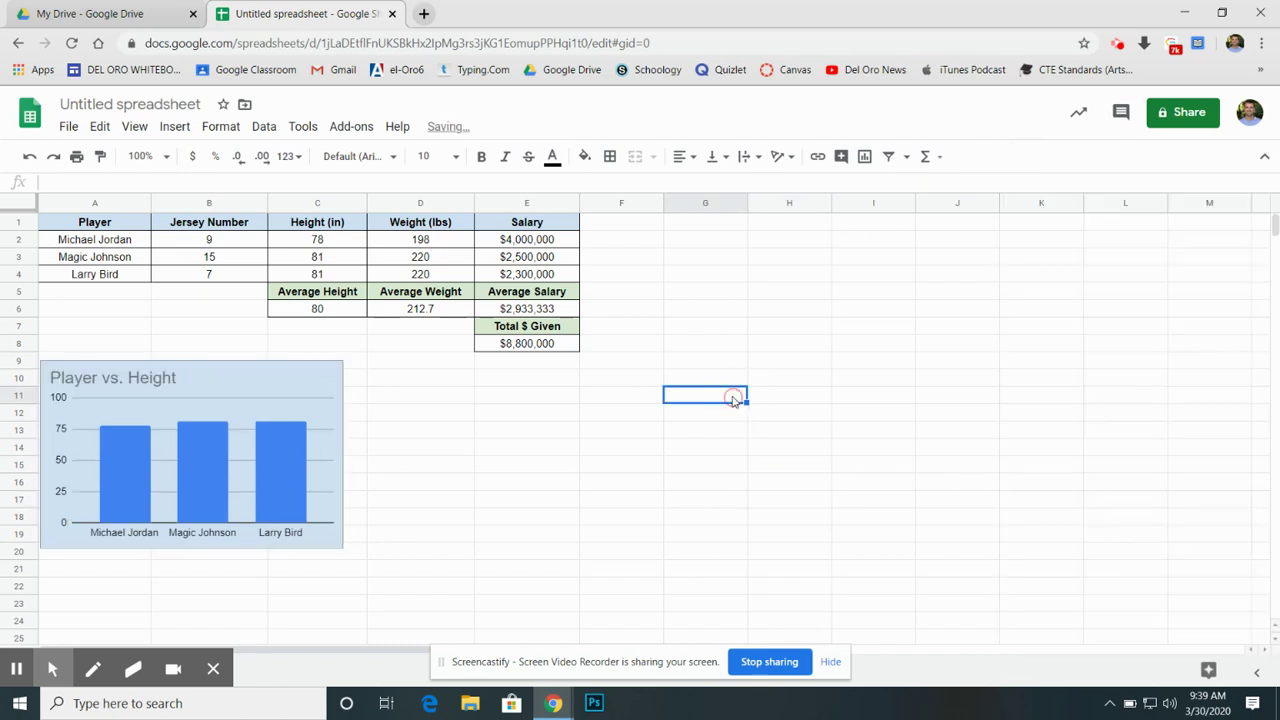
Step: Make the height chart's columns 3D and change the chart border color to green
{"action": "double_click", "coordinate": [172, 378]}
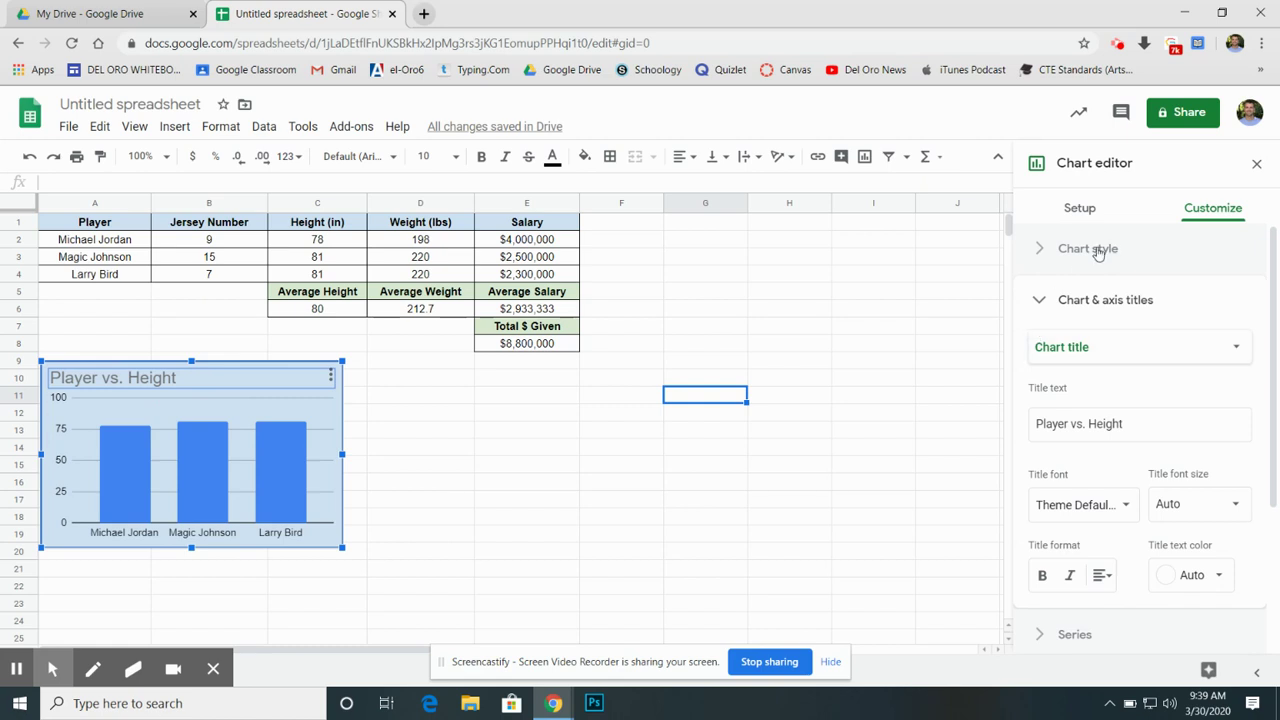
{"action": "left_click", "coordinate": [1096, 250]}
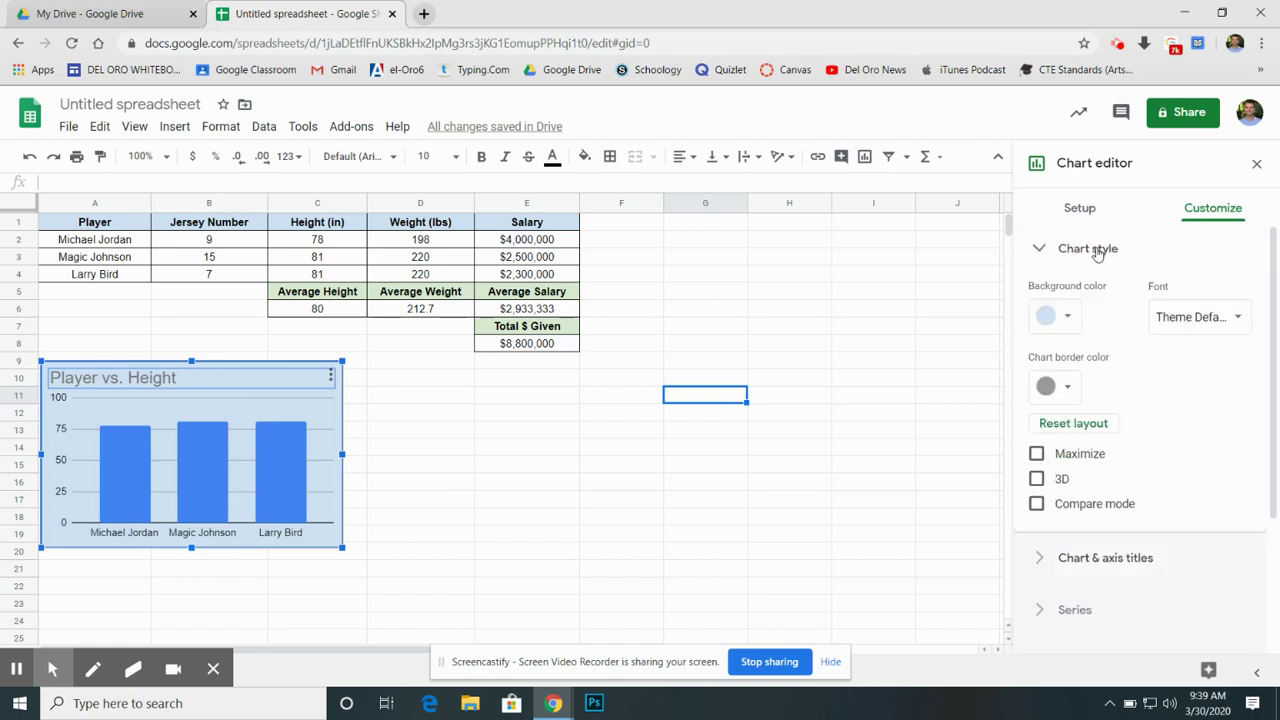
{"action": "left_click", "coordinate": [1037, 479]}
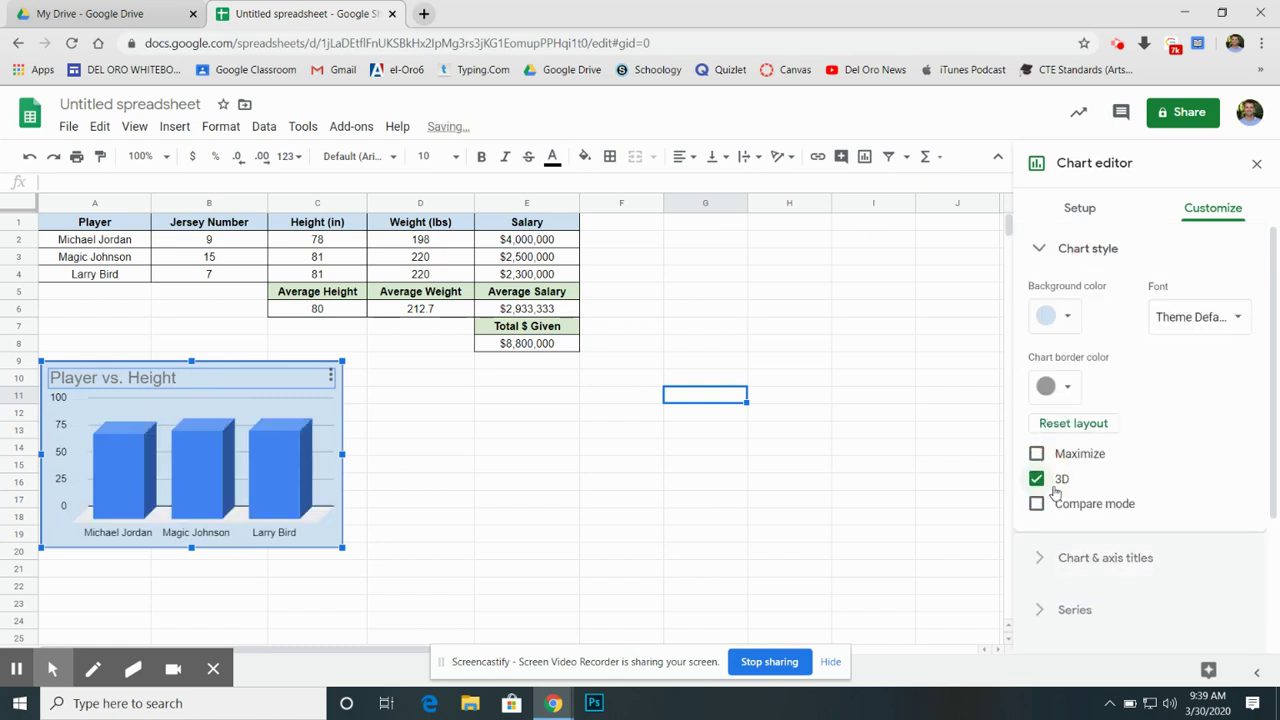
{"action": "left_click", "coordinate": [1070, 394]}
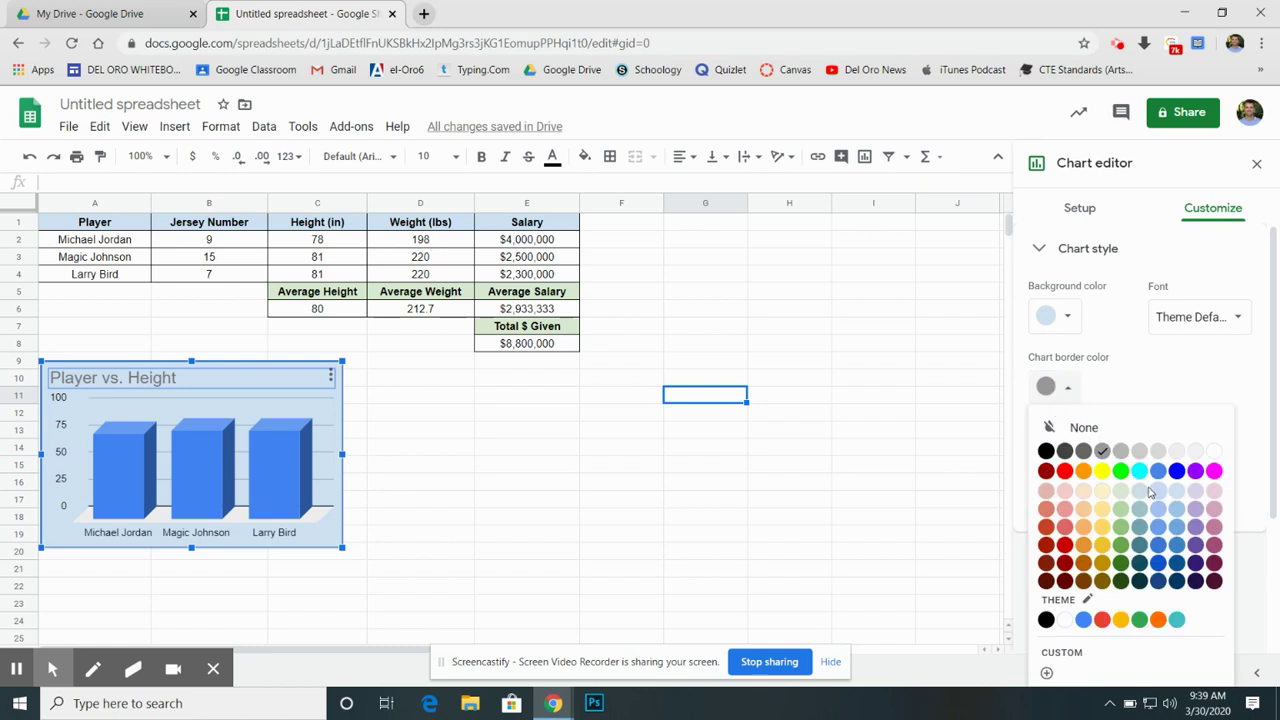
{"action": "left_click", "coordinate": [1120, 525]}
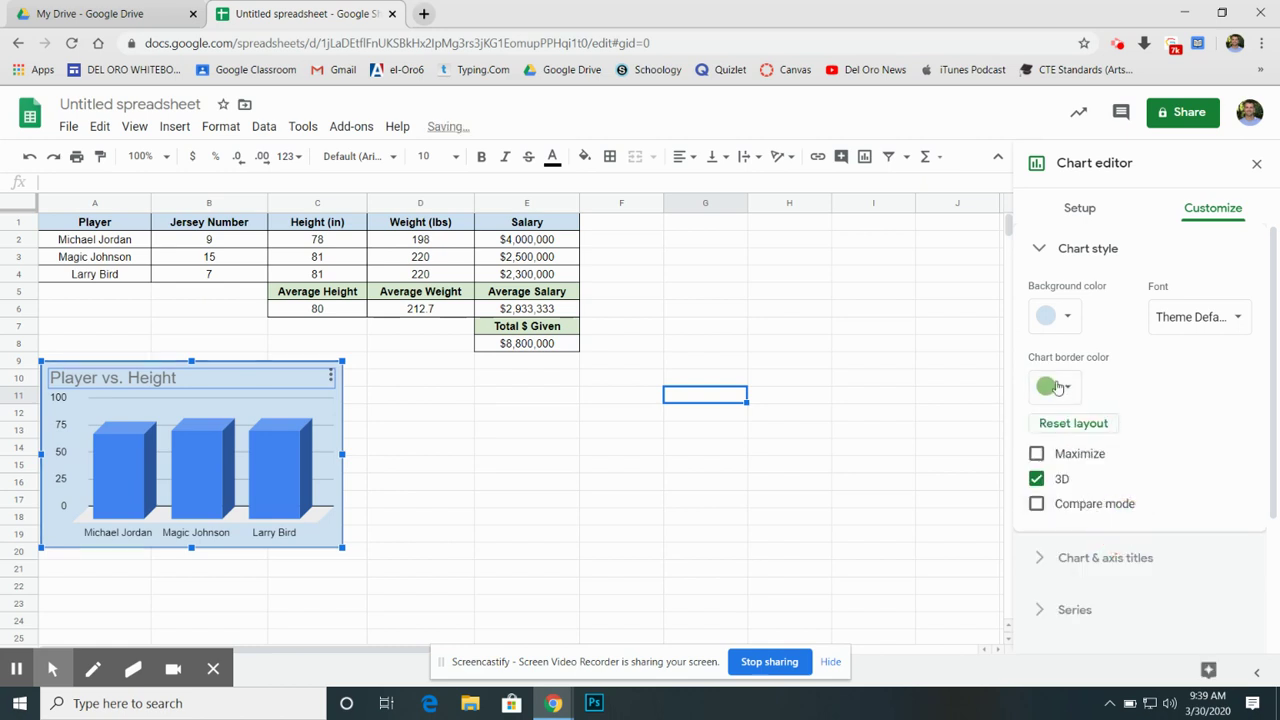
{"action": "scroll", "coordinate": [1128, 505], "scroll_direction": "down", "scroll_amount": 3}
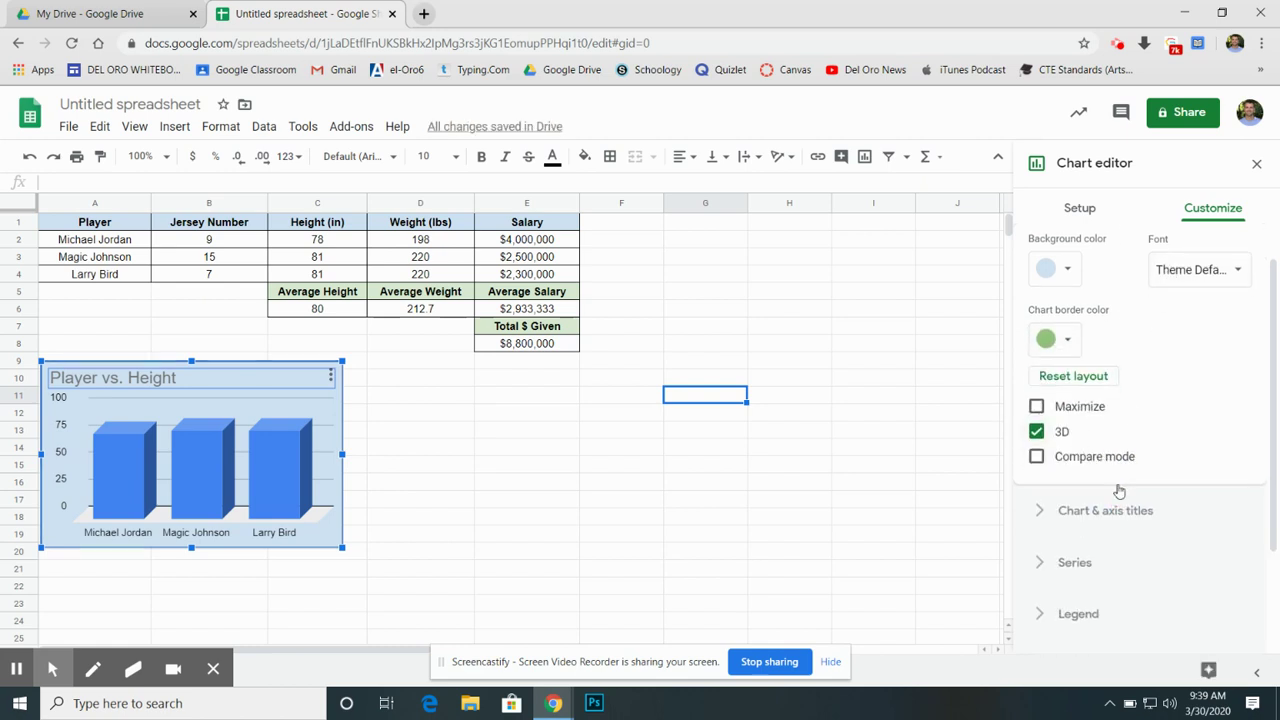
{"action": "scroll", "coordinate": [1119, 491], "scroll_direction": "down", "scroll_amount": 1}
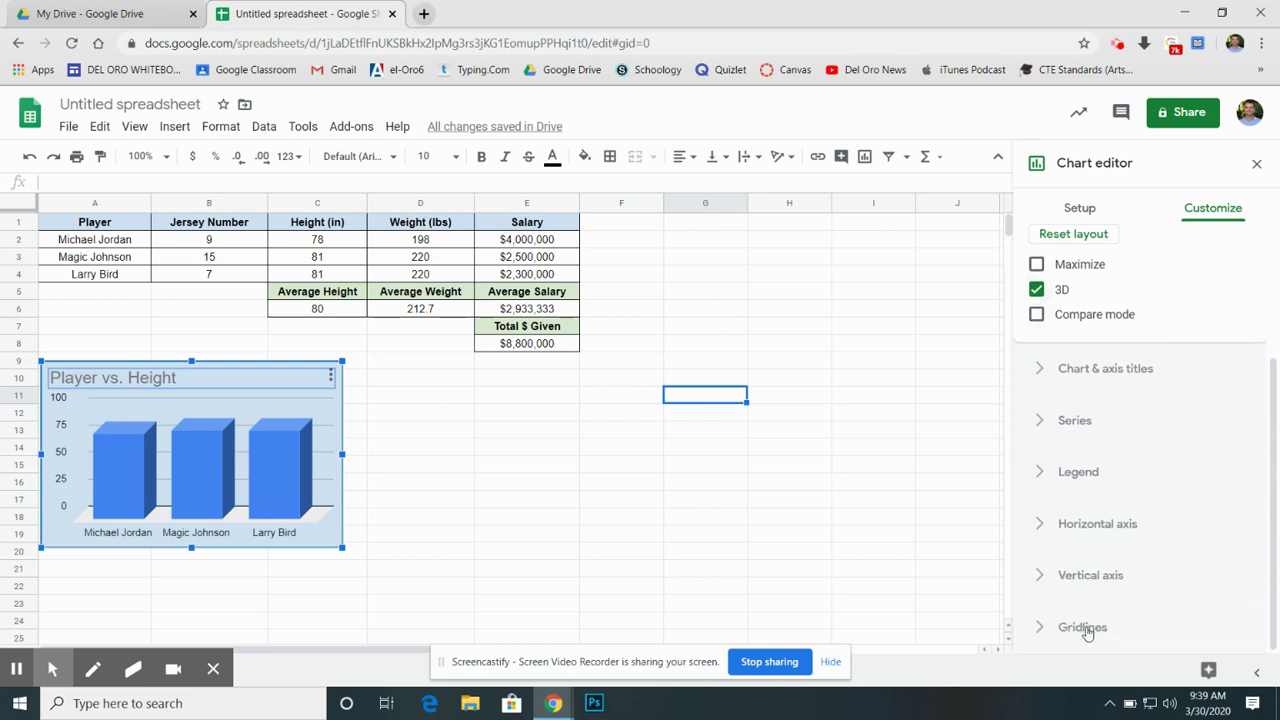
{"action": "left_click", "coordinate": [493, 471]}
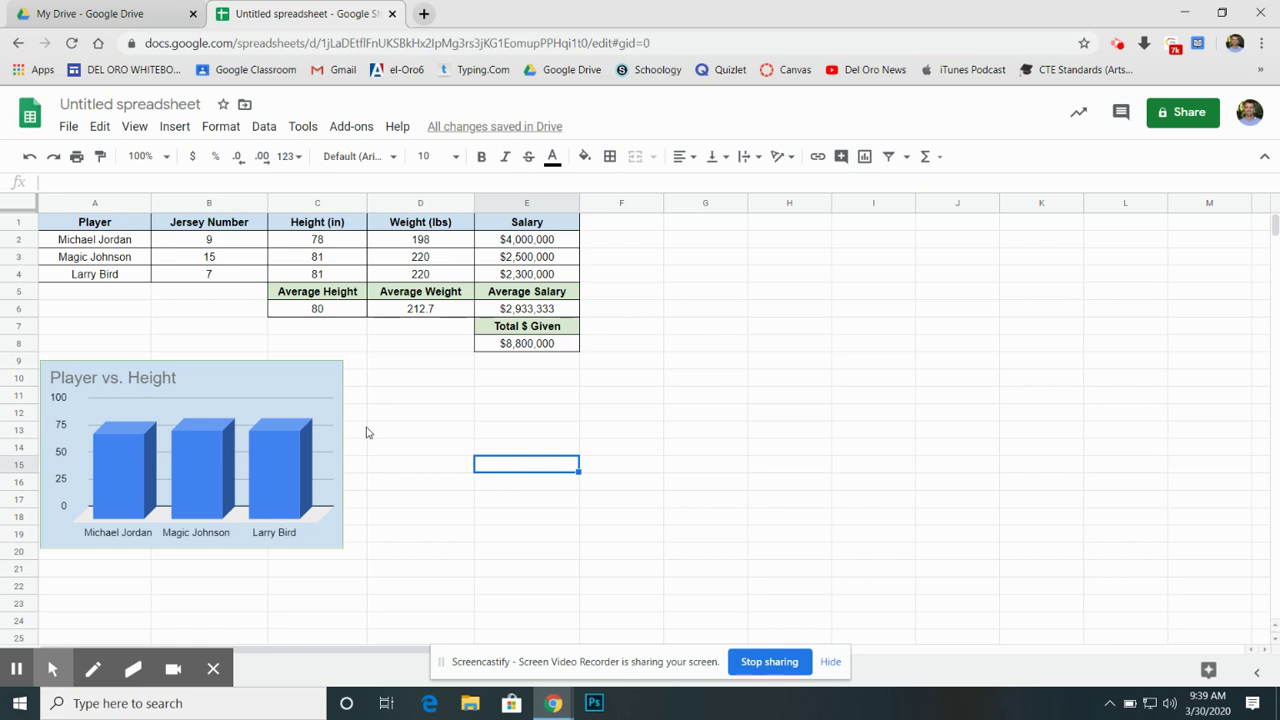
{"action": "left_click", "coordinate": [100, 226]}
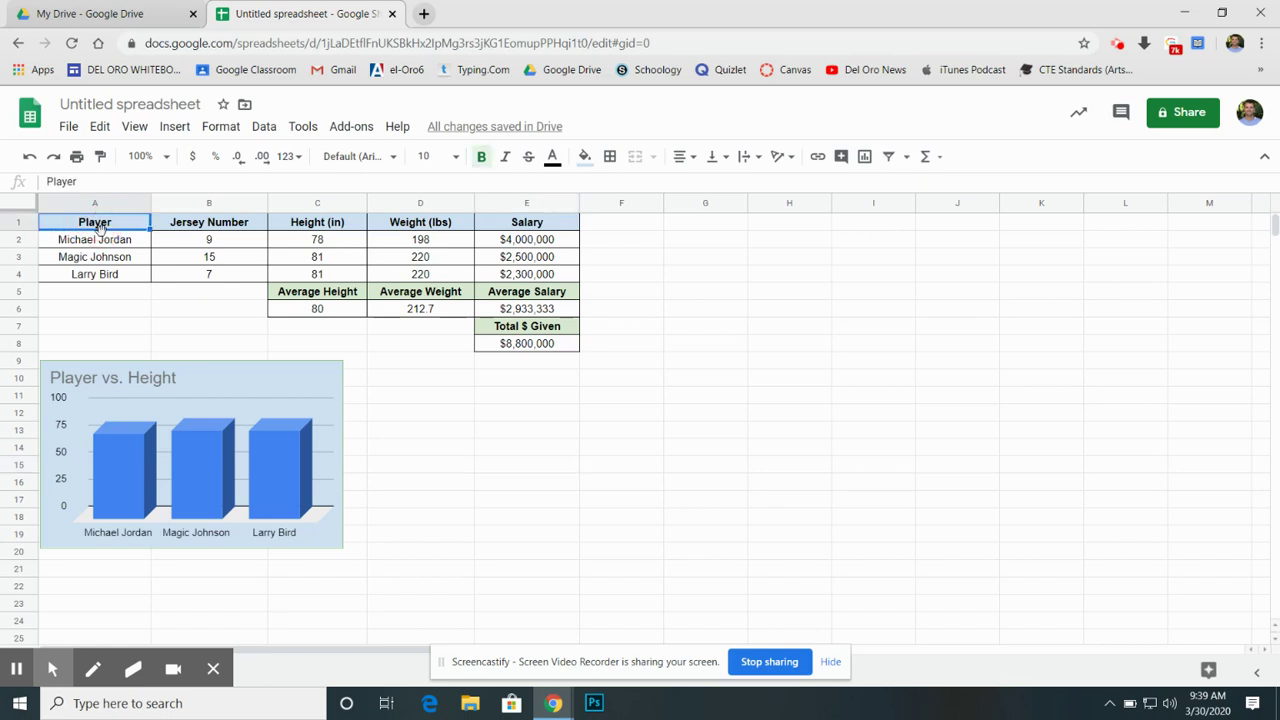
{"action": "left_click_drag", "start_coordinate": [100, 226], "coordinate": [114, 277]}
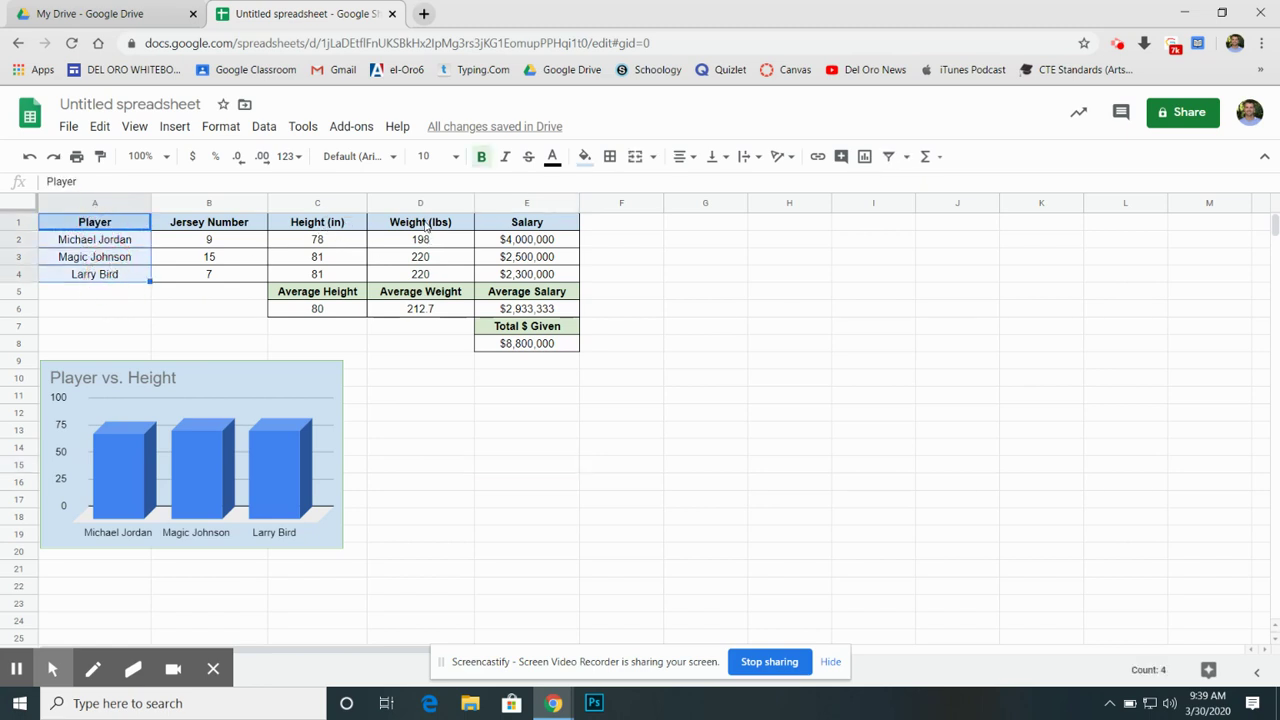
{"action": "left_click_drag", "start_coordinate": [328, 225], "coordinate": [322, 276]}
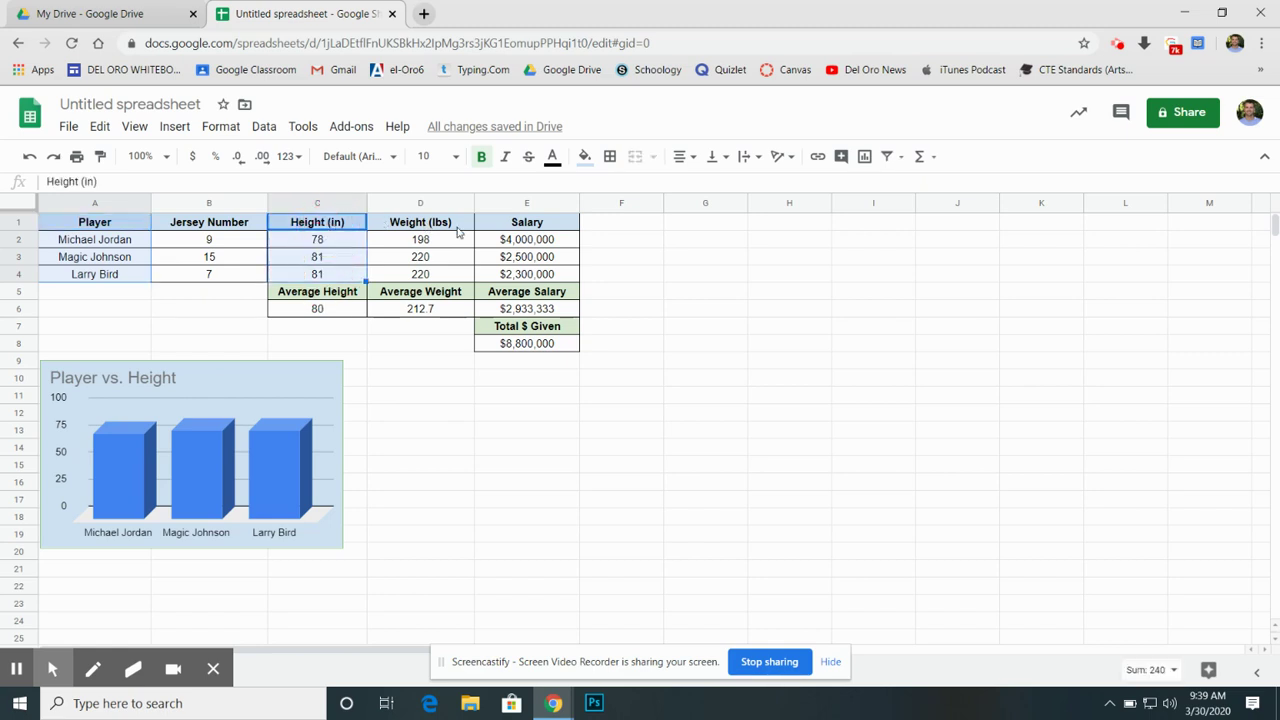
{"action": "left_click", "coordinate": [427, 225]}
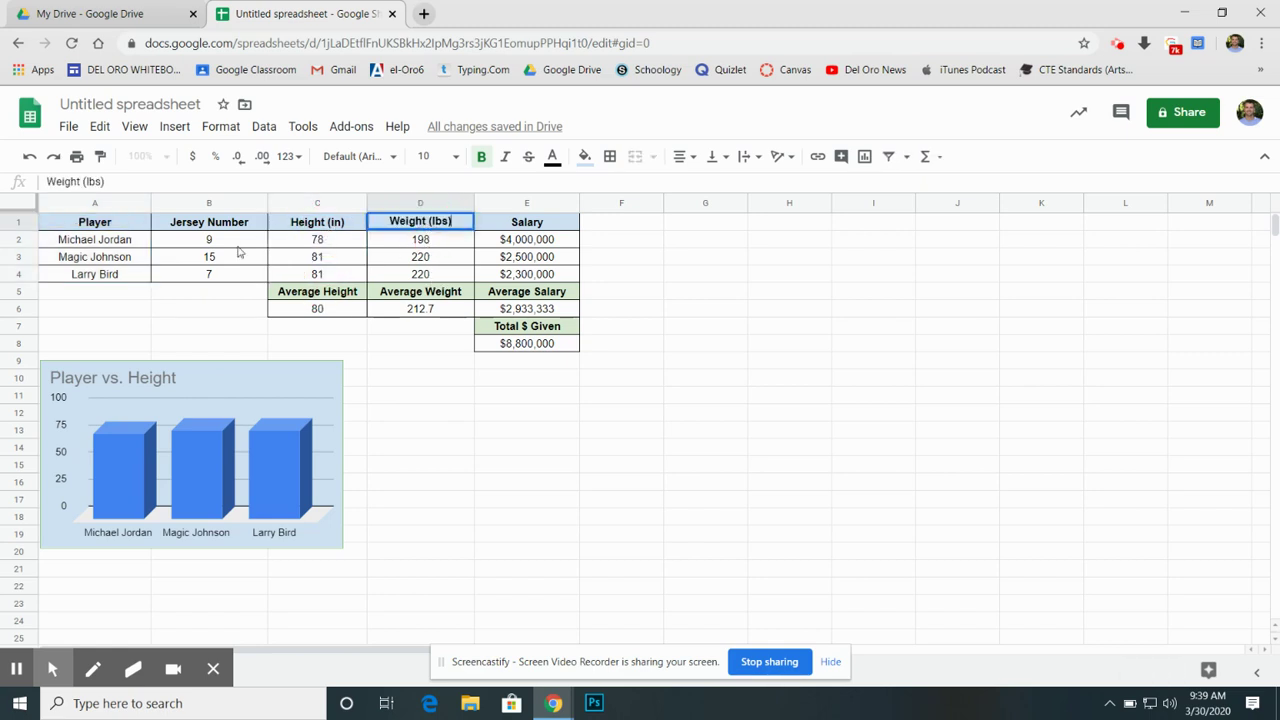
Step: Insert a chart from the Player, Height (in) and Weight (lbs) columns, rows 1 to 4, leaving out Jersey Number
{"action": "left_click_drag", "start_coordinate": [100, 226], "coordinate": [117, 276]}
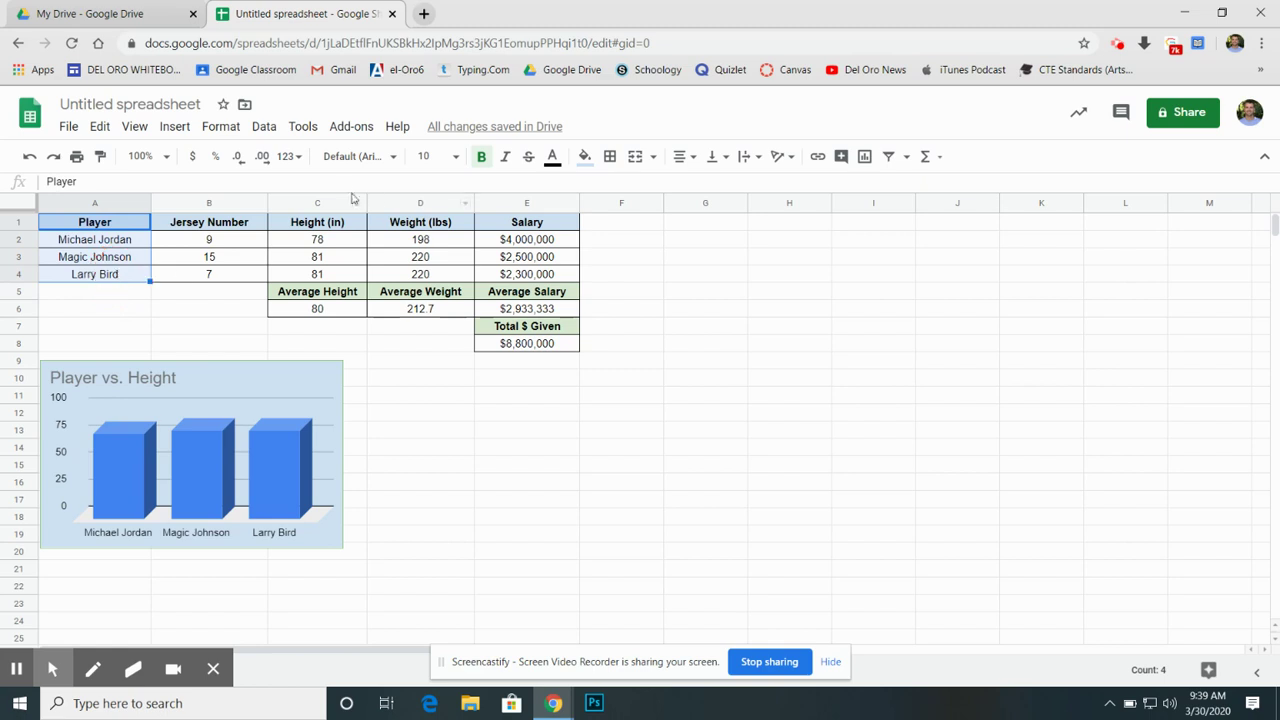
{"action": "left_click_drag", "start_coordinate": [318, 222], "coordinate": [334, 271]}
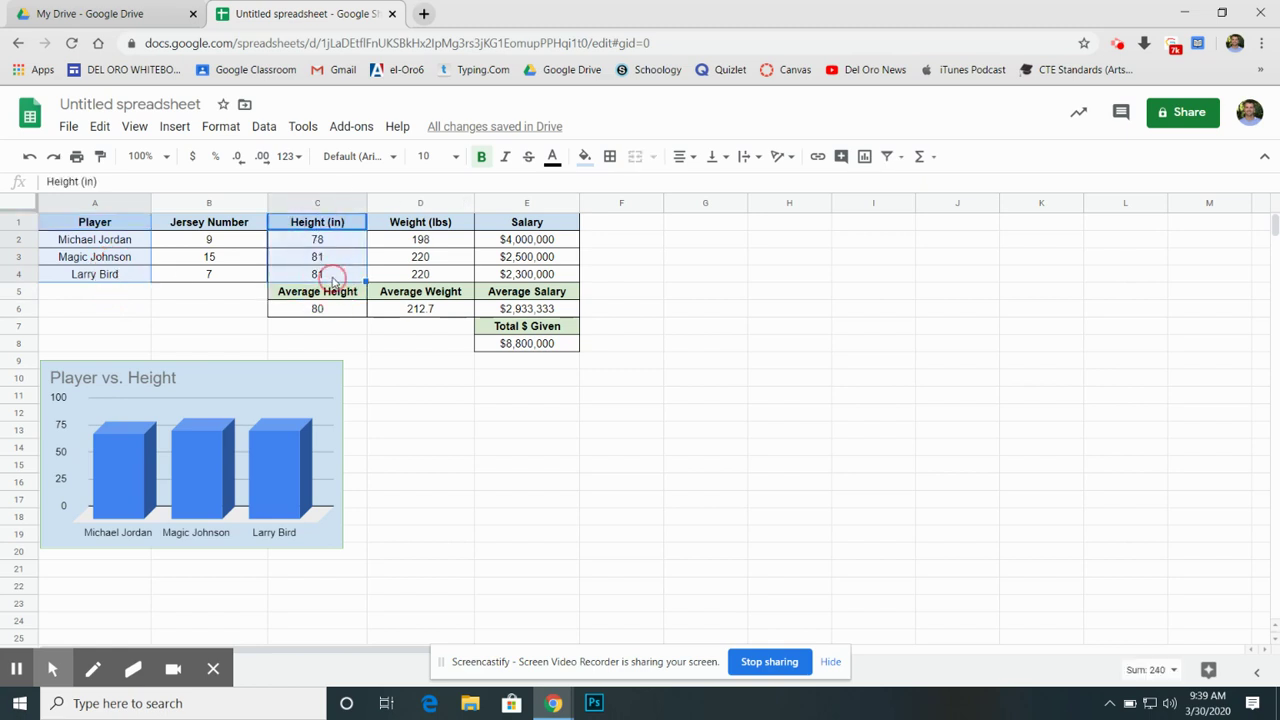
{"action": "left_click_drag", "start_coordinate": [420, 230], "coordinate": [423, 278]}
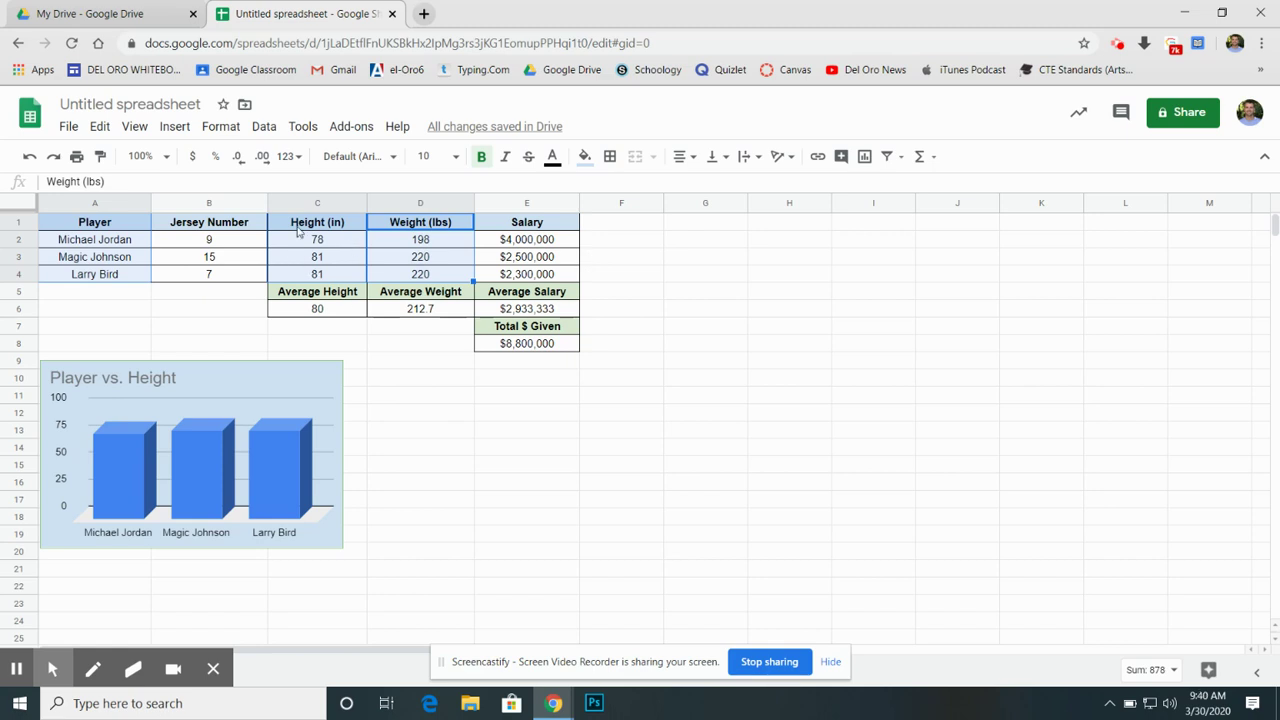
{"action": "left_click", "coordinate": [866, 157]}
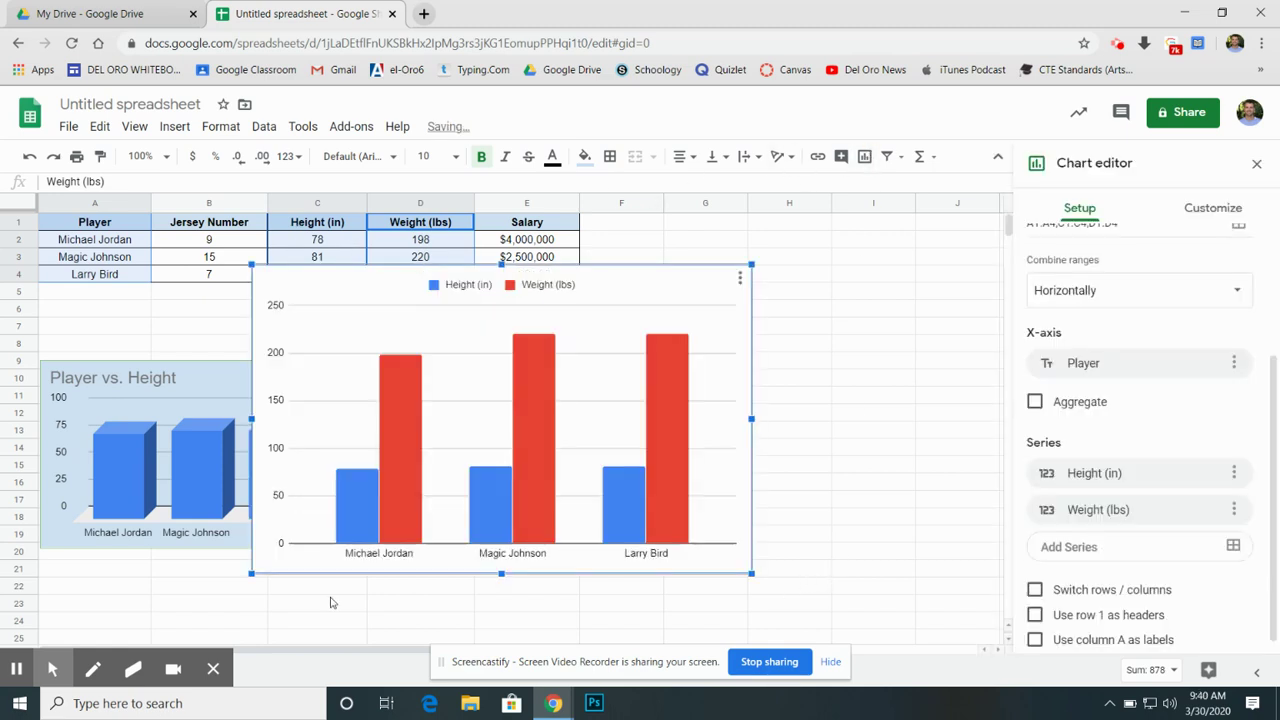
Step: Shrink the new height and weight chart and place it beside the Player vs. Height chart, dismissing the tip
{"action": "left_click_drag", "start_coordinate": [753, 264], "coordinate": [592, 366]}
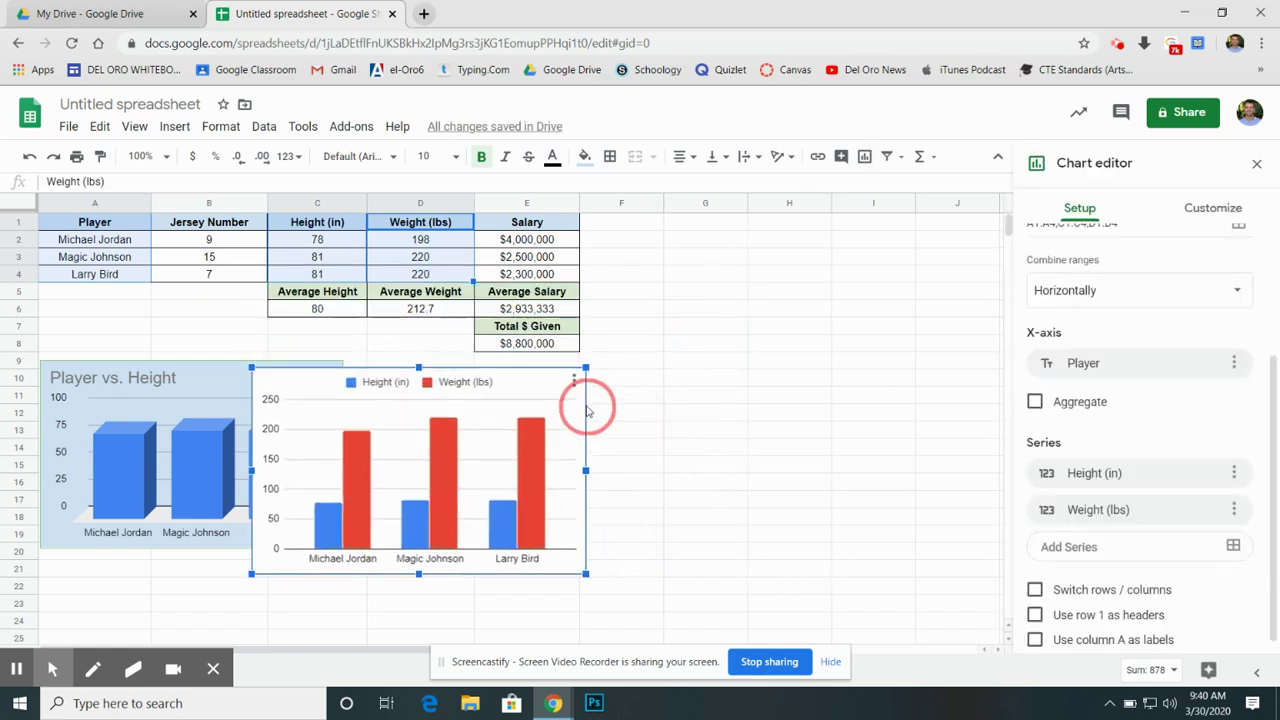
{"action": "left_click_drag", "start_coordinate": [385, 452], "coordinate": [508, 455]}
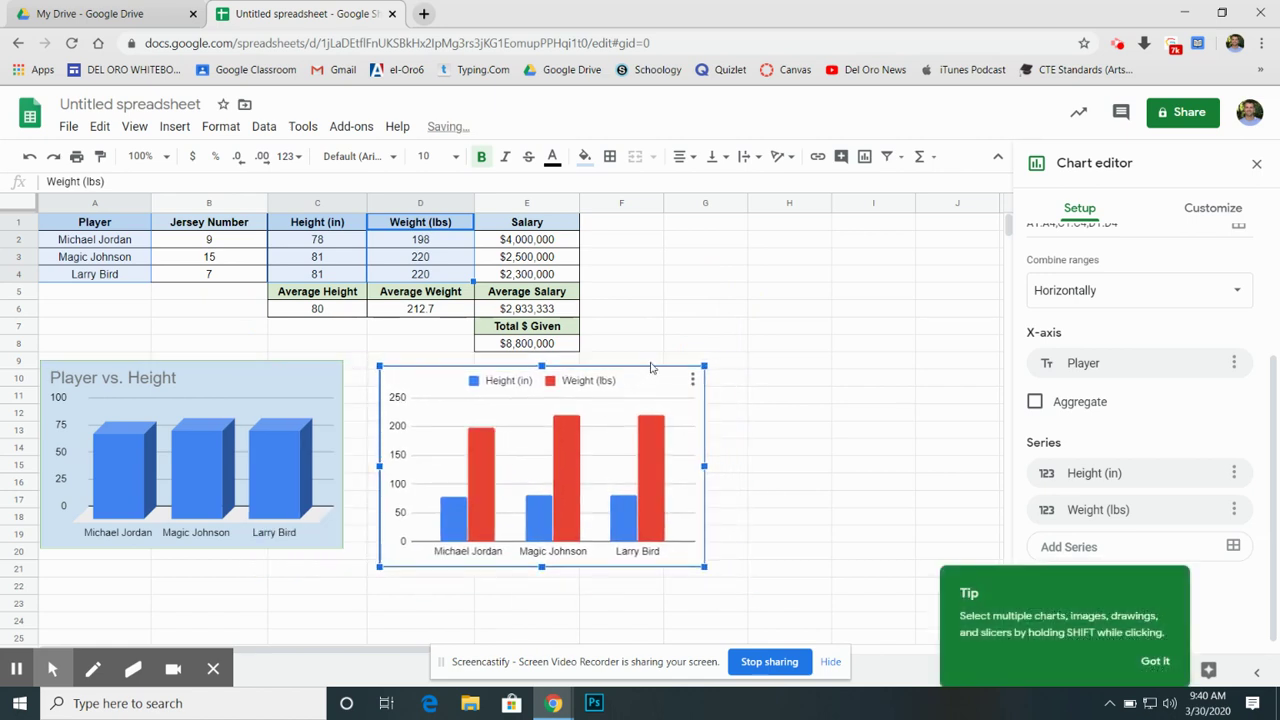
{"action": "left_click_drag", "start_coordinate": [704, 367], "coordinate": [657, 386]}
{"action": "left_click_drag", "start_coordinate": [565, 430], "coordinate": [546, 424]}
{"action": "left_click_drag", "start_coordinate": [650, 366], "coordinate": [665, 354]}
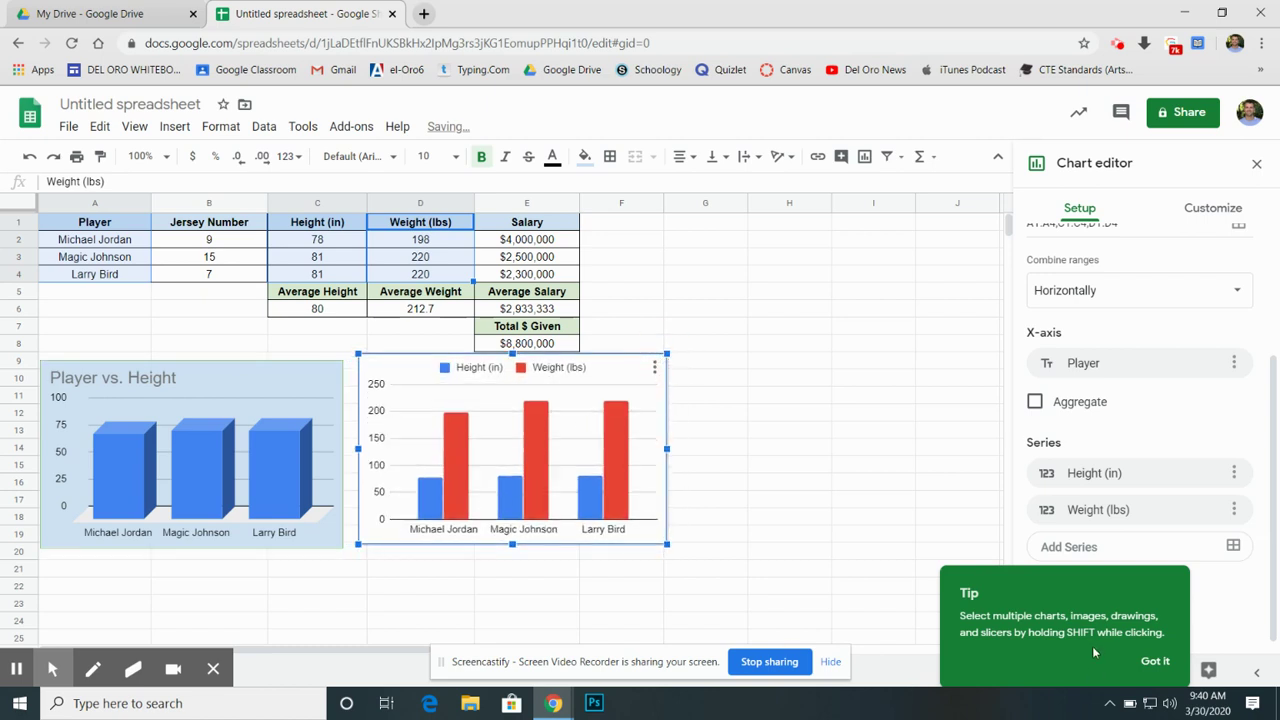
{"action": "left_click", "coordinate": [1155, 661]}
Step: Align the height and weight chart with the Player vs. Height chart and shrink it slightly from its upper-right corner
{"action": "left_click", "coordinate": [492, 474]}
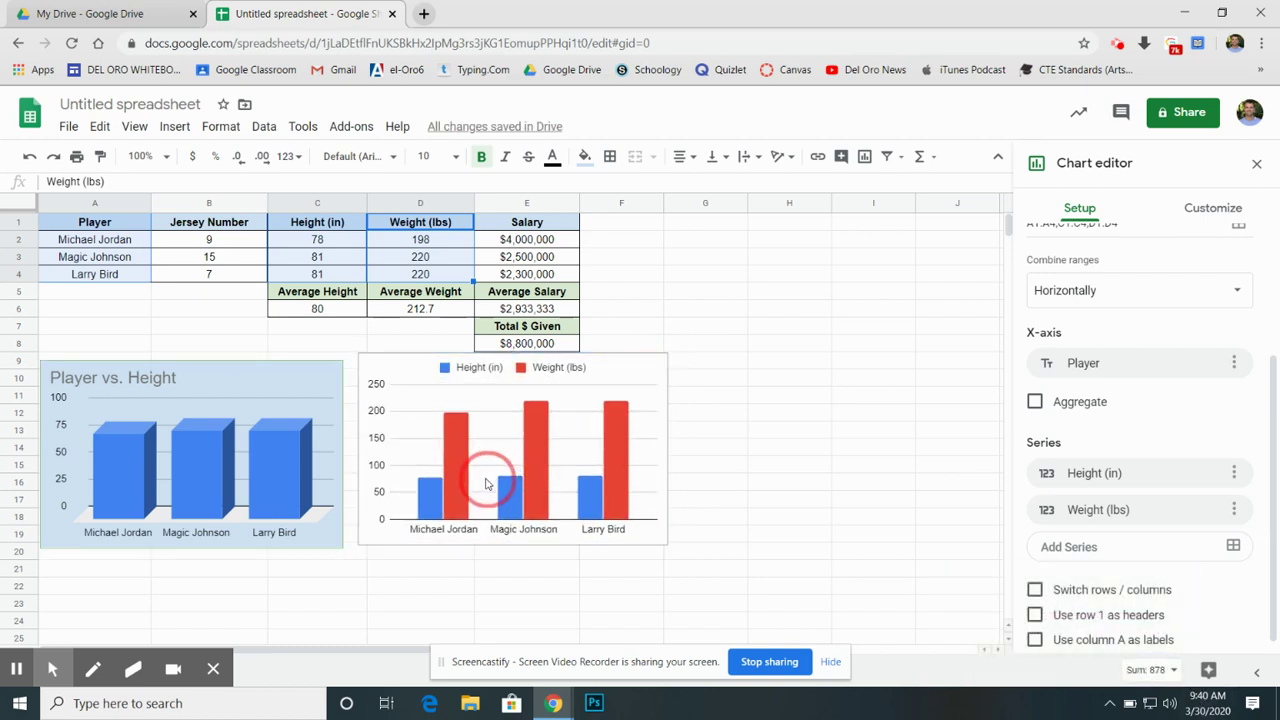
{"action": "left_click_drag", "start_coordinate": [555, 477], "coordinate": [546, 480]}
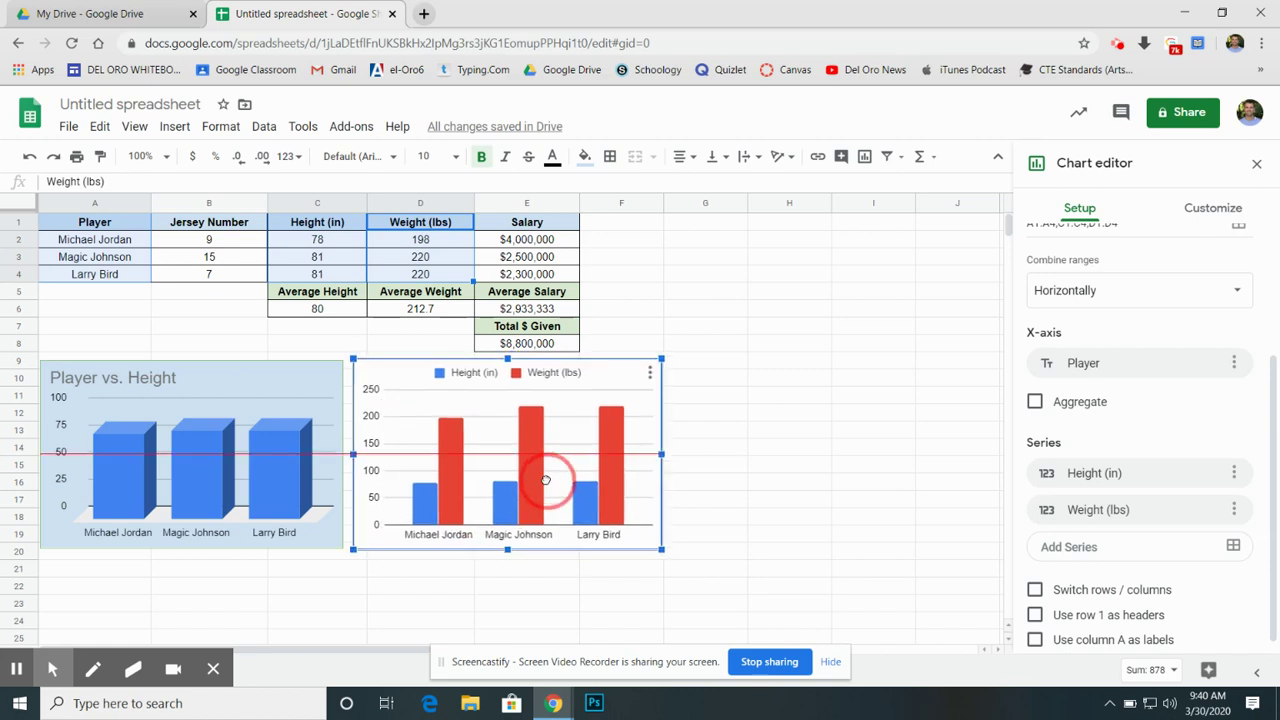
{"action": "left_click", "coordinate": [737, 411]}
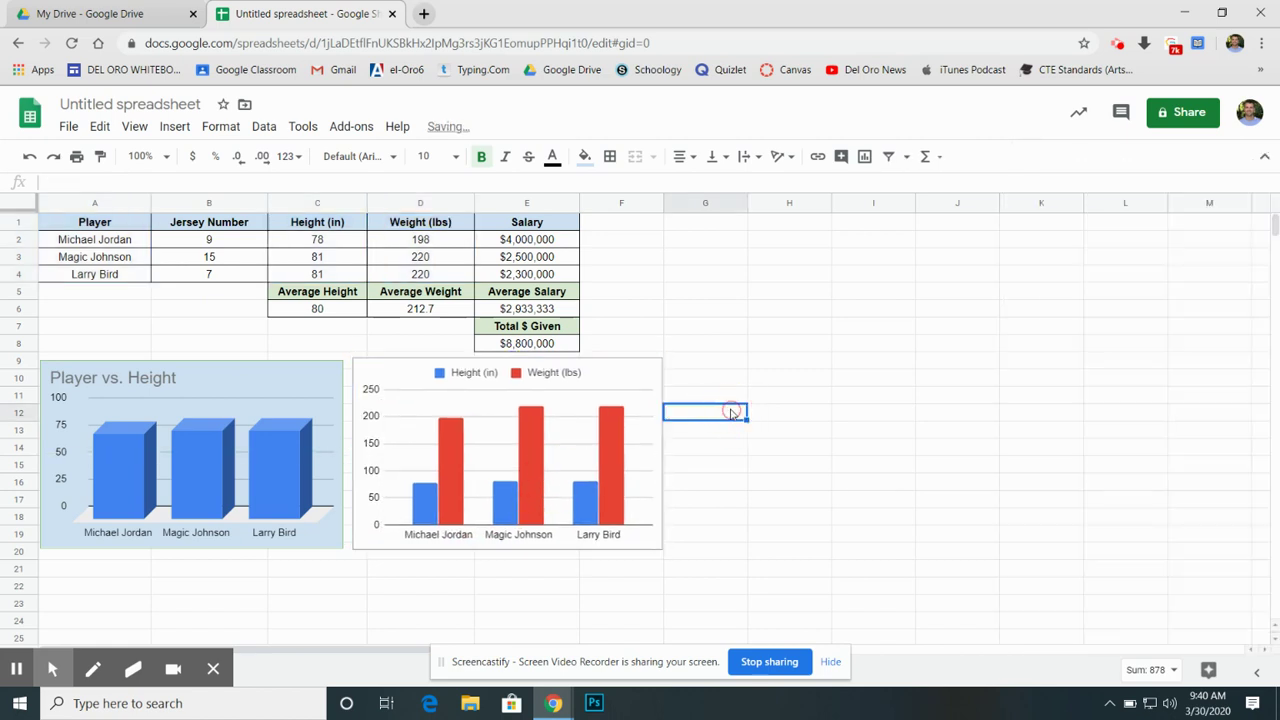
{"action": "left_click", "coordinate": [555, 403]}
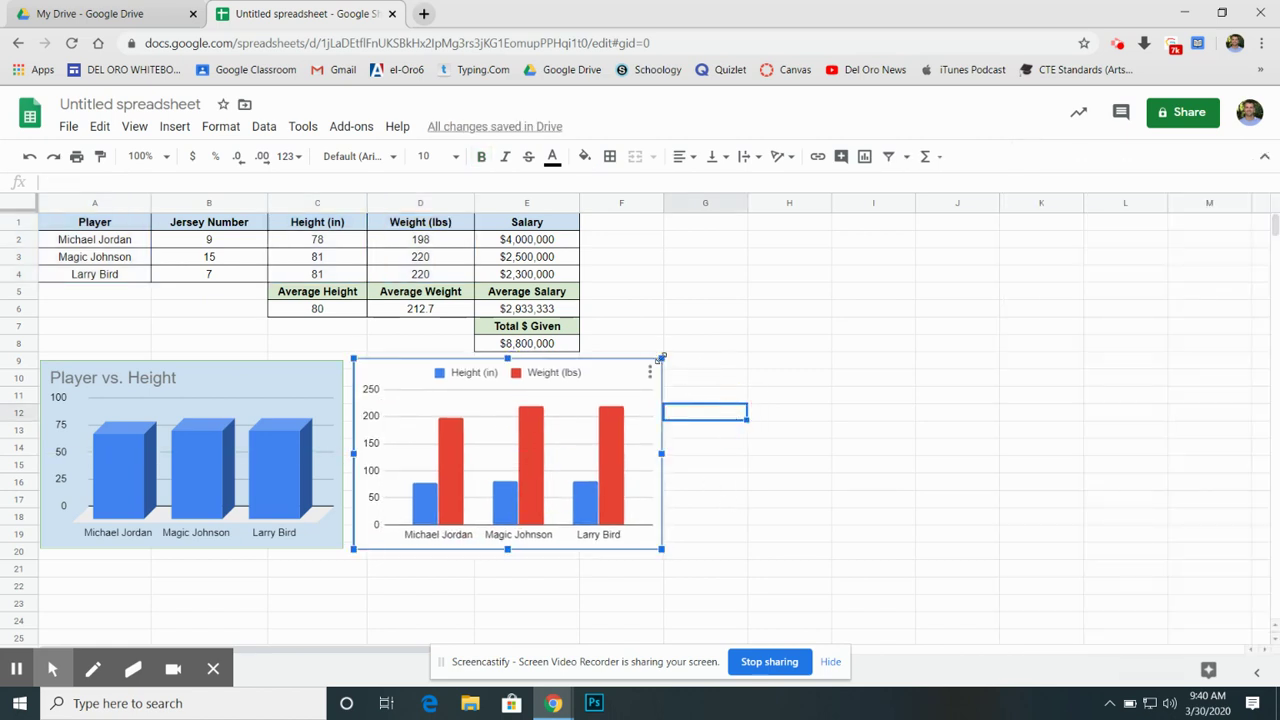
{"action": "left_click_drag", "start_coordinate": [661, 360], "coordinate": [652, 373]}
{"action": "left_click", "coordinate": [677, 480]}
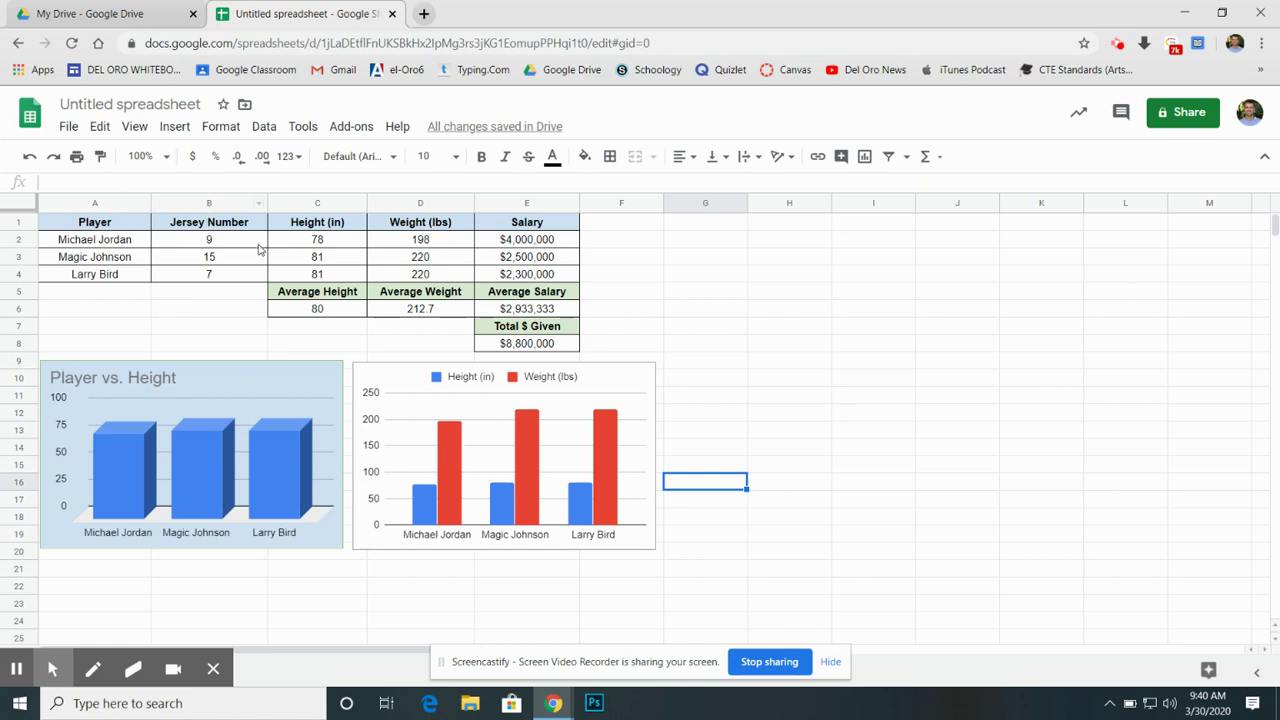
Step: Add the unit to the height in cell C2 so it reads "78 inches"
{"action": "double_click", "coordinate": [333, 239]}
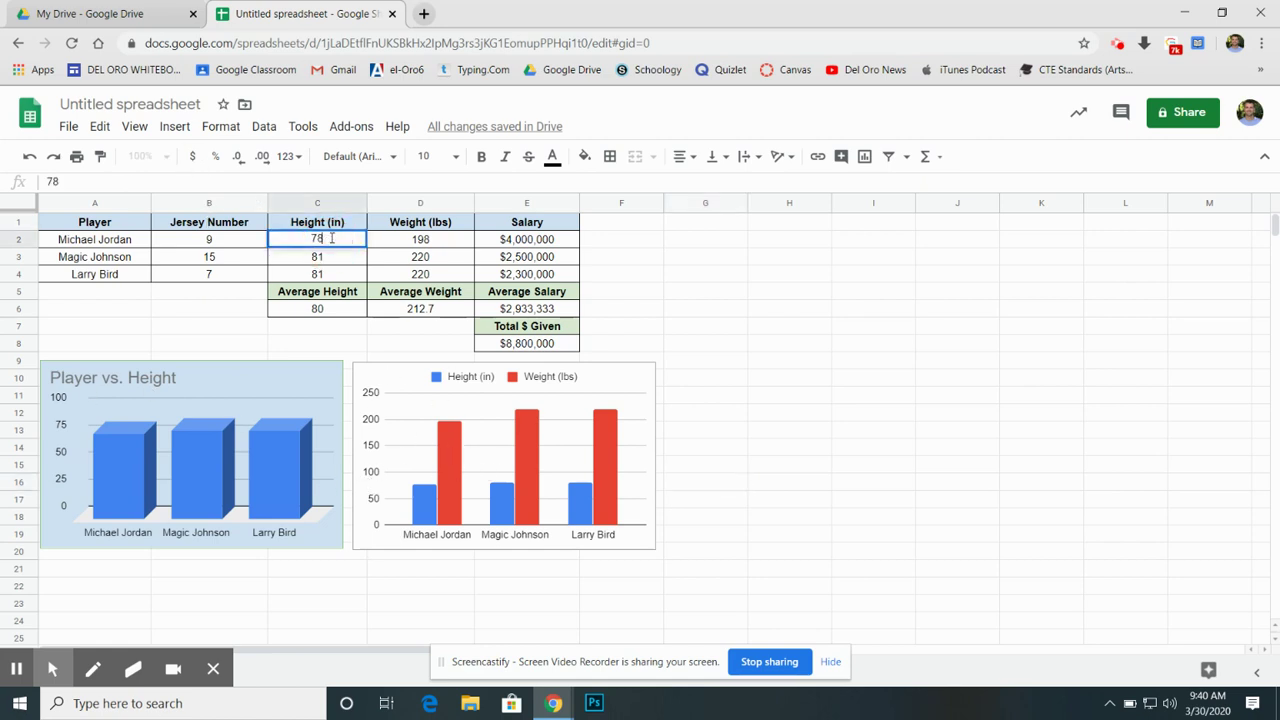
{"action": "type", "text": "inches"}
{"action": "left_click", "coordinate": [841, 297]}
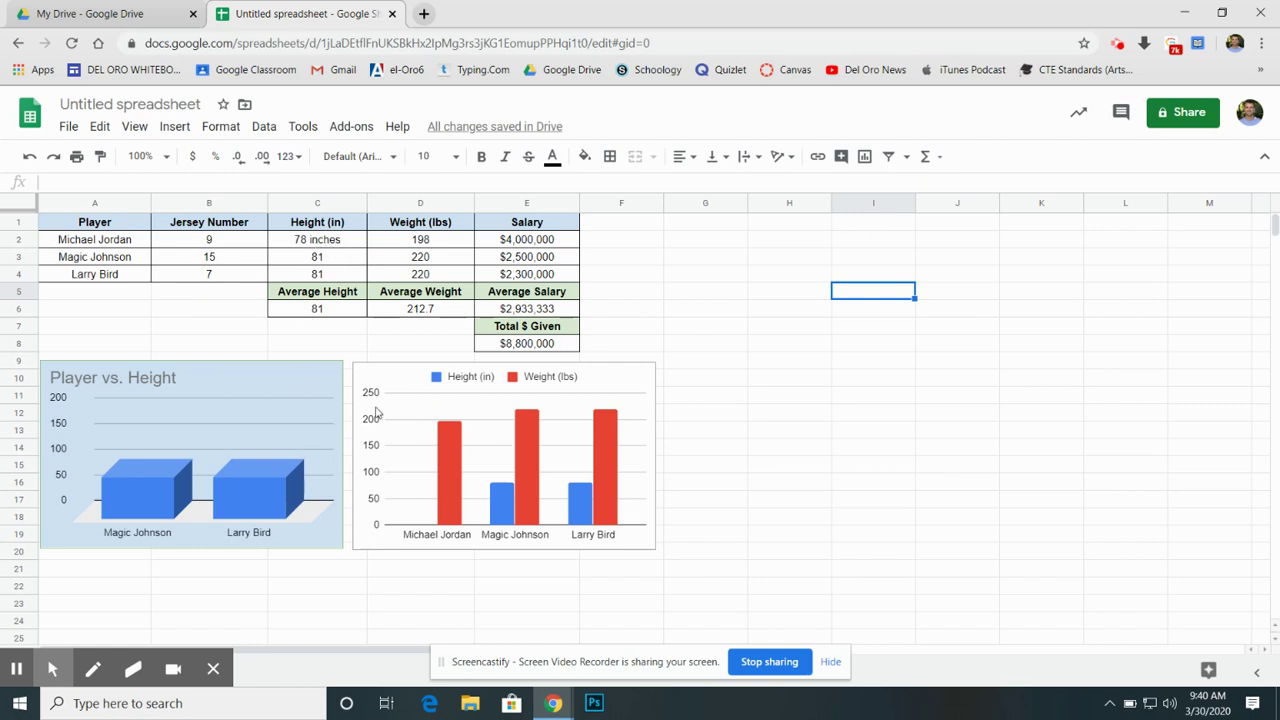
Step: Delete the word "inches" from cell C2 so it contains only the number 78
{"action": "left_click", "coordinate": [323, 240]}
{"action": "double_click", "coordinate": [345, 240]}
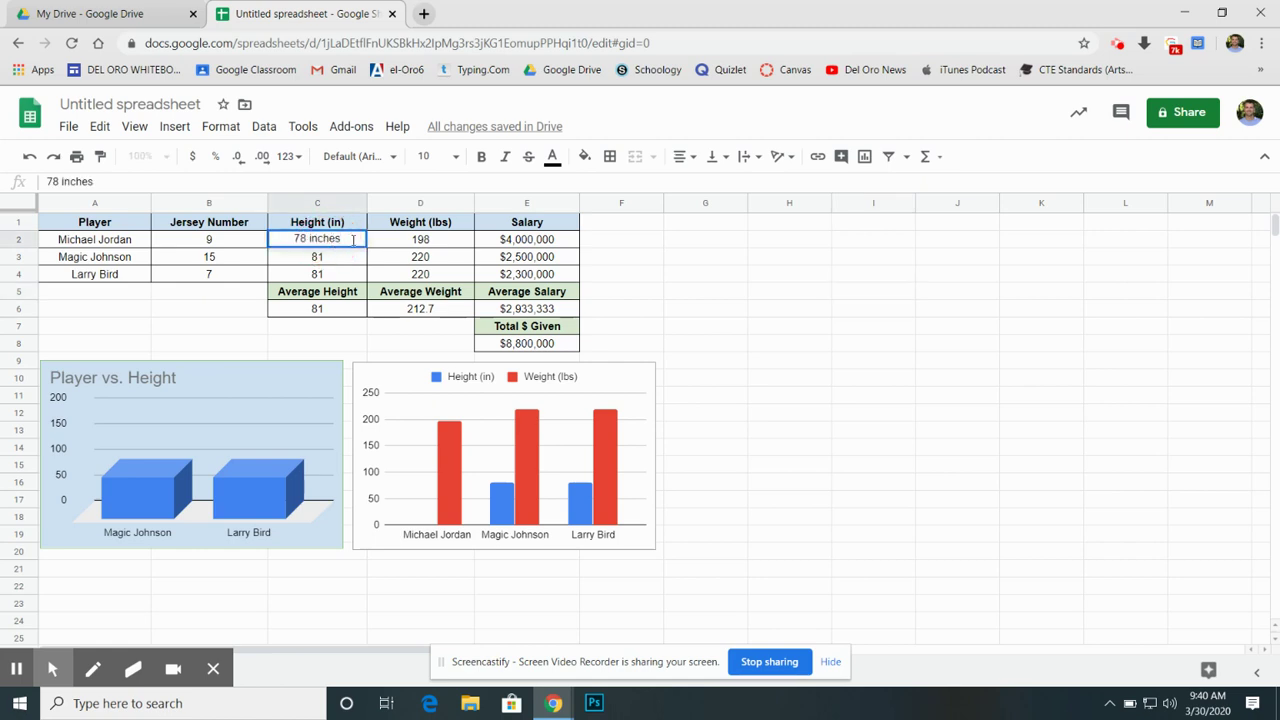
{"action": "key", "text": "BackSpace"}
{"action": "key", "text": "BackSpace"}
{"action": "key", "text": "BackSpace"}
{"action": "key", "text": "BackSpace"}
{"action": "key", "text": "BackSpace"}
{"action": "key", "text": "BackSpace"}
{"action": "key", "text": "BackSpace"}
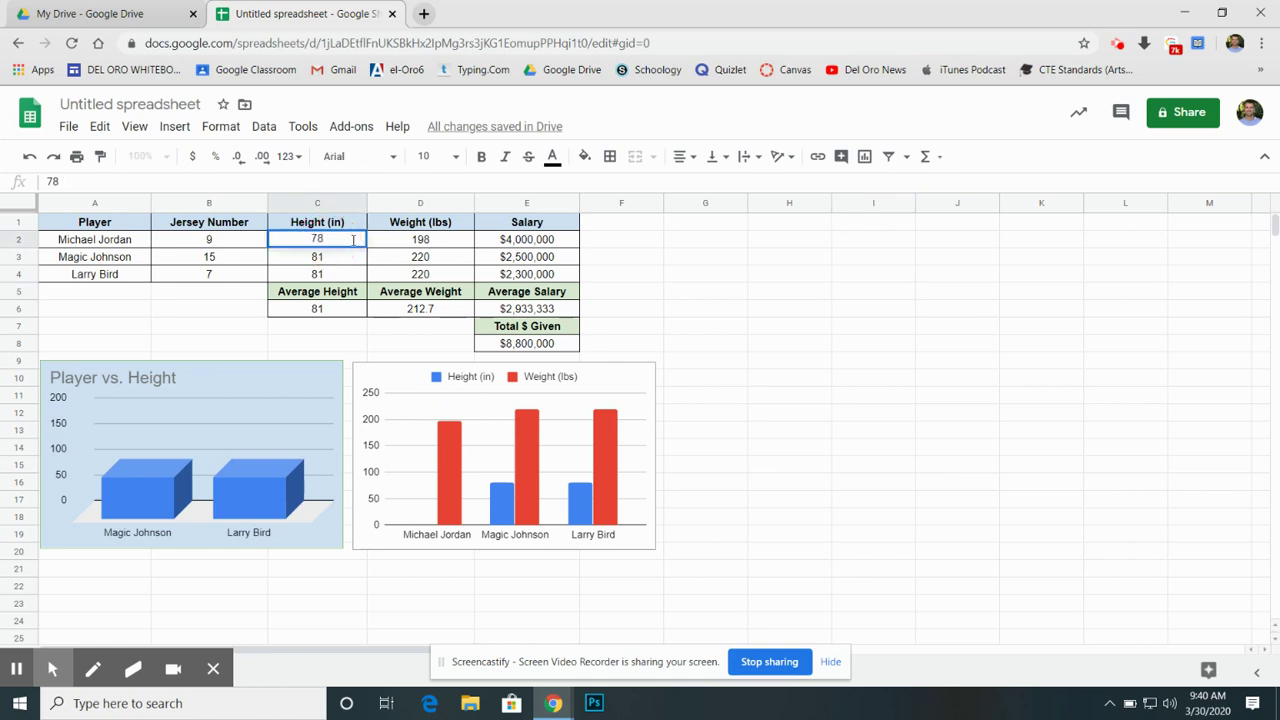
{"action": "left_click", "coordinate": [351, 257]}
{"action": "left_click", "coordinate": [336, 240]}
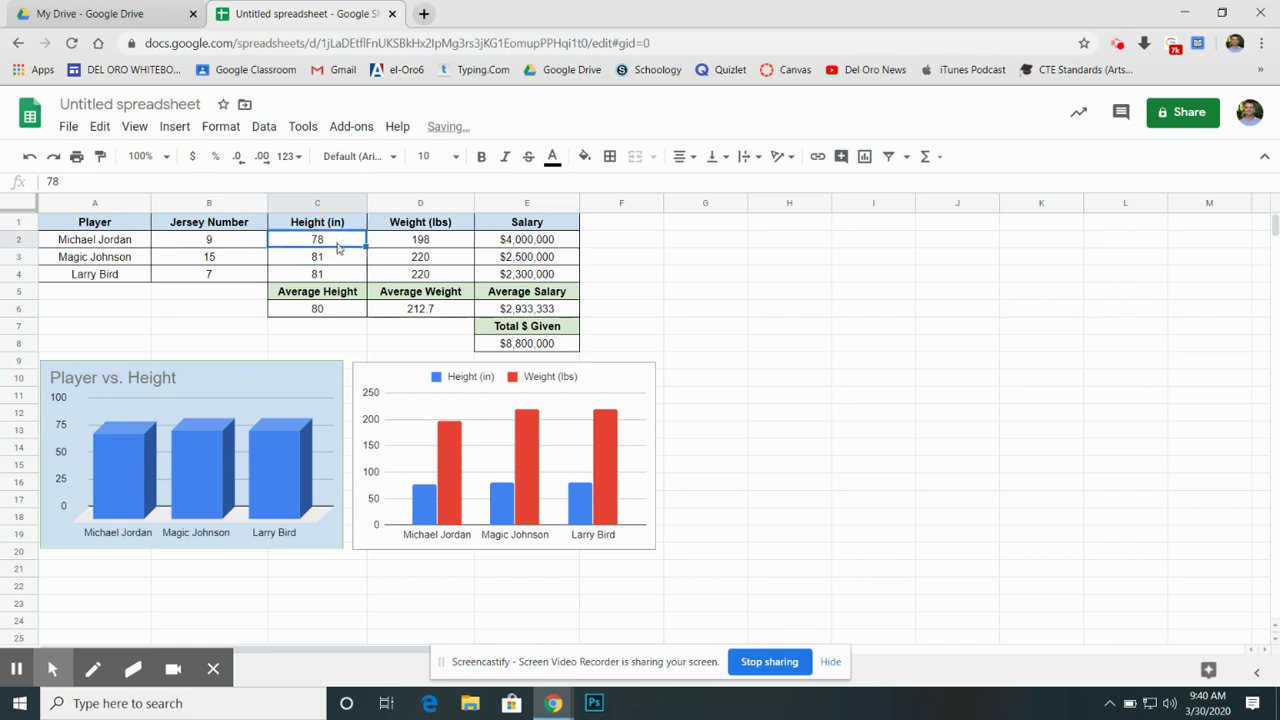
{"action": "left_click_drag", "start_coordinate": [335, 248], "coordinate": [331, 274]}
{"action": "left_click", "coordinate": [350, 277]}
{"action": "key", "text": "ctrl+z"}
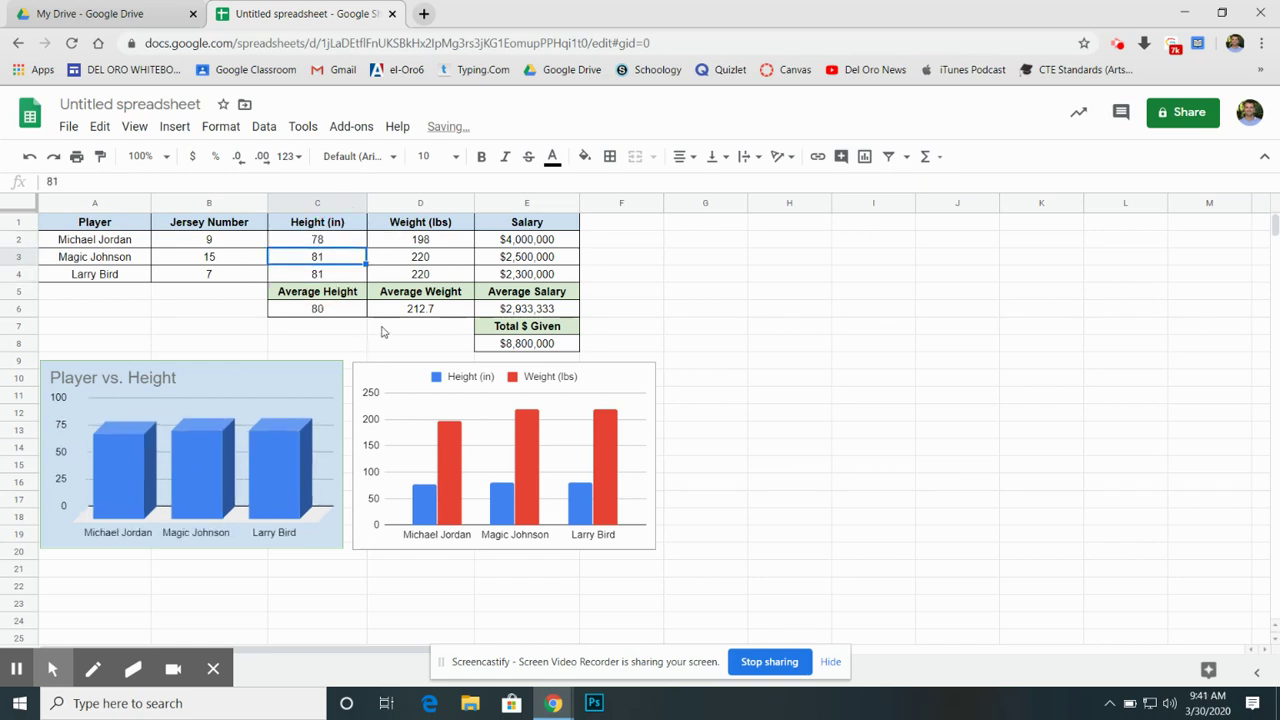
{"action": "left_click", "coordinate": [641, 293]}
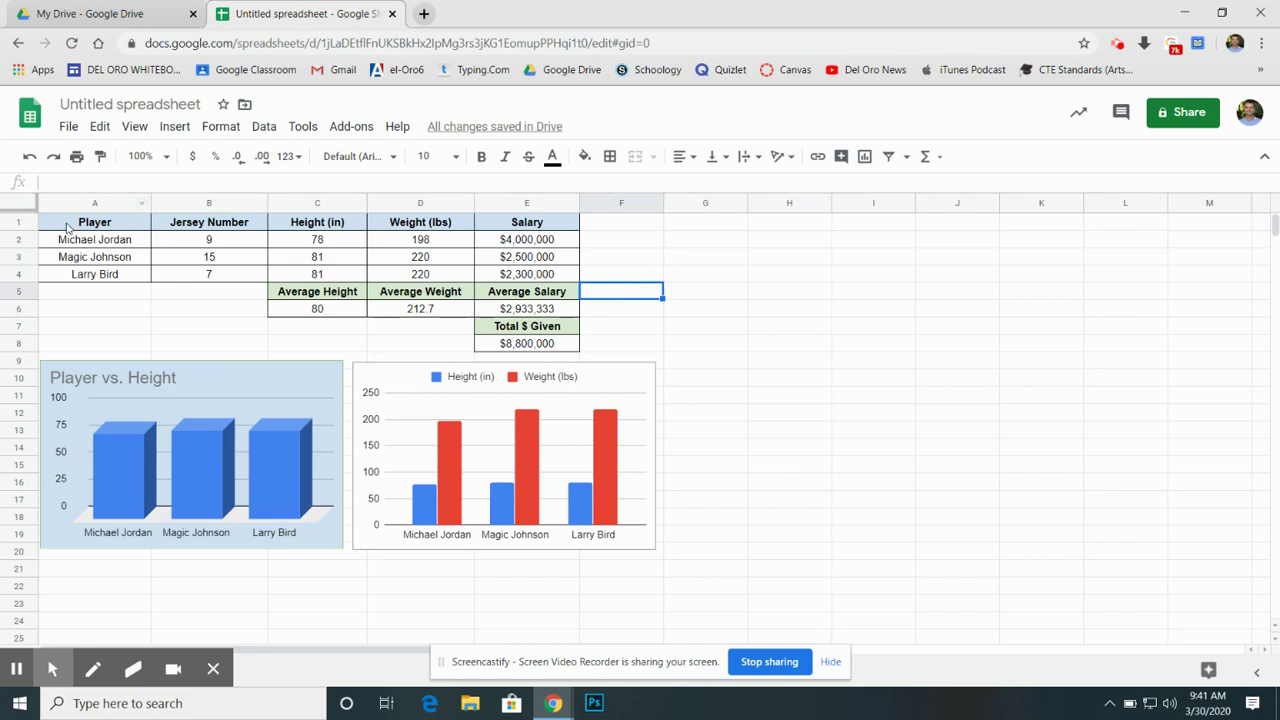
Step: Select the range A1:F20 and choose the thick solid line as its border style
{"action": "left_click_drag", "start_coordinate": [95, 222], "coordinate": [661, 554]}
{"action": "left_click", "coordinate": [609, 156]}
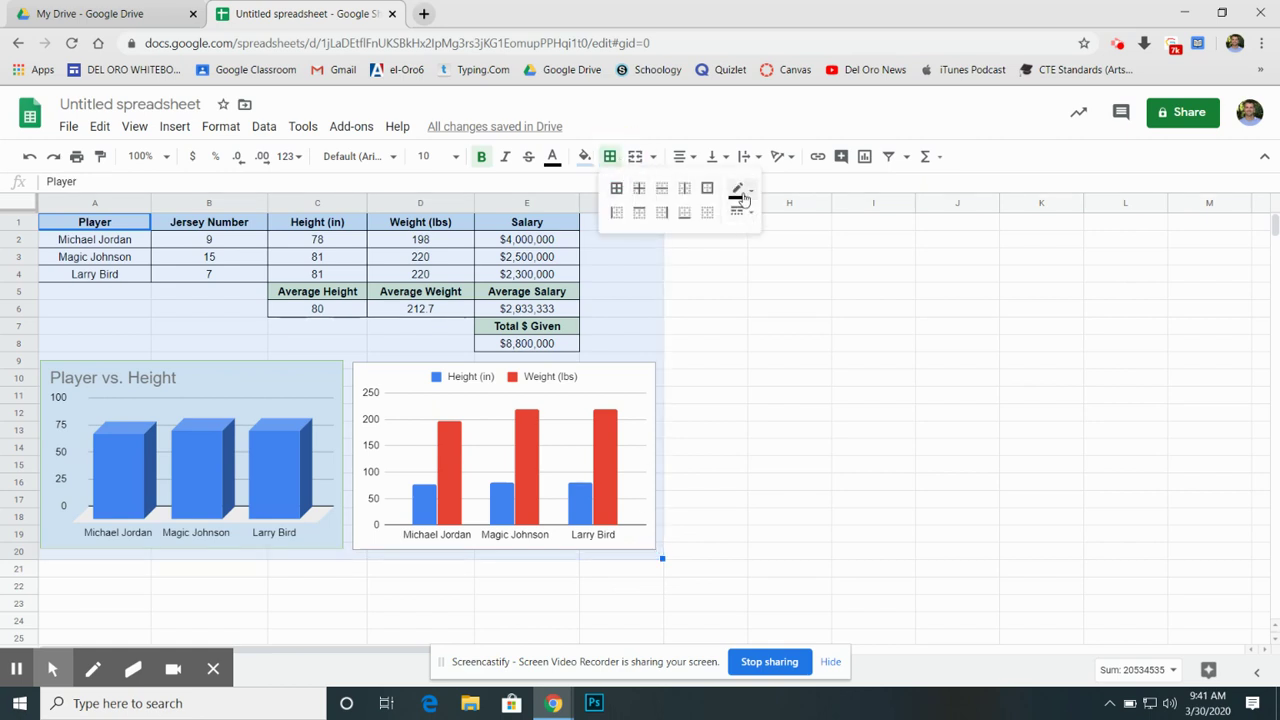
{"action": "left_click", "coordinate": [742, 190]}
{"action": "left_click", "coordinate": [745, 190]}
{"action": "left_click", "coordinate": [742, 212]}
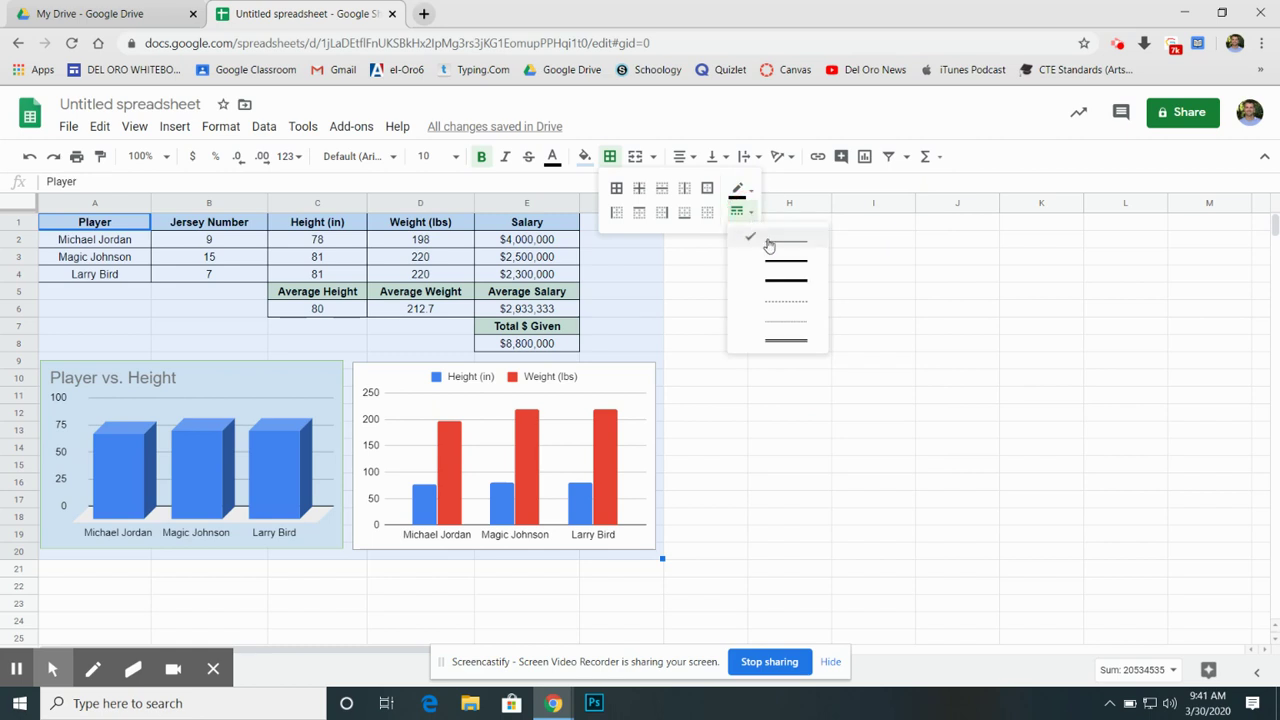
{"action": "left_click", "coordinate": [771, 286]}
Step: Try the thick line on all borders of the range A1:F20, and undo it
{"action": "left_click", "coordinate": [616, 189]}
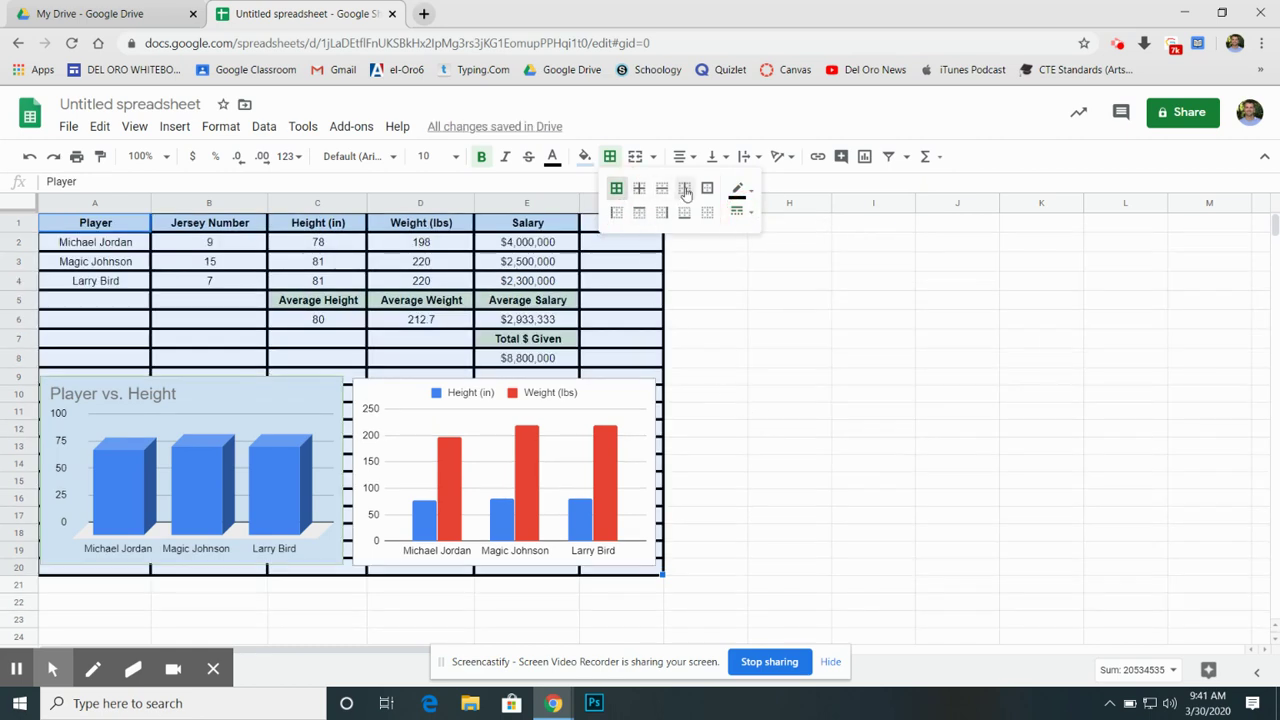
{"action": "left_click", "coordinate": [707, 188]}
{"action": "left_click", "coordinate": [616, 189]}
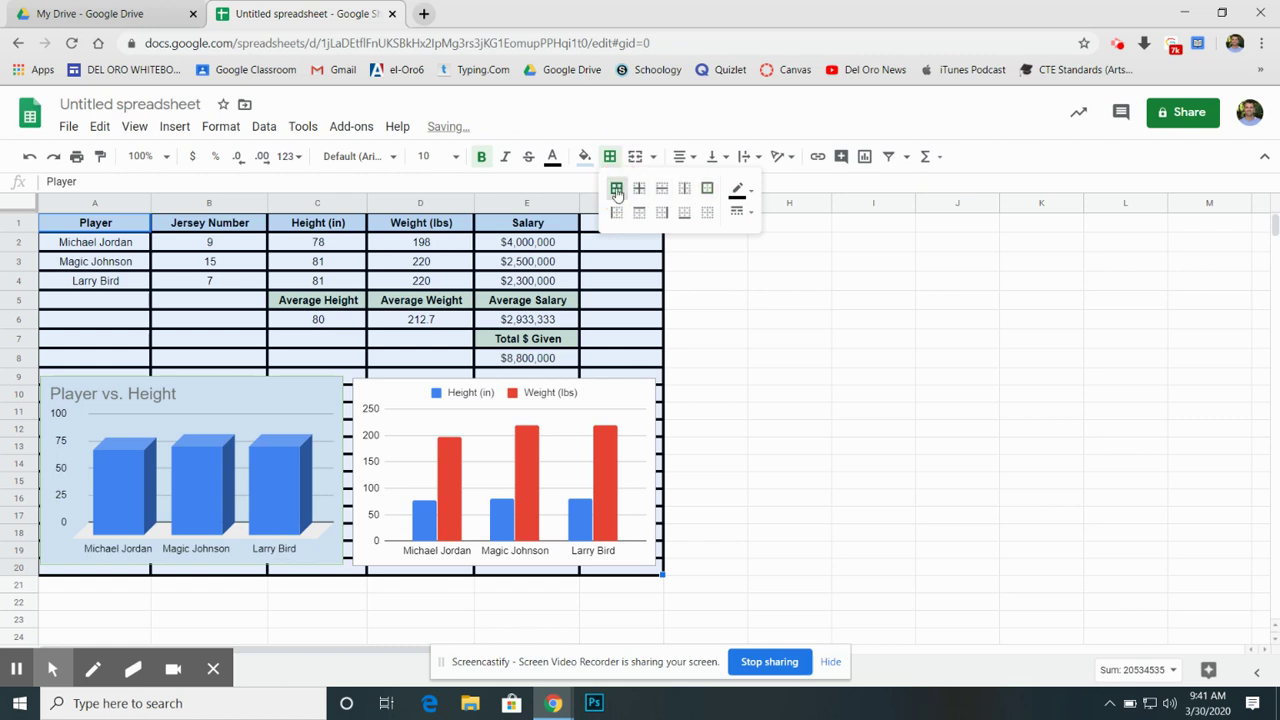
{"action": "left_click", "coordinate": [698, 188]}
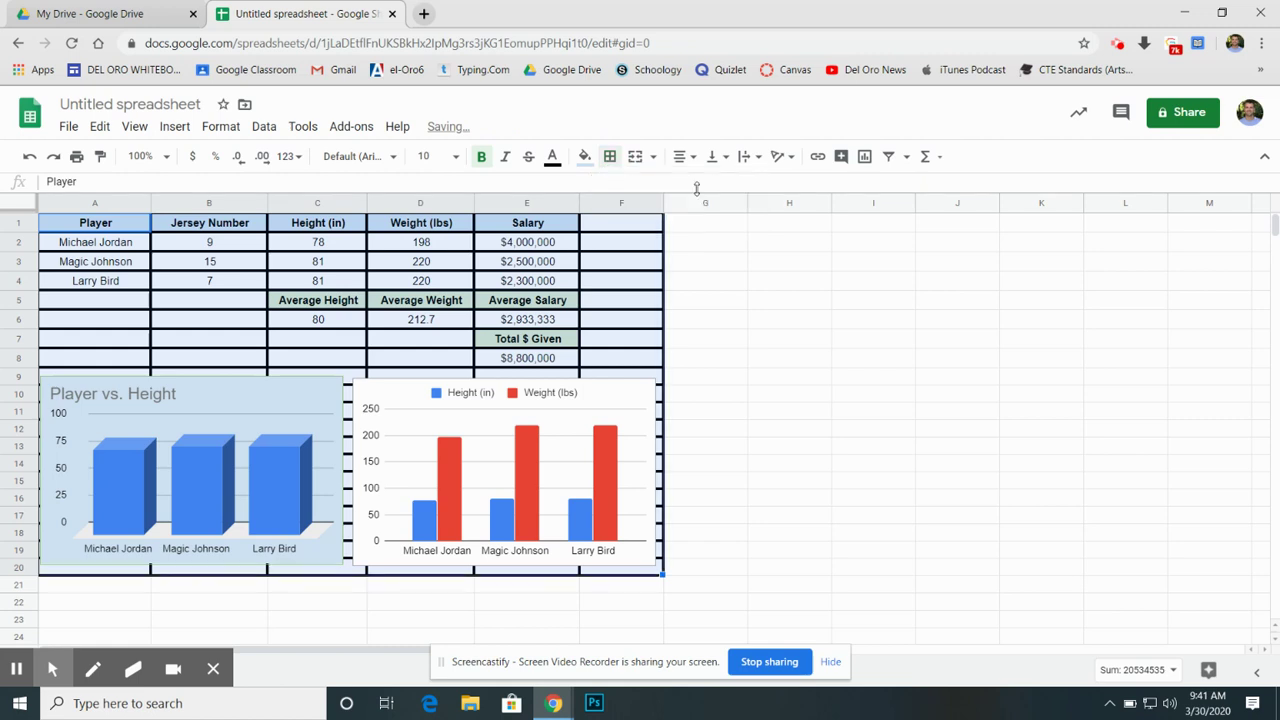
{"action": "key", "text": "ctrl+z"}
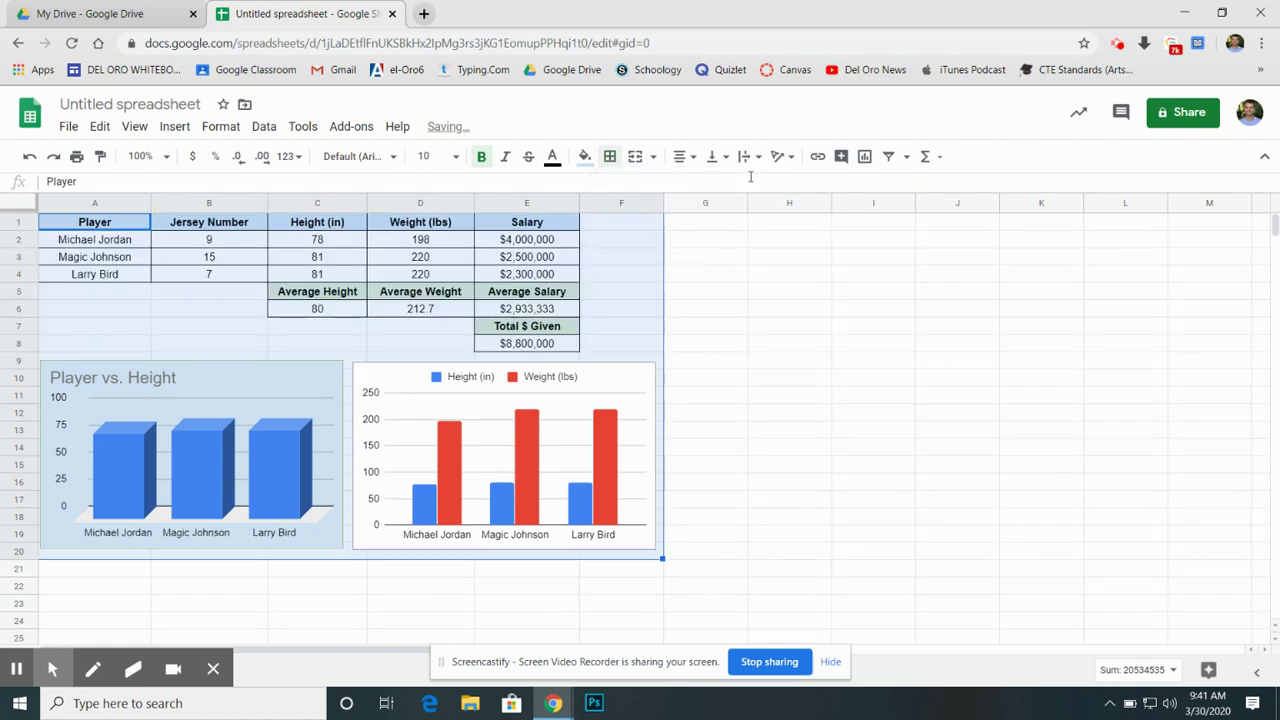
Step: Apply a thick outer border around the range A1:F20, enclosing the table and both charts
{"action": "left_click", "coordinate": [609, 156]}
{"action": "left_click", "coordinate": [708, 189]}
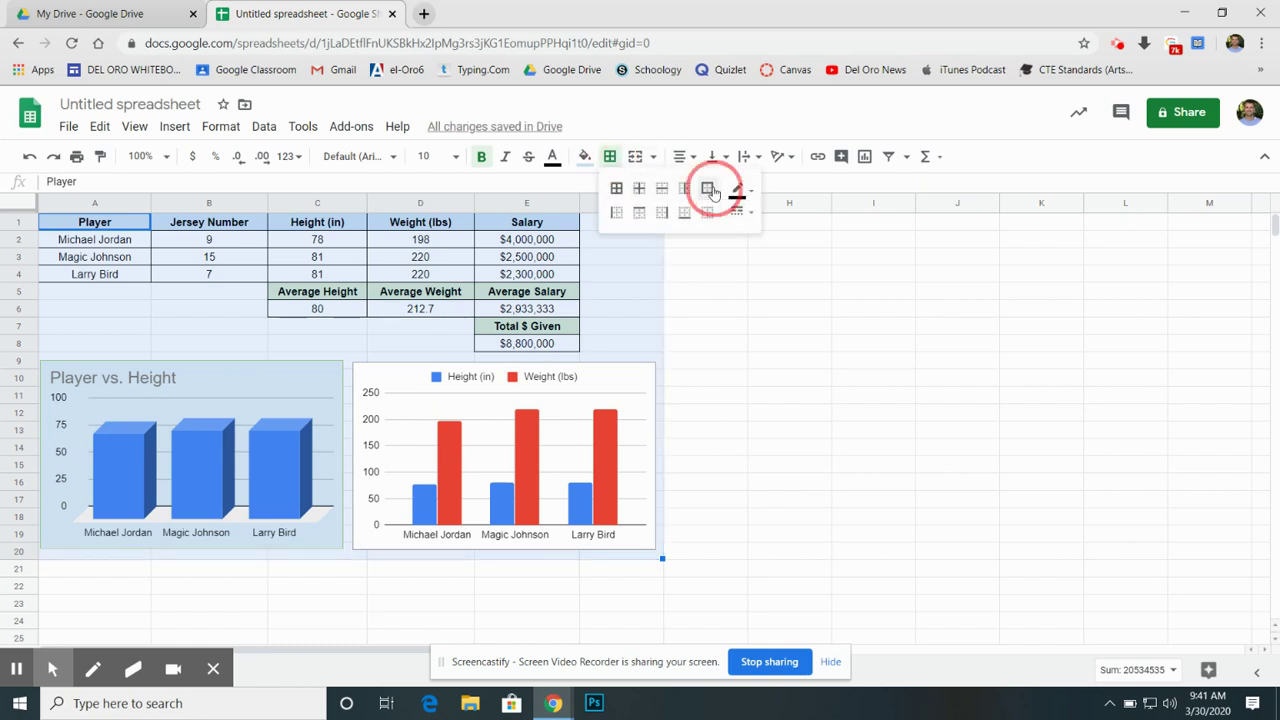
{"action": "left_click", "coordinate": [762, 489]}
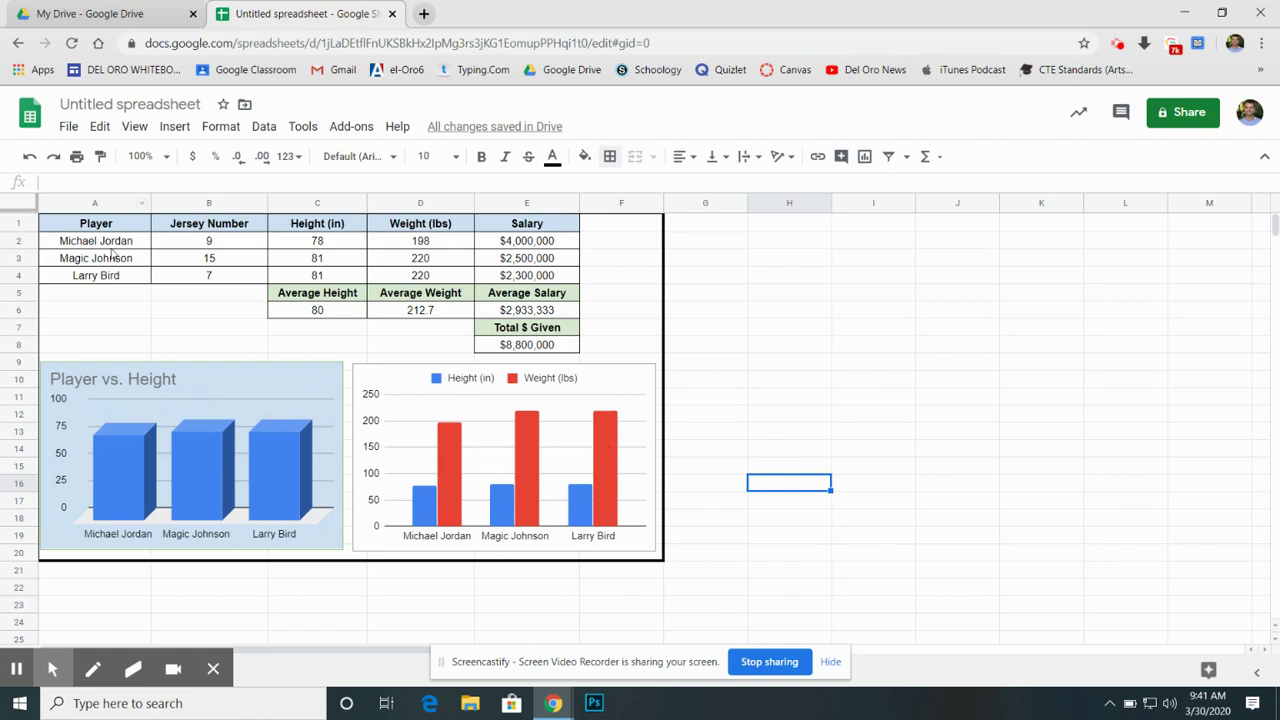
{"action": "double_click", "coordinate": [497, 418]}
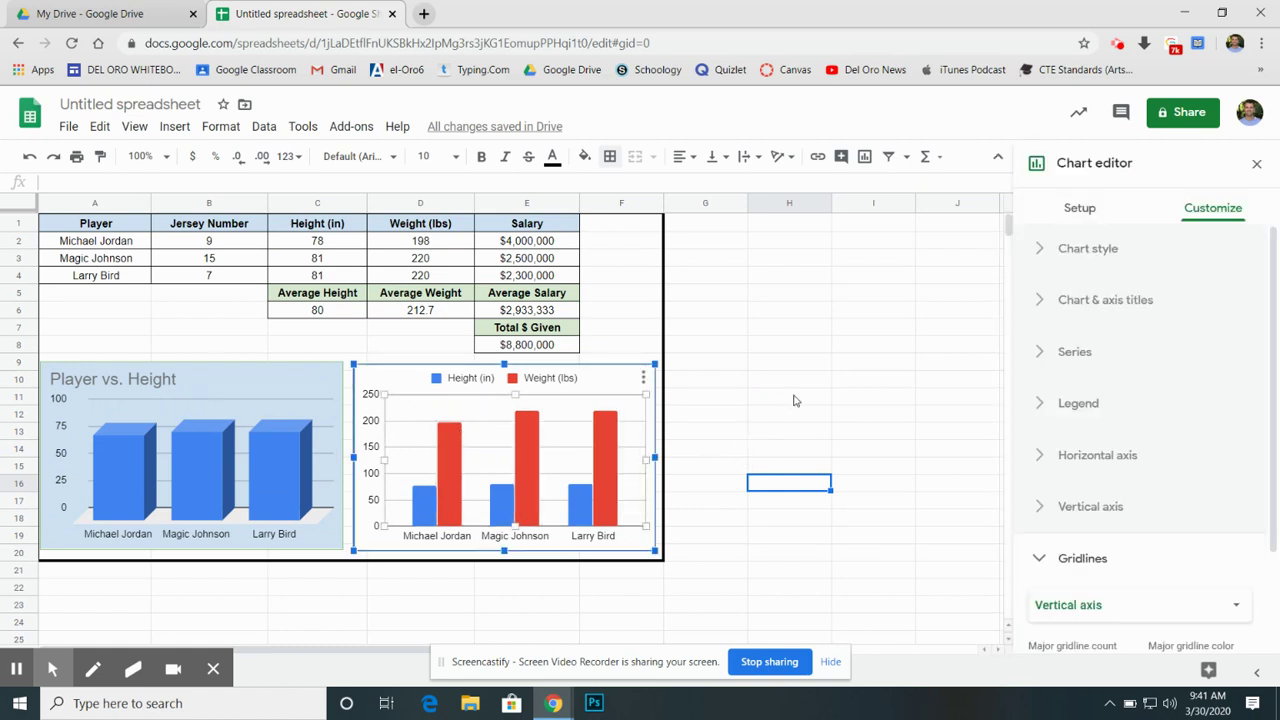
{"action": "left_click", "coordinate": [868, 330]}
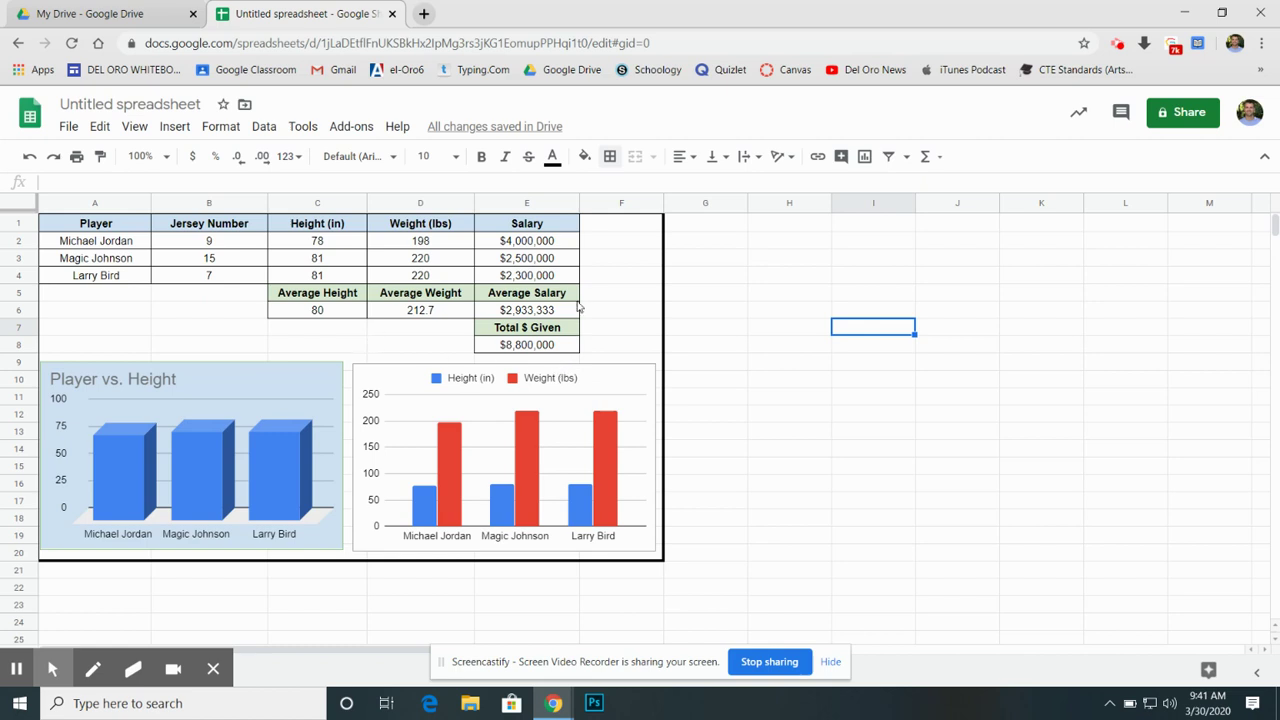
{"action": "left_click", "coordinate": [673, 298]}
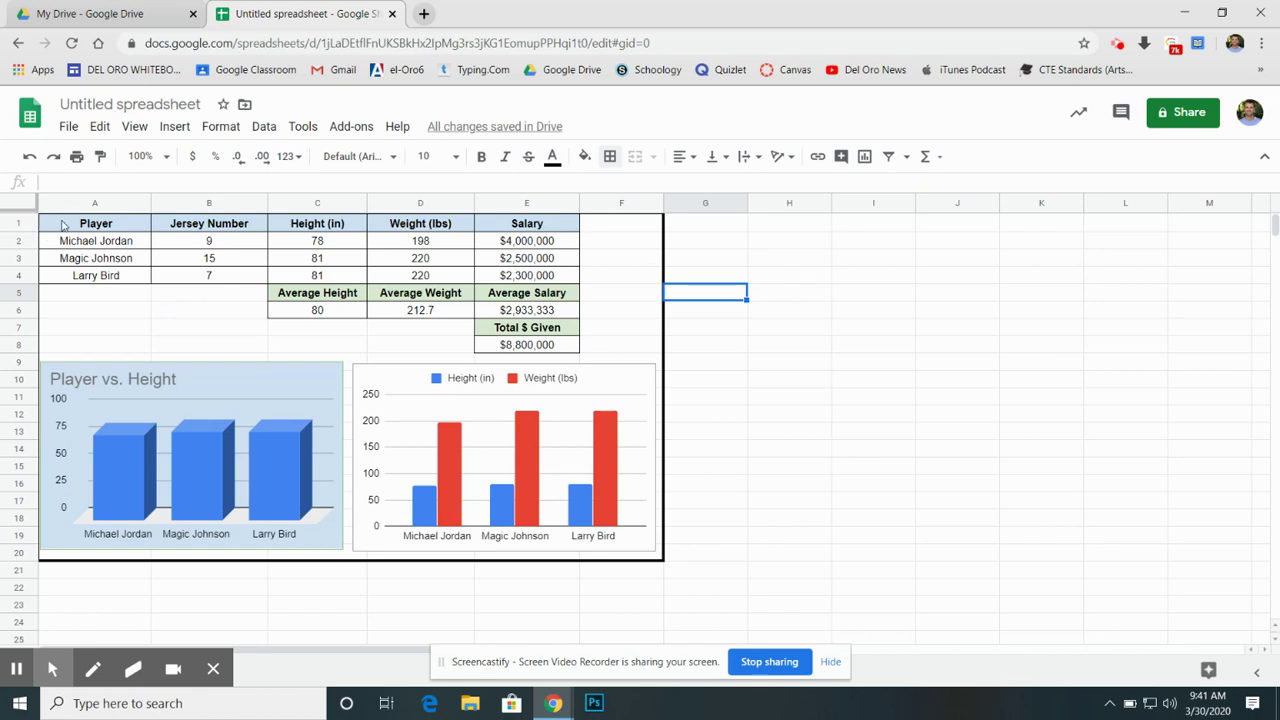
Step: Insert a blank row above the table's header row
{"action": "left_click", "coordinate": [58, 222]}
{"action": "right_click", "coordinate": [62, 222]}
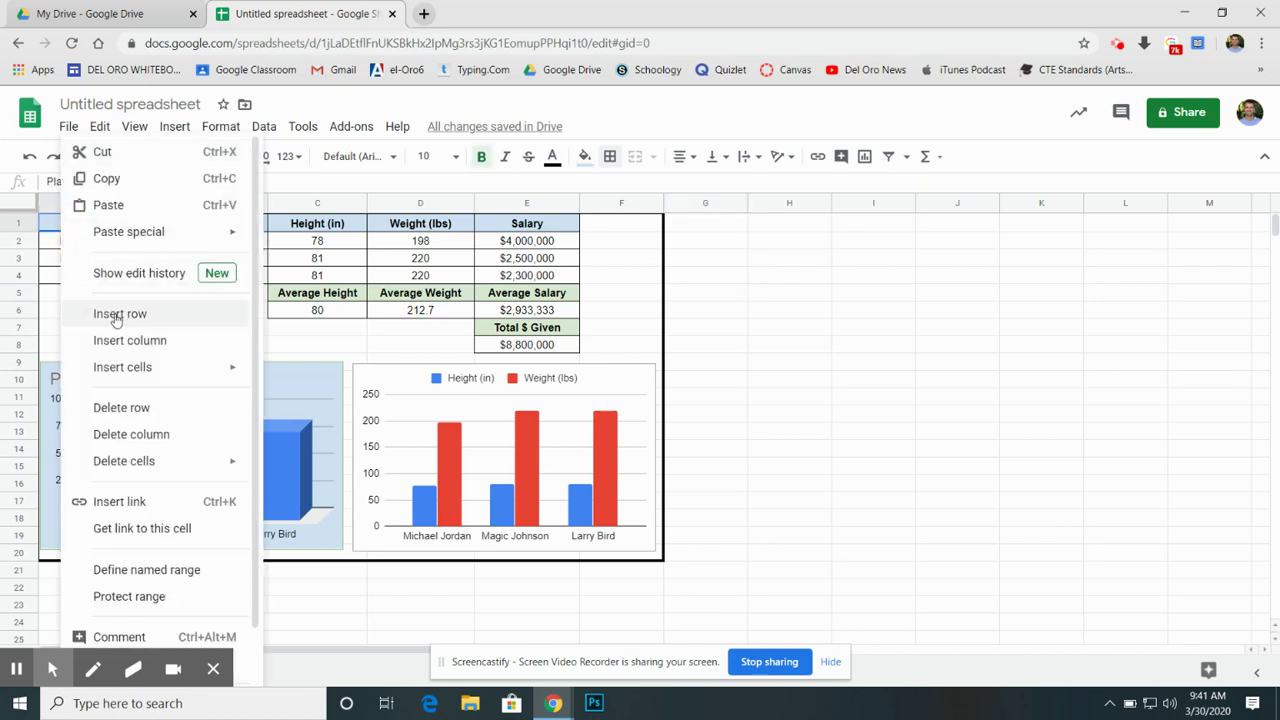
{"action": "left_click", "coordinate": [116, 314]}
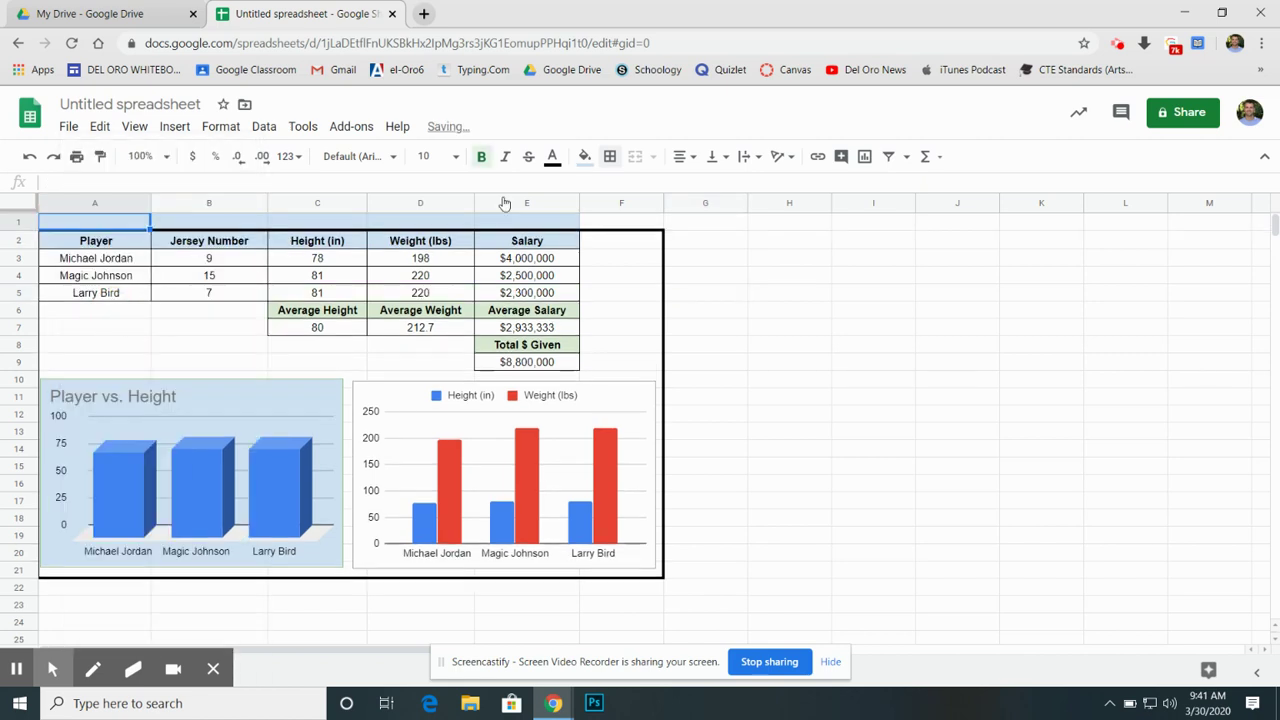
Step: Merge the cells A1:F1 of the new blank row into a single cell
{"action": "left_click_drag", "start_coordinate": [617, 222], "coordinate": [130, 220]}
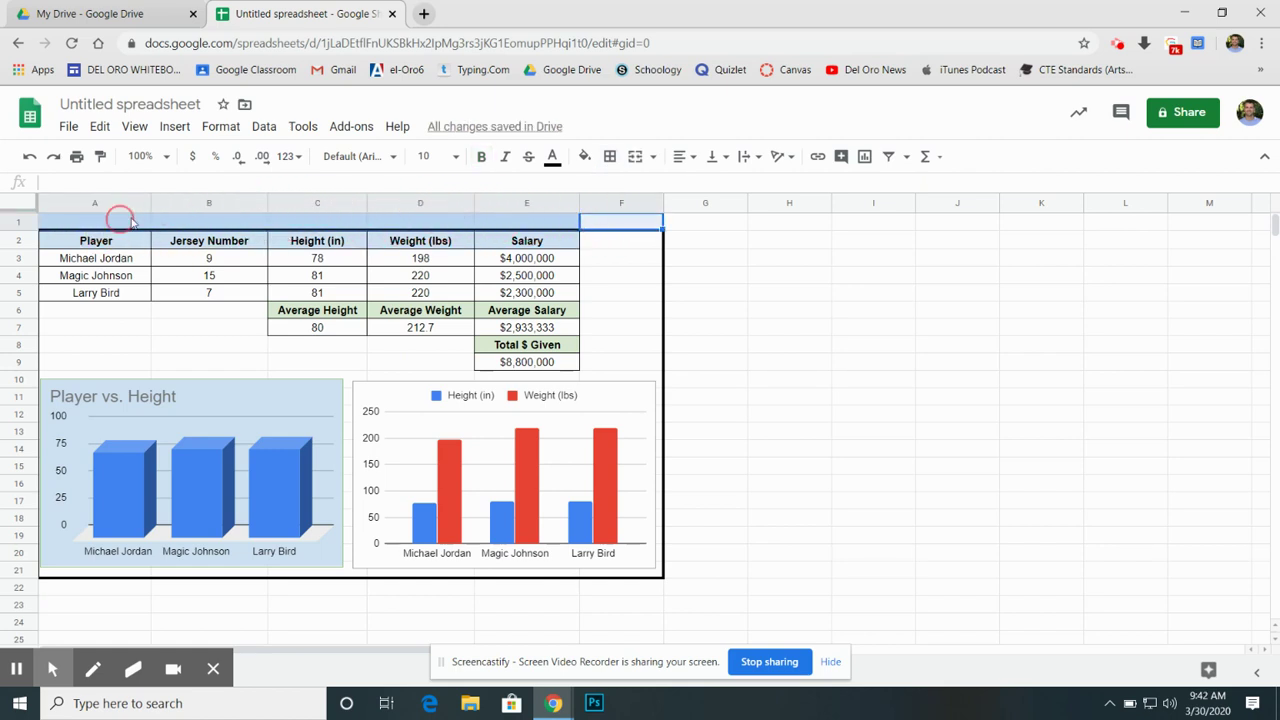
{"action": "left_click", "coordinate": [791, 257]}
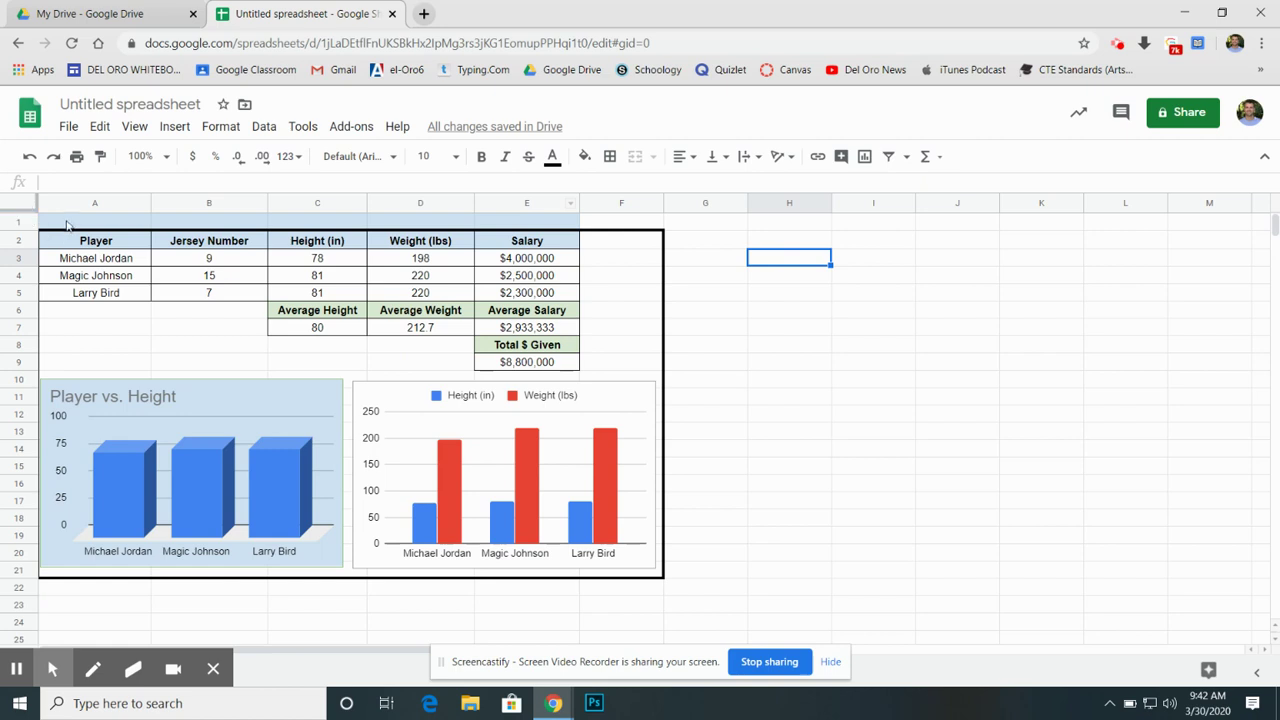
{"action": "left_click", "coordinate": [67, 226]}
{"action": "left_click_drag", "start_coordinate": [70, 222], "coordinate": [651, 220]}
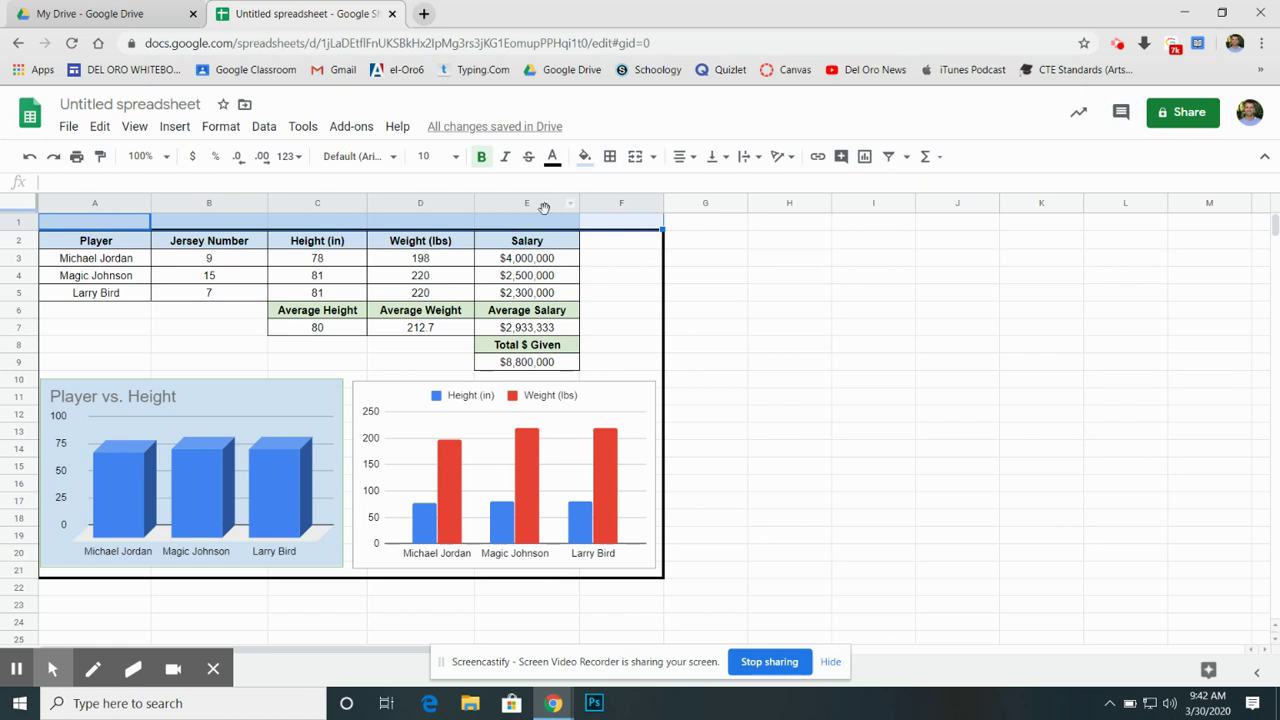
{"action": "left_click", "coordinate": [220, 127]}
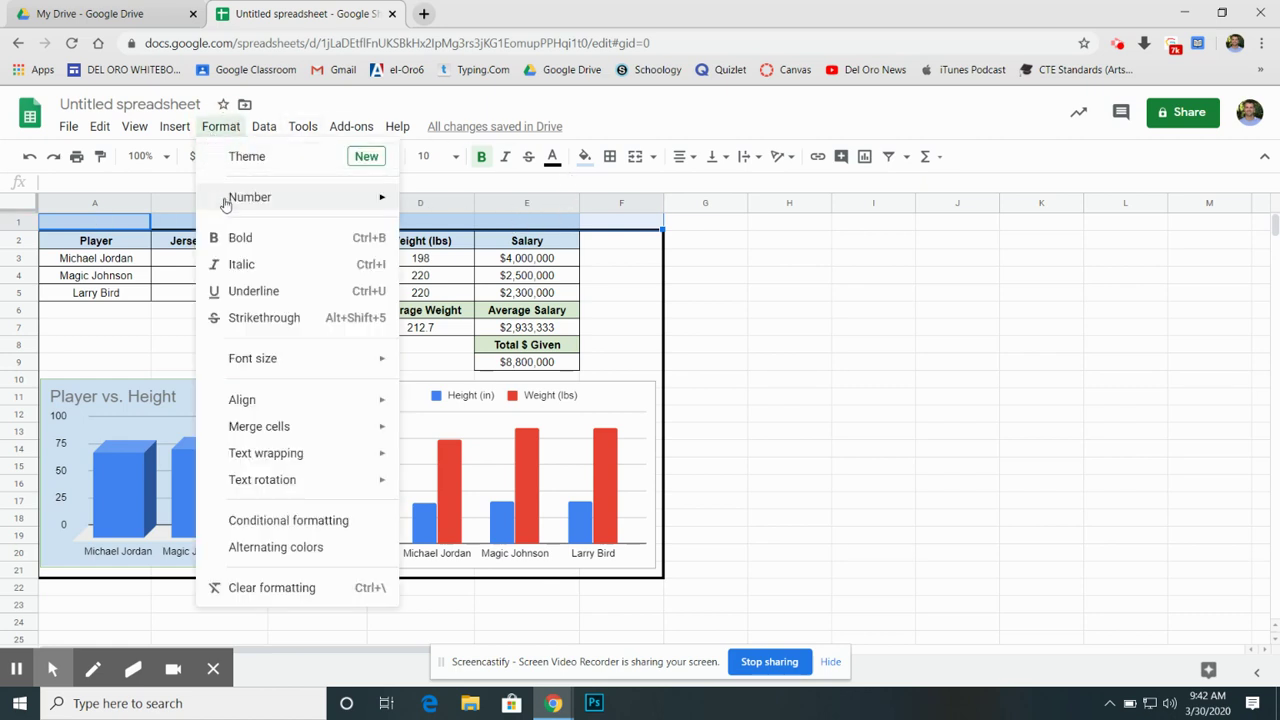
{"action": "mouse_move", "coordinate": [258, 428]}
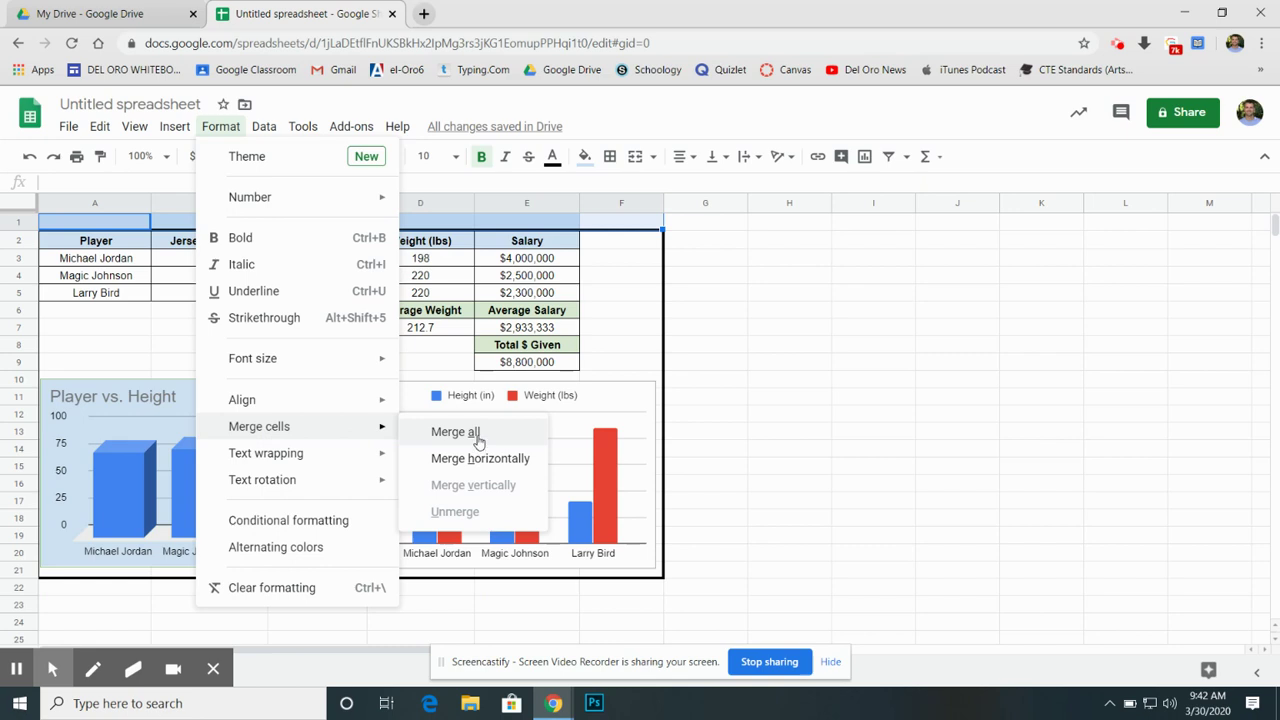
{"action": "left_click", "coordinate": [478, 442]}
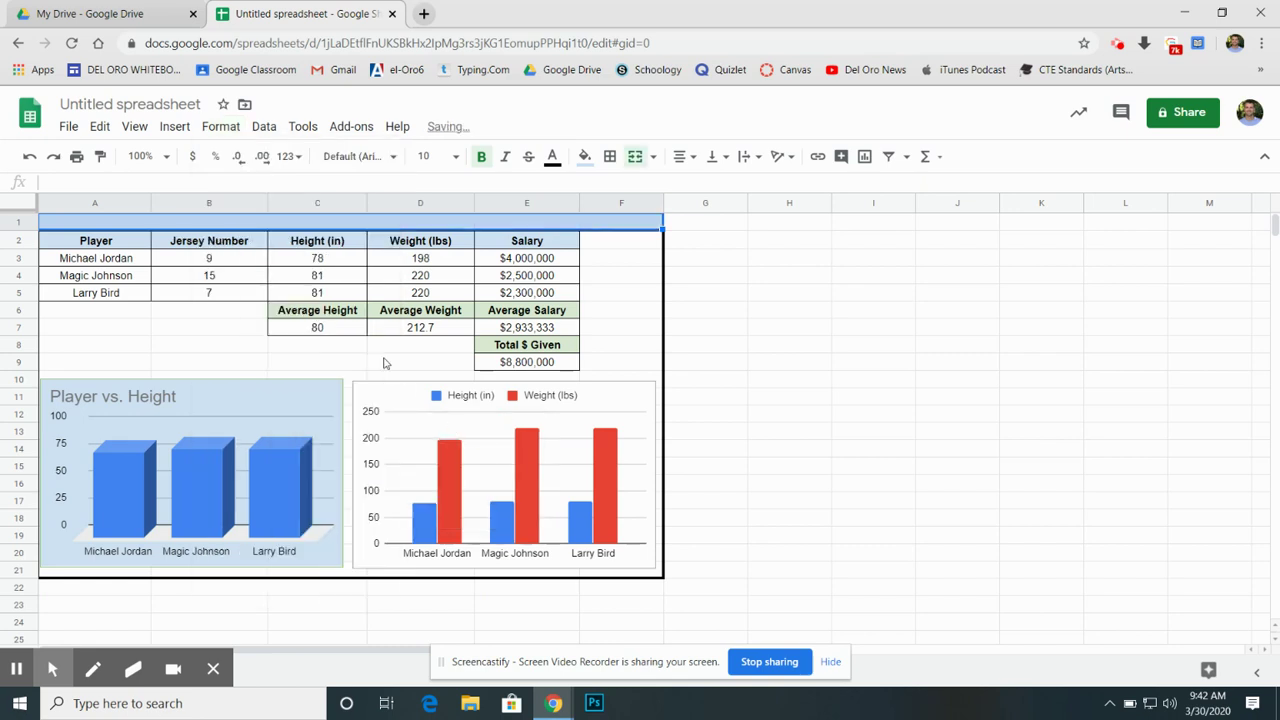
Step: Enter the title "Top 3 Dream Team Players" in the merged cell in row 1
{"action": "double_click", "coordinate": [398, 221]}
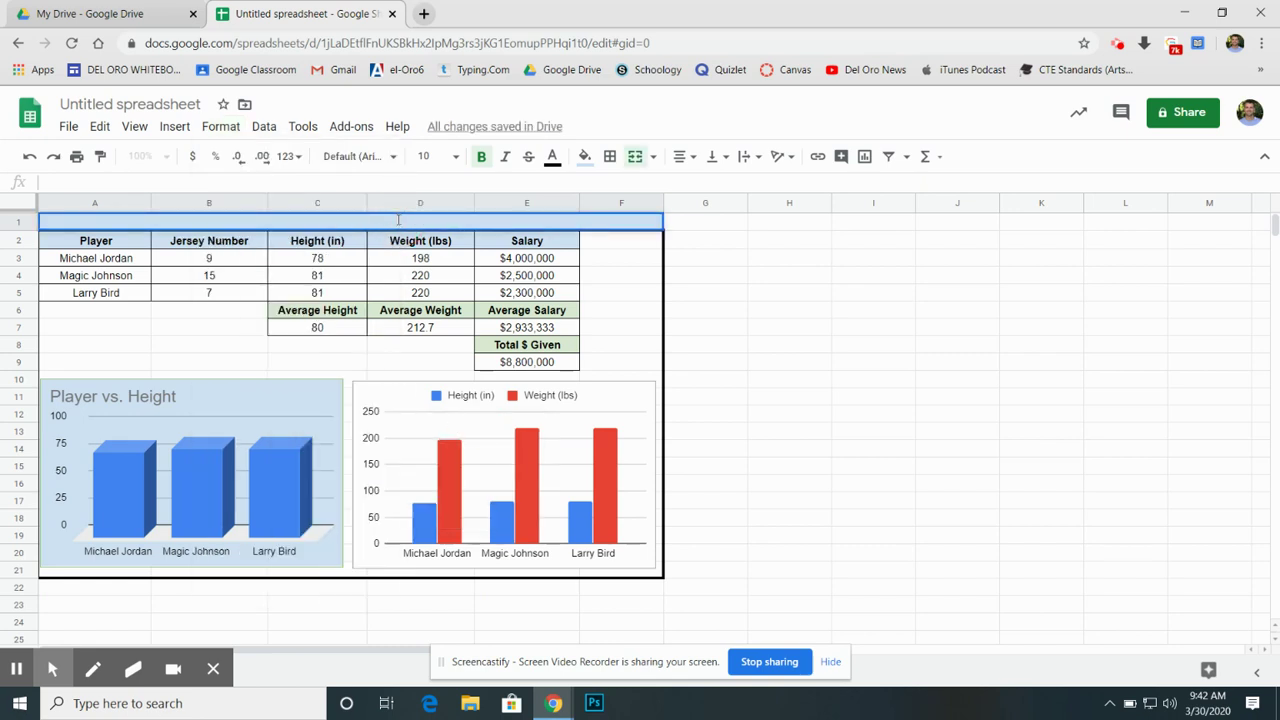
{"action": "type", "text": "Dream Team Players"}
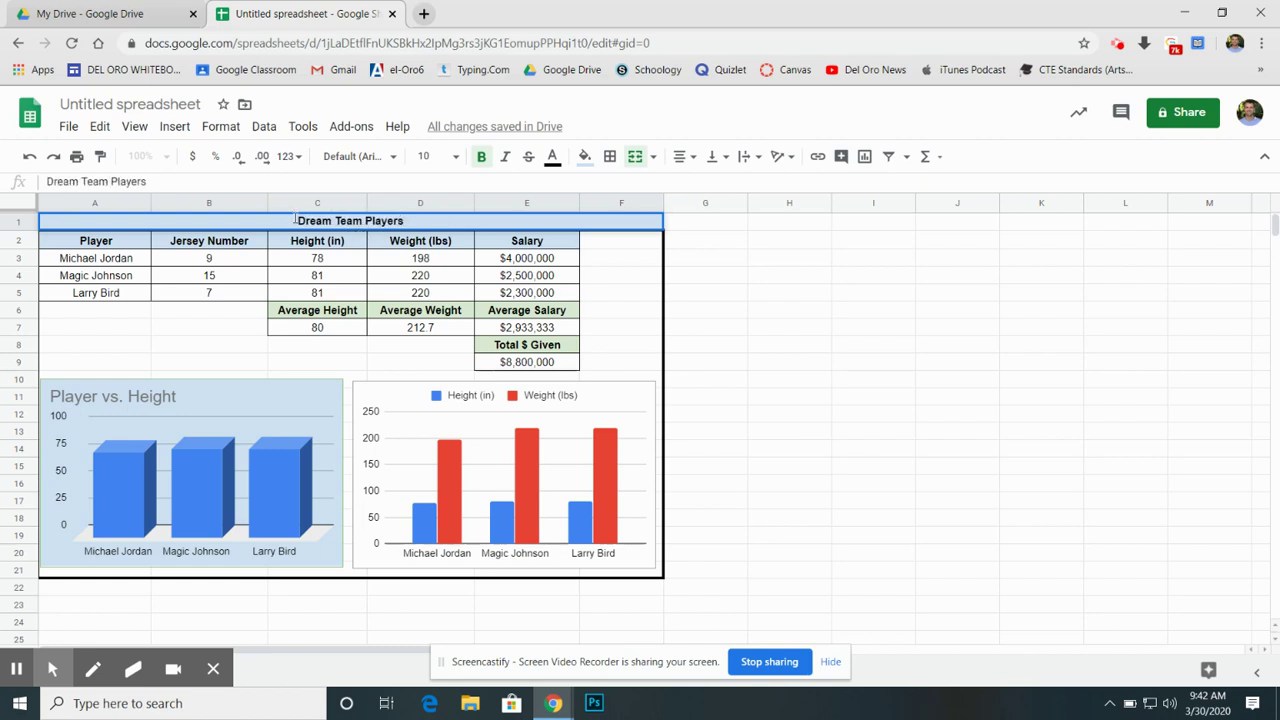
{"action": "left_click", "coordinate": [298, 221]}
{"action": "type", "text": "Top 3"}
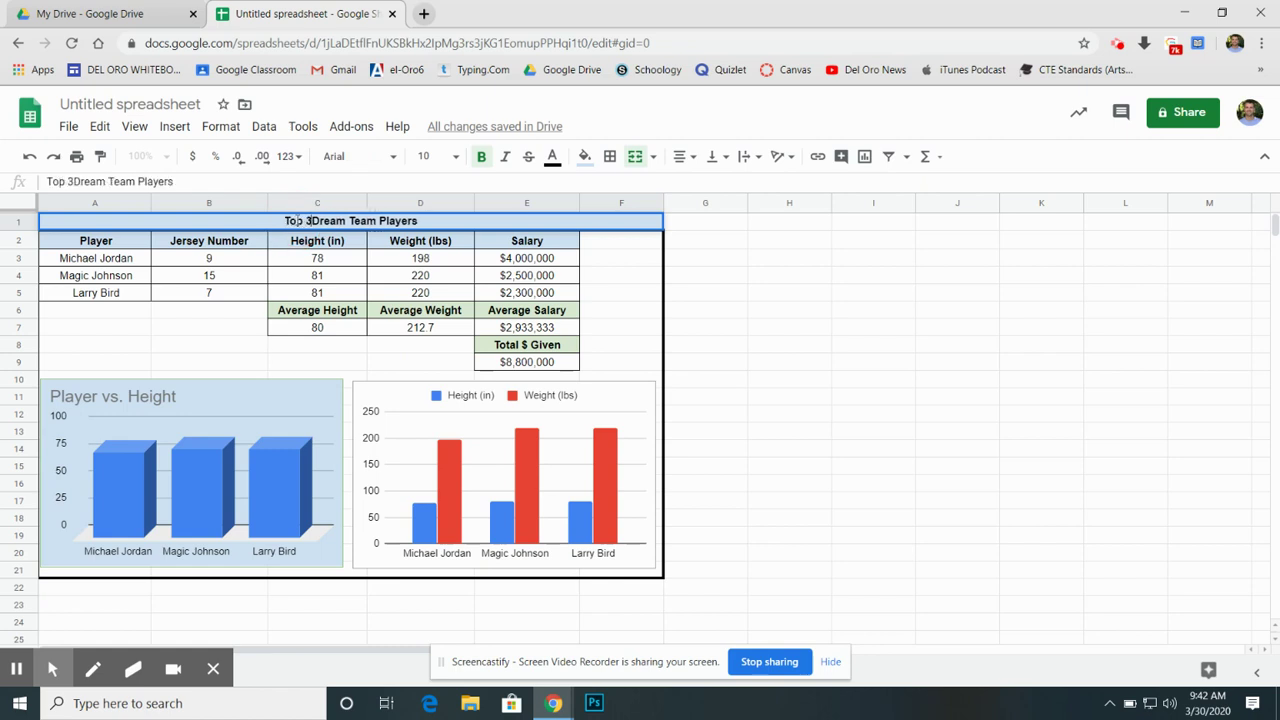
{"action": "left_click", "coordinate": [815, 349]}
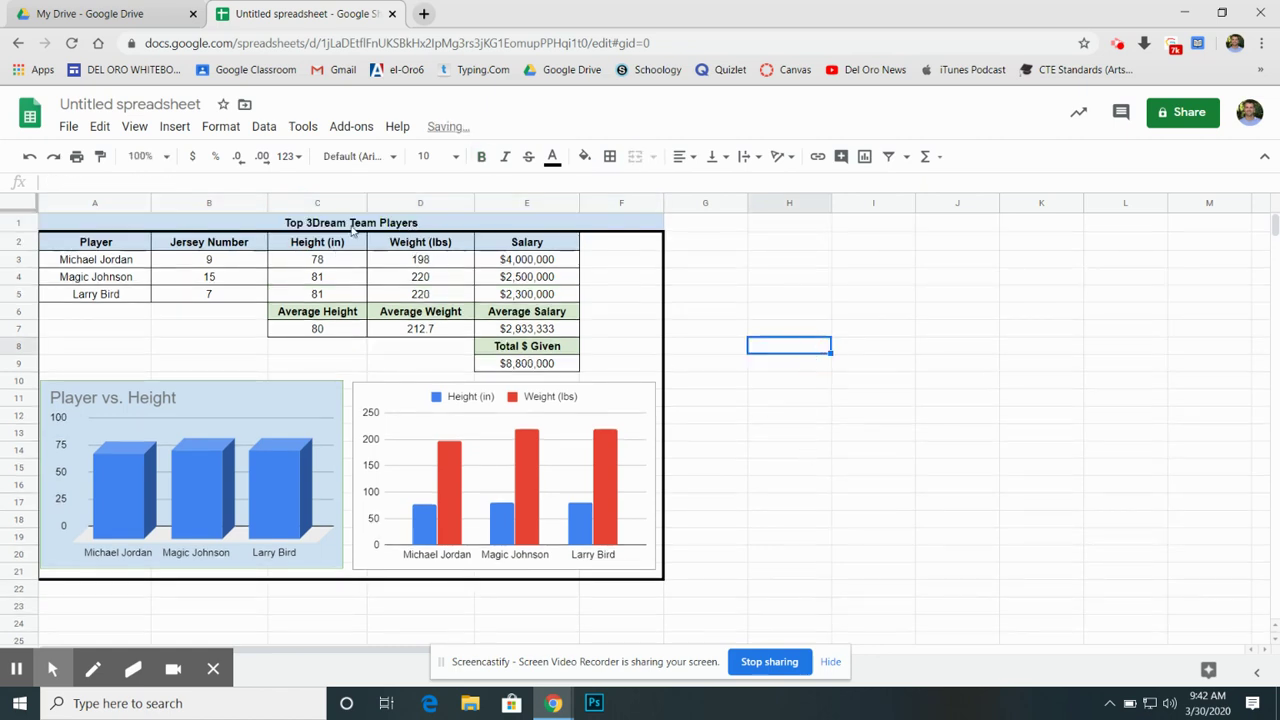
{"action": "double_click", "coordinate": [314, 222]}
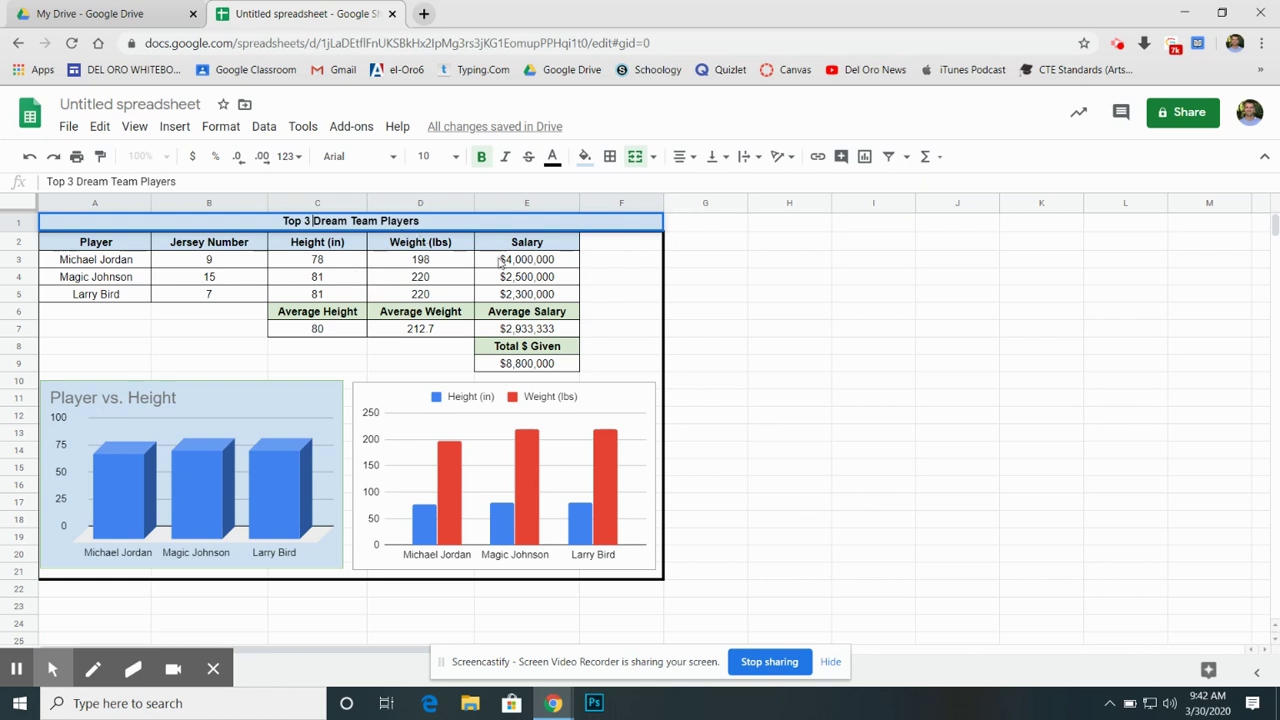
Step: Set the font size of the title text in row 1 to 14
{"action": "left_click", "coordinate": [455, 157]}
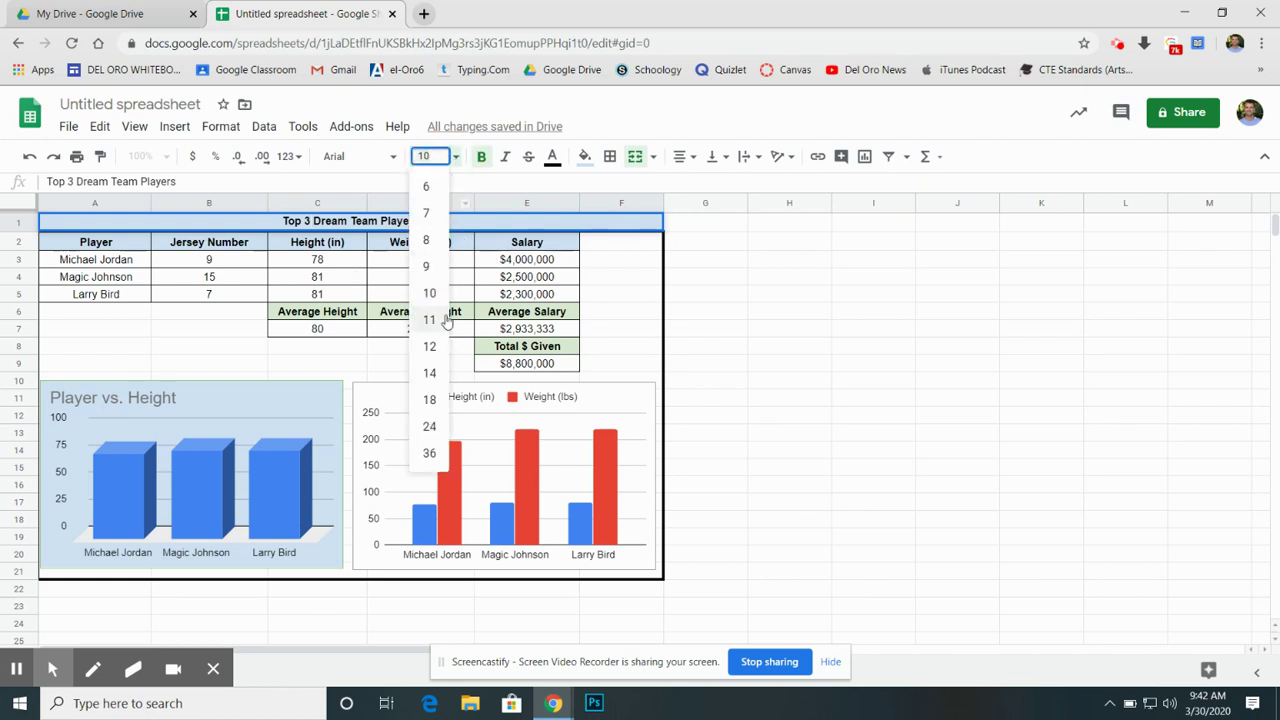
{"action": "left_click", "coordinate": [433, 374]}
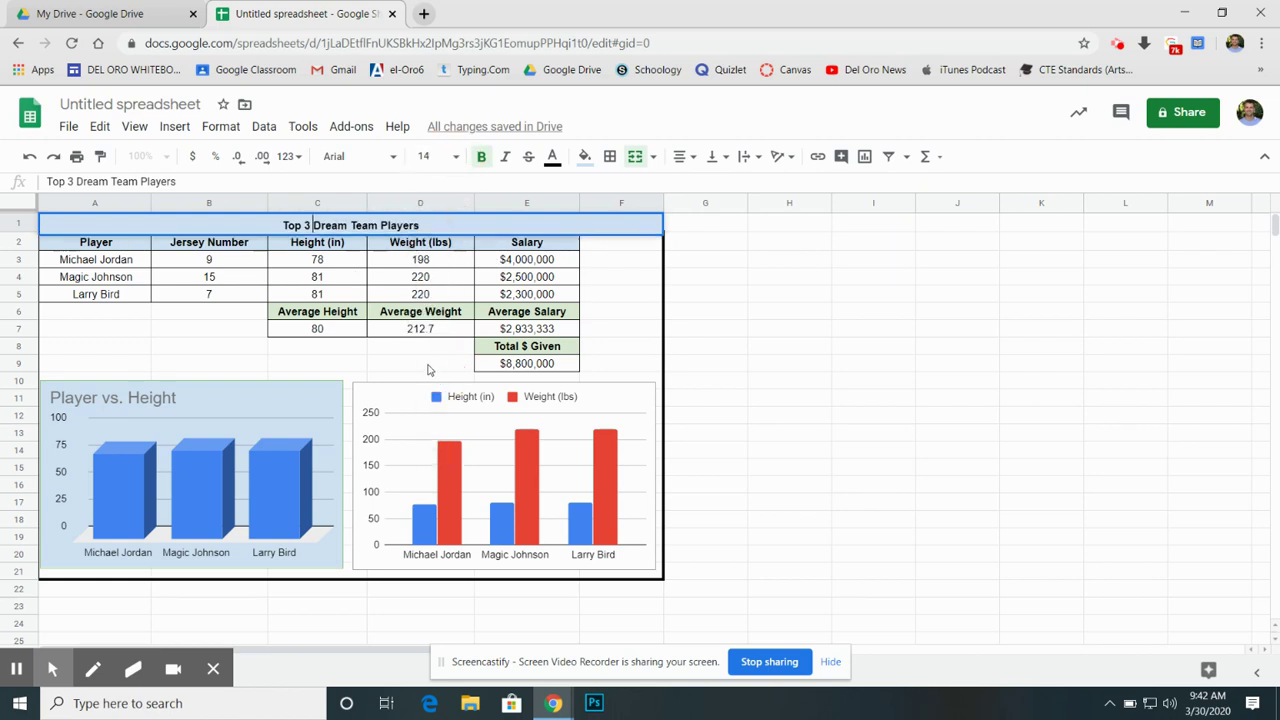
{"action": "triple_click", "coordinate": [418, 225]}
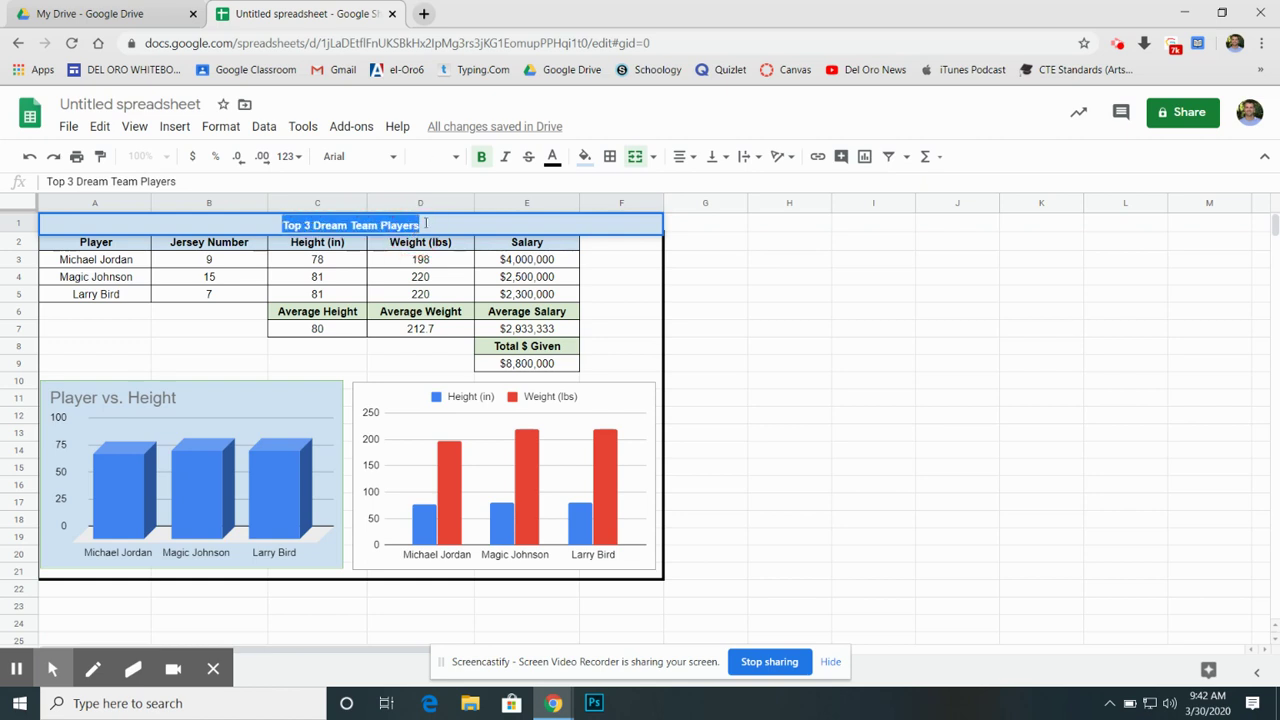
{"action": "left_click", "coordinate": [448, 157]}
{"action": "left_click", "coordinate": [432, 372]}
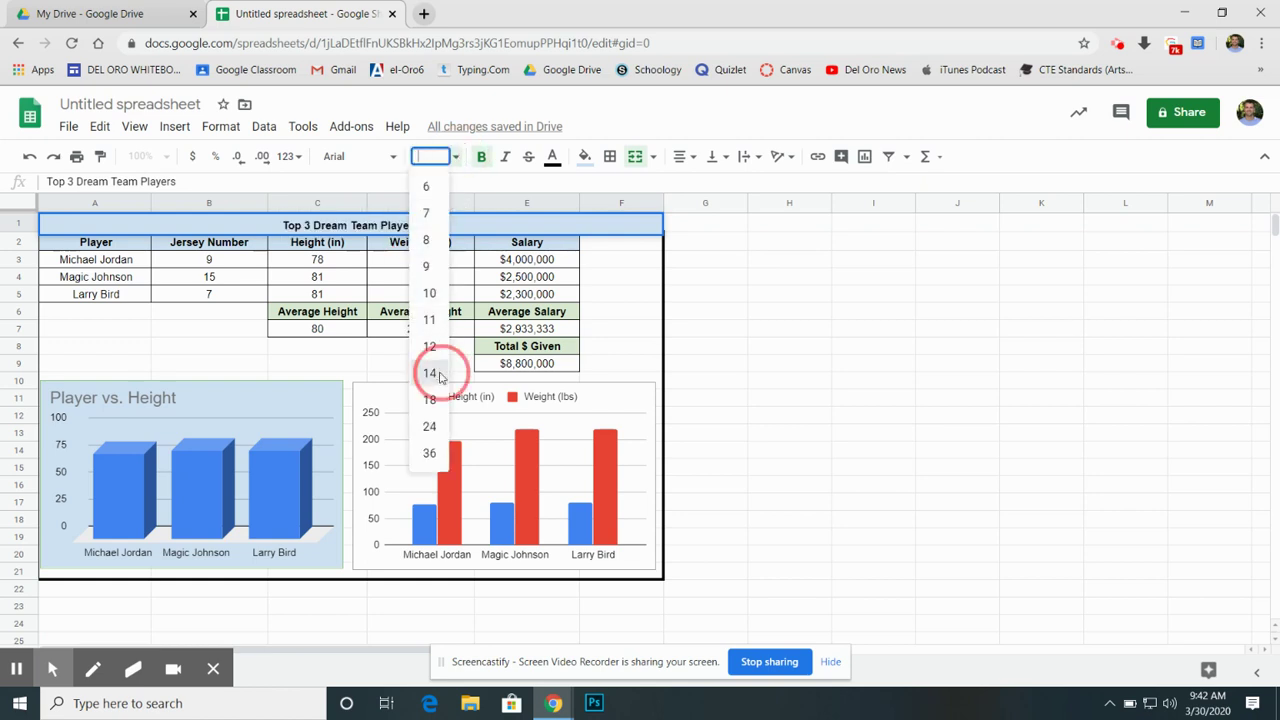
Step: Set the final "s" of the title to font size 14 as well, matching the other letters
{"action": "left_click_drag", "start_coordinate": [471, 225], "coordinate": [446, 225]}
{"action": "left_click", "coordinate": [452, 157]}
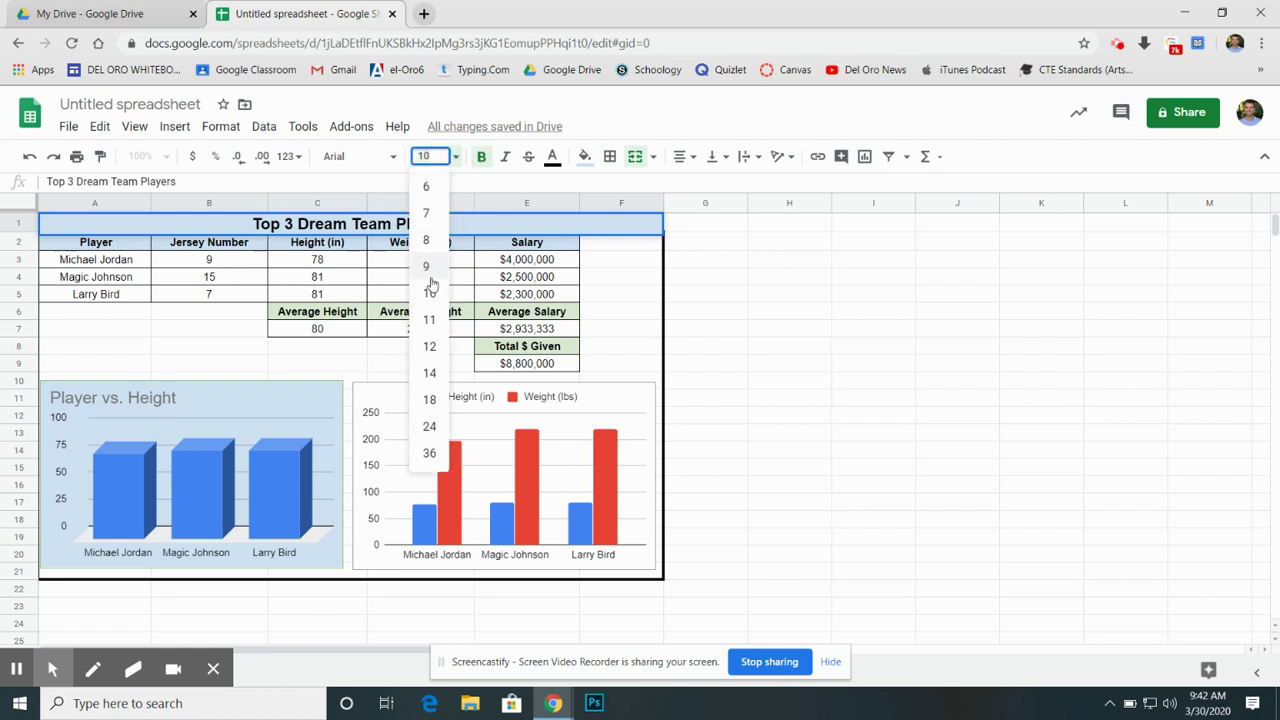
{"action": "left_click", "coordinate": [432, 372]}
{"action": "left_click", "coordinate": [895, 383]}
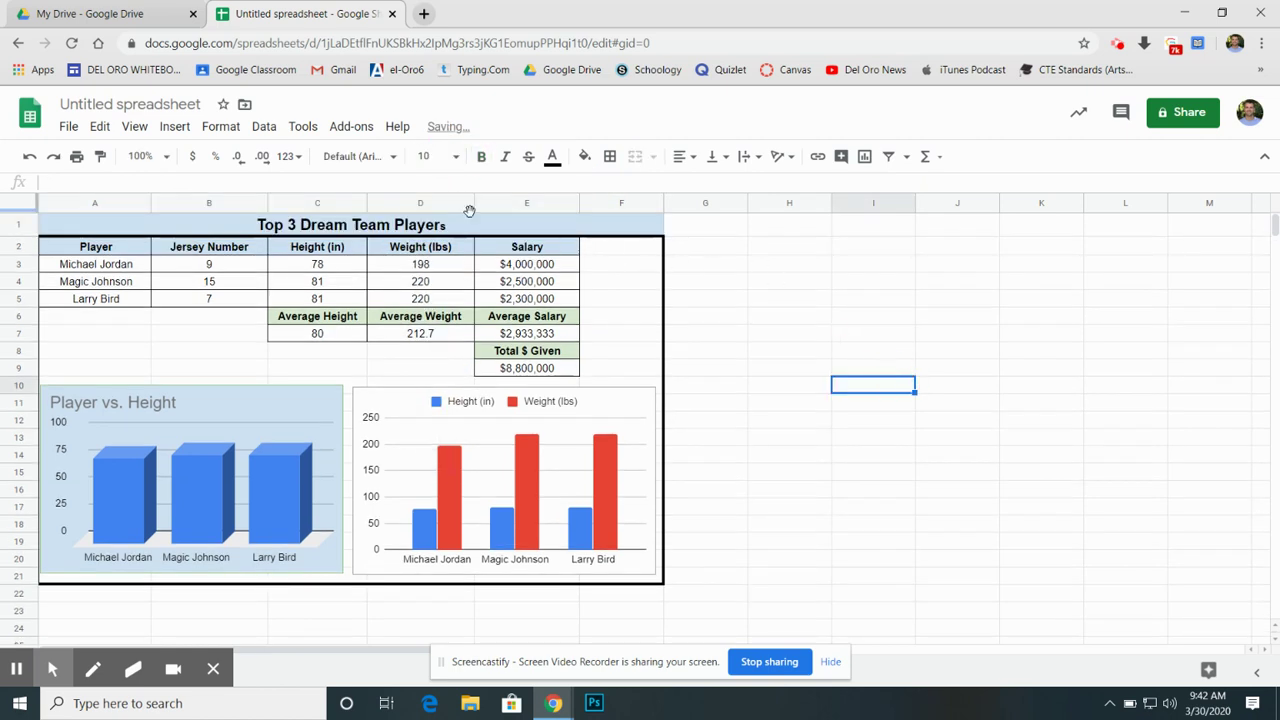
{"action": "left_click", "coordinate": [458, 226]}
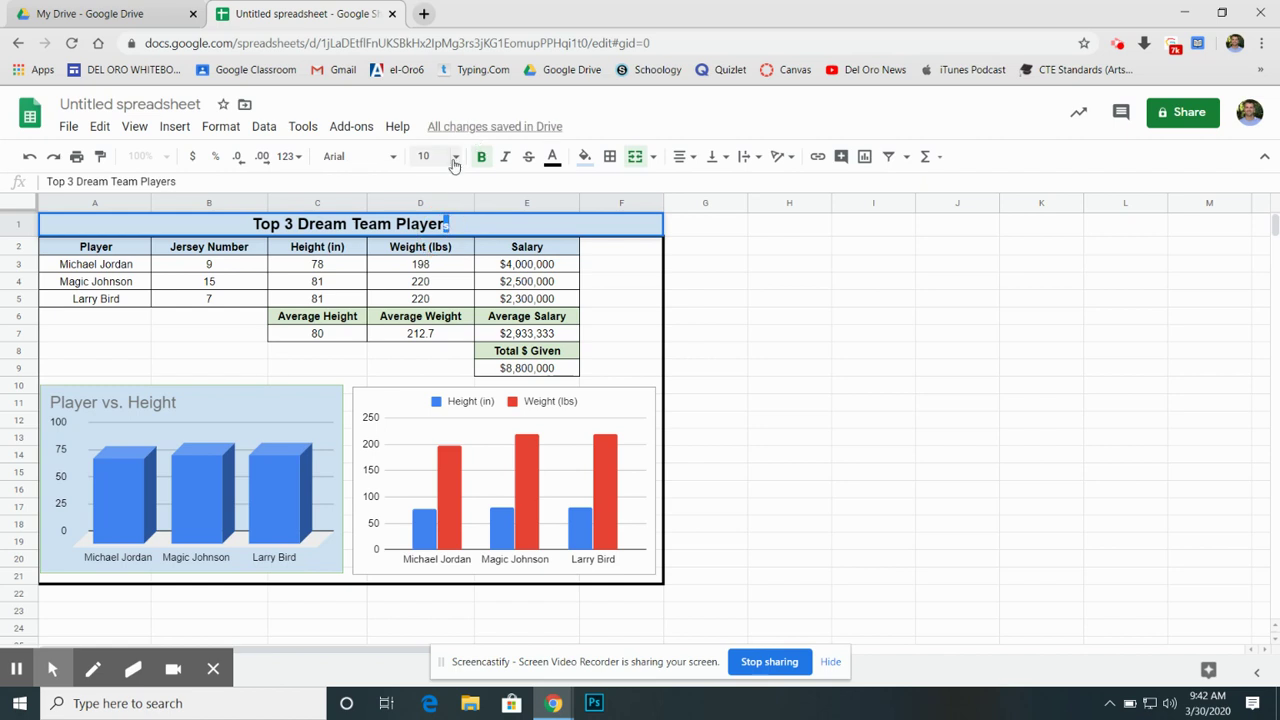
{"action": "left_click", "coordinate": [432, 157]}
{"action": "left_click", "coordinate": [432, 372]}
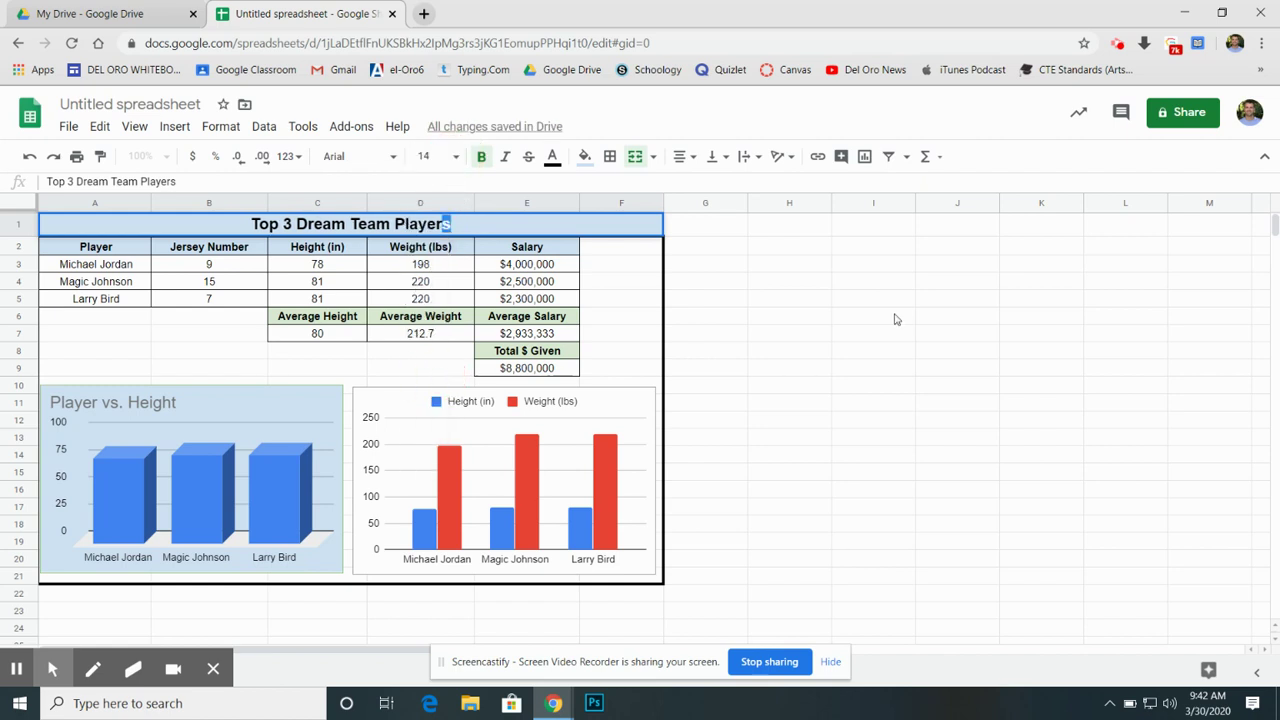
{"action": "left_click", "coordinate": [896, 318]}
Step: Fill the merged title cell with gray
{"action": "left_click", "coordinate": [550, 224]}
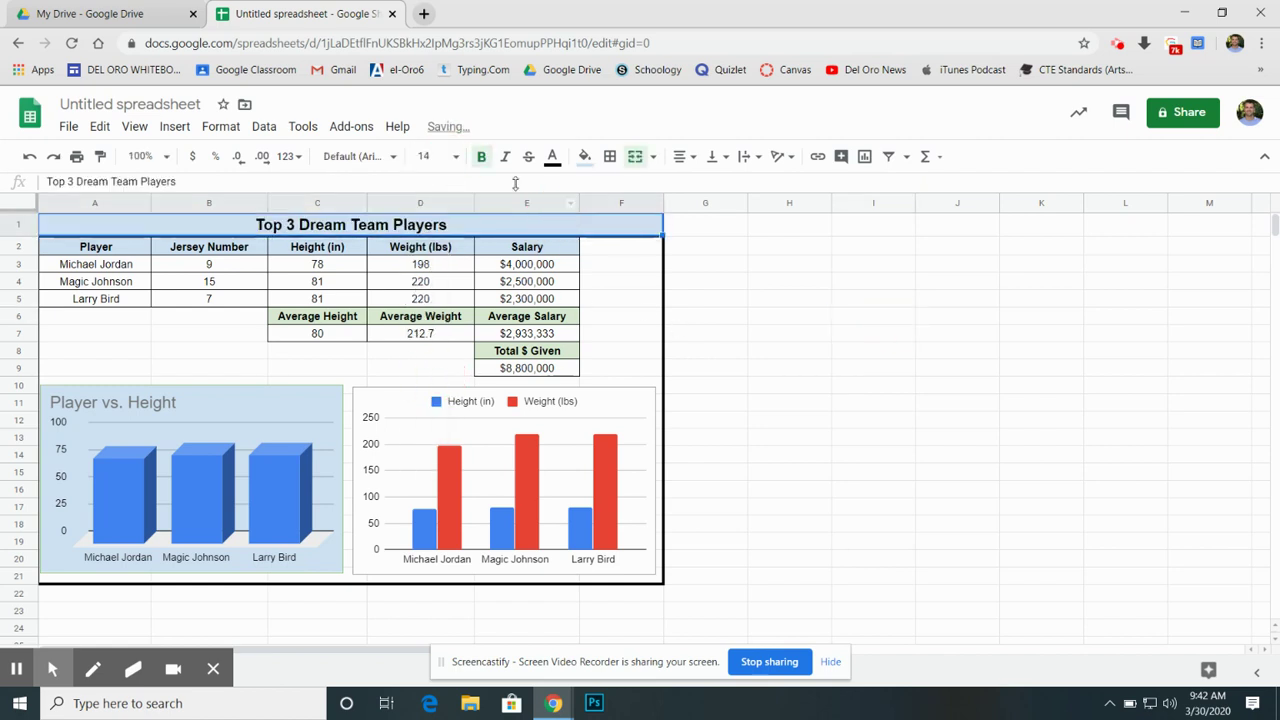
{"action": "left_click", "coordinate": [585, 157]}
{"action": "left_click", "coordinate": [685, 213]}
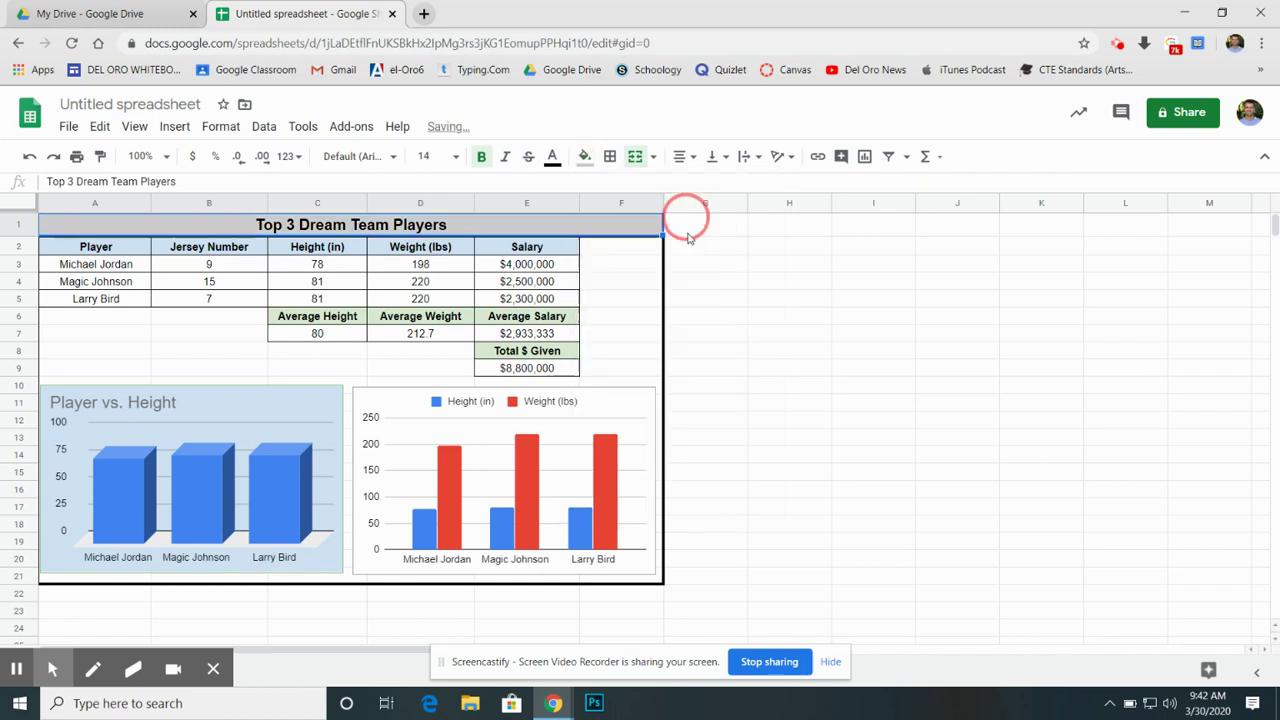
{"action": "left_click", "coordinate": [748, 372]}
Step: Apply a thick outer border around the merged title cell
{"action": "left_click", "coordinate": [446, 230]}
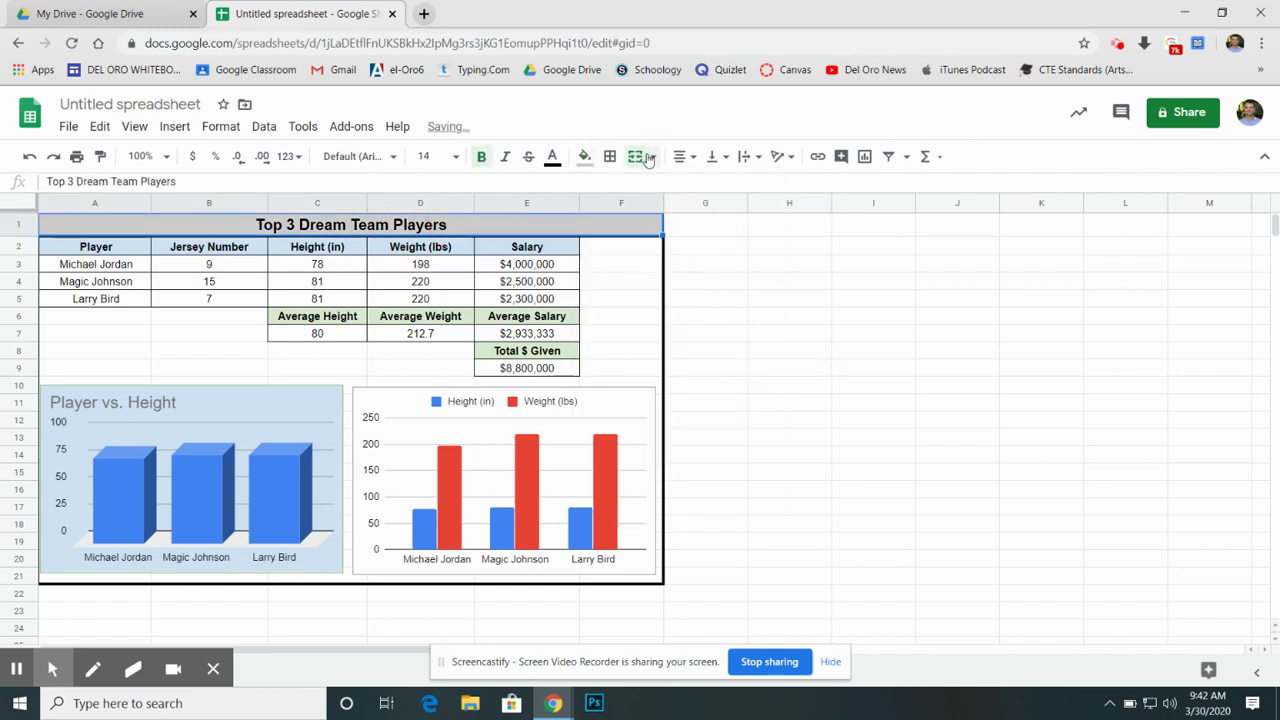
{"action": "left_click", "coordinate": [609, 157]}
{"action": "left_click", "coordinate": [707, 188]}
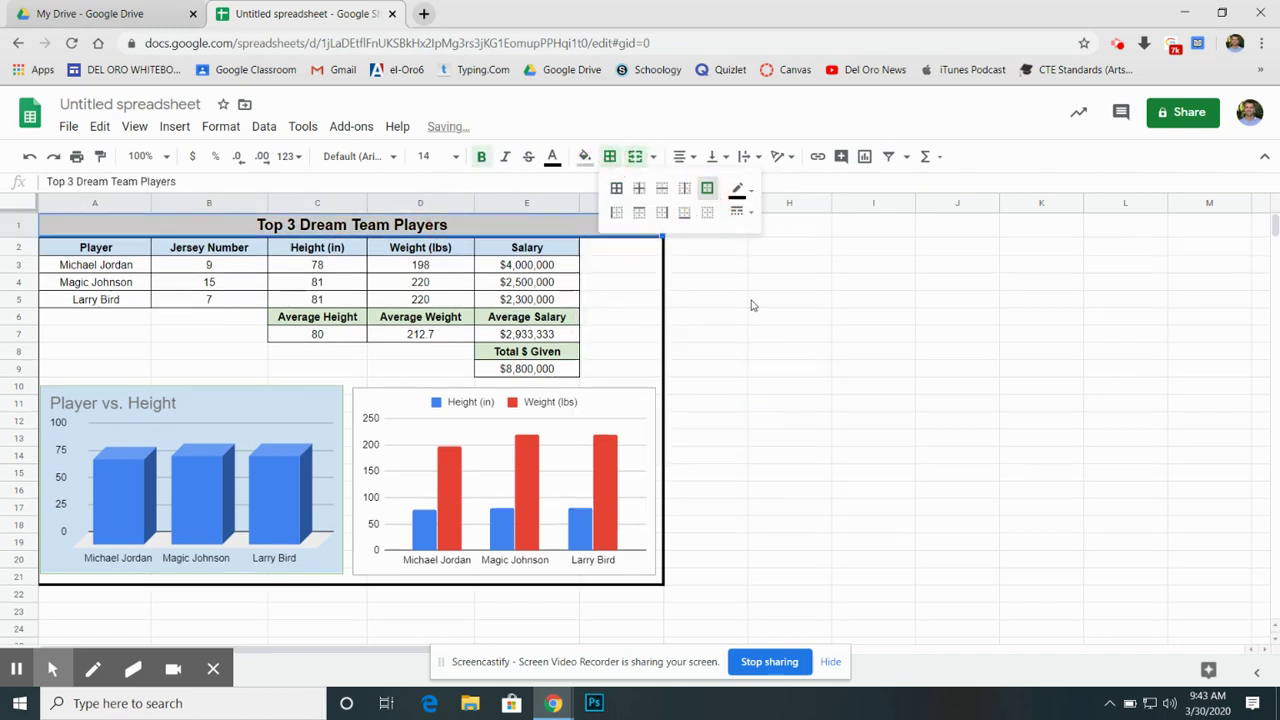
{"action": "left_click", "coordinate": [752, 300]}
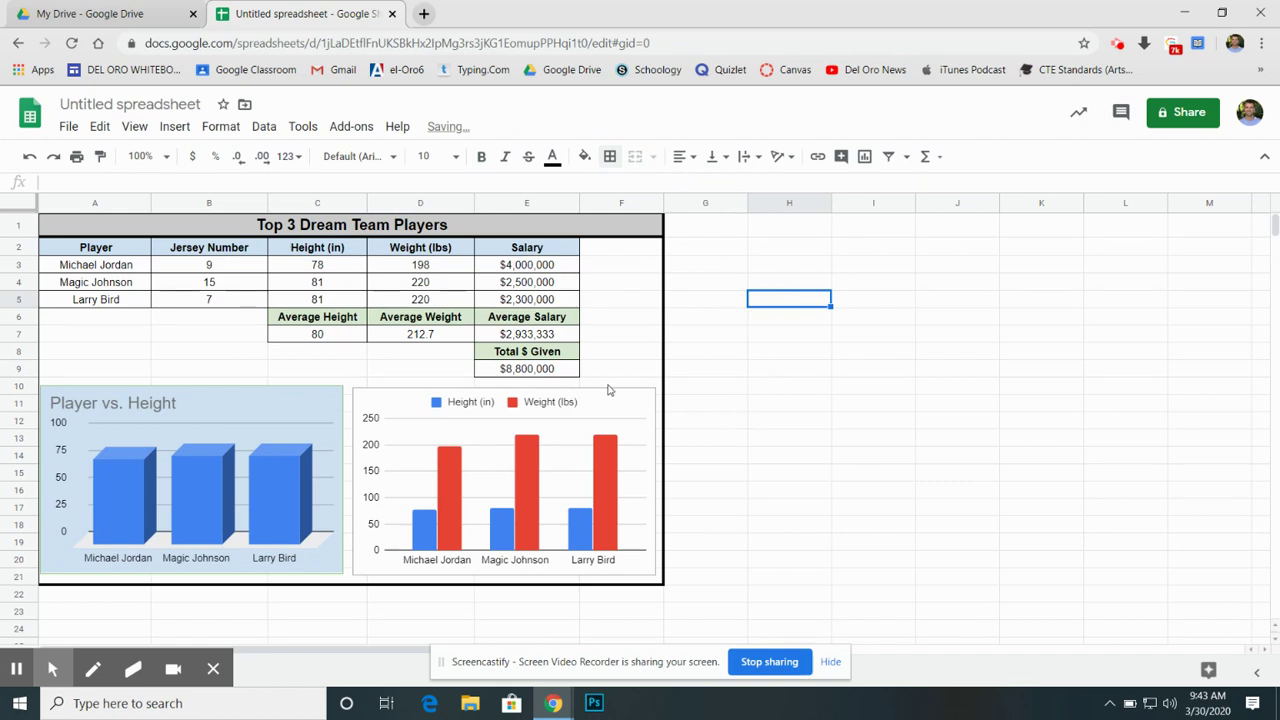
{"action": "left_click", "coordinate": [809, 438]}
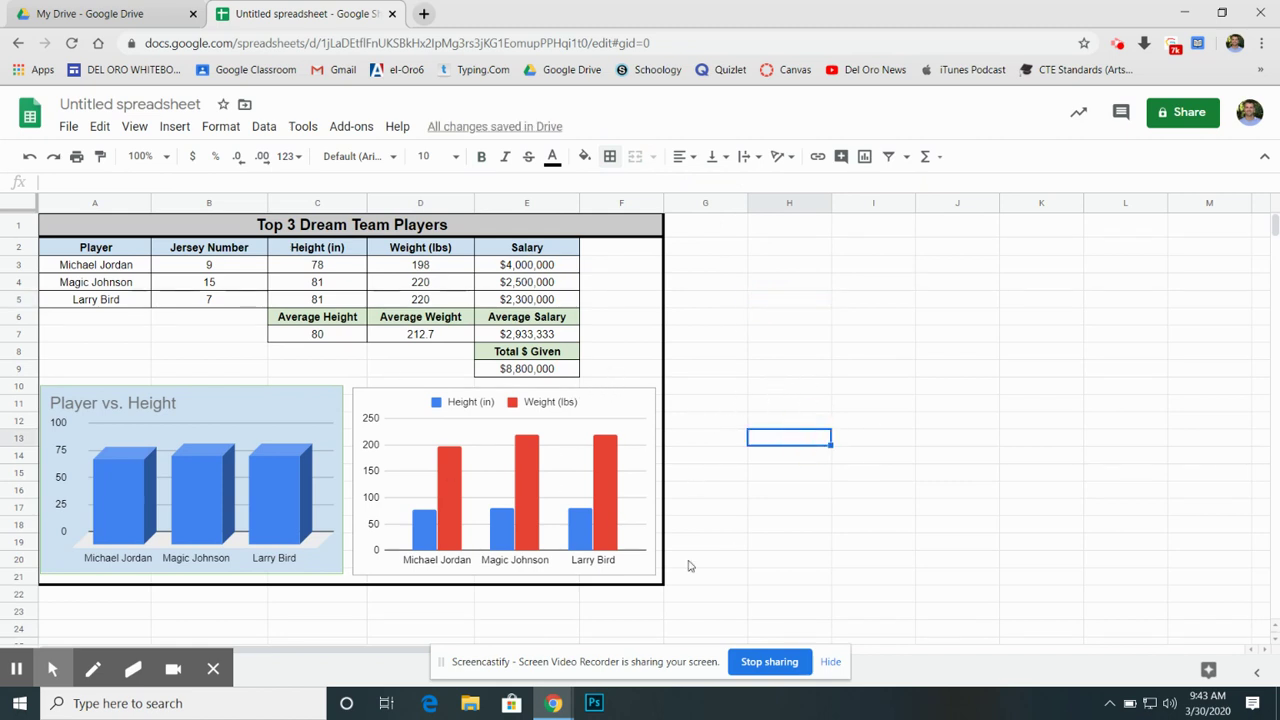